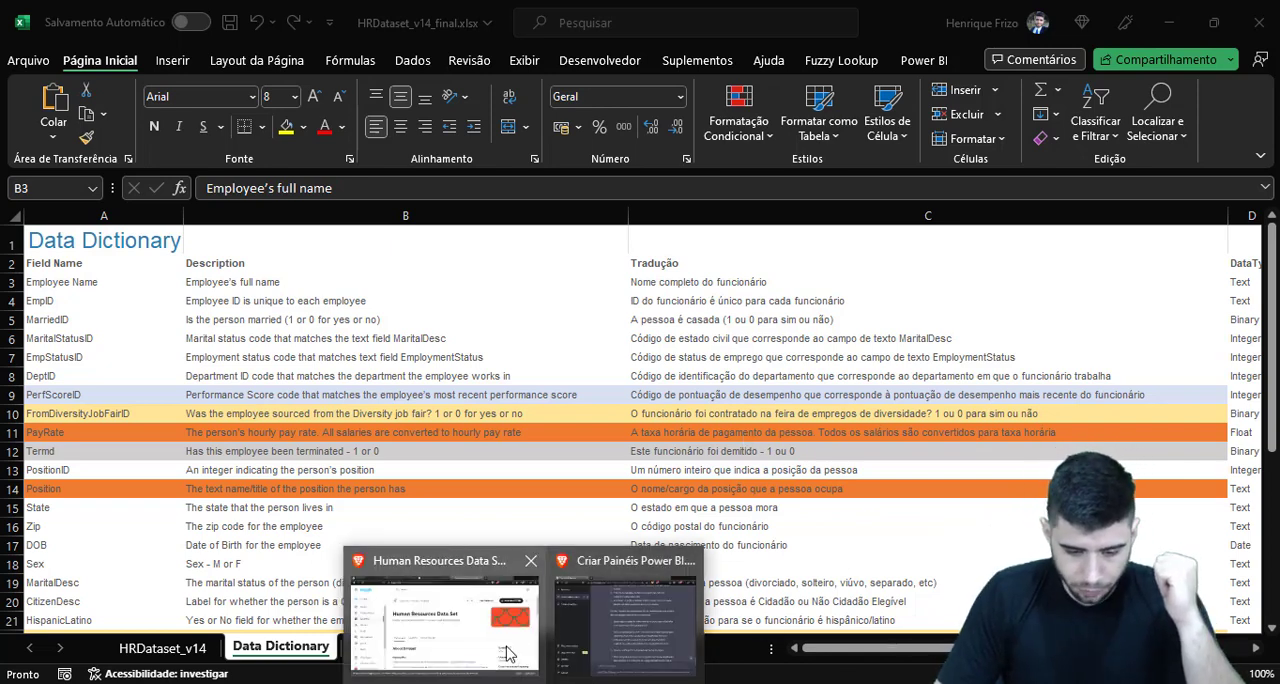
# Switch to the browser window with Kaggle's Human Resources Data Set page and close the WhatsApp, mail inbox and Google Agenda tabs
pyautogui.click(508, 652)
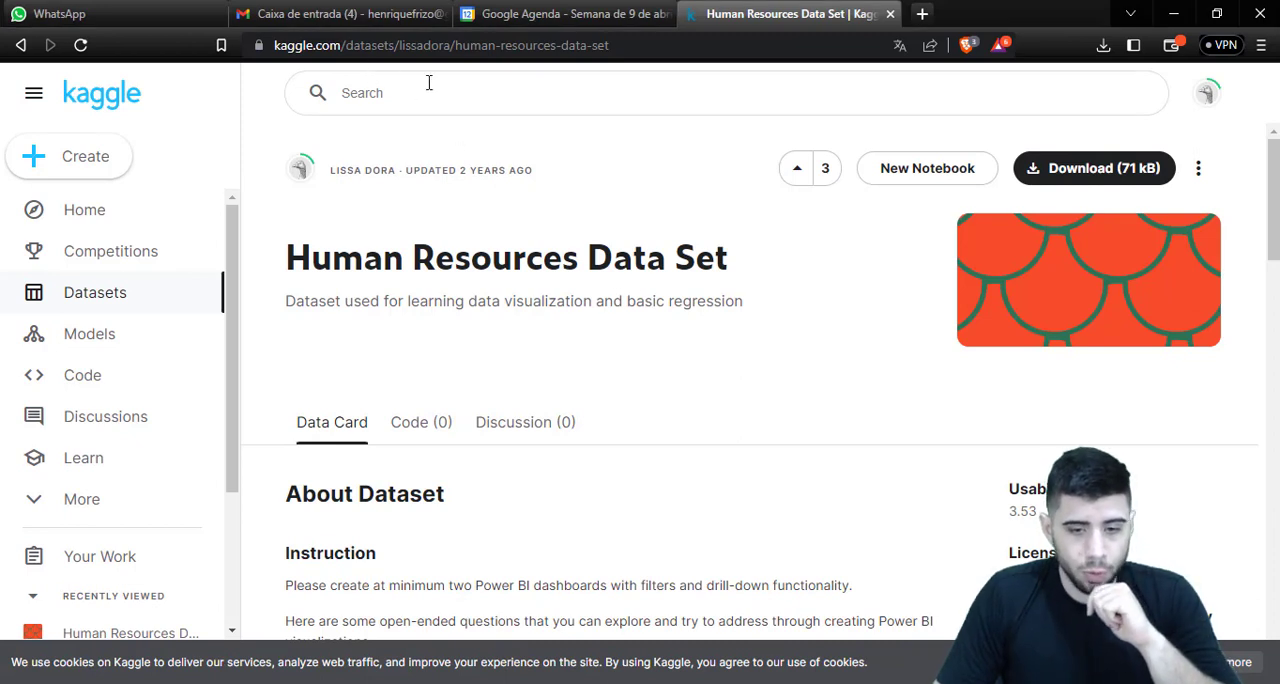
pyautogui.click(215, 16)
pyautogui.click(215, 16)
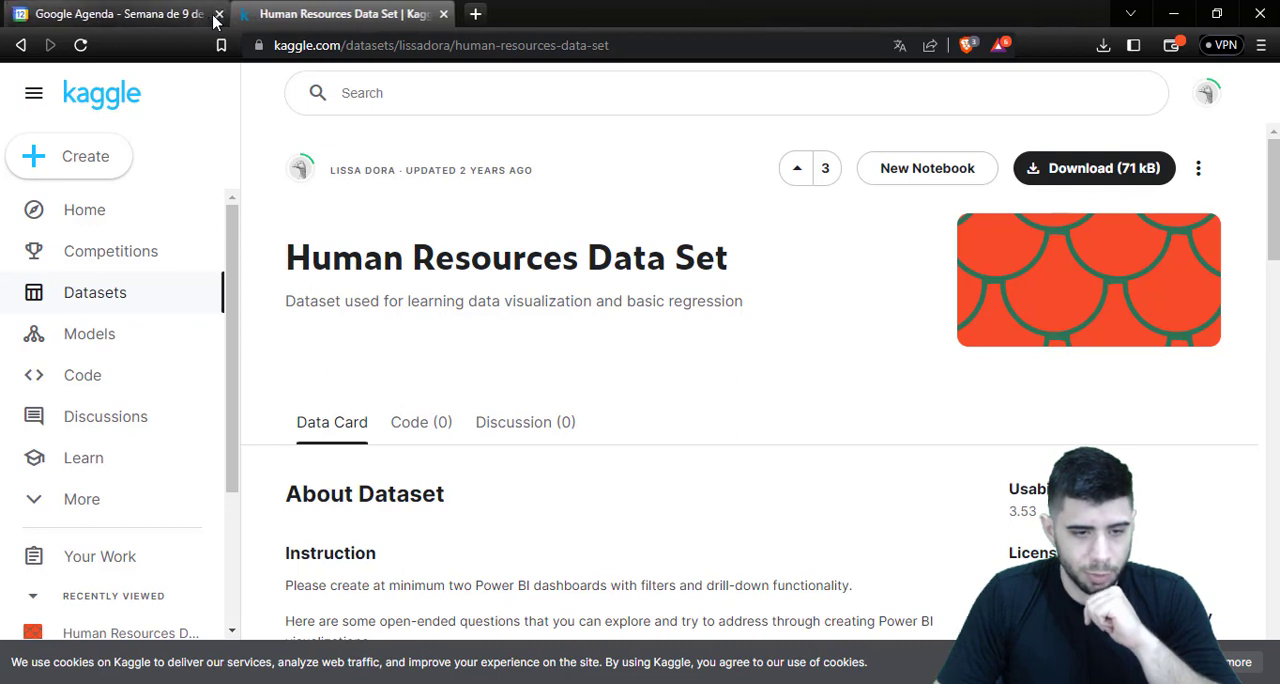
pyautogui.click(215, 16)
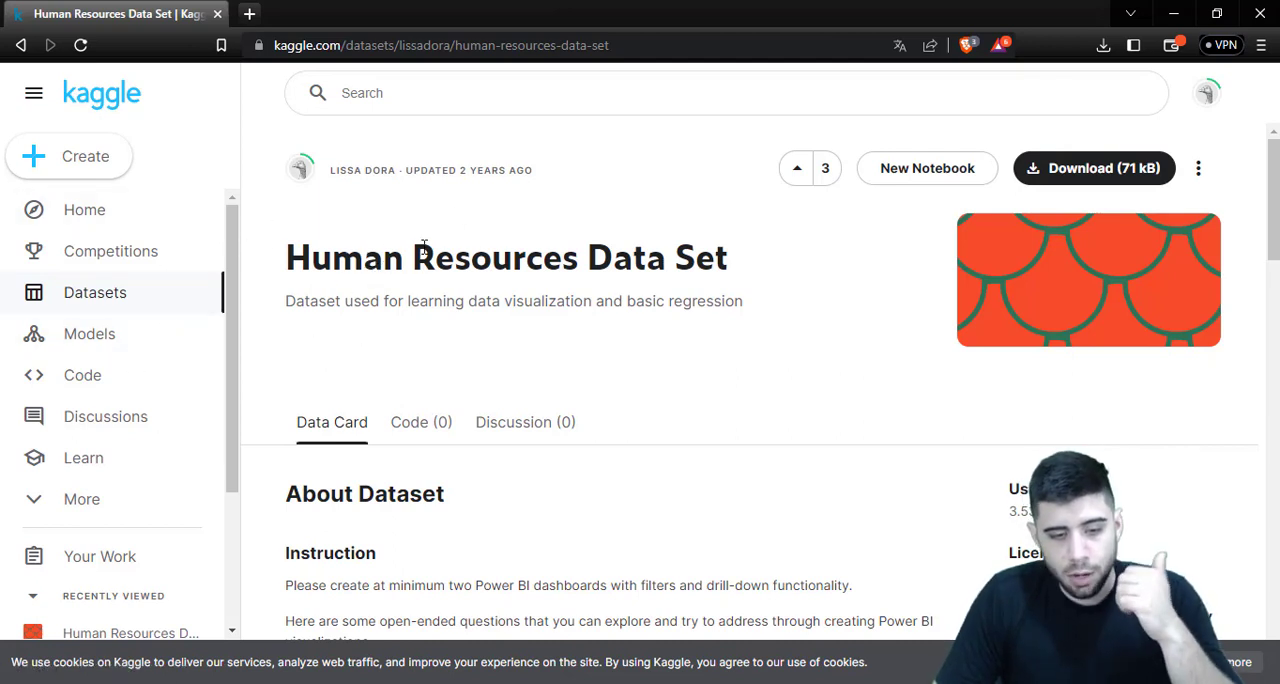
# Examine the Kaggle dataset page, covering the instruction, the open-ended Power BI questions and the HRDataset_v14_final.xlsx file details
pyautogui.scroll(-2, 471, 240)
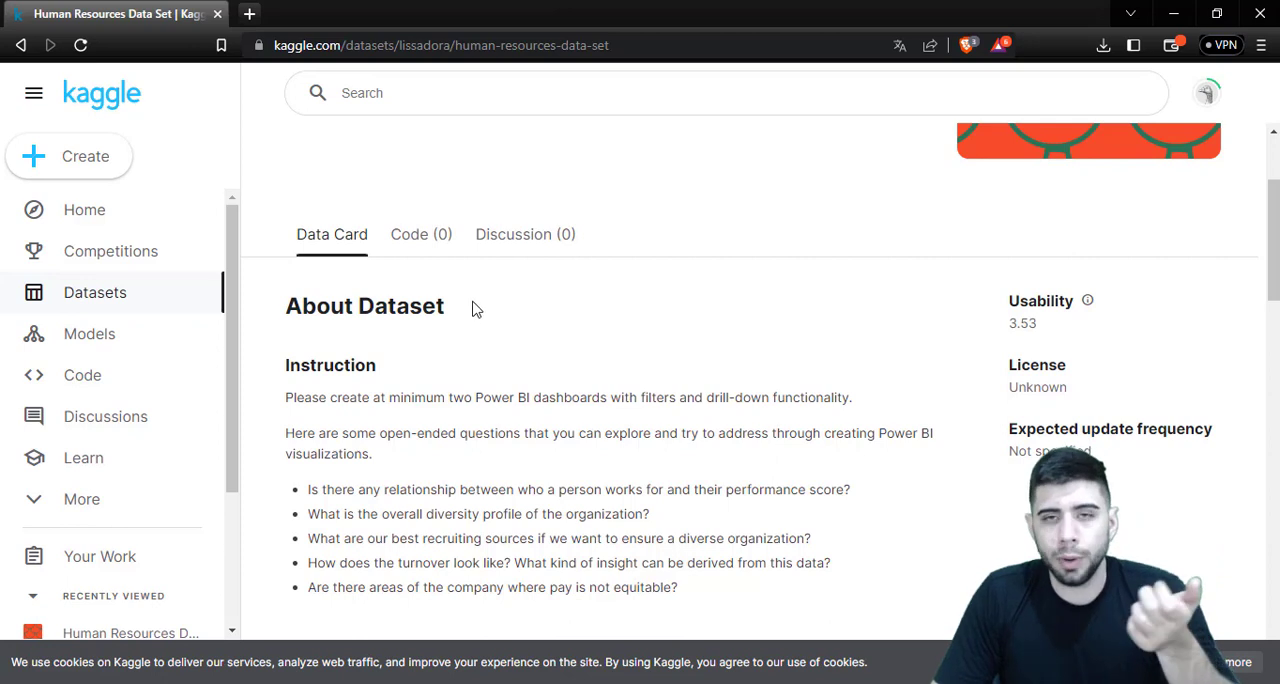
pyautogui.scroll(-1, 476, 316)
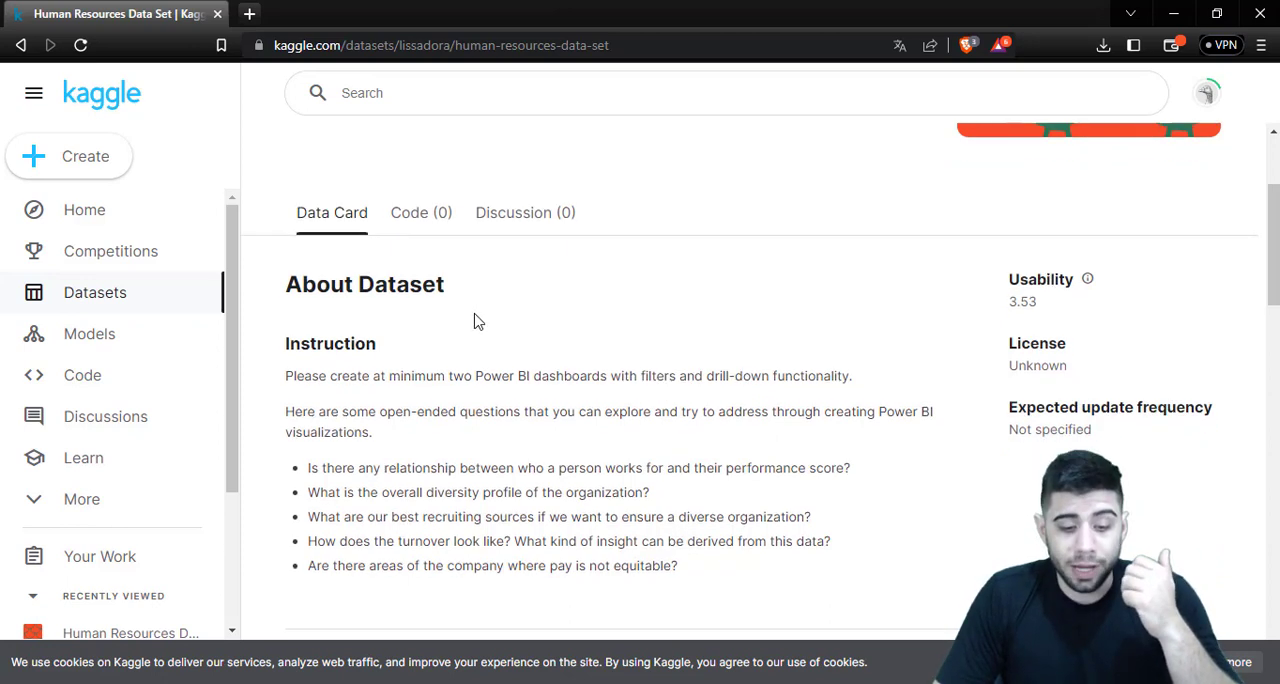
pyautogui.scroll(-1, 476, 320)
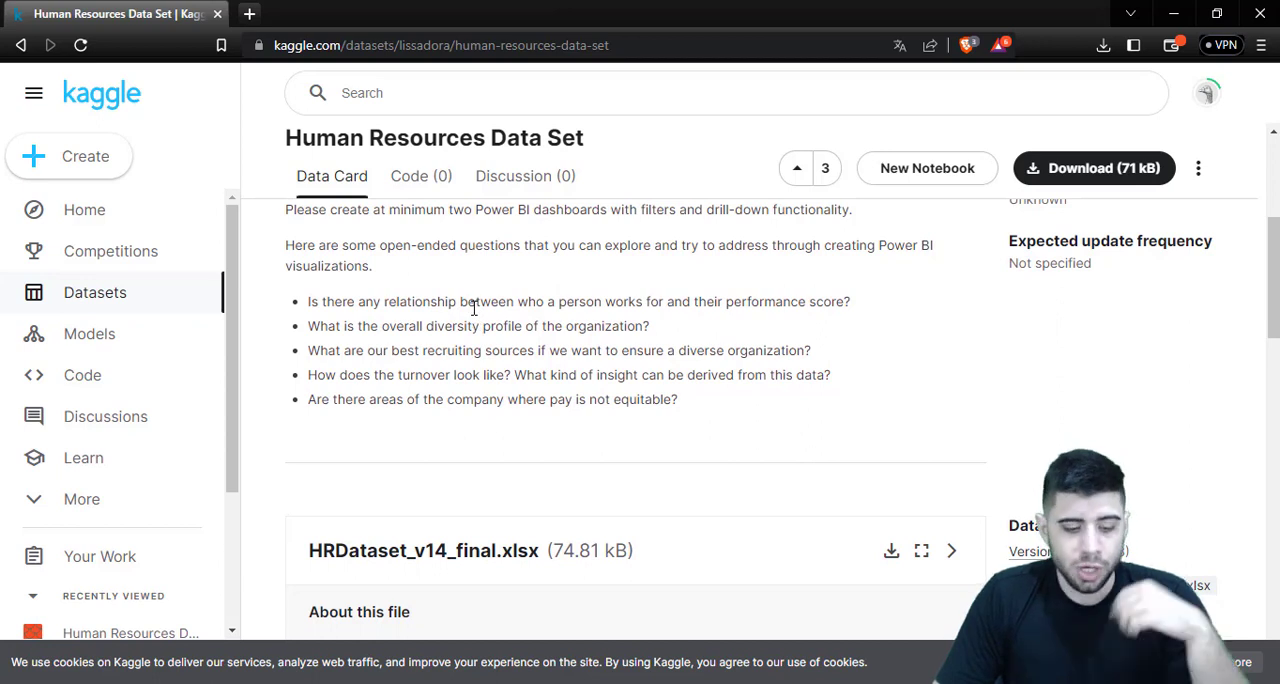
pyautogui.scroll(1, 474, 307)
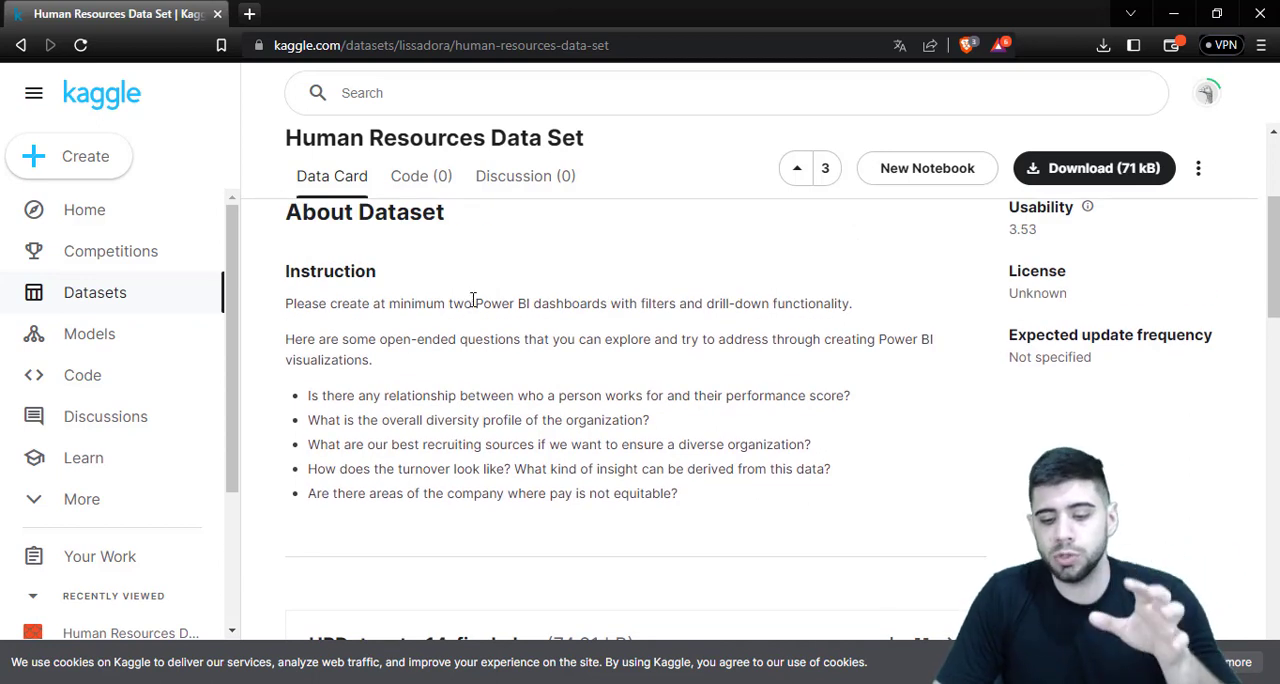
pyautogui.scroll(3, 503, 300)
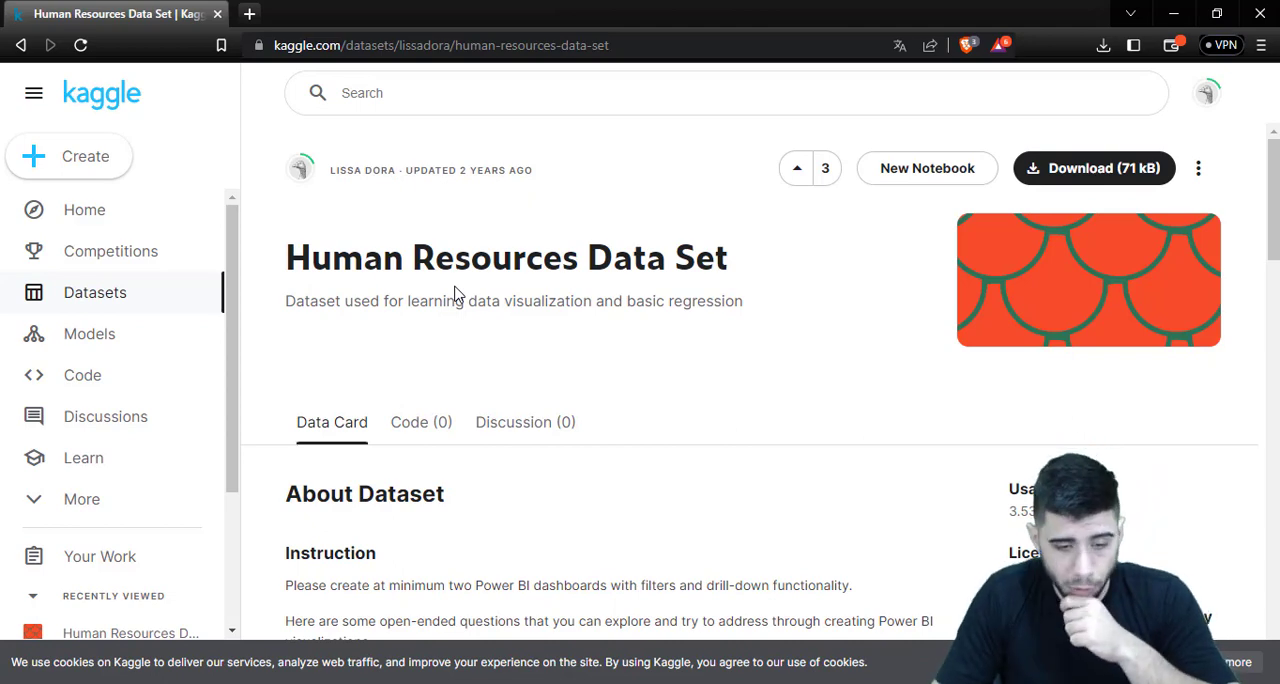
pyautogui.scroll(-3, 455, 295)
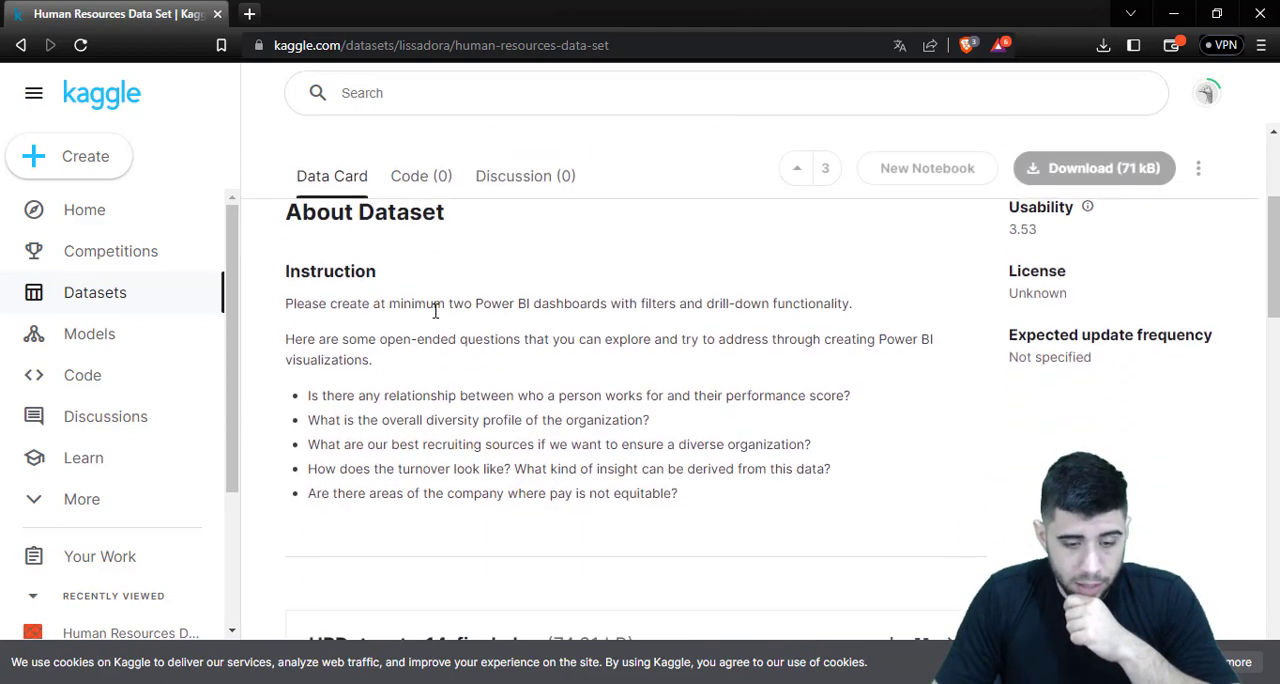
pyautogui.scroll(1, 400, 340)
pyautogui.scroll(-7, 420, 370)
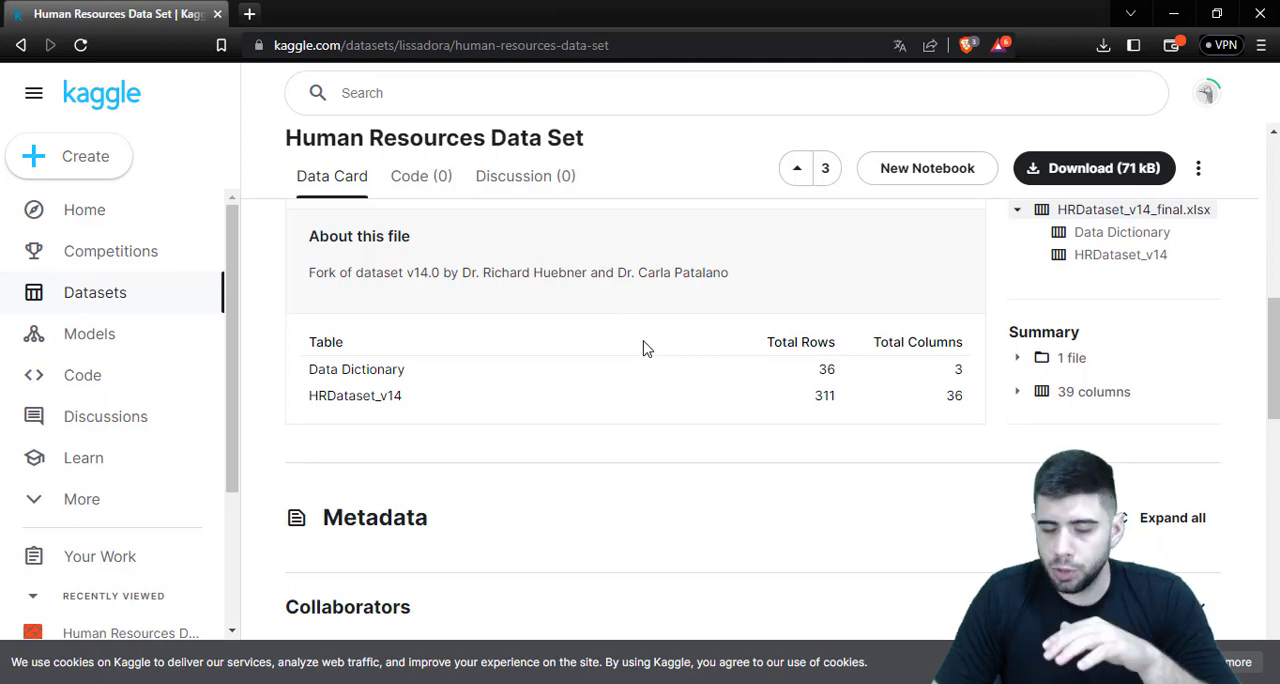
pyautogui.scroll(4, 644, 345)
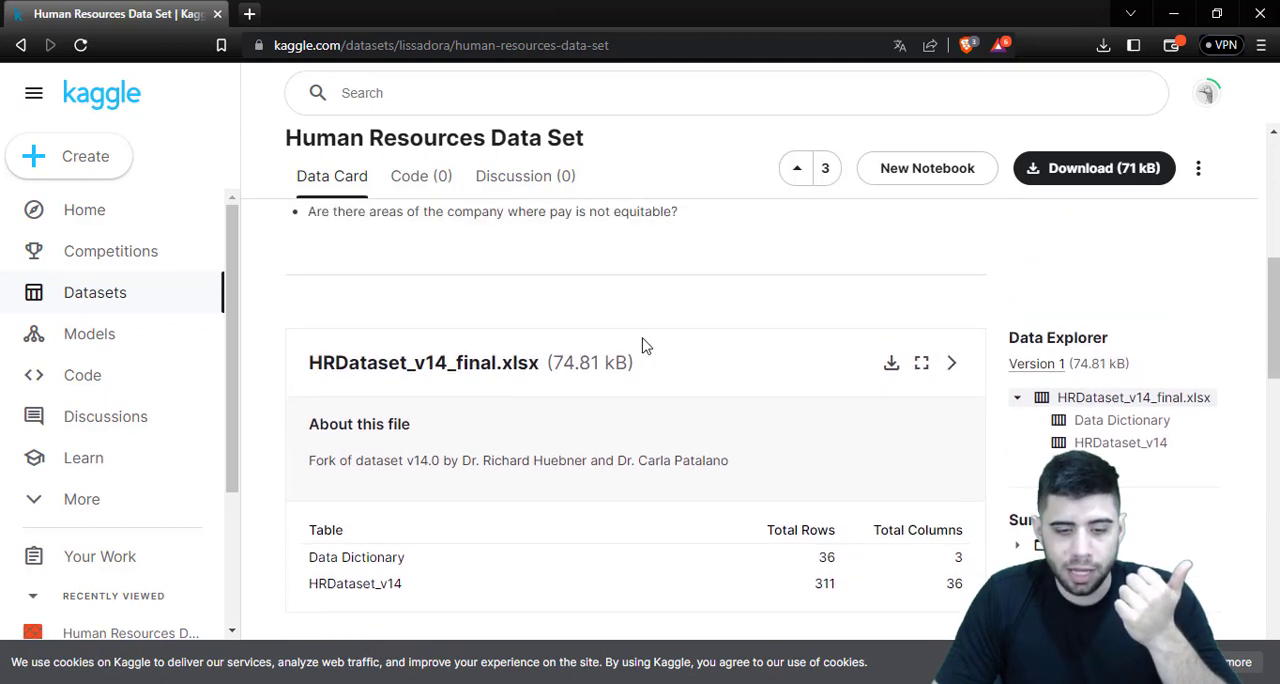
pyautogui.moveTo(682, 400); pyautogui.dragTo(409, 300)
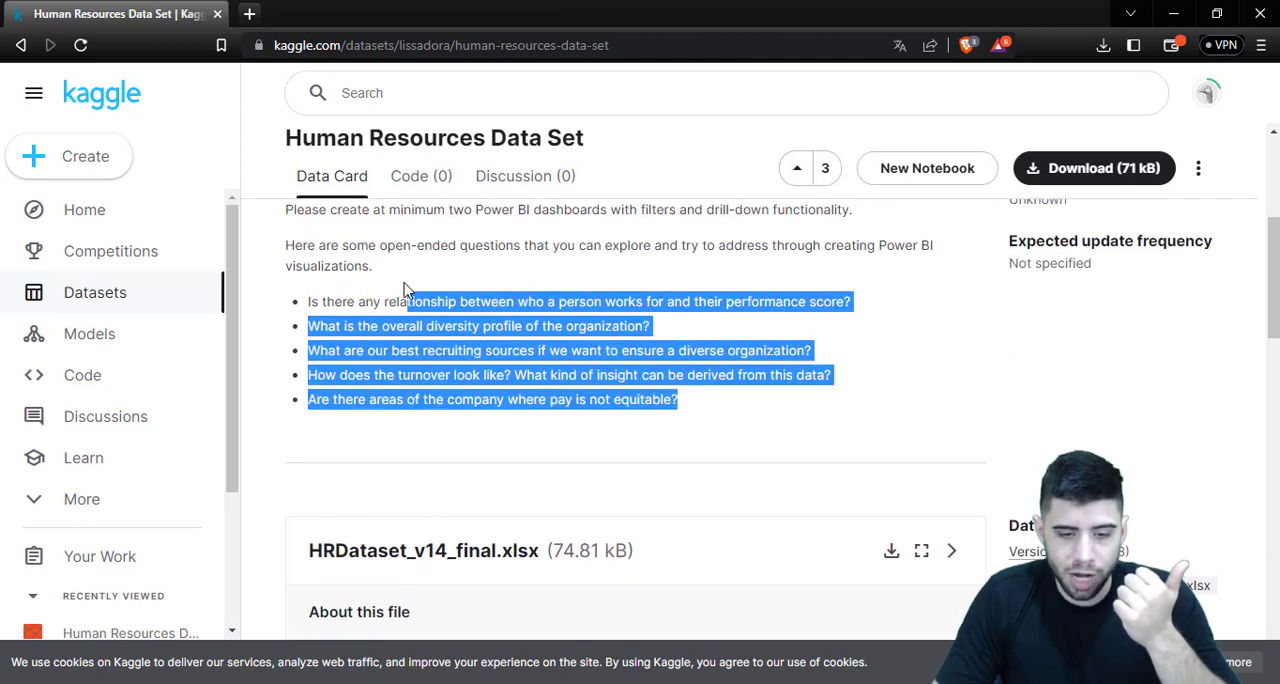
pyautogui.scroll(1, 390, 292)
pyautogui.click(367, 296)
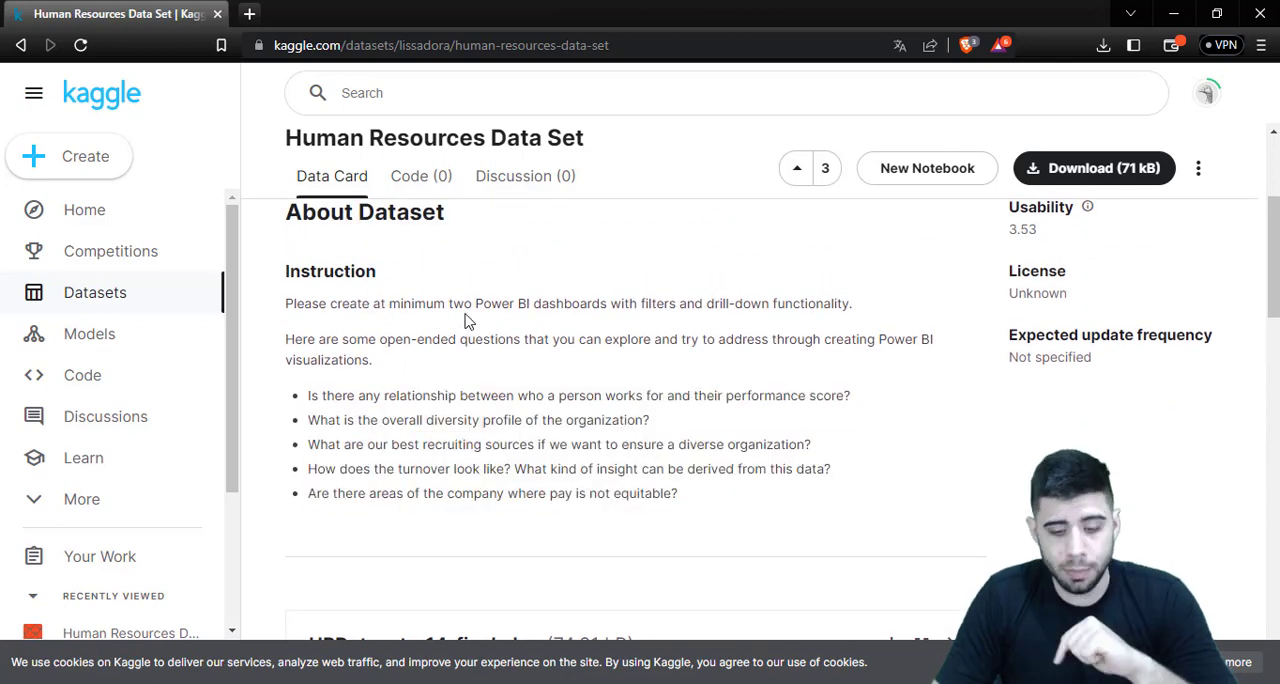
# Switch to questoes.txt in Notepad and read the translated instruction and the introduction to the open questions
pyautogui.hotkey('alt', 'Tab')
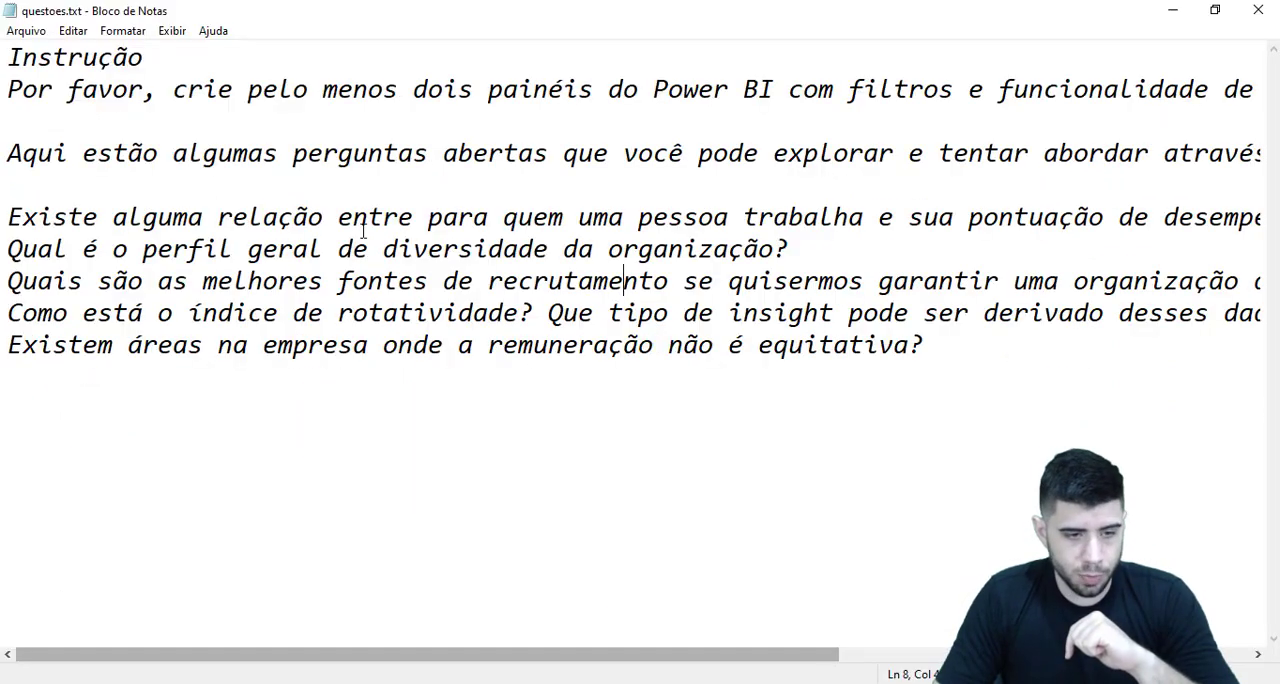
pyautogui.moveTo(44, 88); pyautogui.dragTo(256, 100)
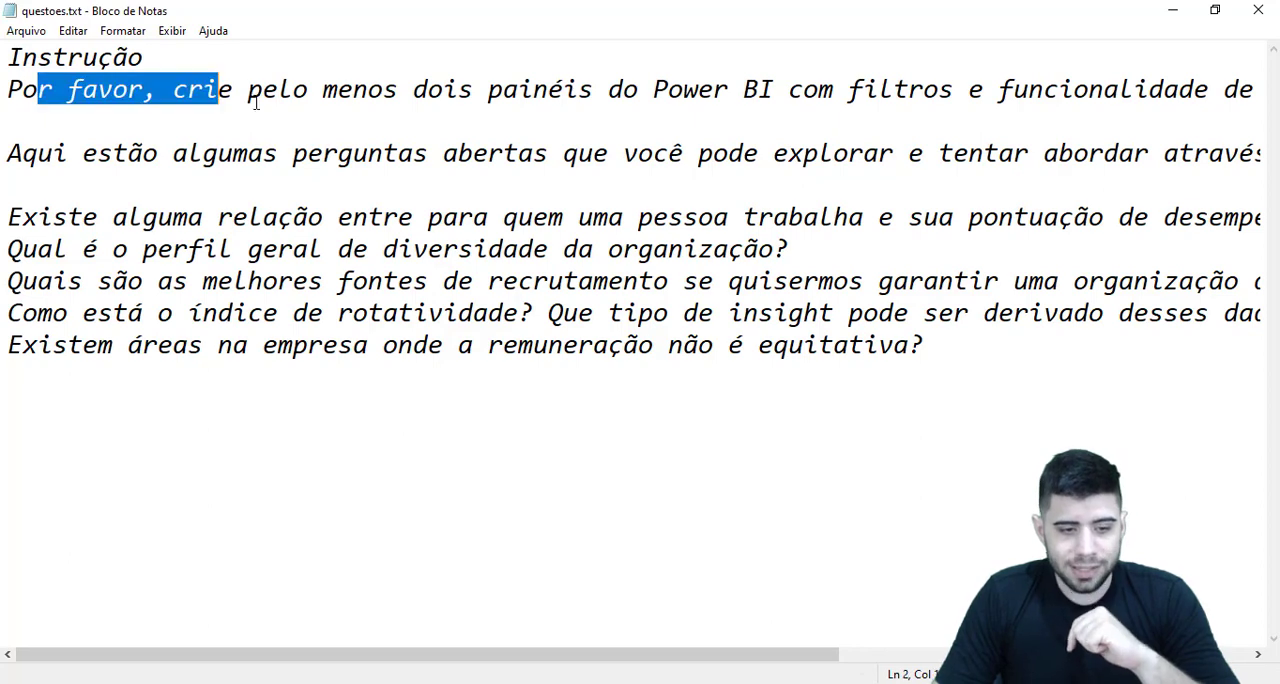
pyautogui.click(323, 124)
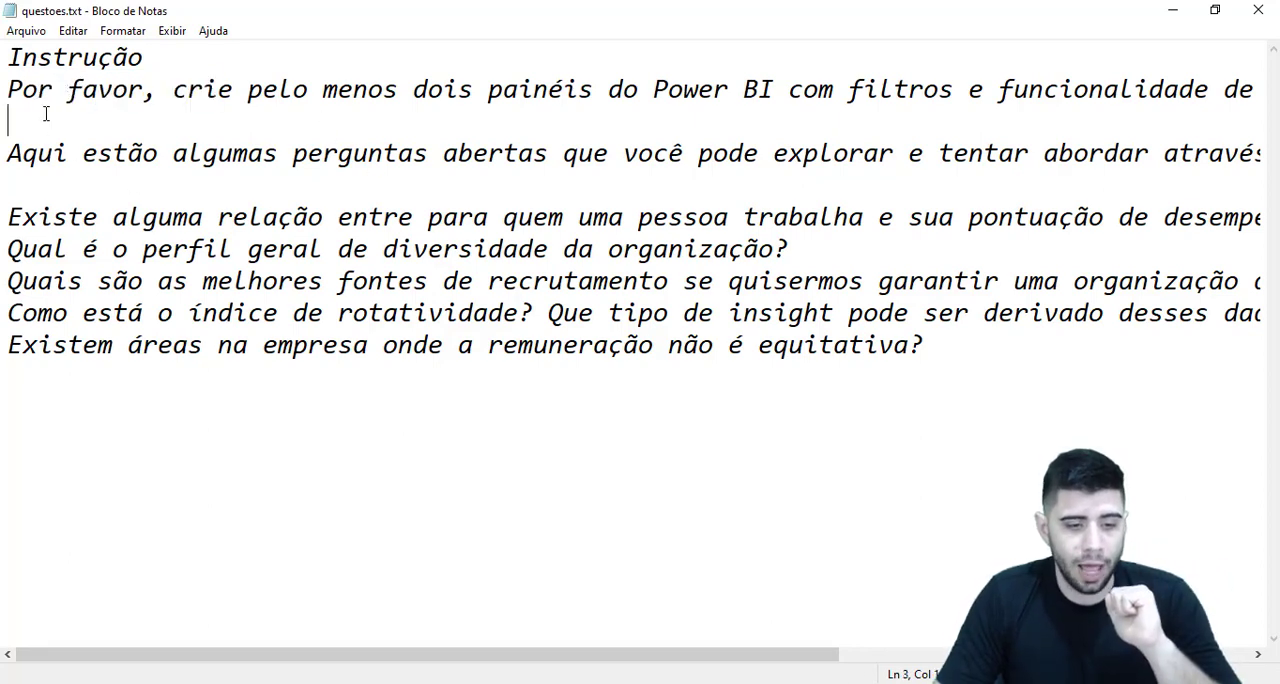
pyautogui.moveTo(40, 163); pyautogui.dragTo(646, 145)
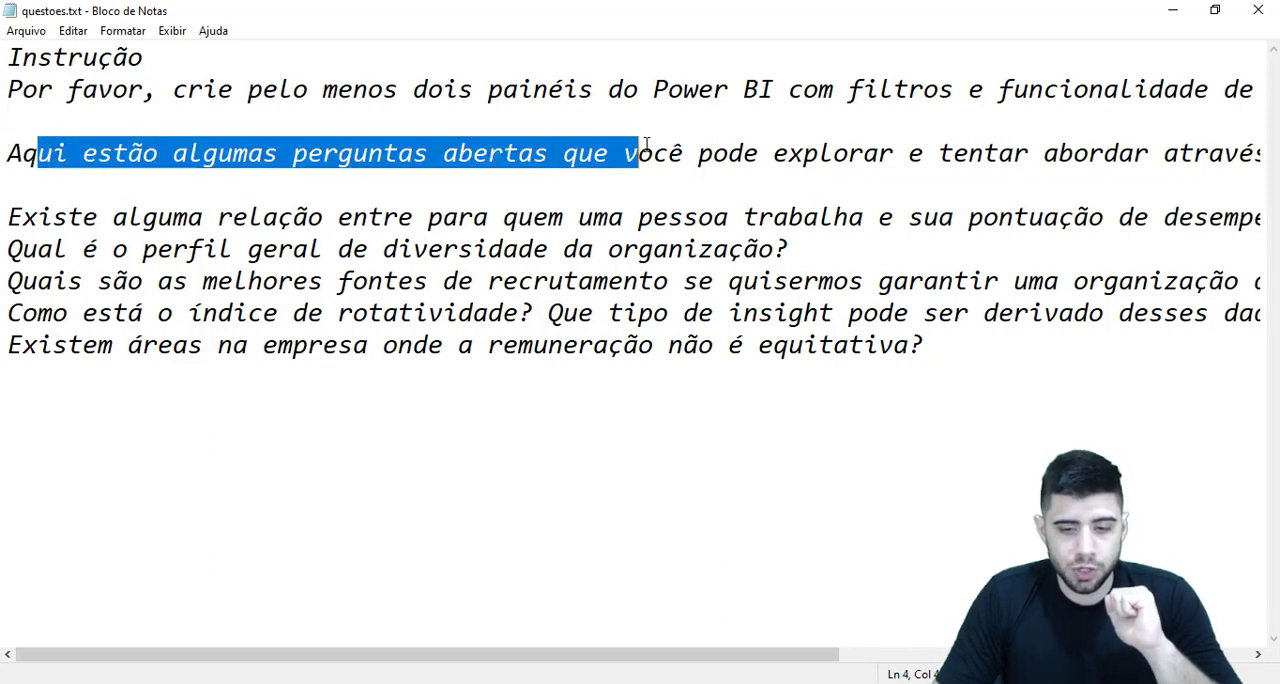
pyautogui.click(331, 117)
# Read the translated questions on performance, diversity, recruitment sources, turnover and pay equity in full, including the long line ends
pyautogui.moveTo(52, 218); pyautogui.dragTo(158, 218)
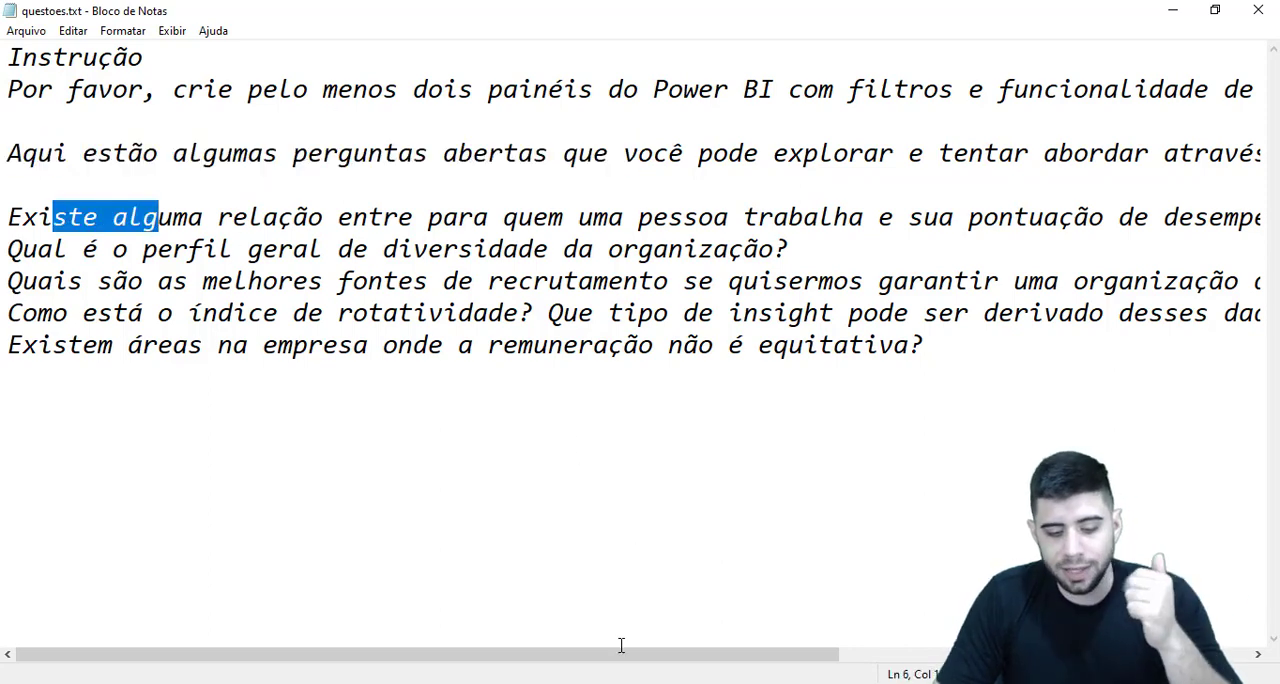
pyautogui.moveTo(634, 656); pyautogui.dragTo(549, 636)
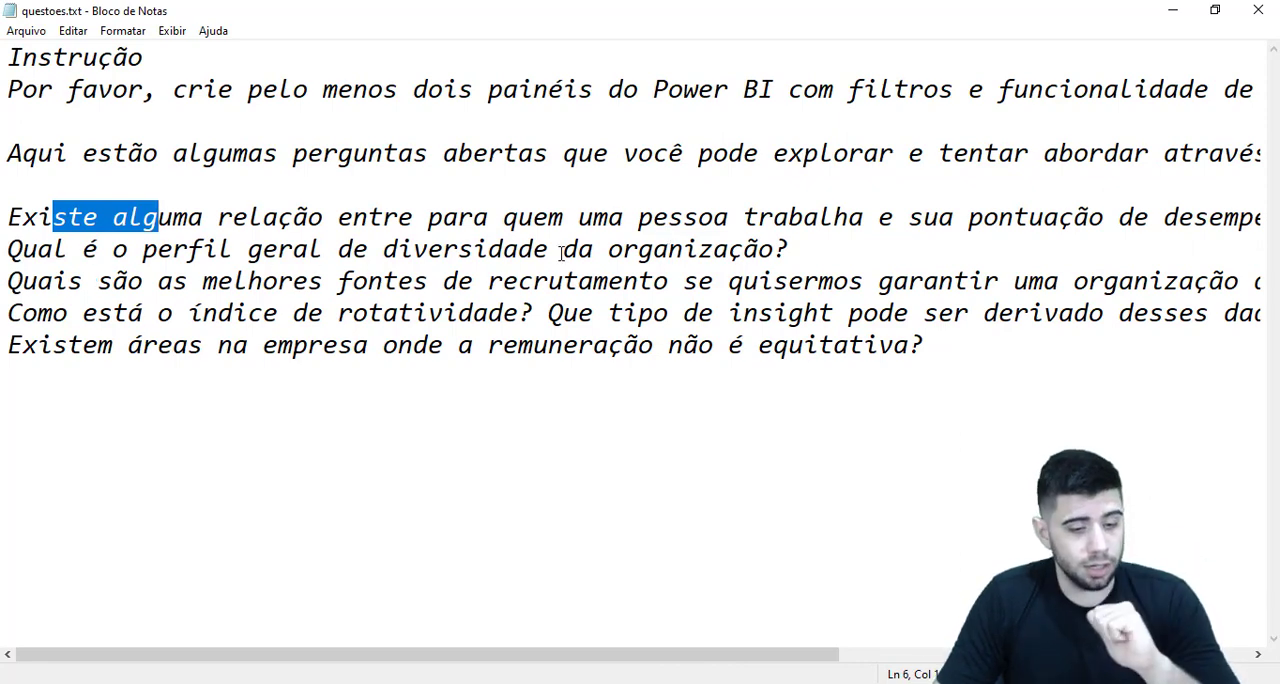
pyautogui.moveTo(126, 313); pyautogui.dragTo(266, 313)
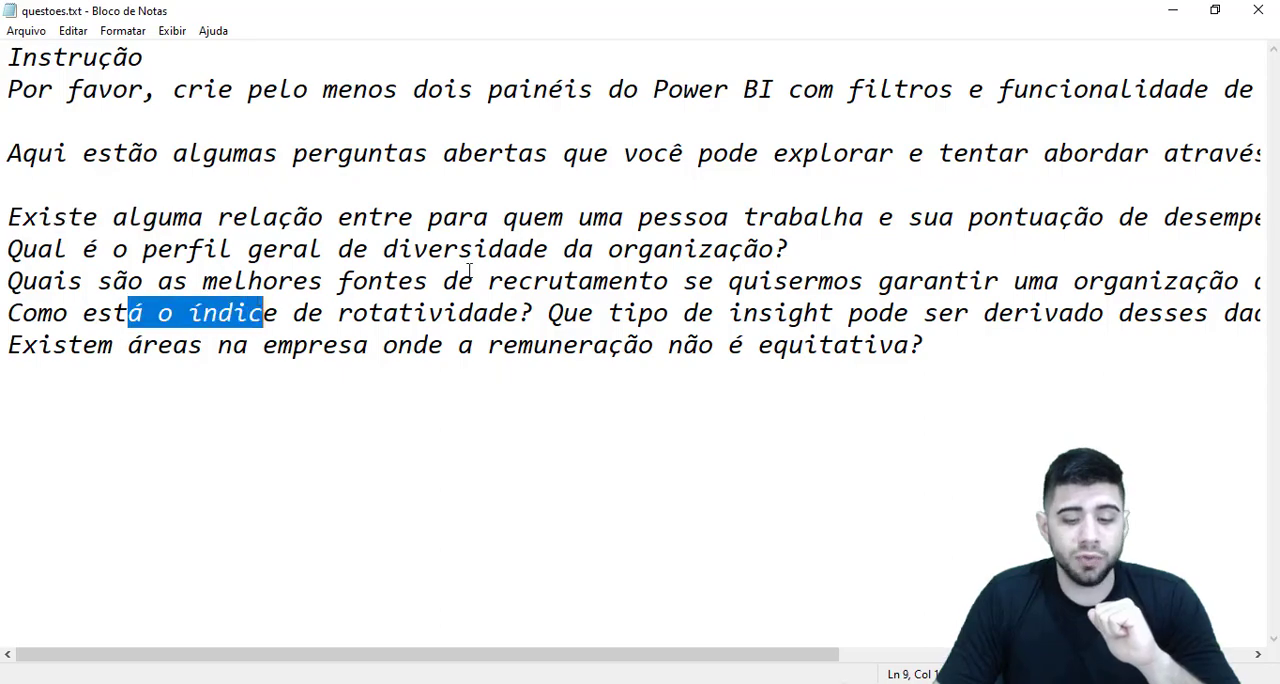
pyautogui.moveTo(518, 281); pyautogui.dragTo(820, 281)
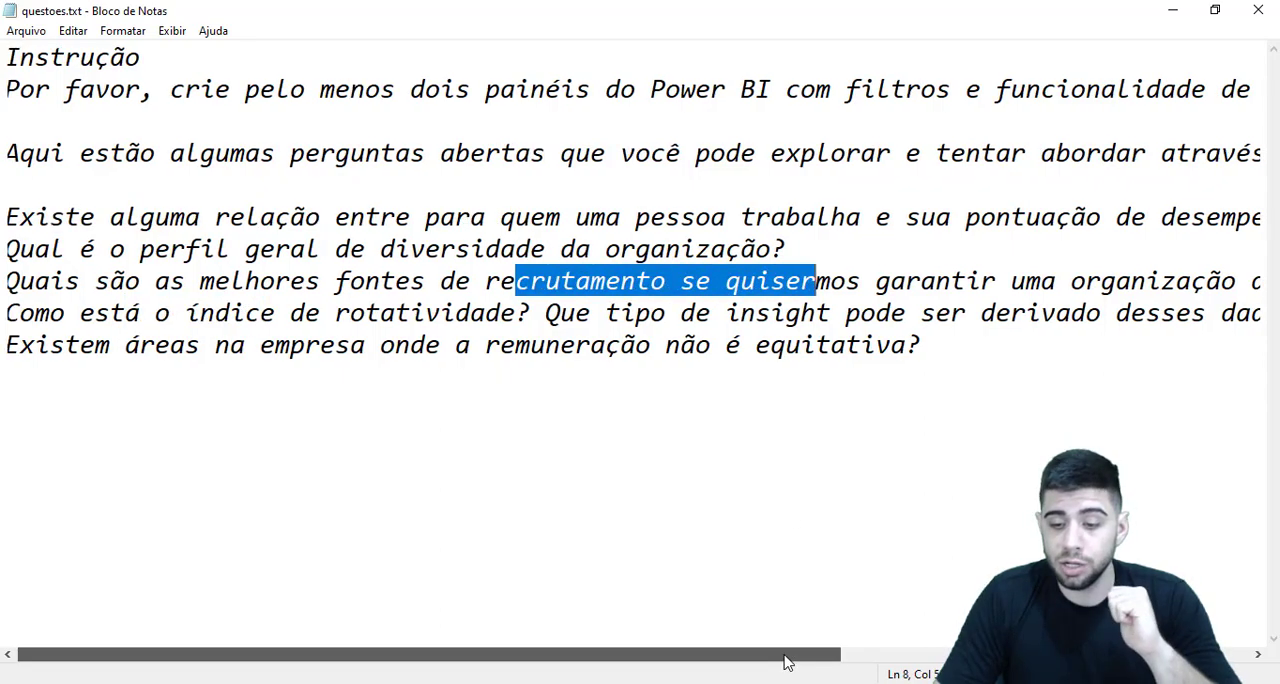
pyautogui.moveTo(789, 659); pyautogui.dragTo(727, 585)
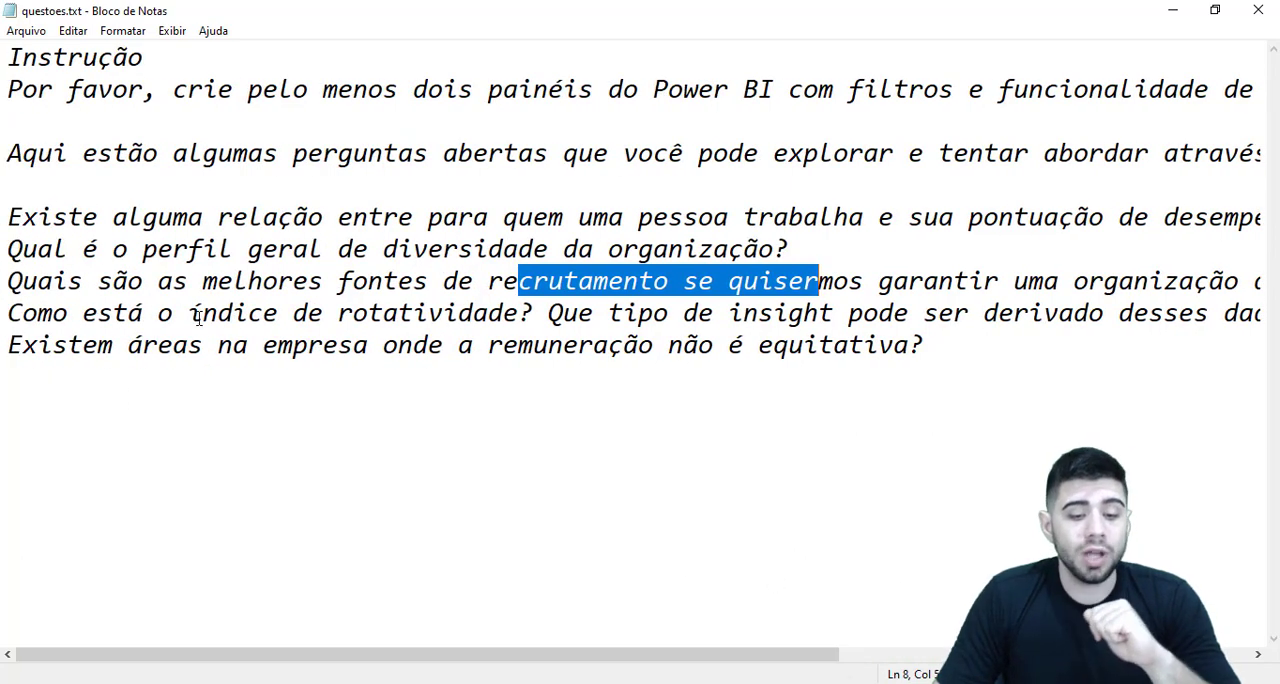
pyautogui.click(627, 302)
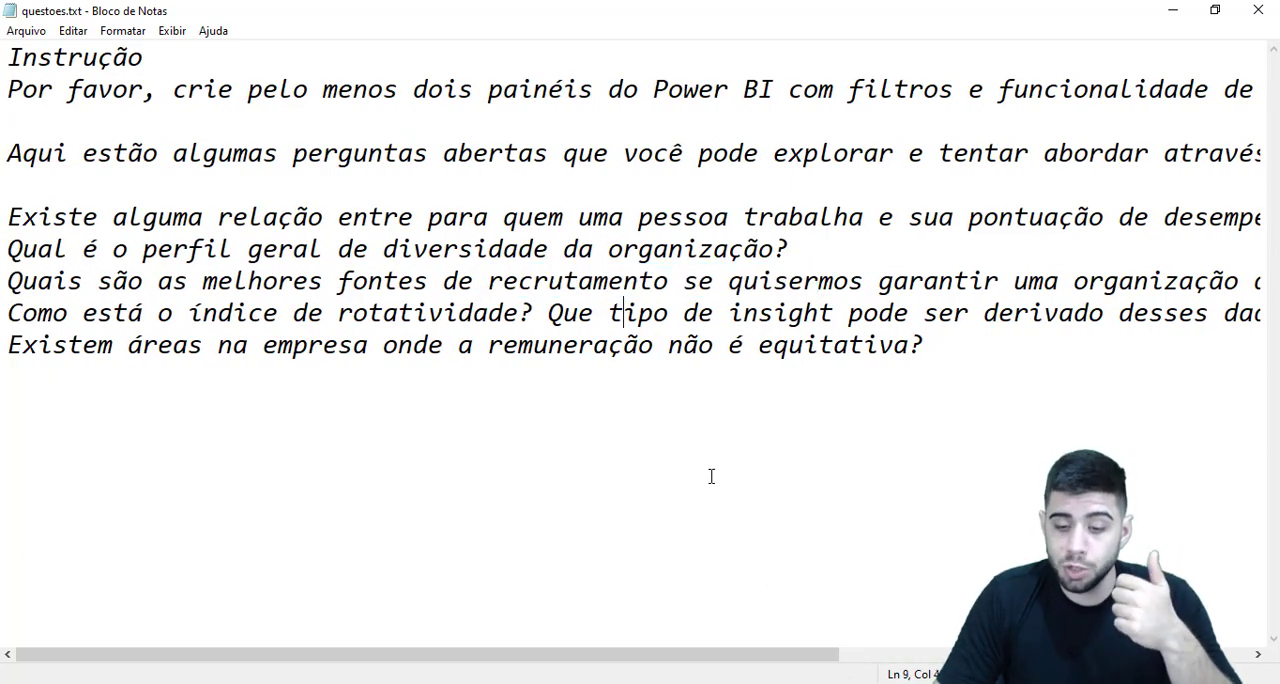
pyautogui.moveTo(694, 660); pyautogui.dragTo(254, 428)
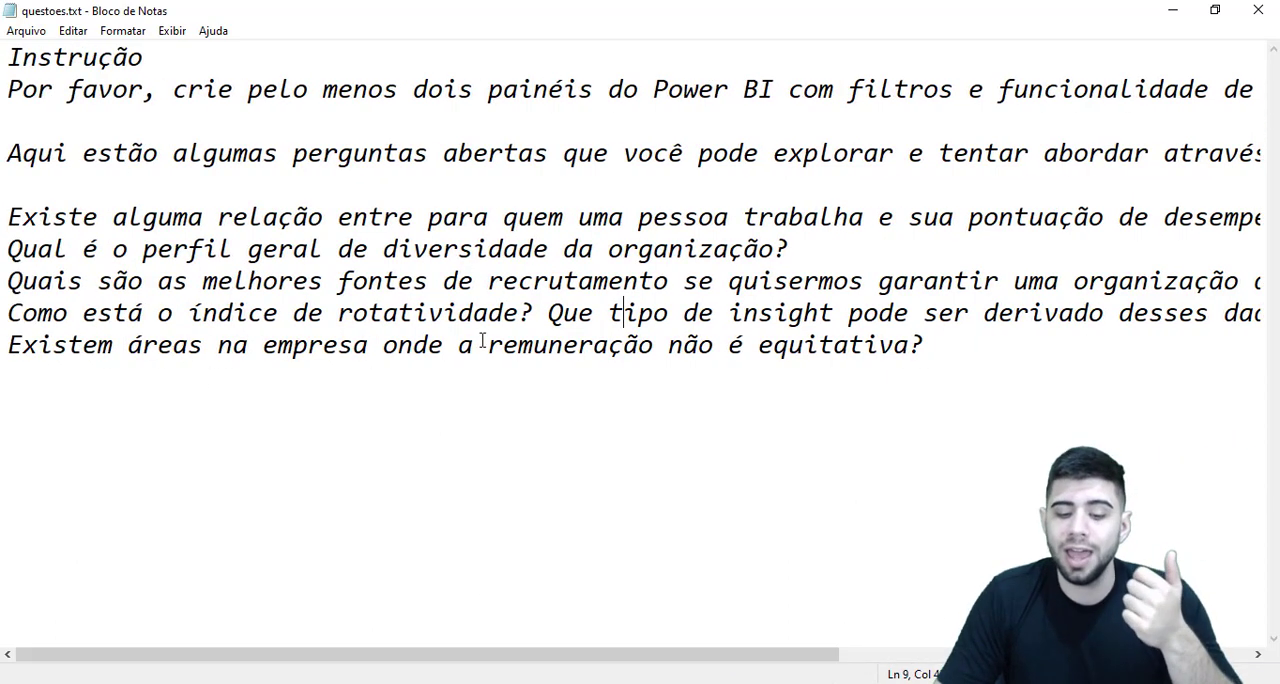
pyautogui.click(417, 249)
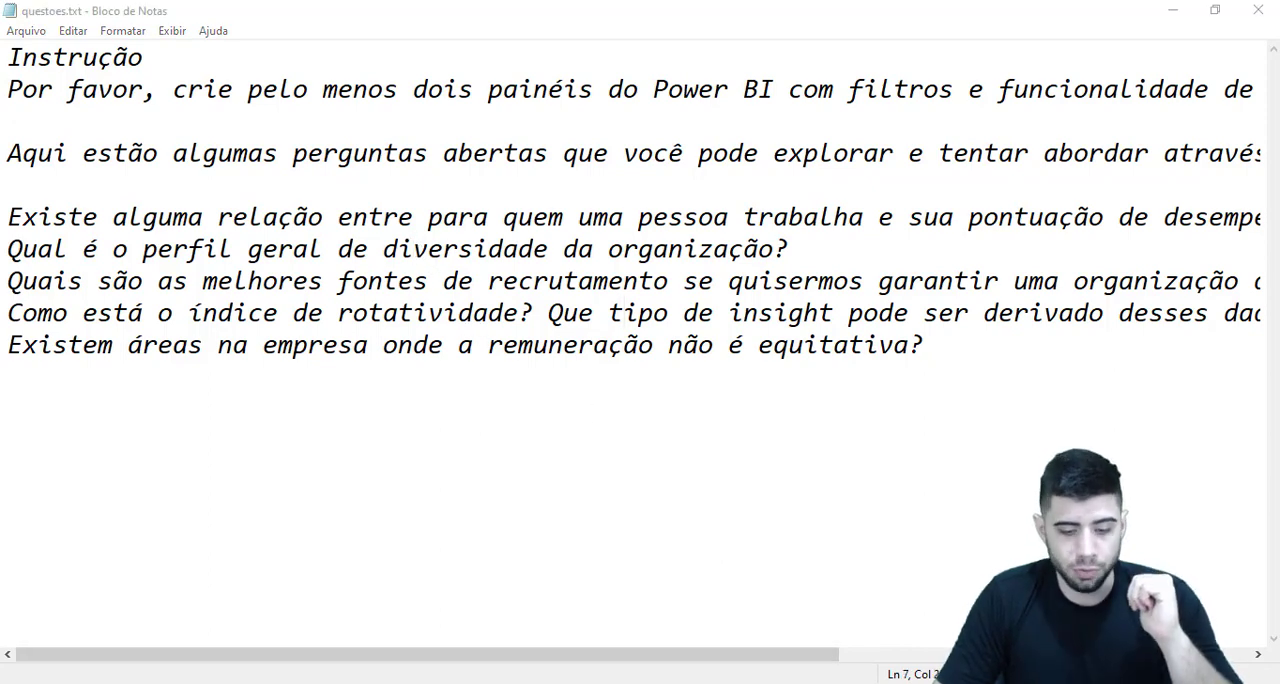
# Switch to the HRDataset_v14_final.xlsx workbook in Excel and inspect the employee records on the HRDataset_v14 sheet
pyautogui.hotkey('alt', 'Tab')
pyautogui.click(185, 649)
pyautogui.click(377, 386)
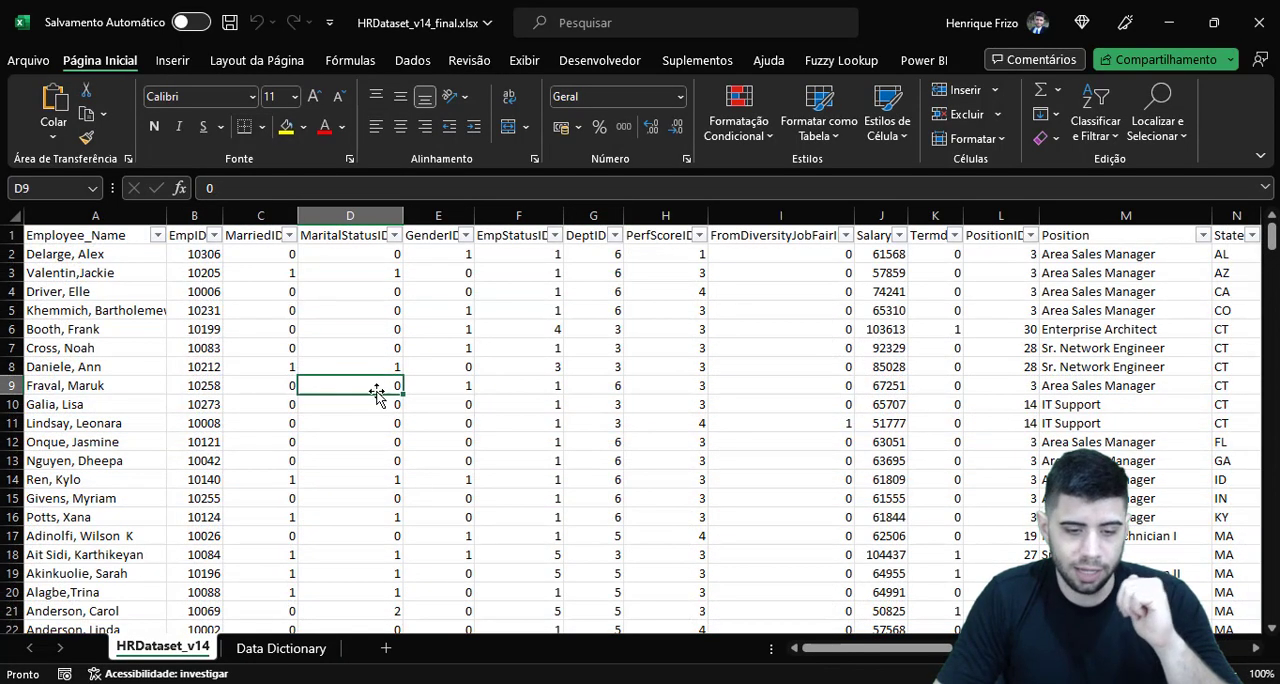
pyautogui.click(355, 258)
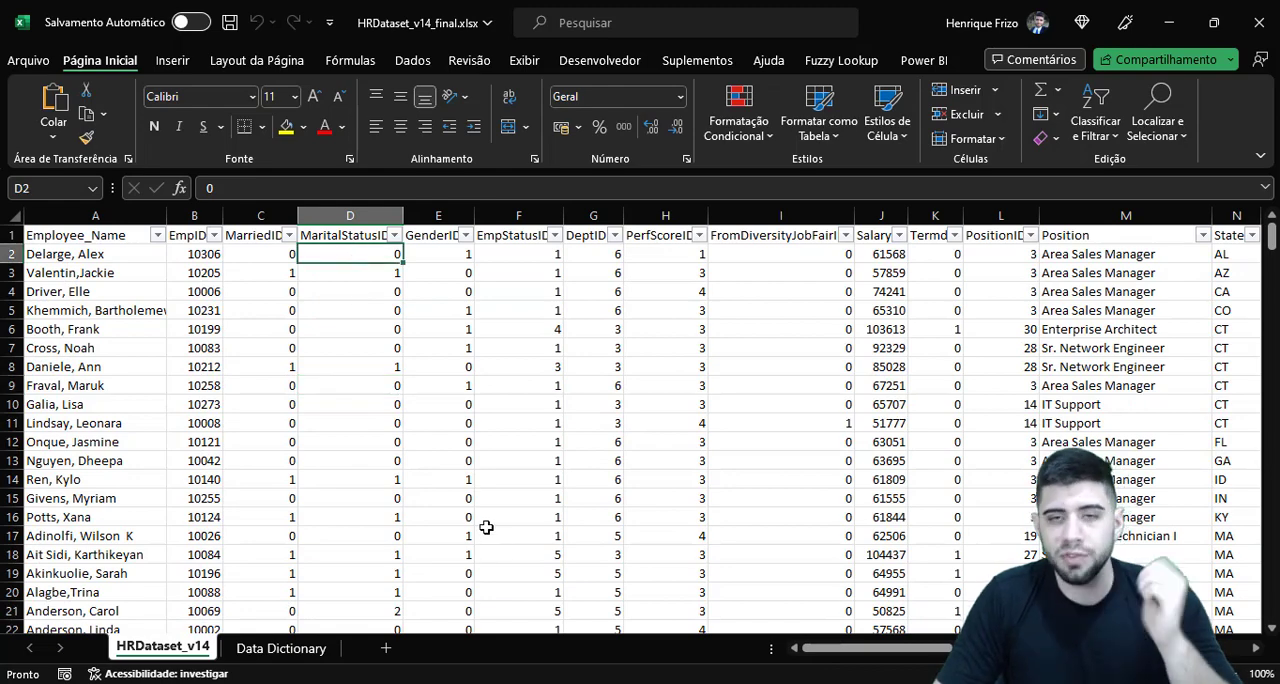
# Open the Data Dictionary sheet and examine its field name, description, Tradução and DataType columns
pyautogui.click(281, 648)
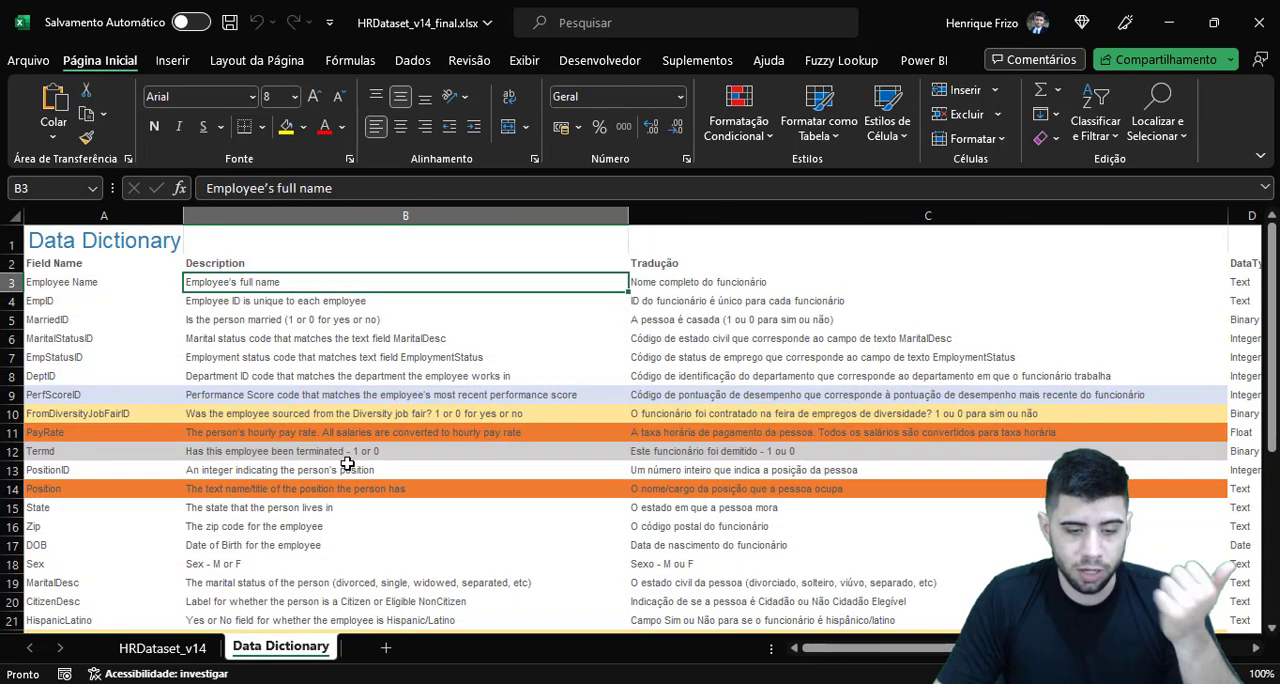
pyautogui.click(293, 350)
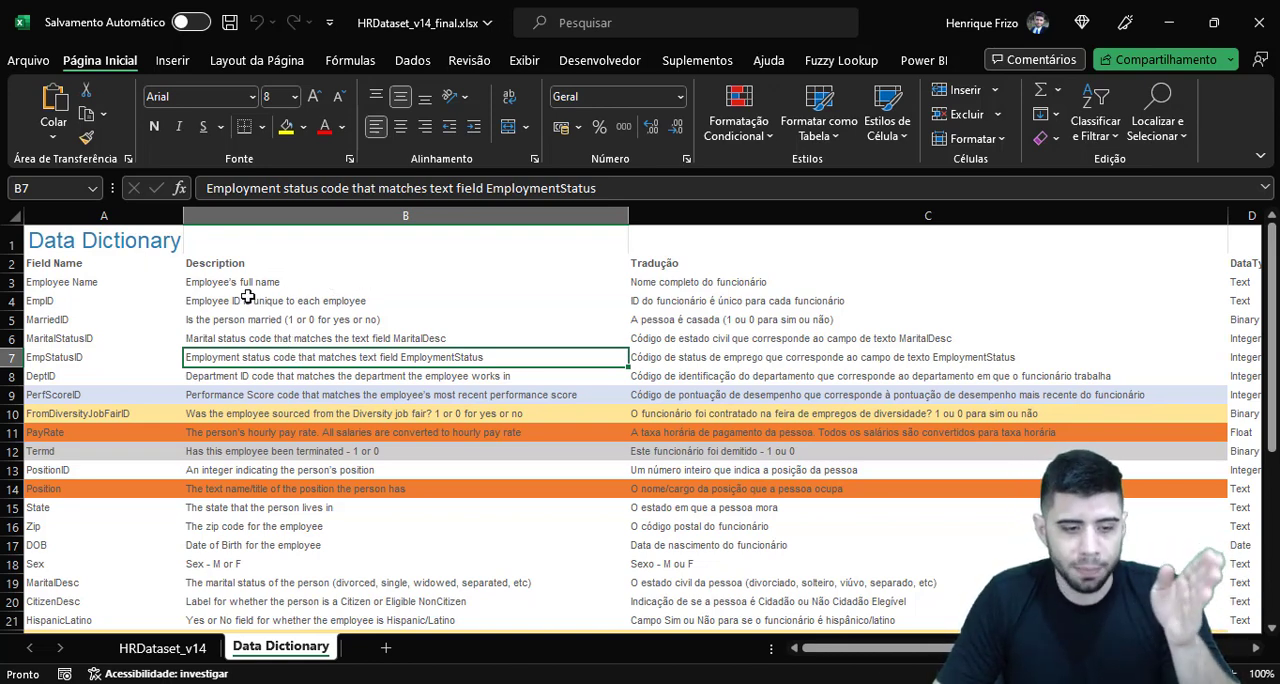
pyautogui.click(125, 218)
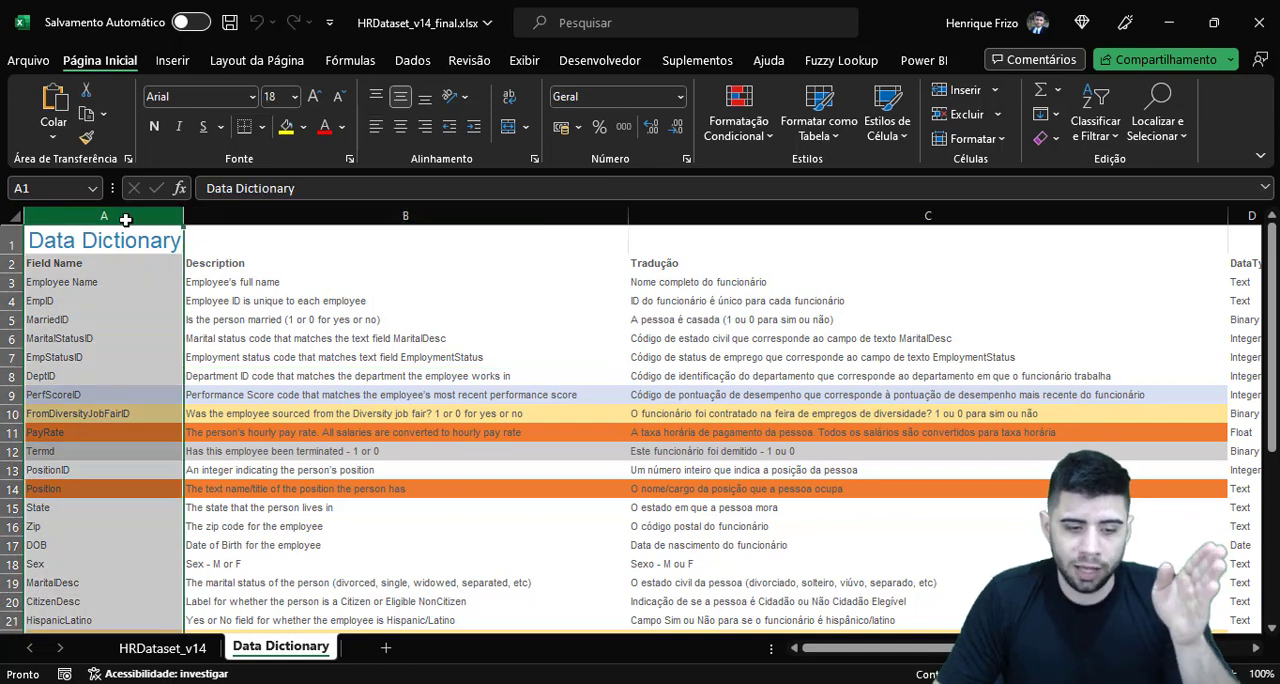
pyautogui.click(316, 241)
pyautogui.moveTo(822, 648); pyautogui.dragTo(900, 648)
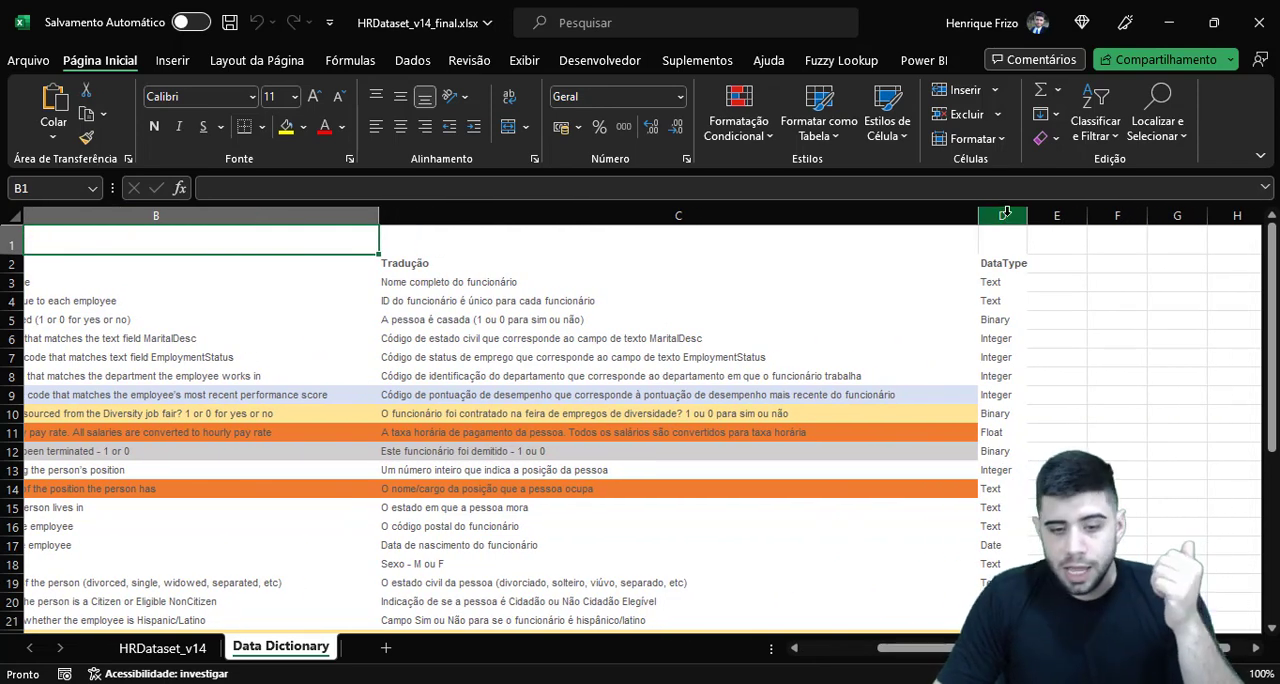
pyautogui.moveTo(1005, 216); pyautogui.dragTo(811, 205)
pyautogui.click(811, 208)
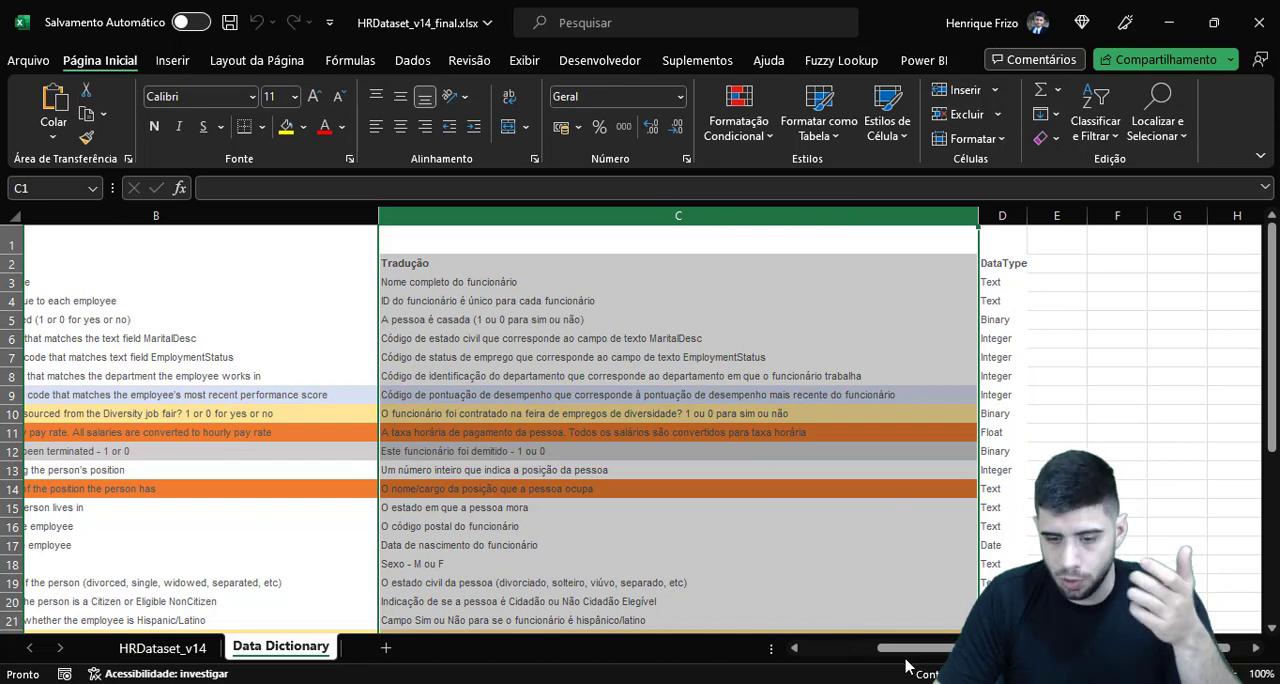
pyautogui.moveTo(882, 650); pyautogui.dragTo(868, 656)
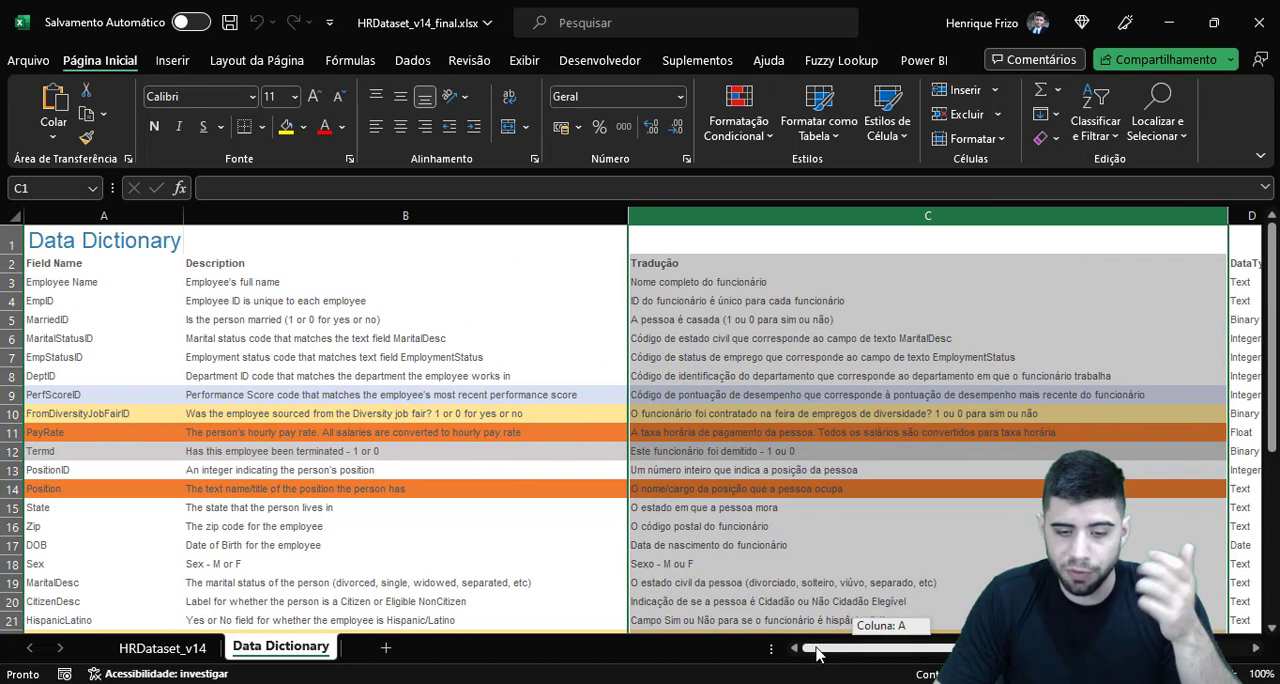
# Look through the field rows of the data dictionary, including the colour-highlighted ones further down
pyautogui.click(496, 340)
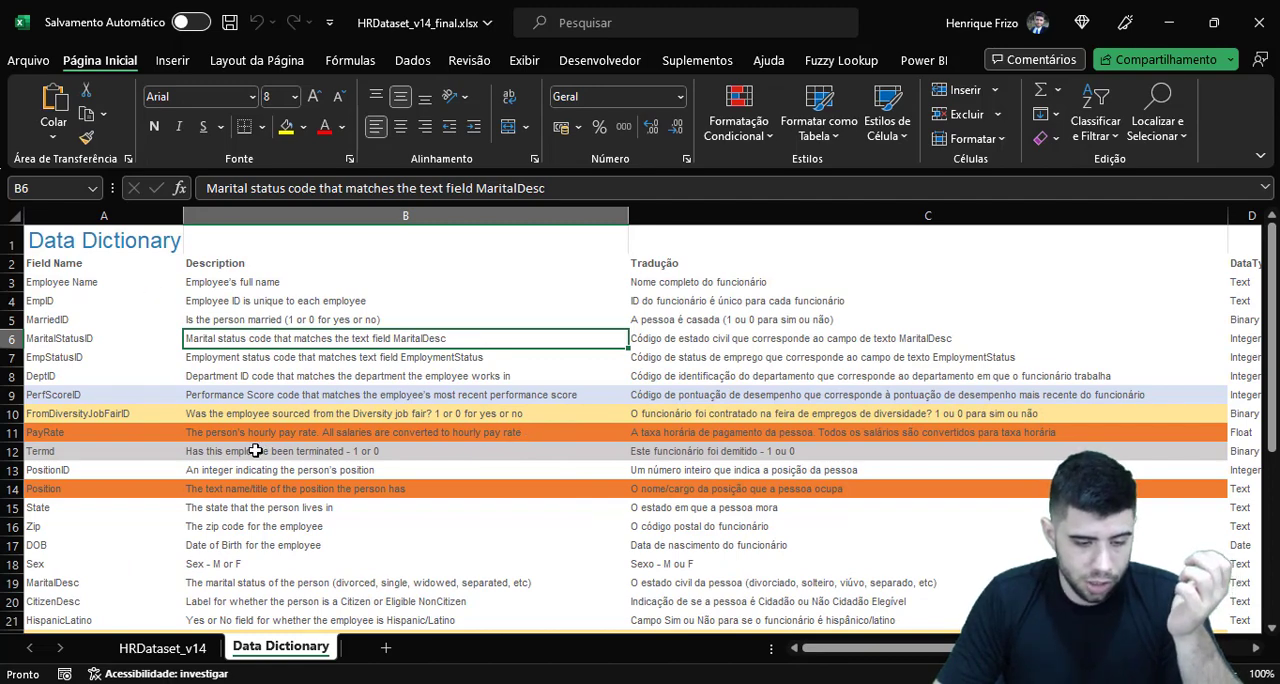
pyautogui.scroll(-7, 255, 451)
pyautogui.scroll(2, 159, 356)
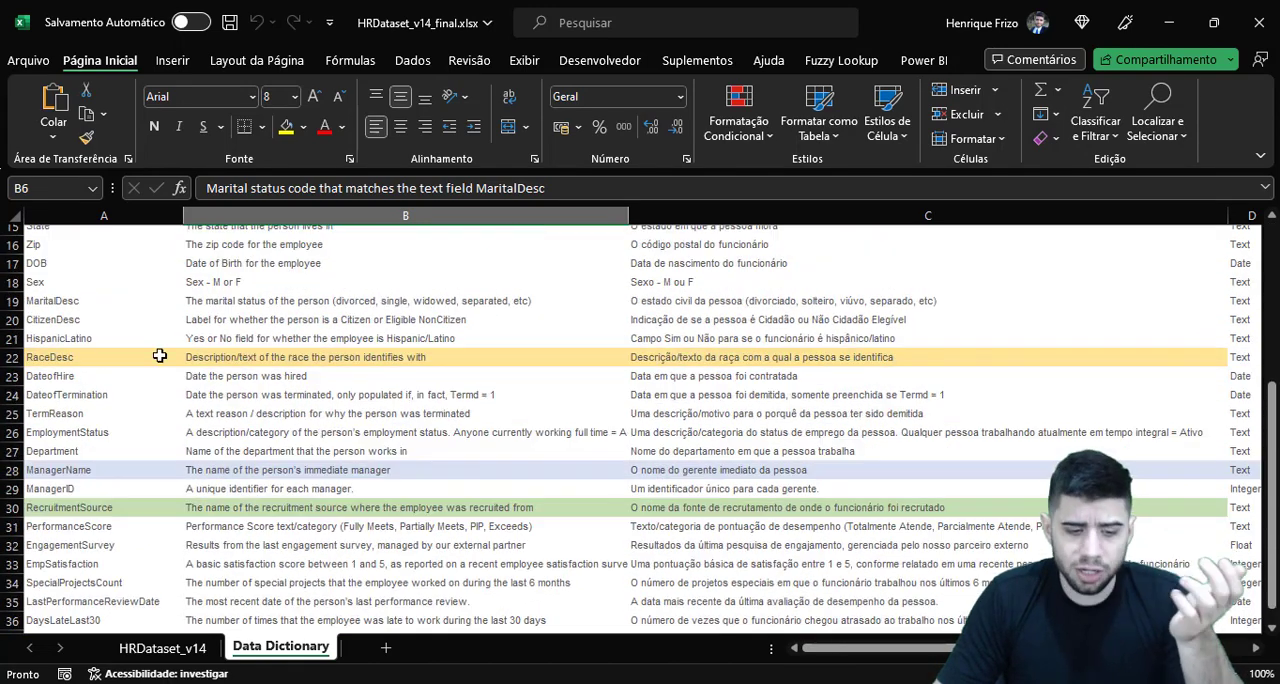
# Review the data dictionary again, from the employment and termination fields back up to the employee name and ID rows
pyautogui.scroll(1, 480, 405)
pyautogui.scroll(2, 471, 386)
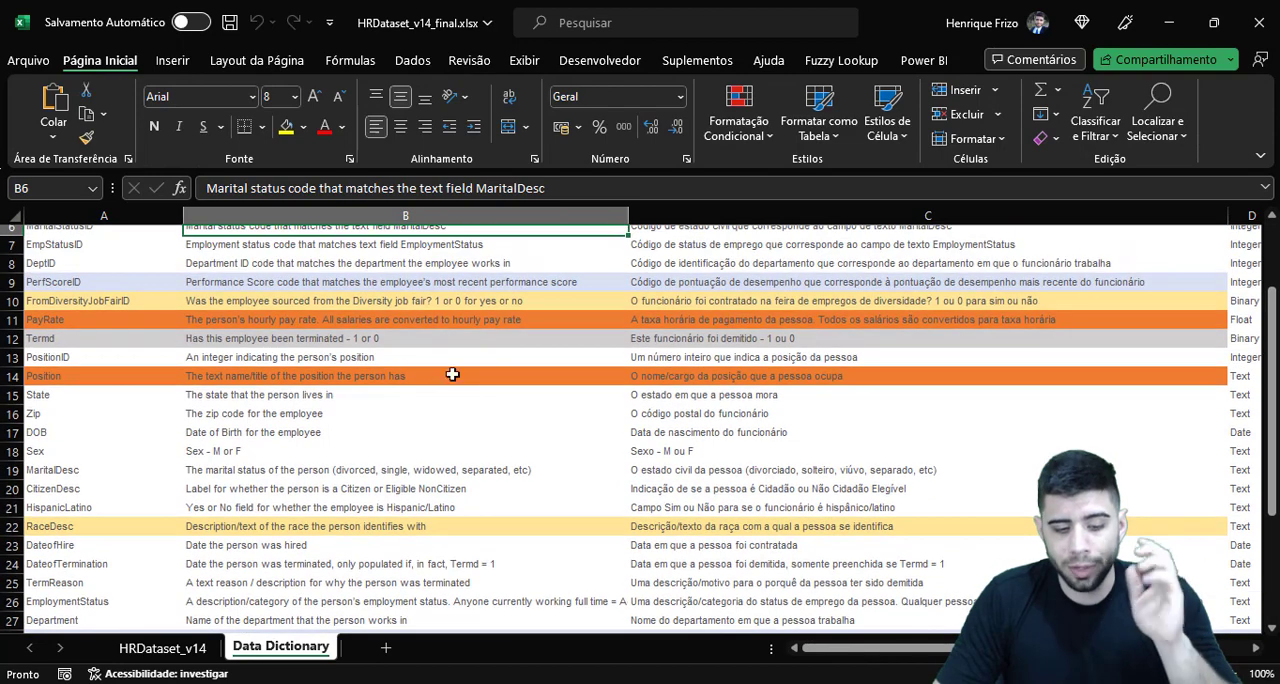
pyautogui.scroll(-1, 372, 375)
pyautogui.moveTo(288, 450); pyautogui.dragTo(274, 347)
pyautogui.moveTo(264, 551); pyautogui.dragTo(254, 502)
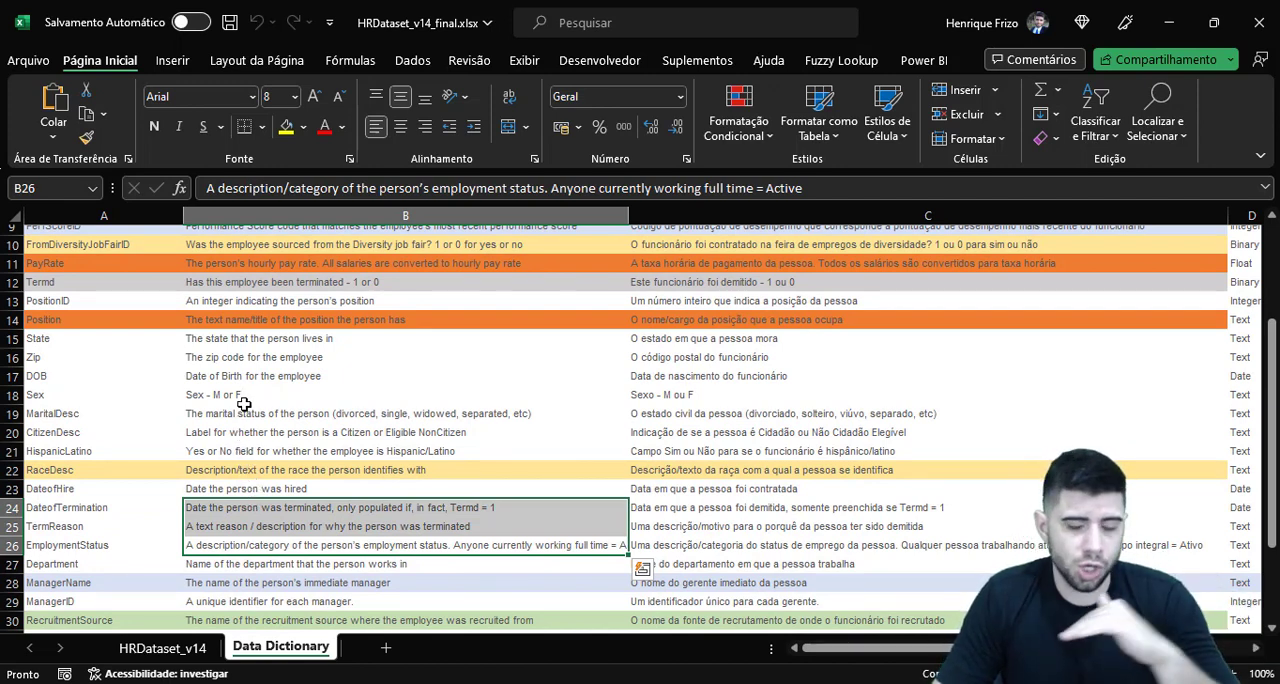
pyautogui.scroll(3, 244, 404)
pyautogui.click(312, 340)
pyautogui.click(322, 301)
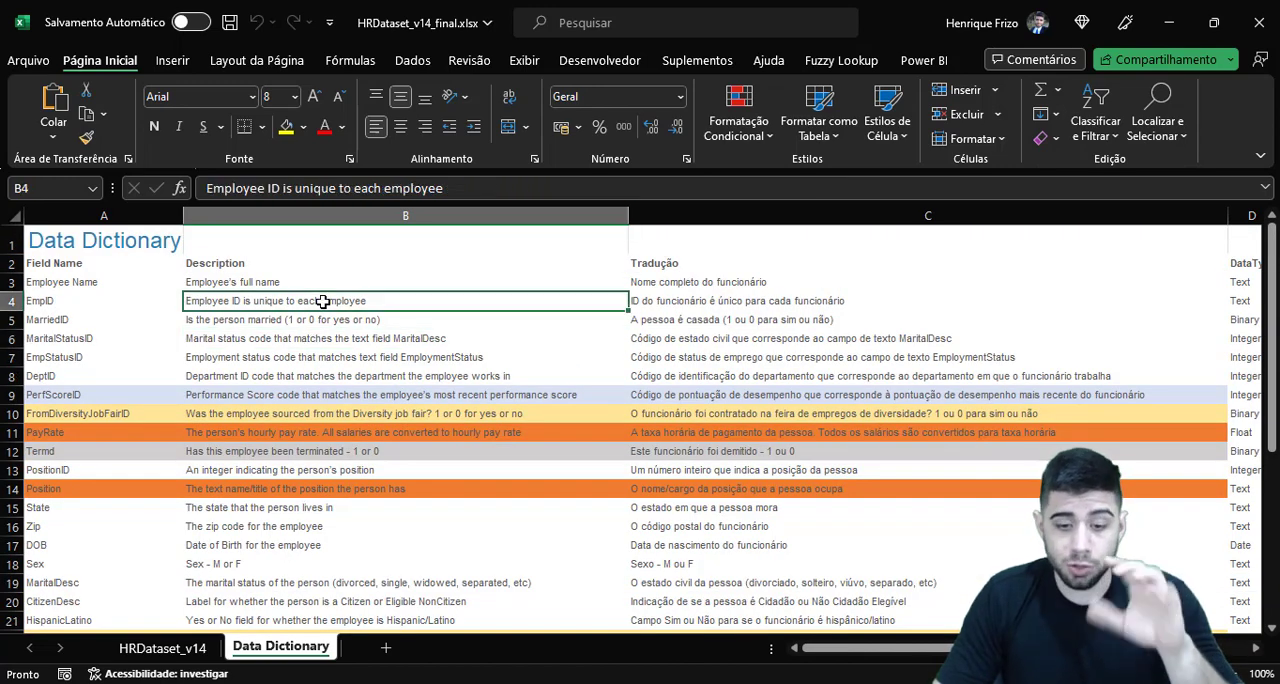
pyautogui.click(344, 283)
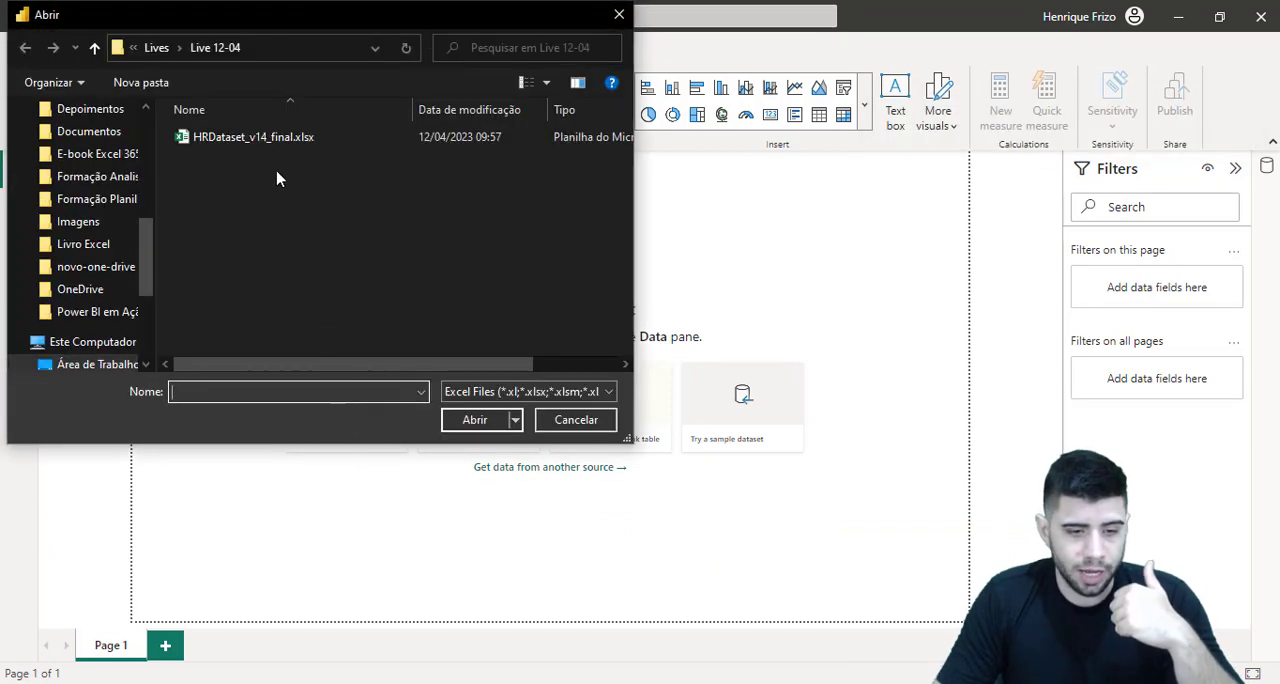
# In Power BI Desktop, import only the HRDataset_v14 sheet from HRDataset_v14_final.xlsx and open it in the Power Query Editor
pyautogui.click(226, 139)
pyautogui.click(477, 418)
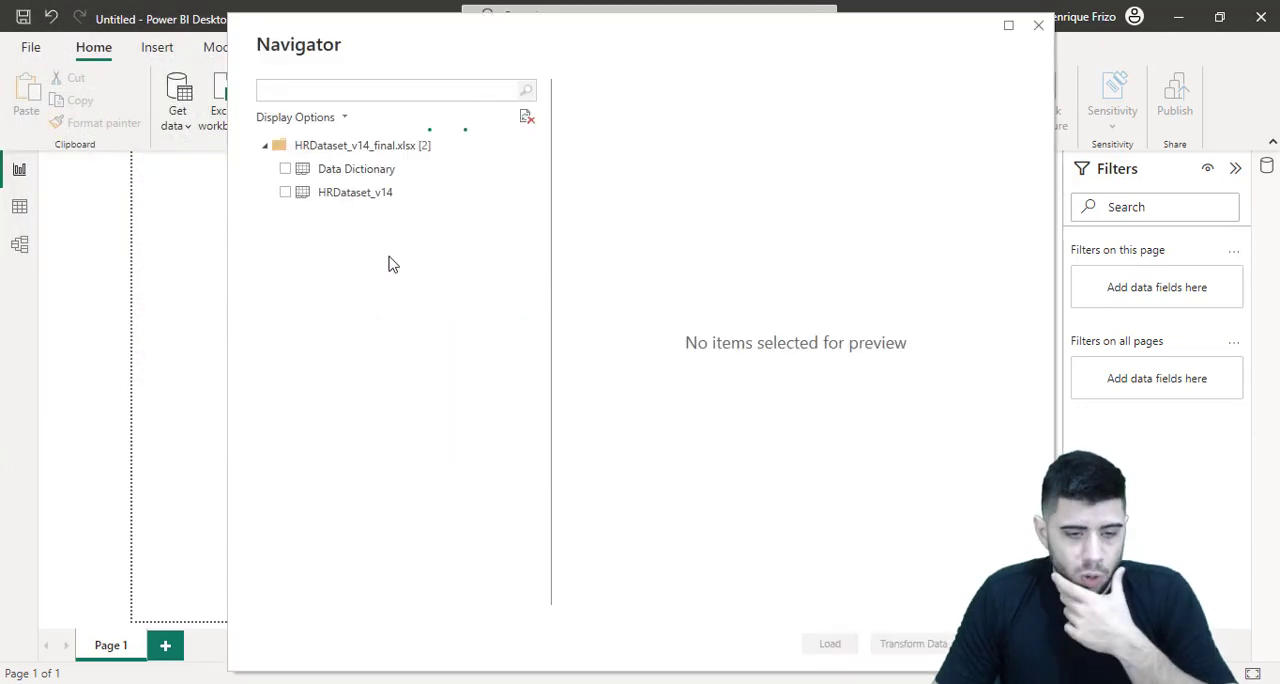
pyautogui.click(286, 193)
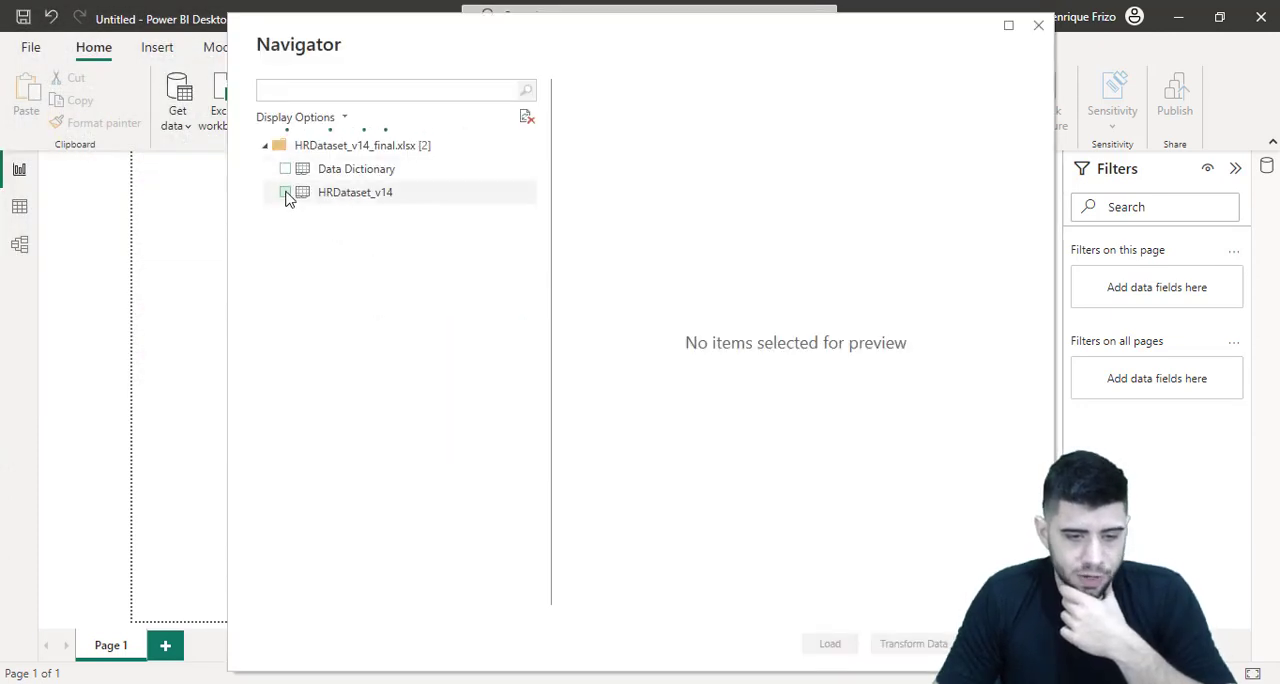
pyautogui.click(286, 194)
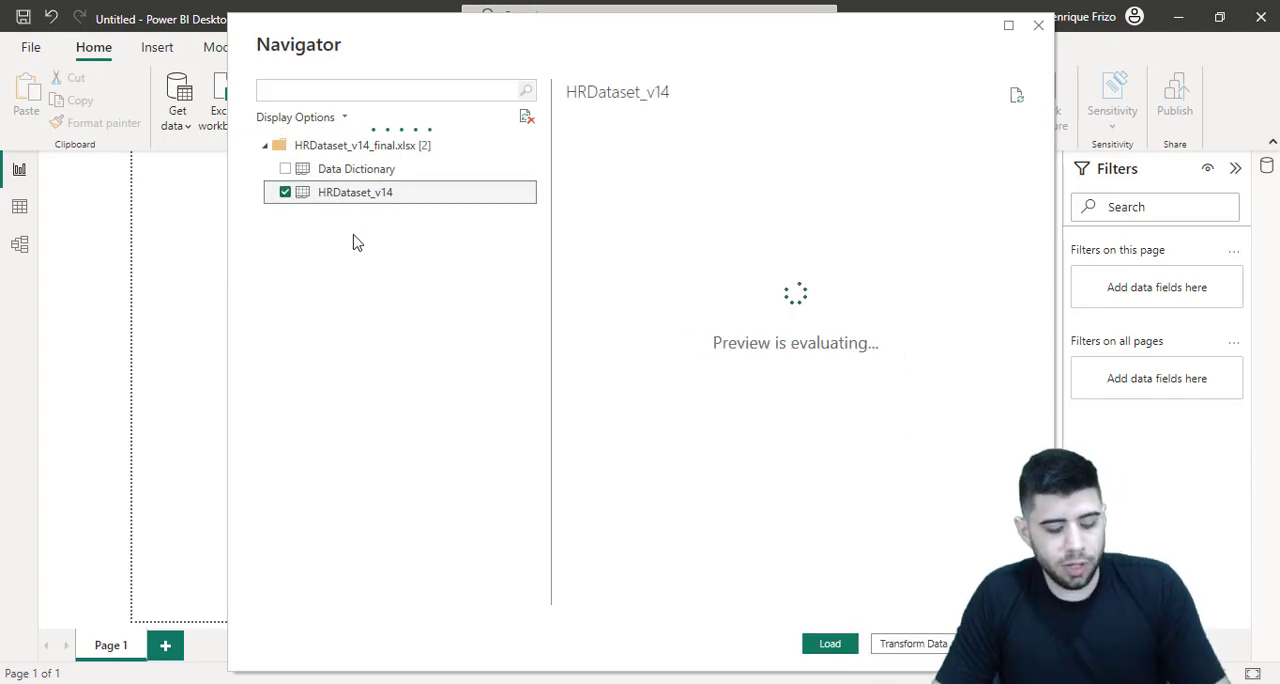
pyautogui.moveTo(280, 156); pyautogui.dragTo(423, 180)
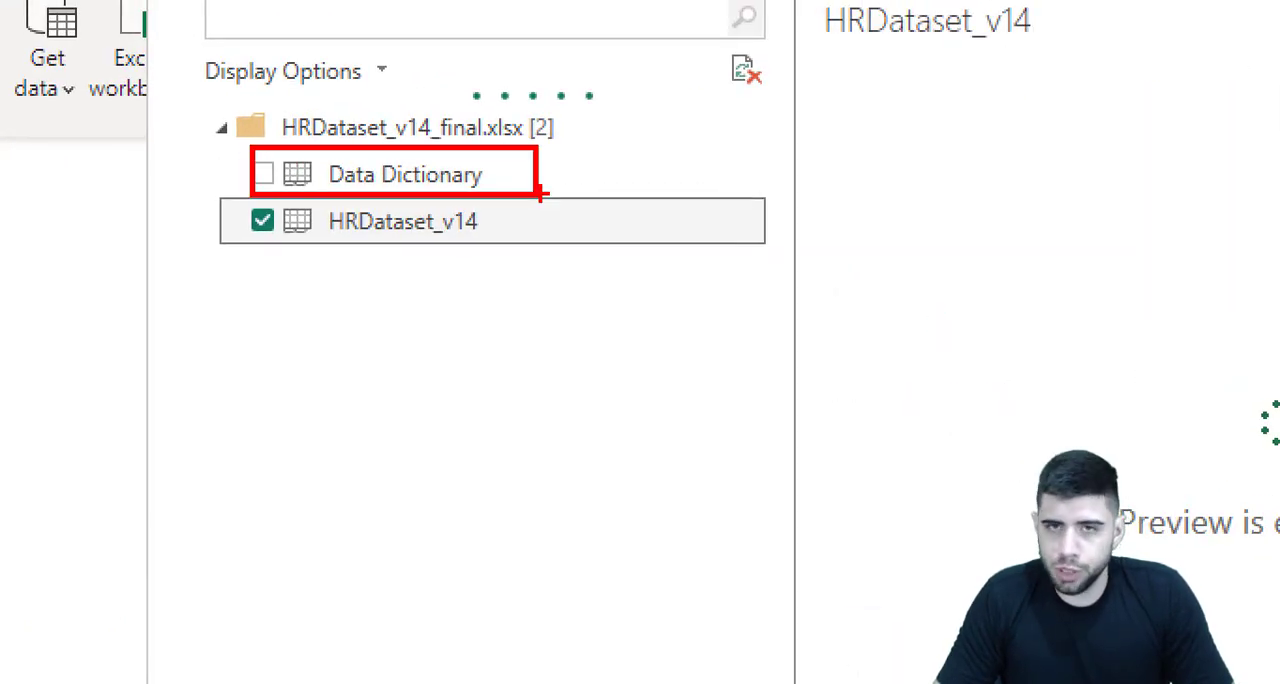
pyautogui.press('Escape')
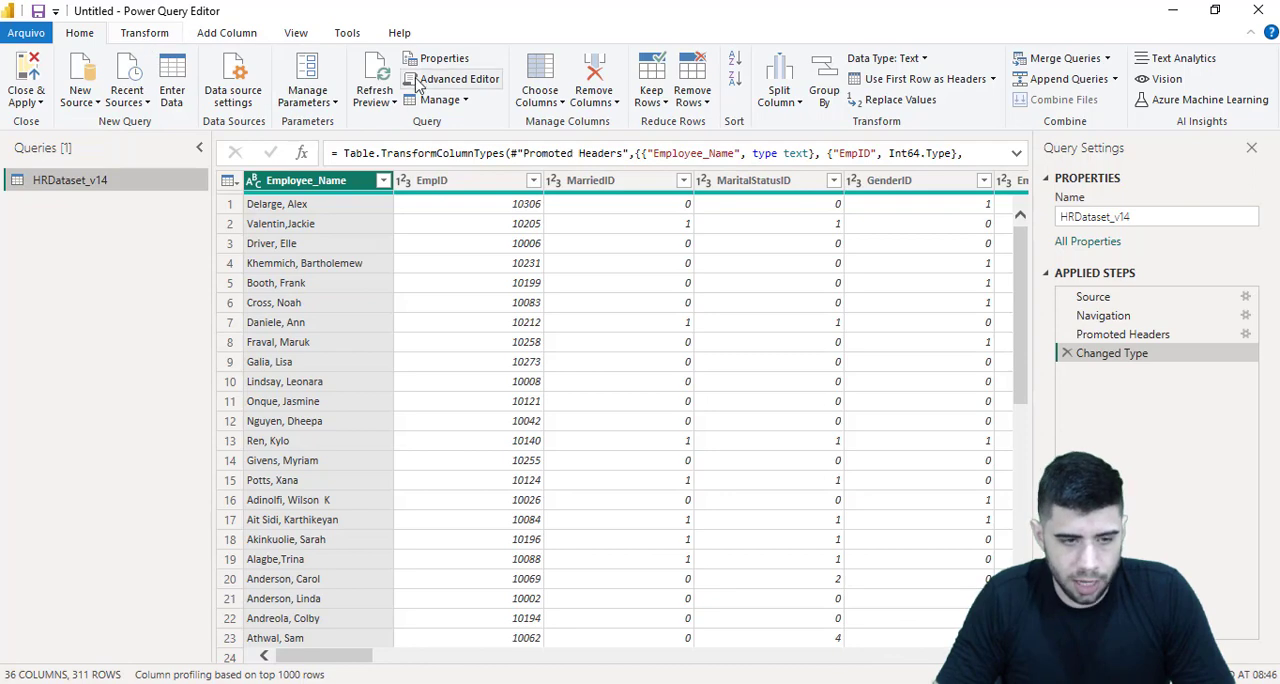
# Start choosing the columns to keep in the HRDataset_v14 query and deselect all of them
pyautogui.click(538, 104)
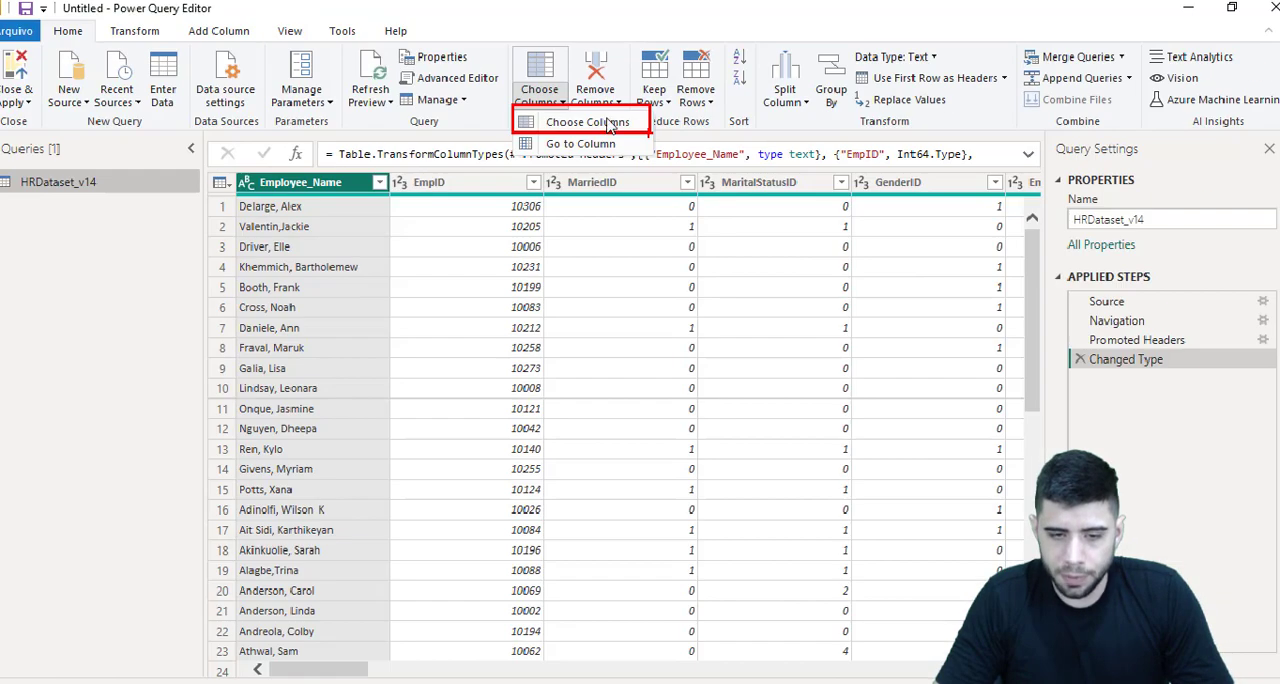
pyautogui.click(592, 121)
pyautogui.click(555, 102)
pyautogui.click(521, 140)
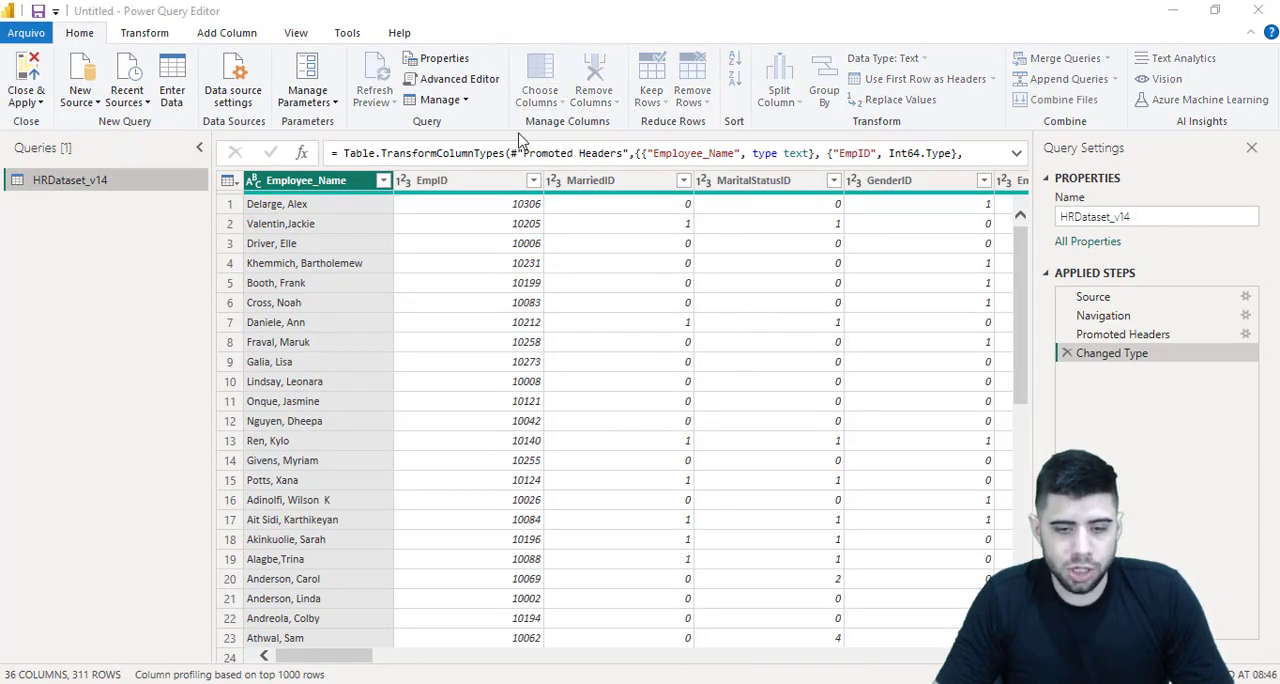
pyautogui.scroll(-6, 608, 389)
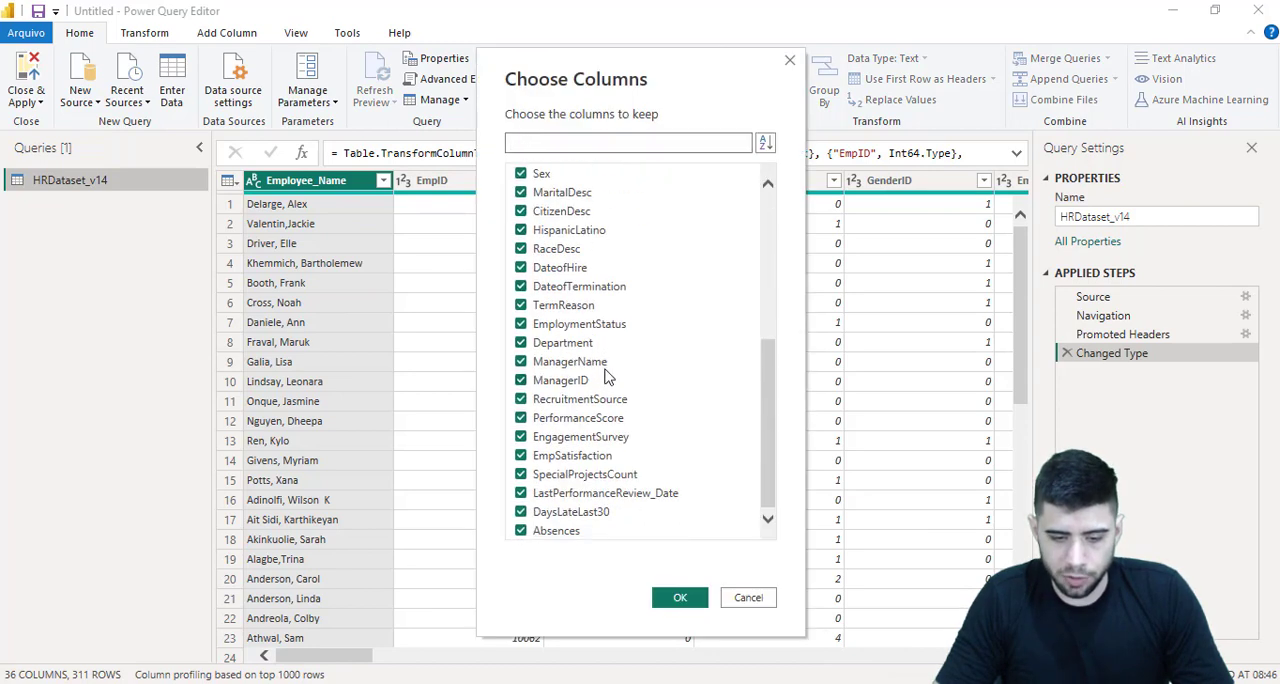
pyautogui.scroll(6, 608, 369)
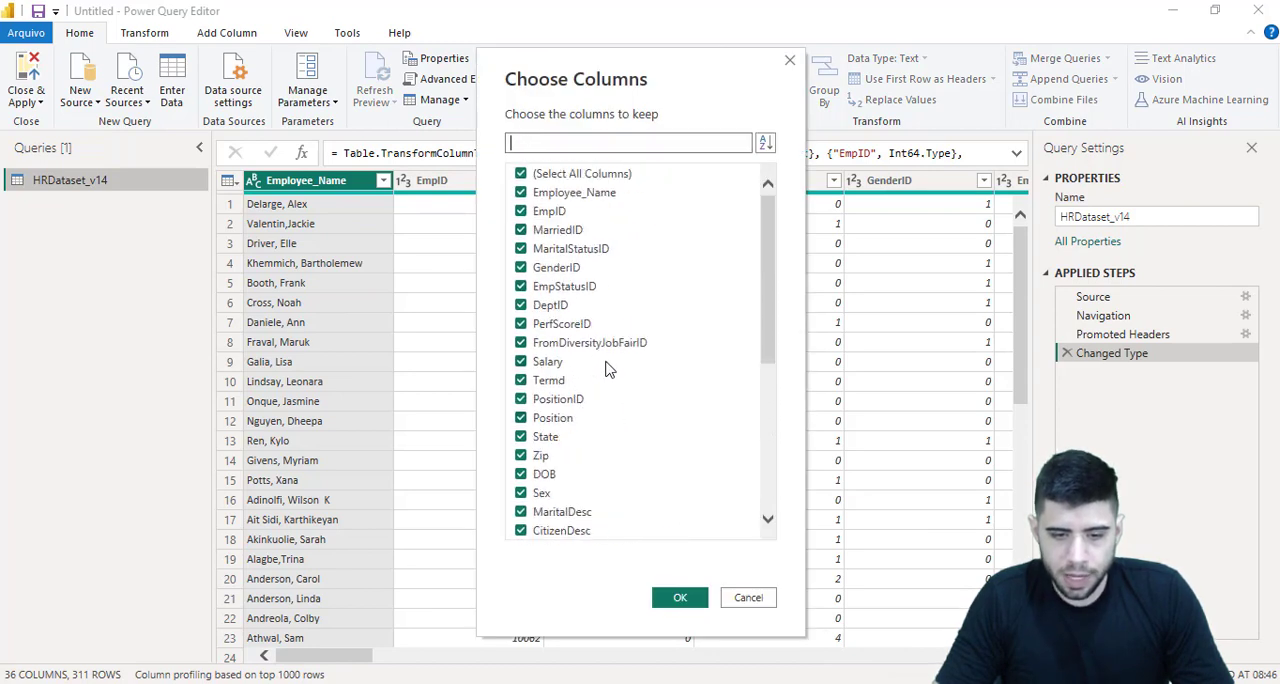
pyautogui.click(551, 180)
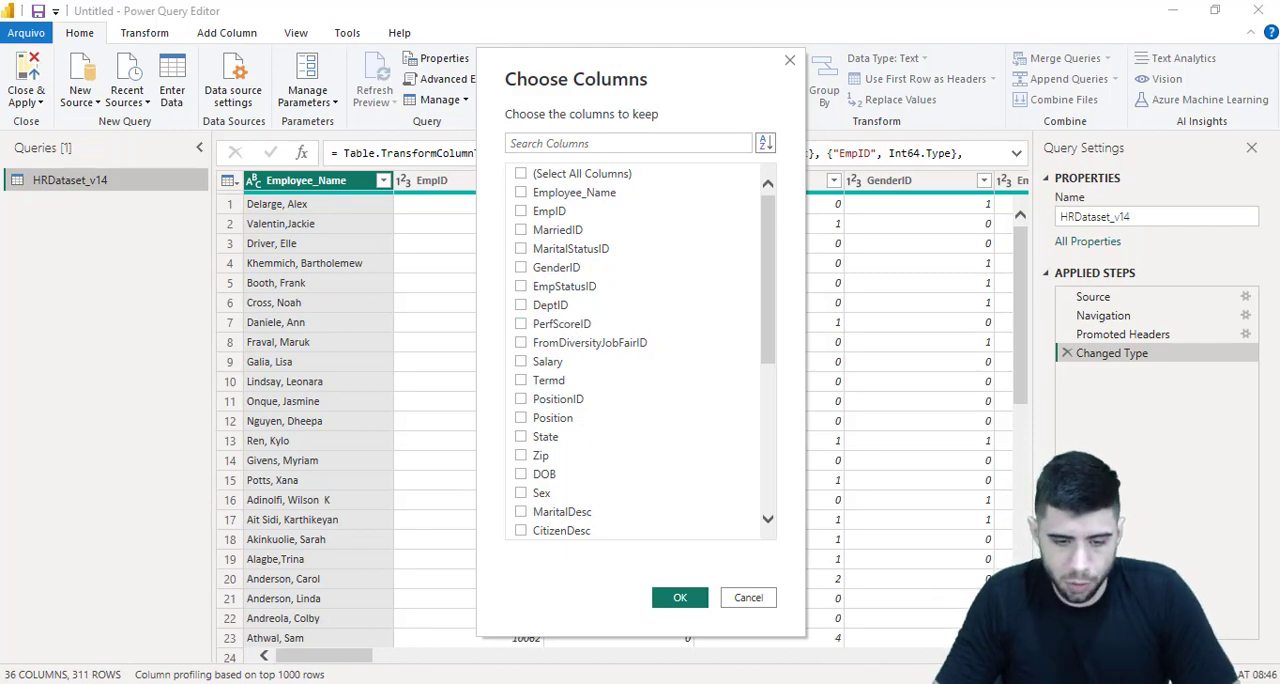
# Check the highlighted fields in the Excel data dictionary and mark PerfScoreID, FromDiversityJobFairID and Salary as columns to keep
pyautogui.click(630, 682)
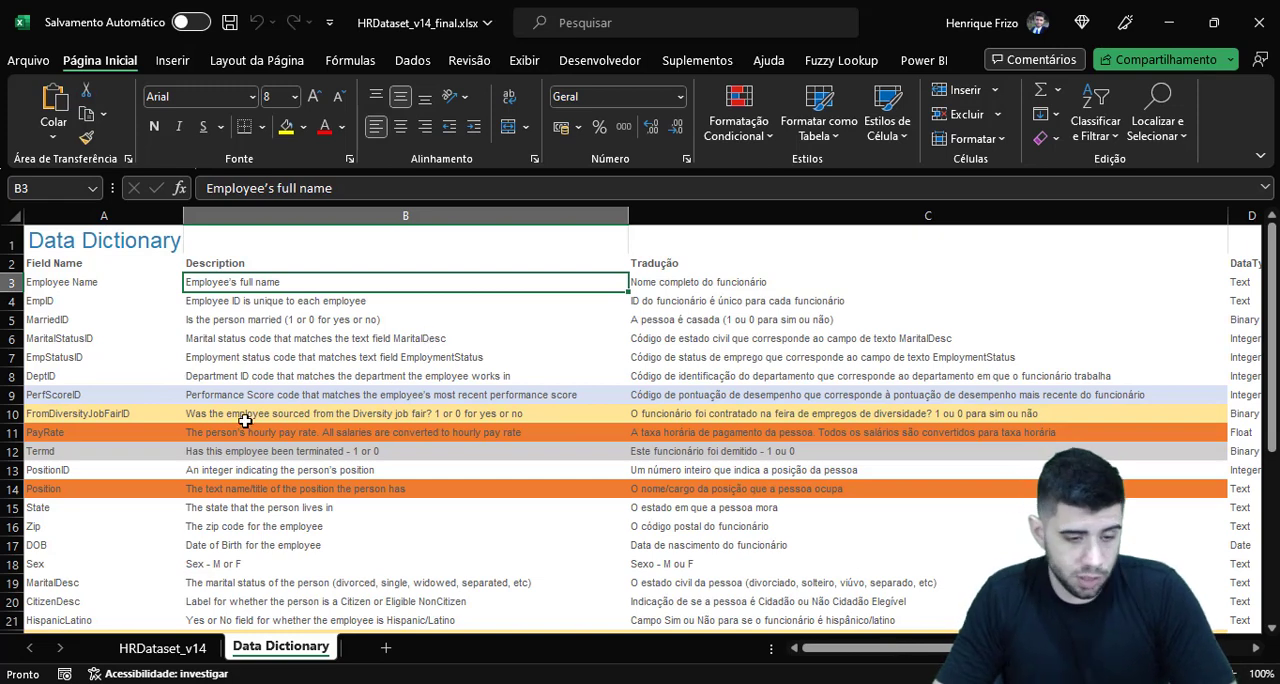
pyautogui.click(108, 398)
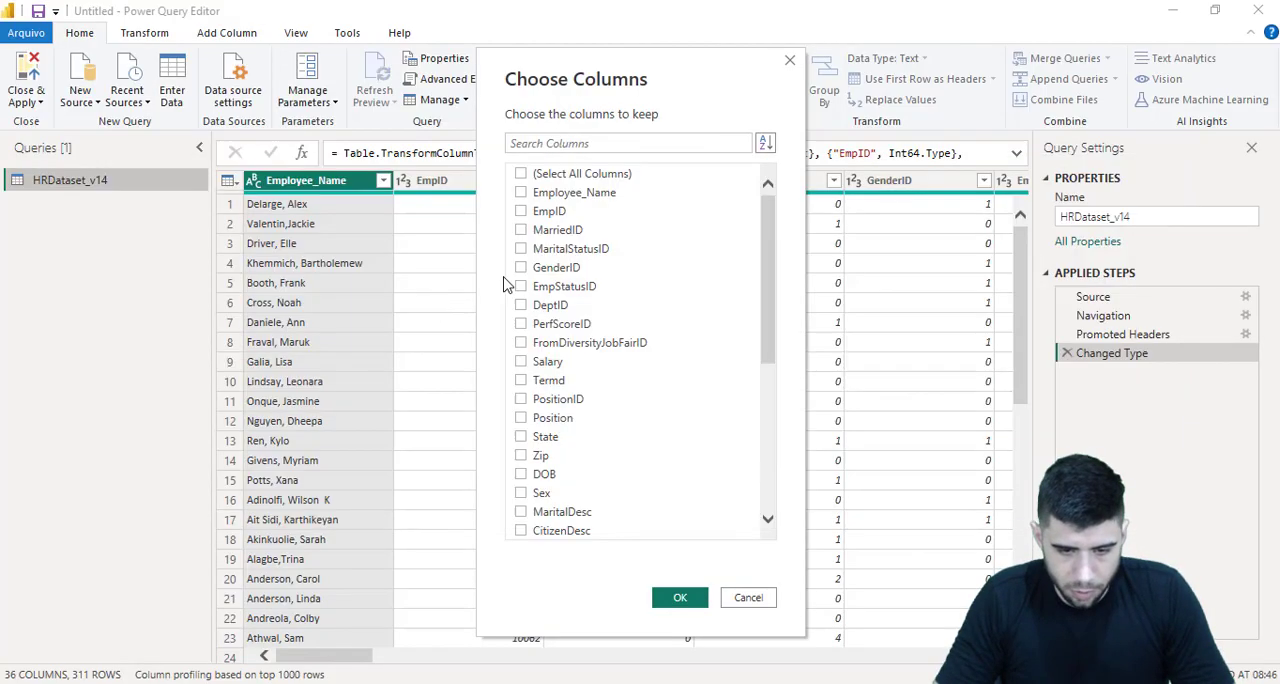
pyautogui.click(545, 323)
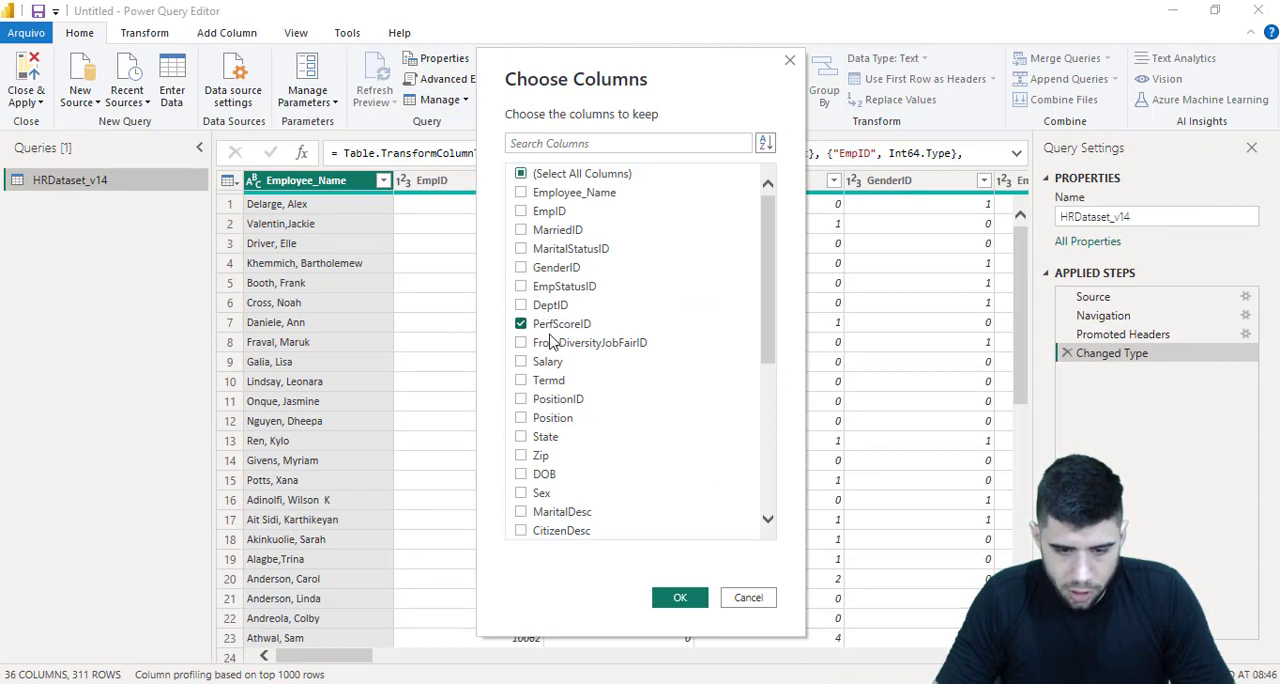
pyautogui.click(541, 344)
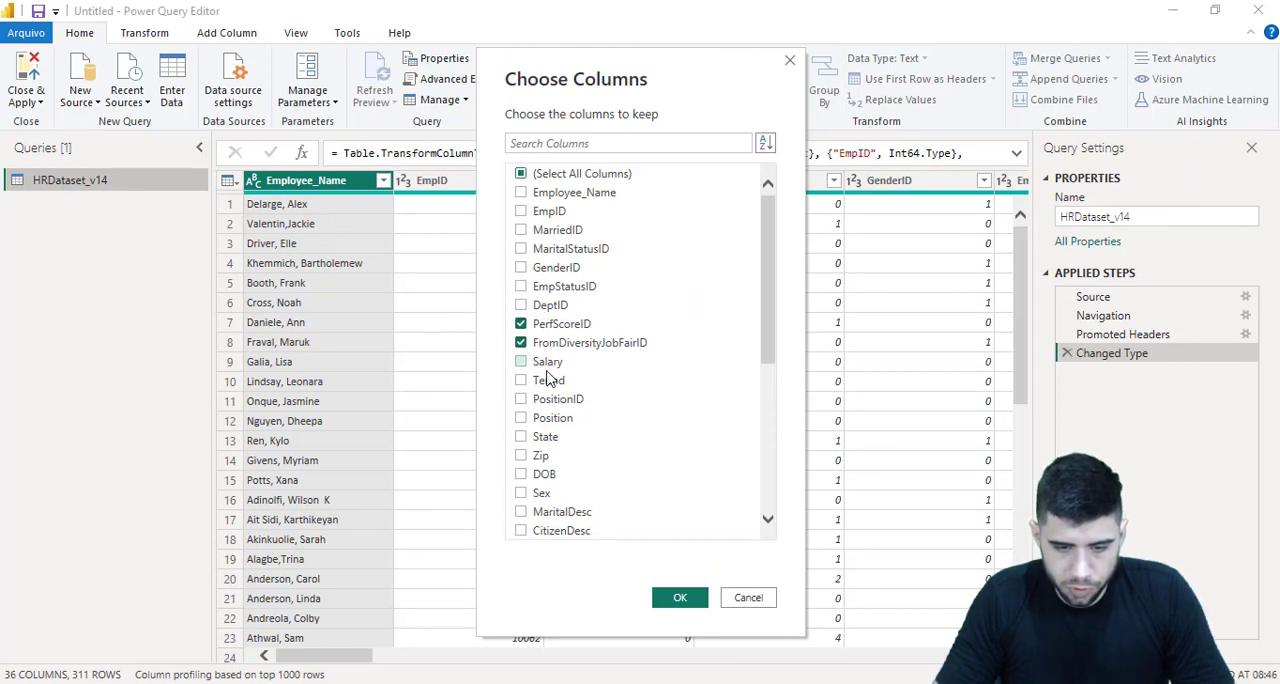
pyautogui.click(541, 363)
pyautogui.hotkey('alt', 'Tab')
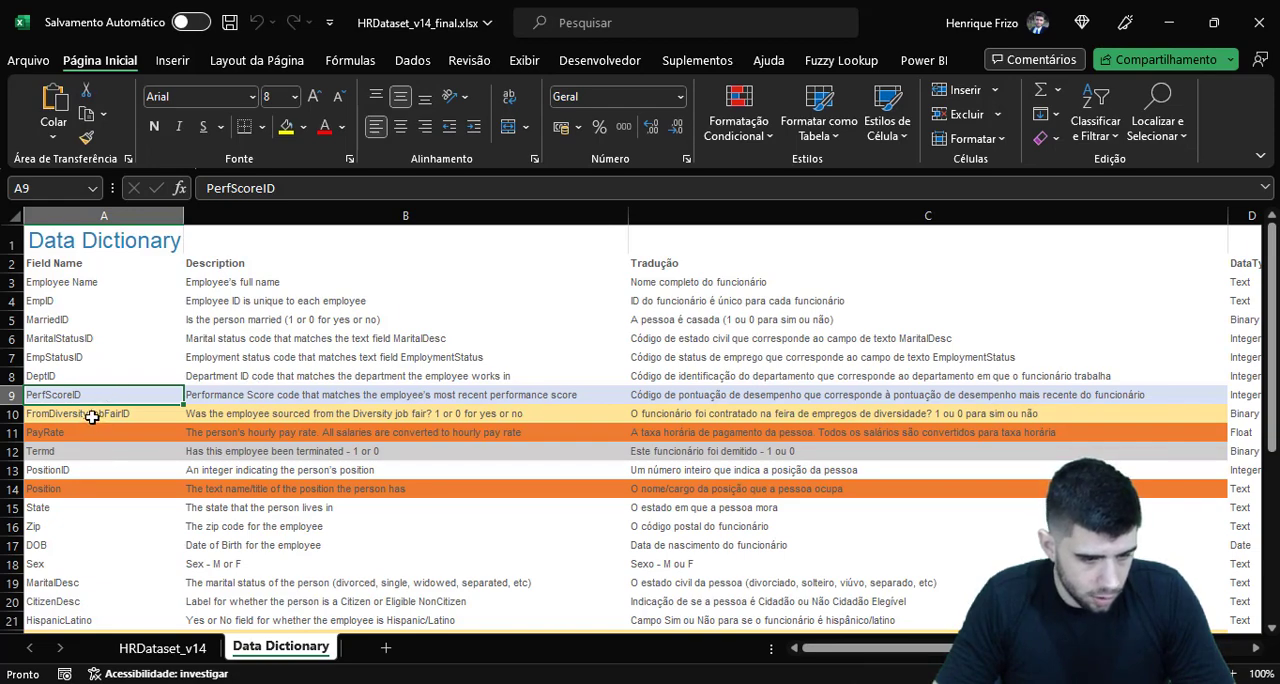
pyautogui.hotkey('alt', 'Tab')
pyautogui.click(545, 366)
# Compare the PayRate and Termd rows in the Excel data dictionary and add Termd and Position to the columns to keep
pyautogui.hotkey('alt', 'Tab')
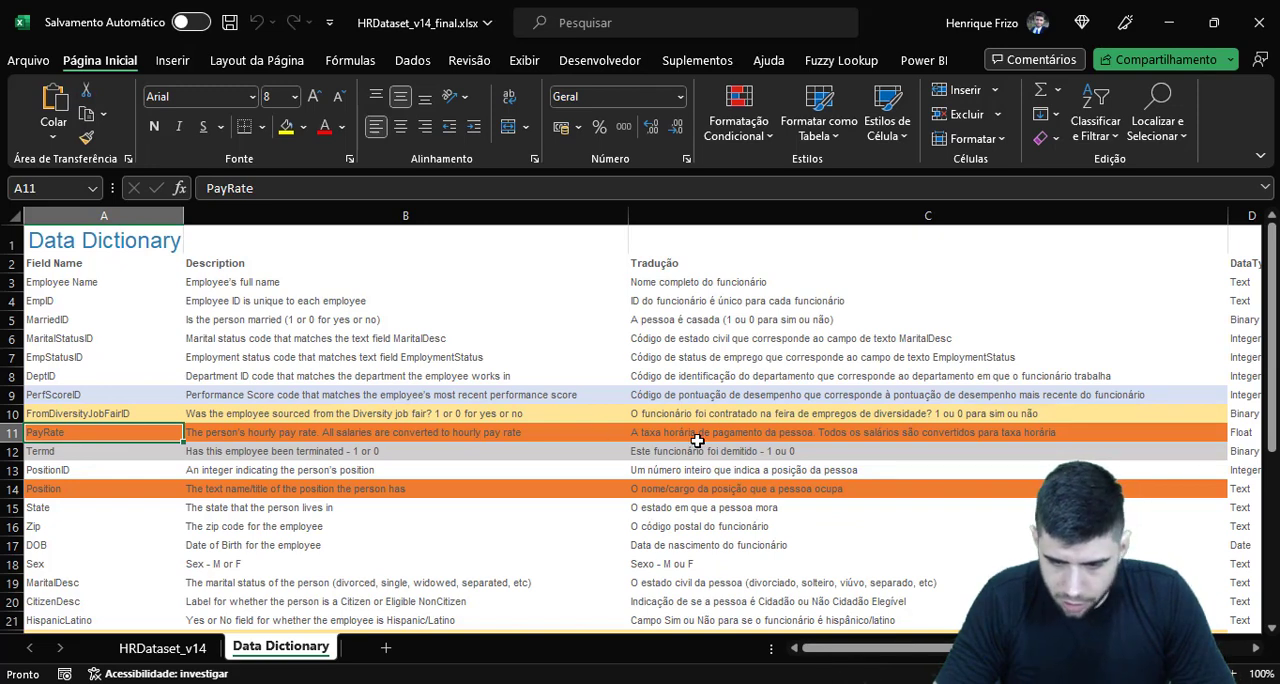
pyautogui.click(746, 432)
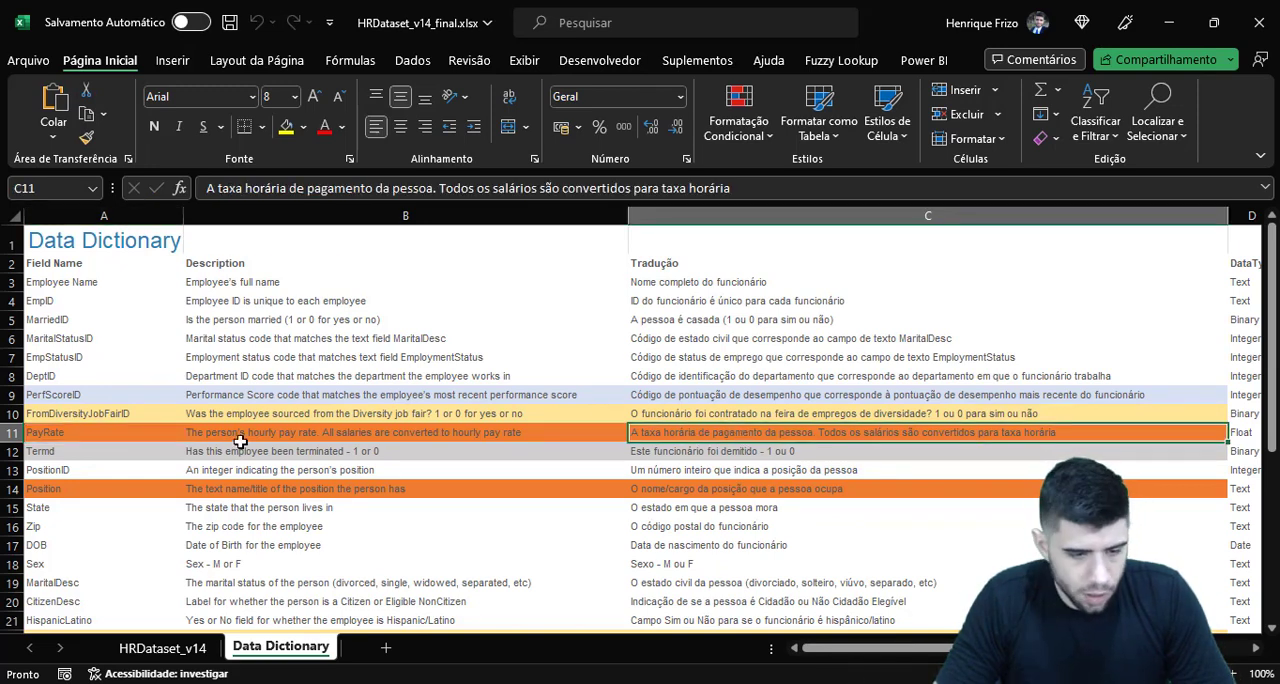
pyautogui.click(148, 451)
pyautogui.hotkey('alt', 'Tab')
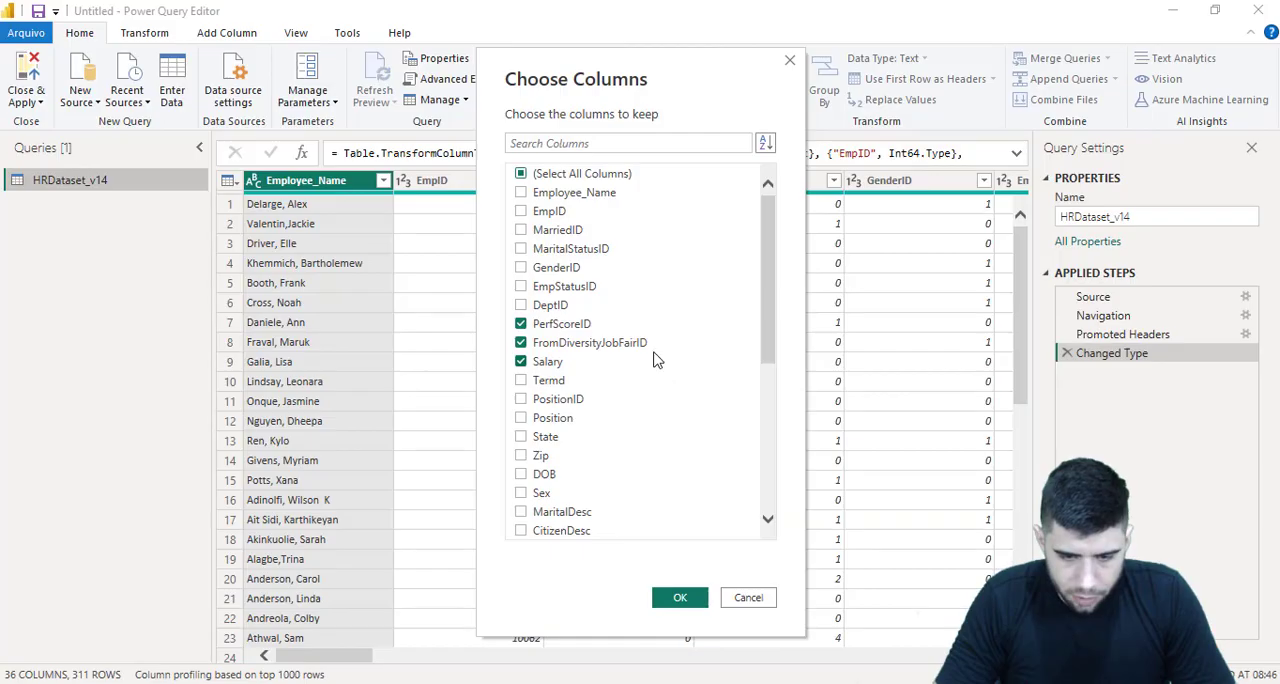
pyautogui.click(549, 381)
pyautogui.hotkey('alt', 'Tab')
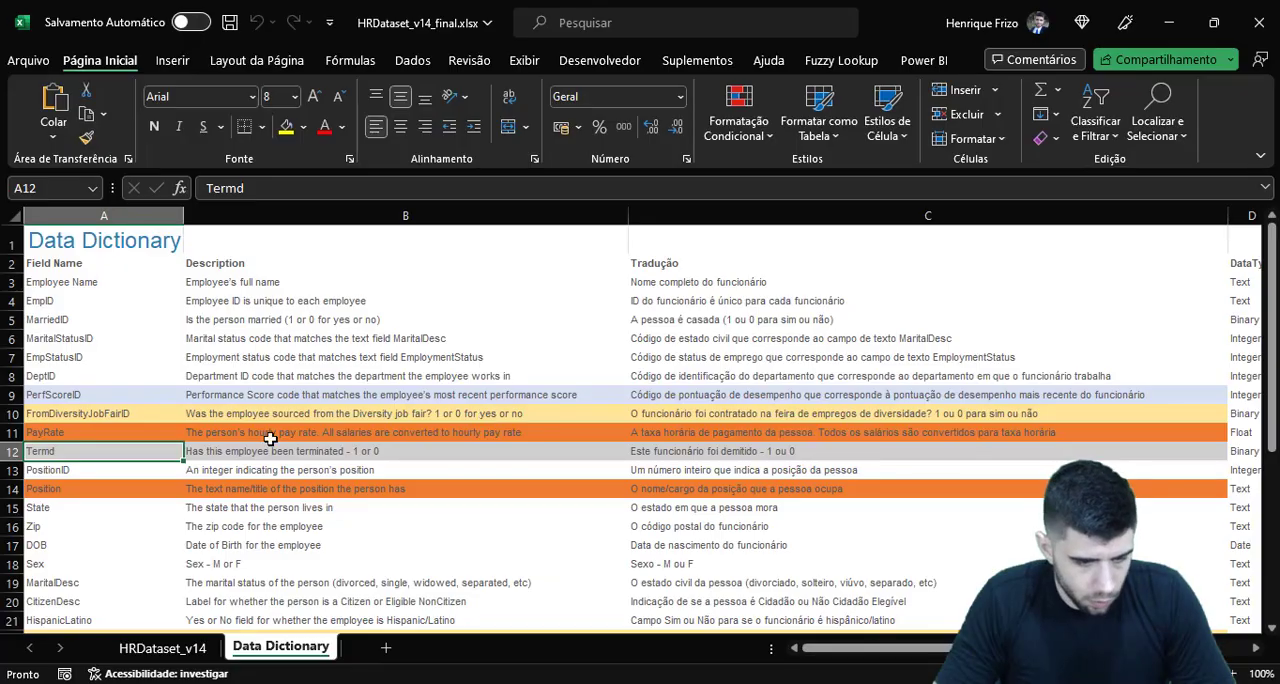
pyautogui.hotkey('alt', 'Tab')
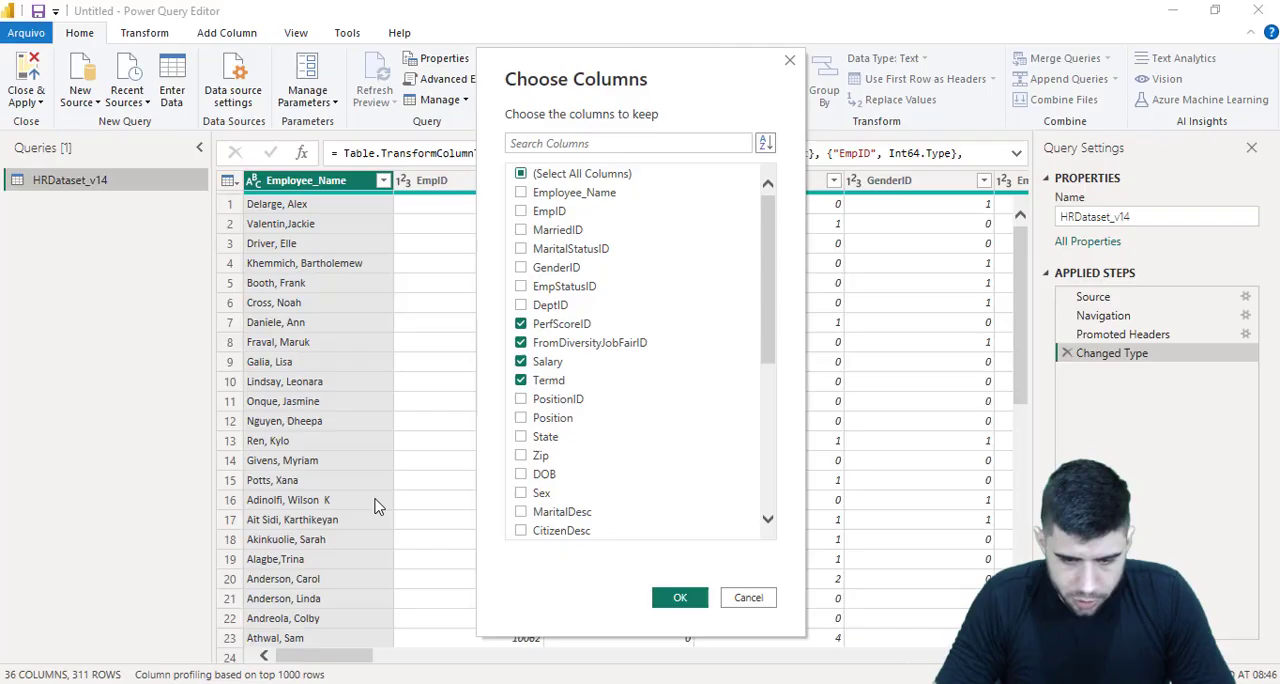
pyautogui.click(539, 420)
# Find the next highlighted field in the Excel data dictionary and add RaceDesc to the columns to keep
pyautogui.hotkey('alt', 'Tab')
pyautogui.scroll(-5, 150, 443)
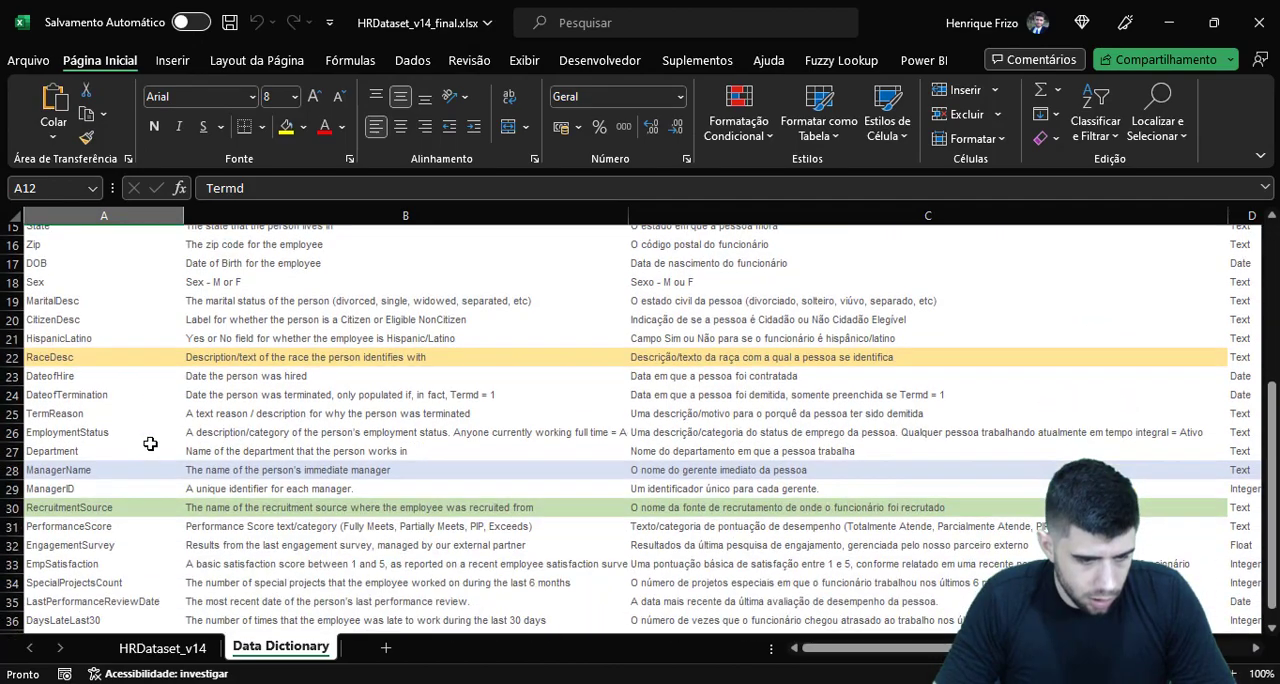
pyautogui.scroll(1, 150, 443)
pyautogui.click(133, 411)
pyautogui.hotkey('alt', 'Tab')
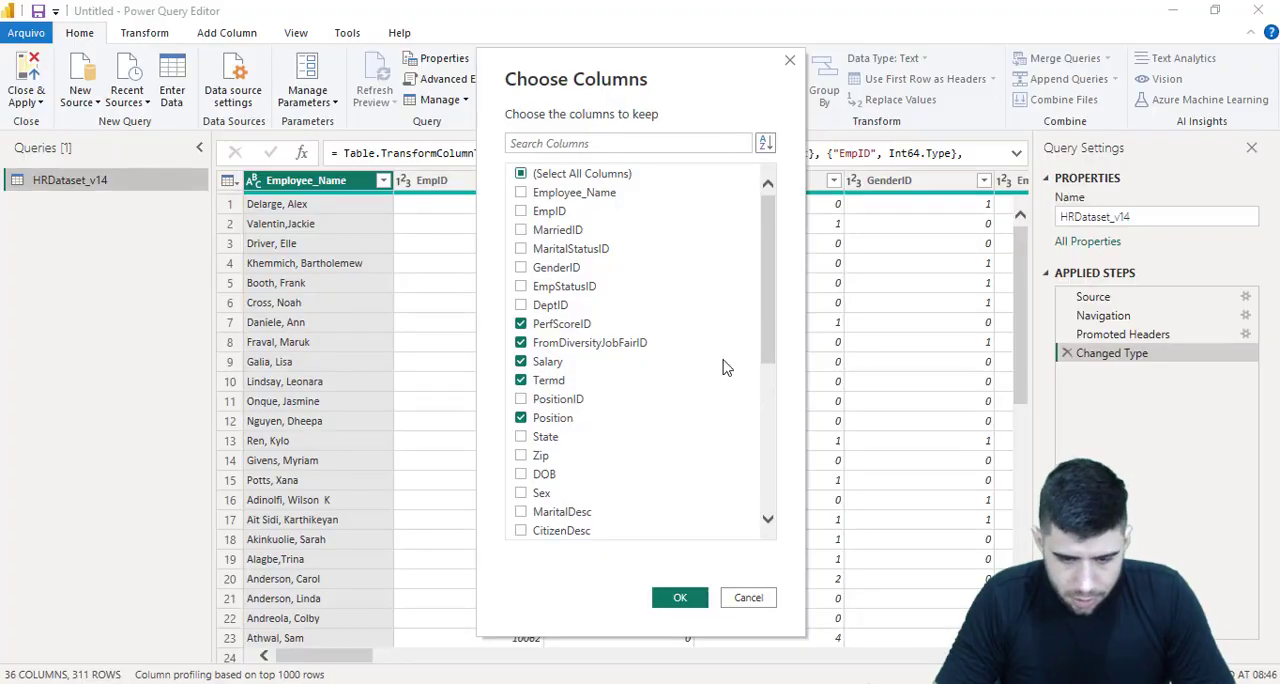
pyautogui.scroll(-2, 724, 368)
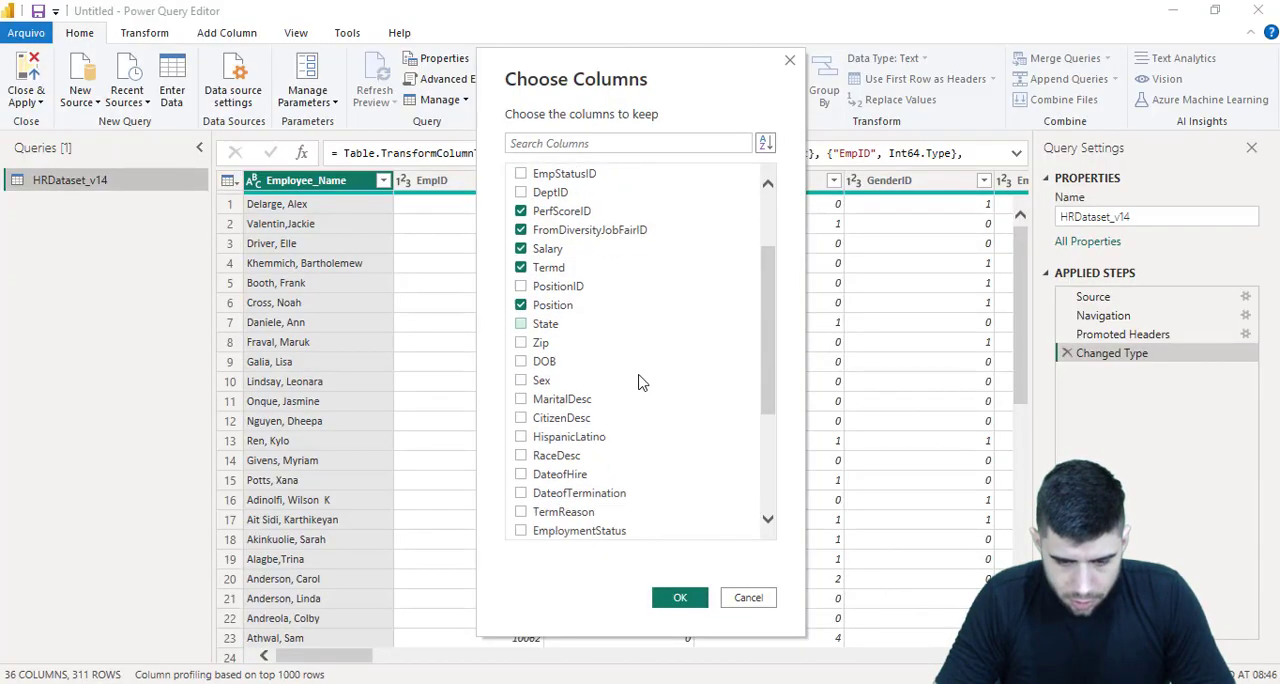
pyautogui.click(543, 459)
# Look up the highlighted manager field in the Excel data dictionary and add ManagerName to the columns to keep
pyautogui.hotkey('alt', 'Tab')
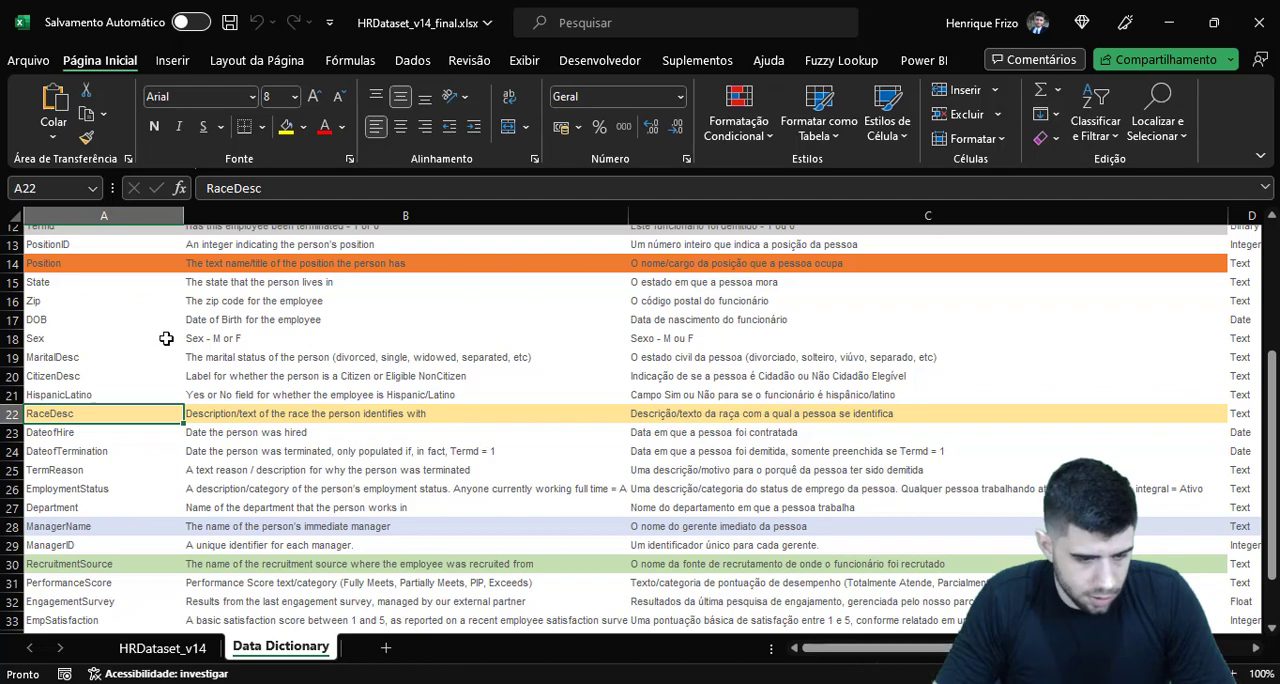
pyautogui.click(88, 530)
pyautogui.hotkey('alt', 'Tab')
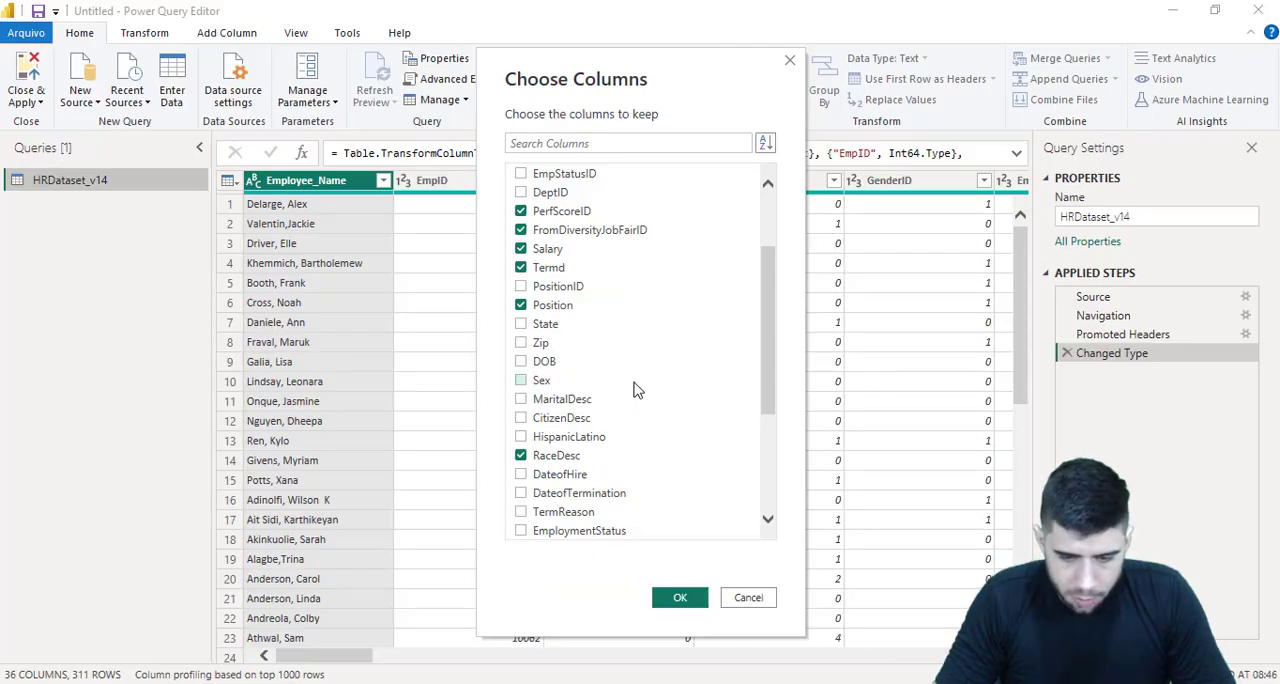
pyautogui.scroll(-3, 630, 389)
pyautogui.click(568, 457)
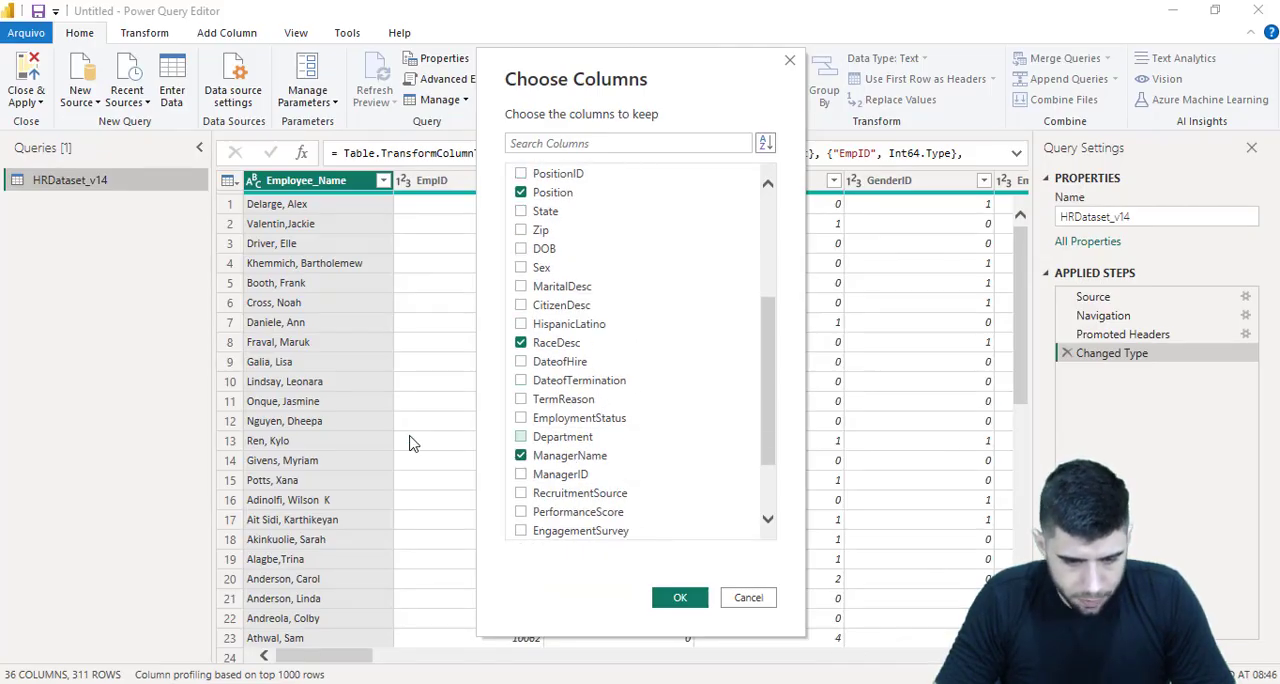
# Add RecruitmentSource to the columns to keep after checking it against the Excel data dictionary, and apply the column selection
pyautogui.hotkey('alt', 'Tab')
pyautogui.click(96, 565)
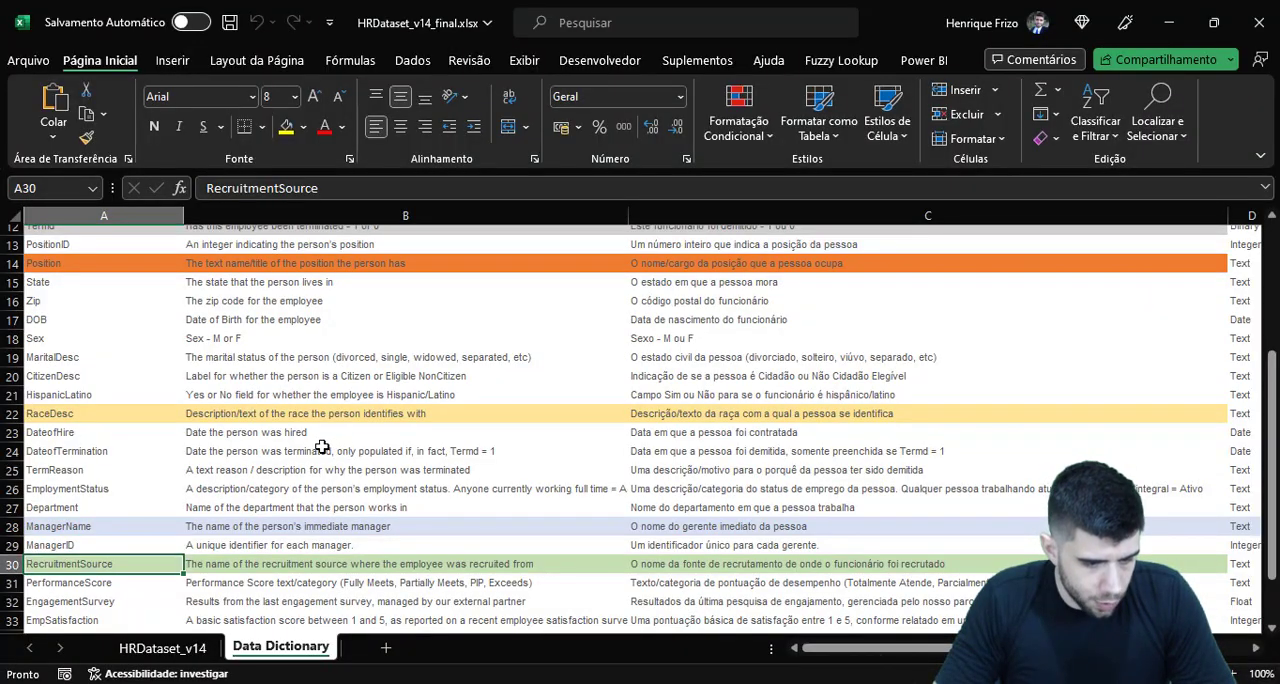
pyautogui.hotkey('alt', 'Tab')
pyautogui.scroll(-2, 593, 379)
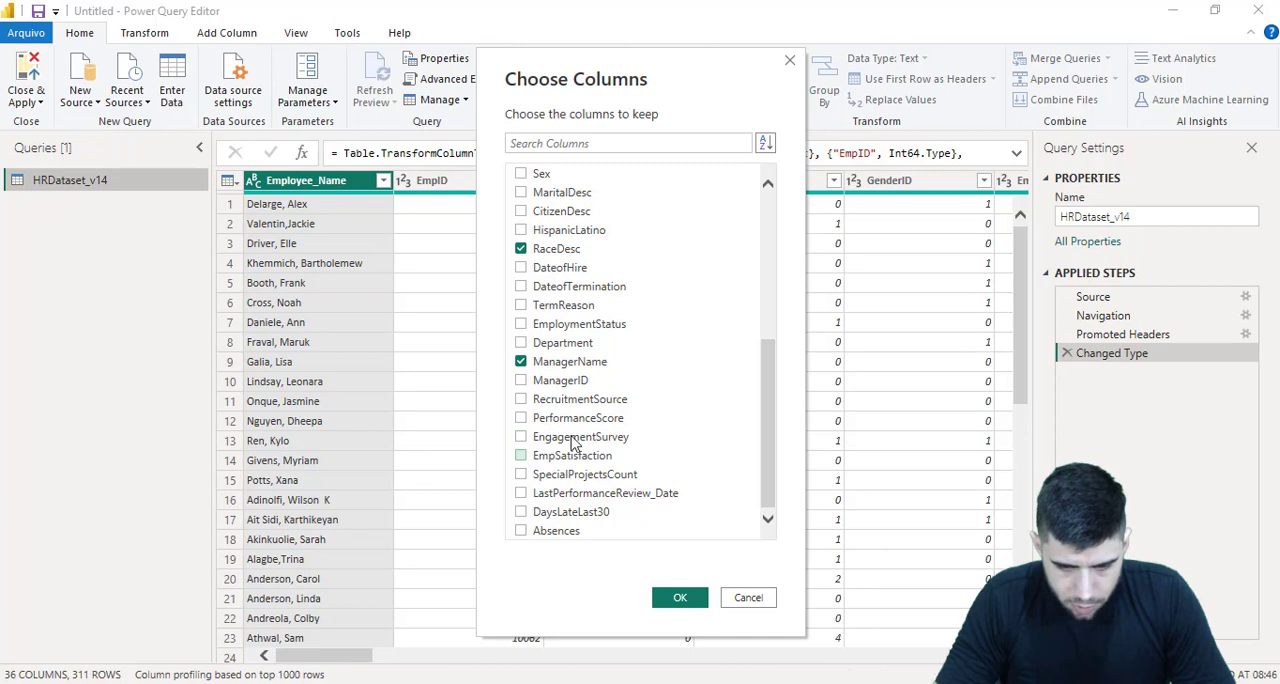
pyautogui.hotkey('alt', 'Tab')
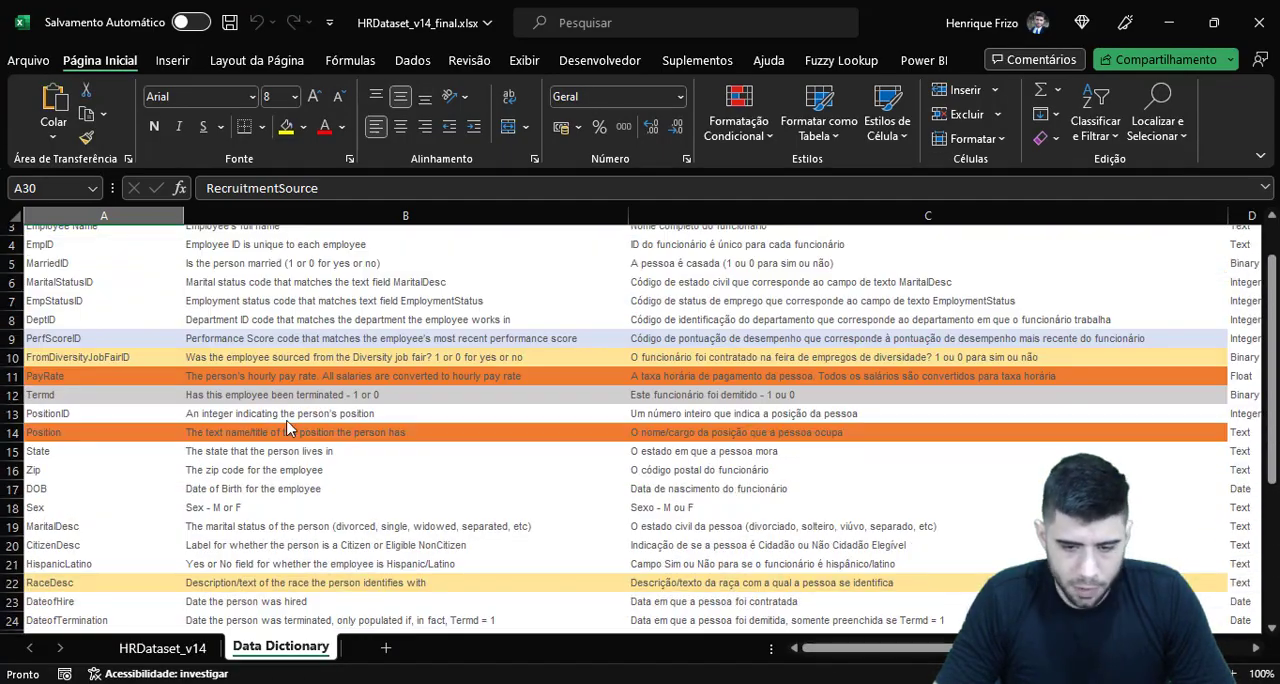
pyautogui.hotkey('alt', 'Tab')
pyautogui.click(676, 597)
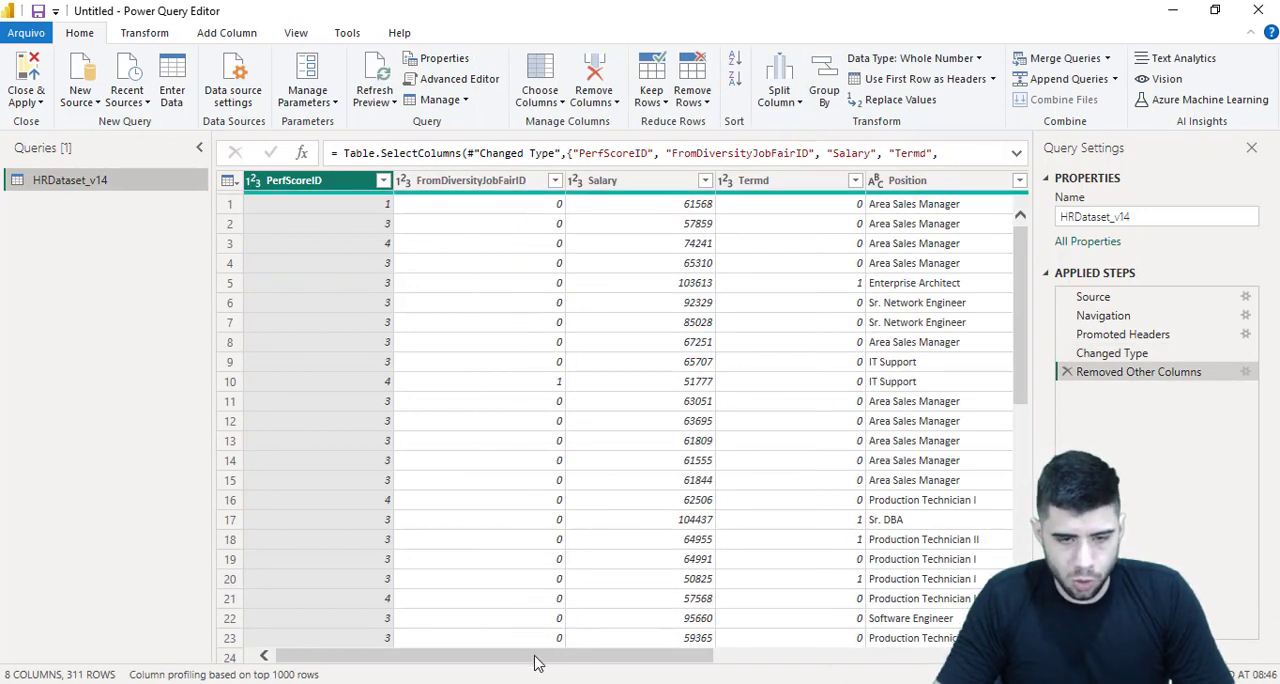
pyautogui.moveTo(530, 657); pyautogui.dragTo(512, 626)
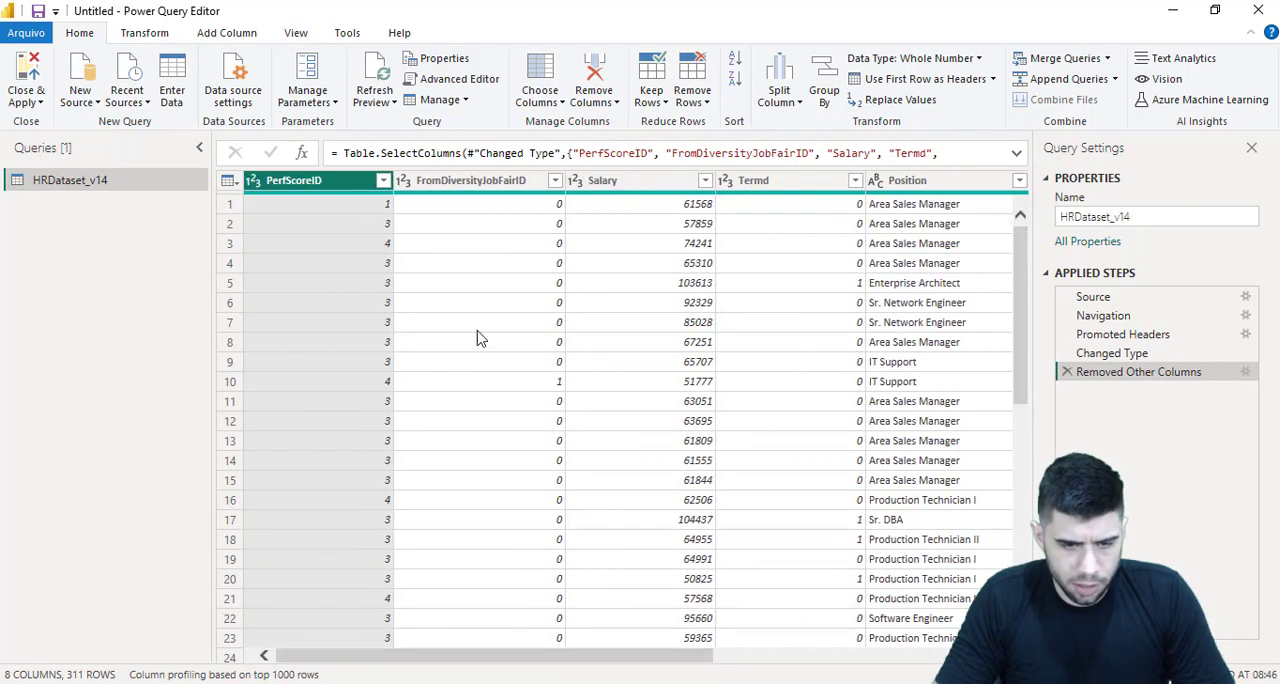
# Recheck the highlighted fields in the Excel data dictionary and return to the query to inspect the FromDiversityJobFairID column
pyautogui.hotkey('alt', 'Tab')
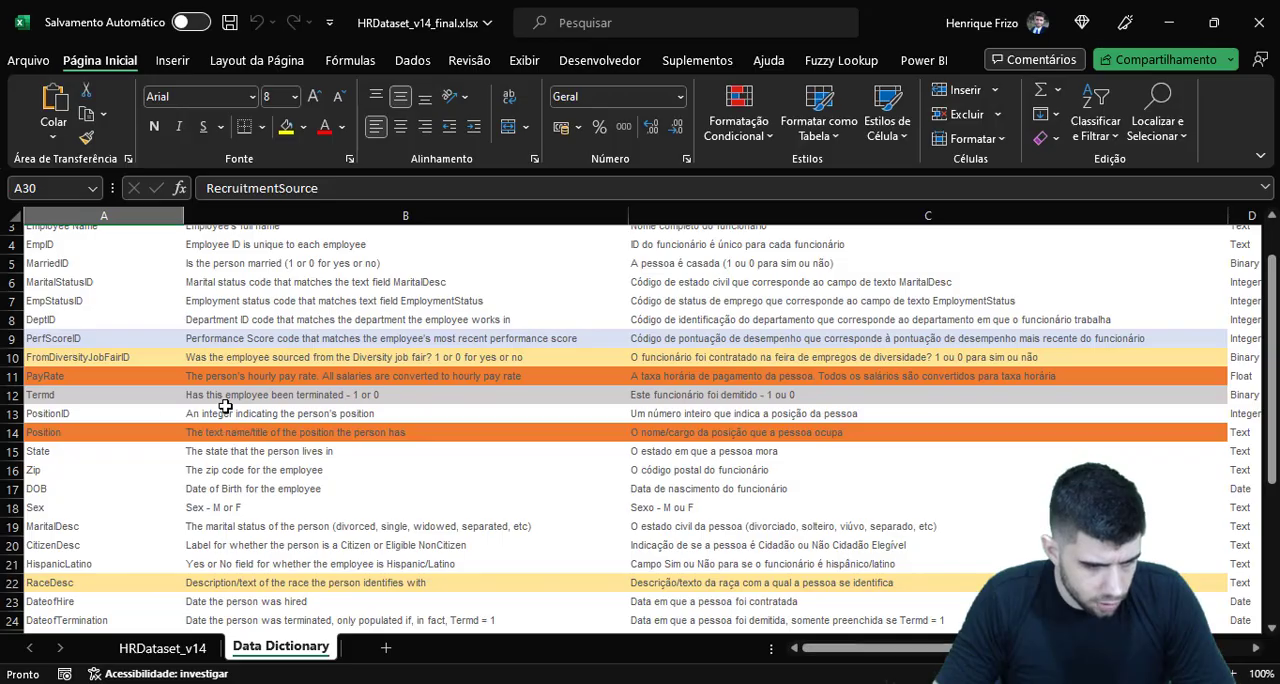
pyautogui.hotkey('alt', 'Tab')
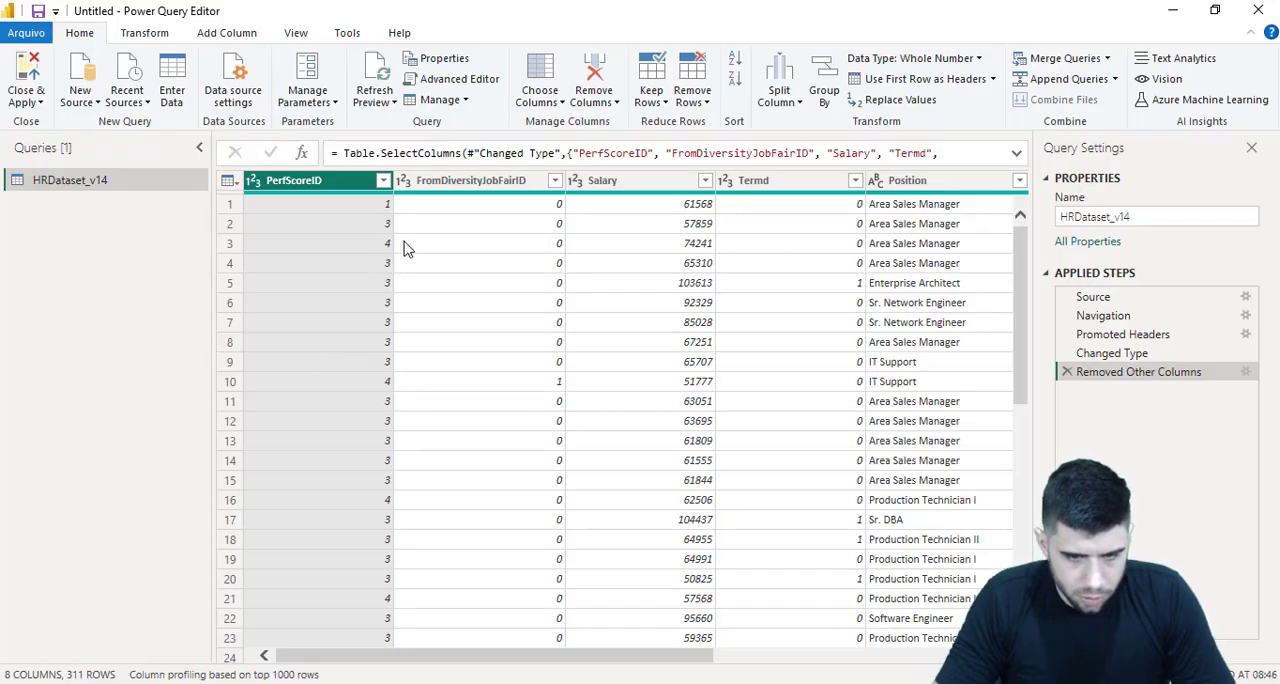
pyautogui.click(488, 212)
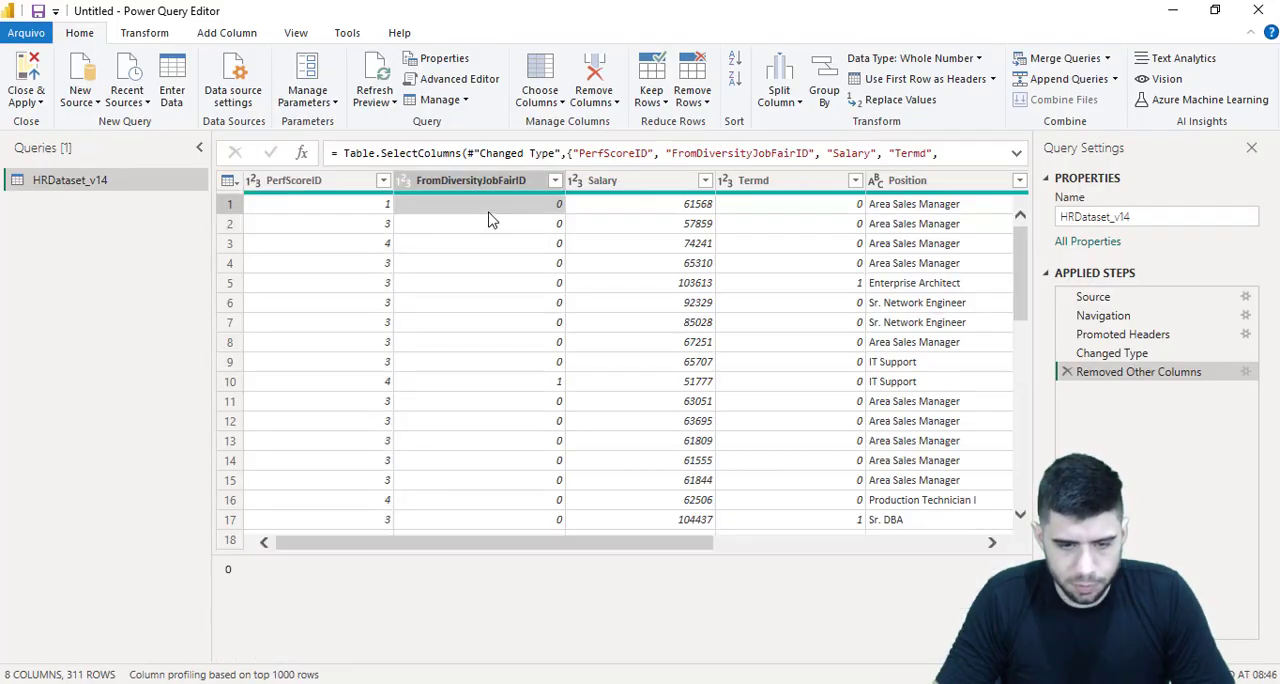
pyautogui.click(460, 178)
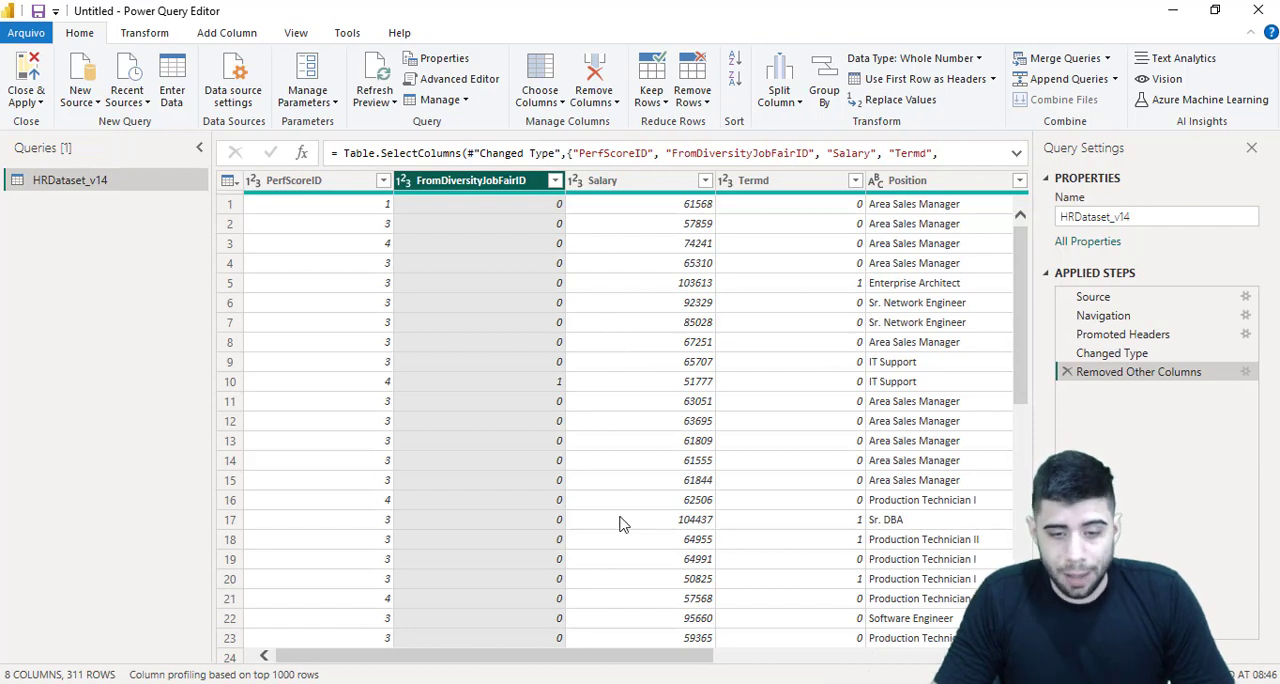
pyautogui.click(575, 181)
pyautogui.click(630, 80)
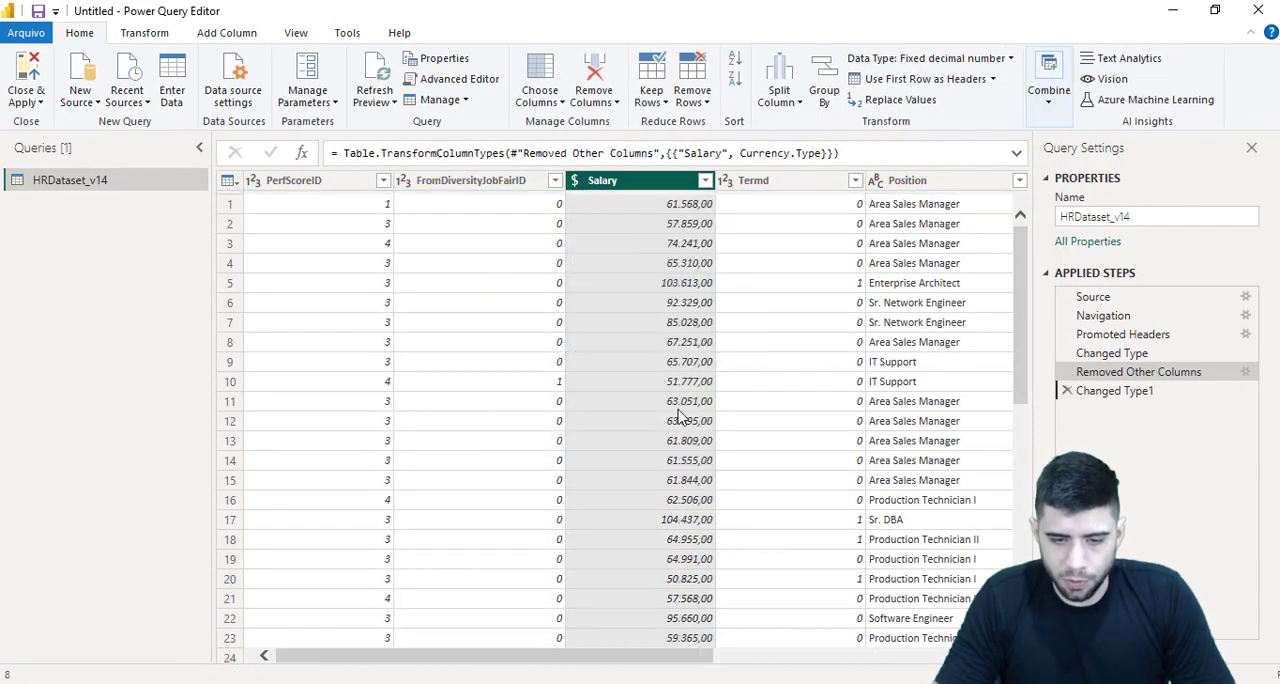
pyautogui.moveTo(585, 663); pyautogui.dragTo(622, 657)
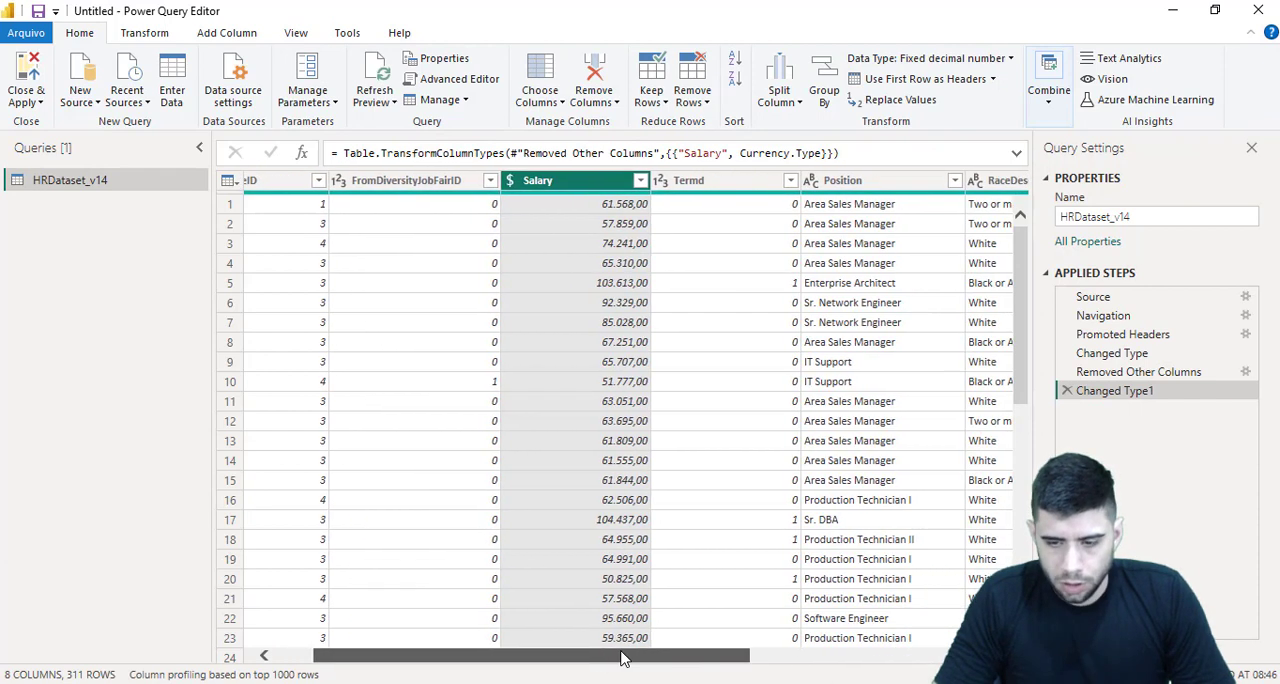
pyautogui.click(1066, 391)
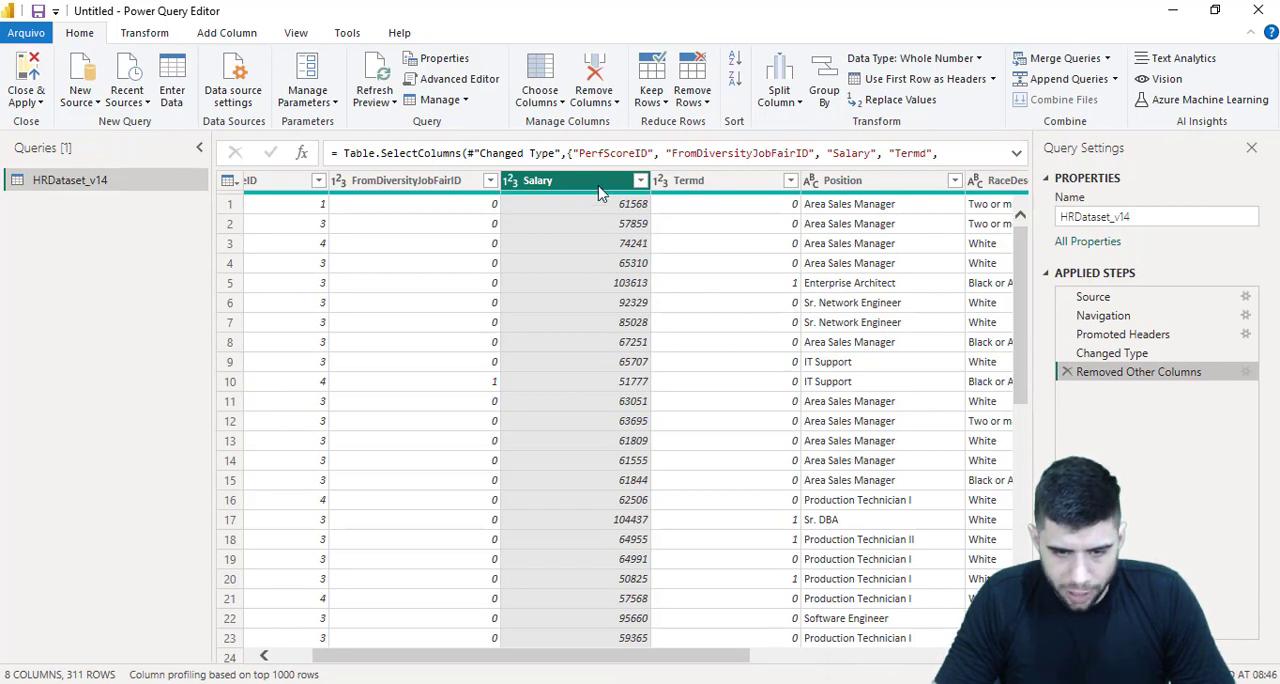
# Change the Salary column's data type to Fixed decimal number
pyautogui.click(512, 183)
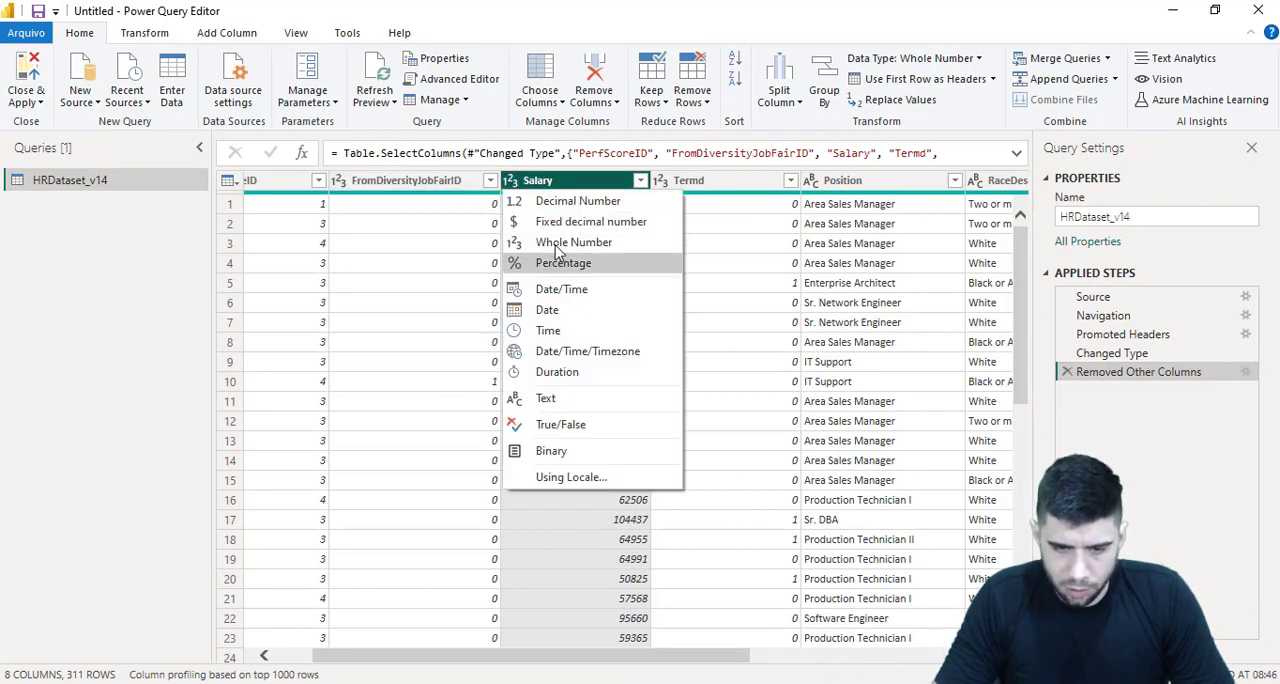
pyautogui.click(550, 222)
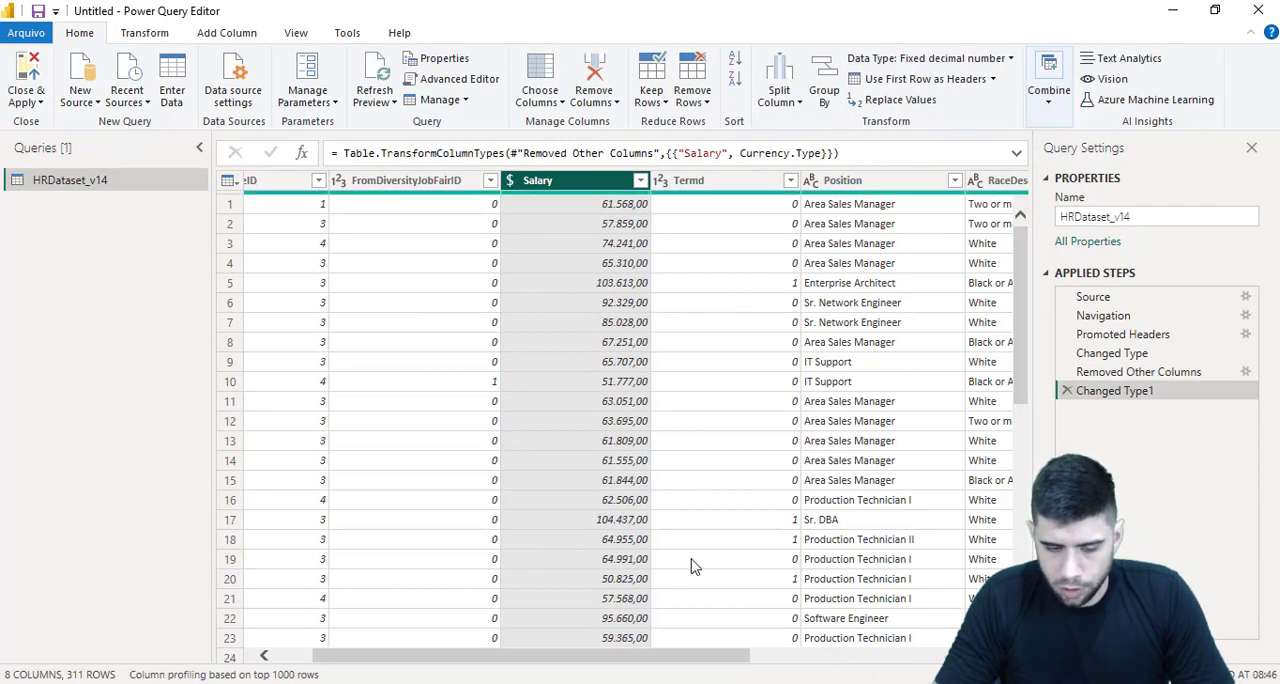
pyautogui.moveTo(606, 660); pyautogui.dragTo(724, 656)
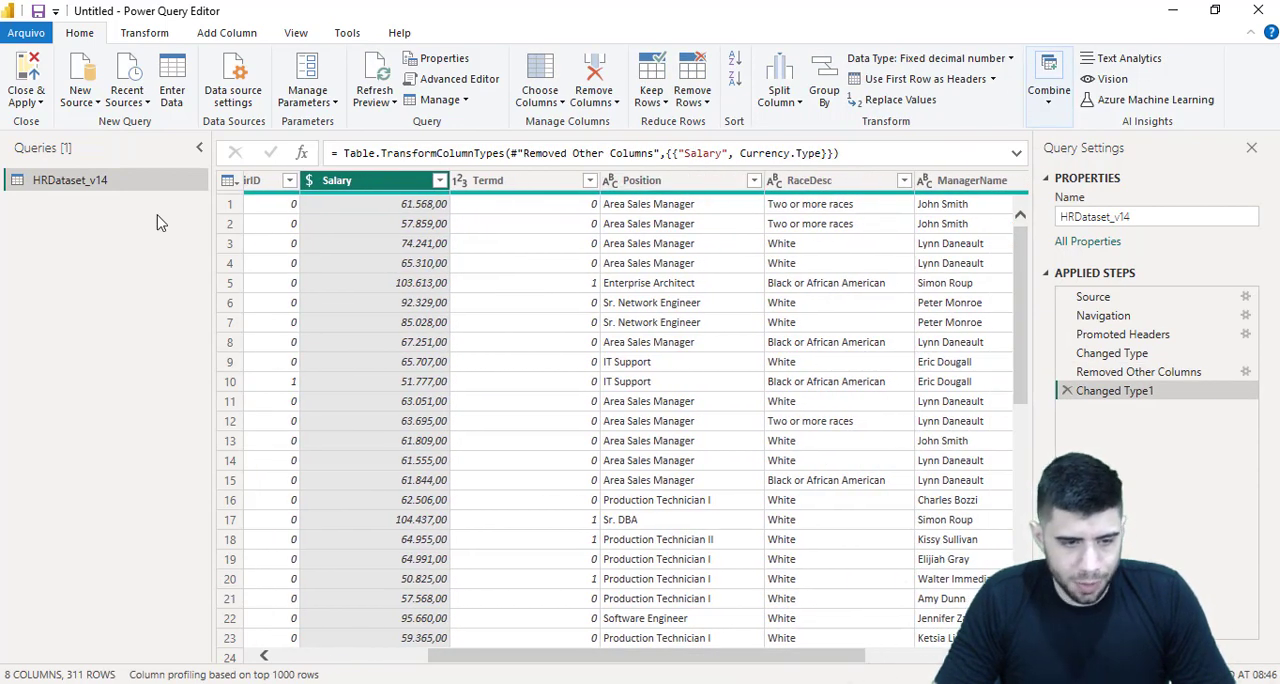
# Rename the HRDataset_v14 query as fEmpregados
pyautogui.doubleClick(1155, 217)
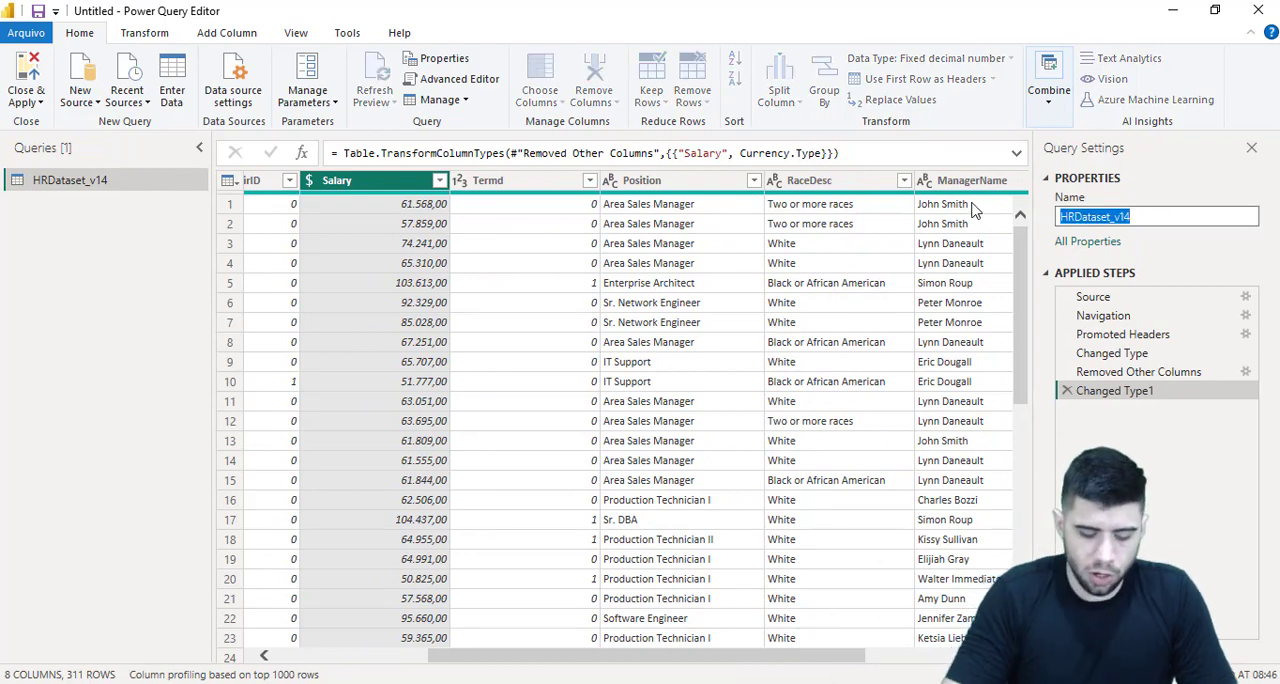
pyautogui.write('fEmpregados')
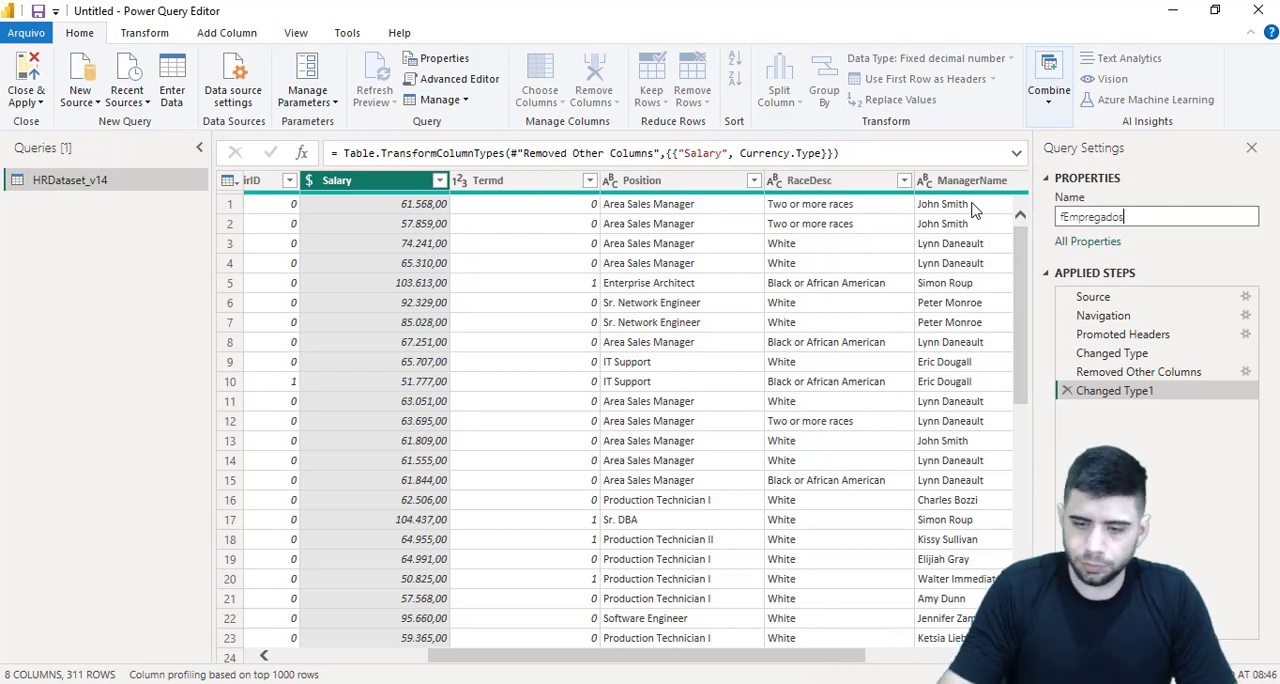
pyautogui.press('Return')
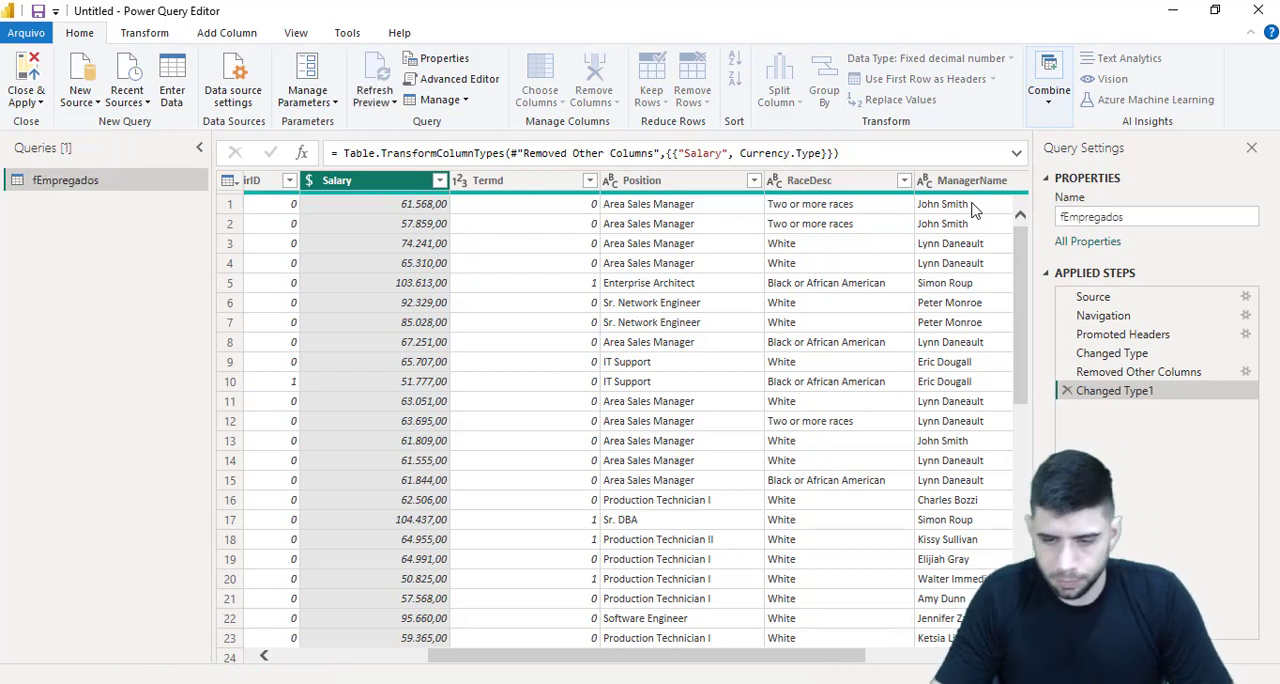
# Make a copy of the fEmpregados query to build a dimension table from
pyautogui.rightClick(130, 188)
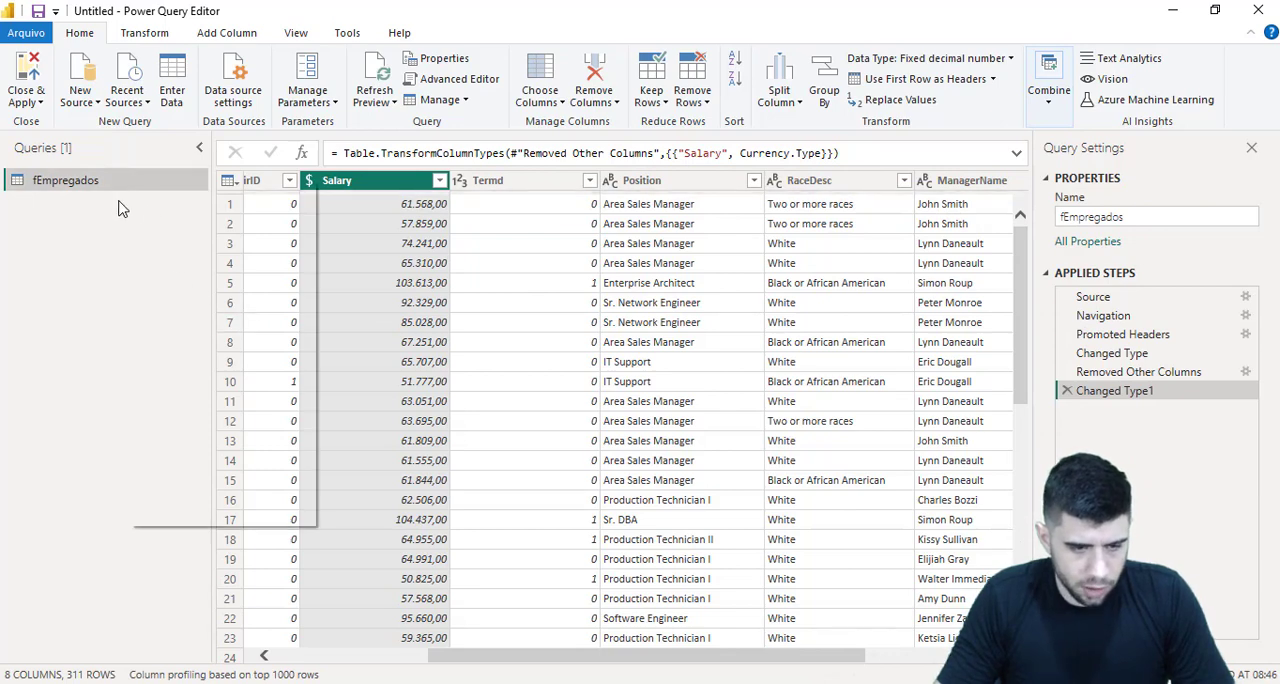
pyautogui.press('Escape')
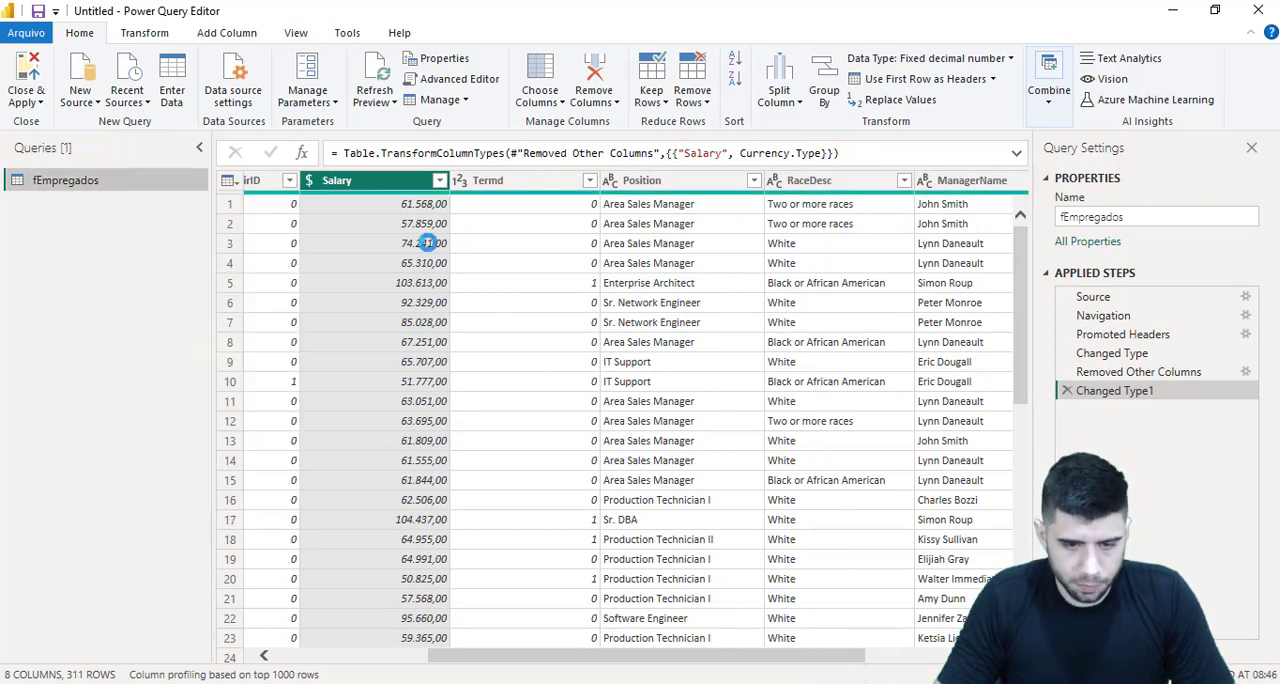
pyautogui.hotkey('ctrl', 'c')
pyautogui.hotkey('ctrl', 'v')
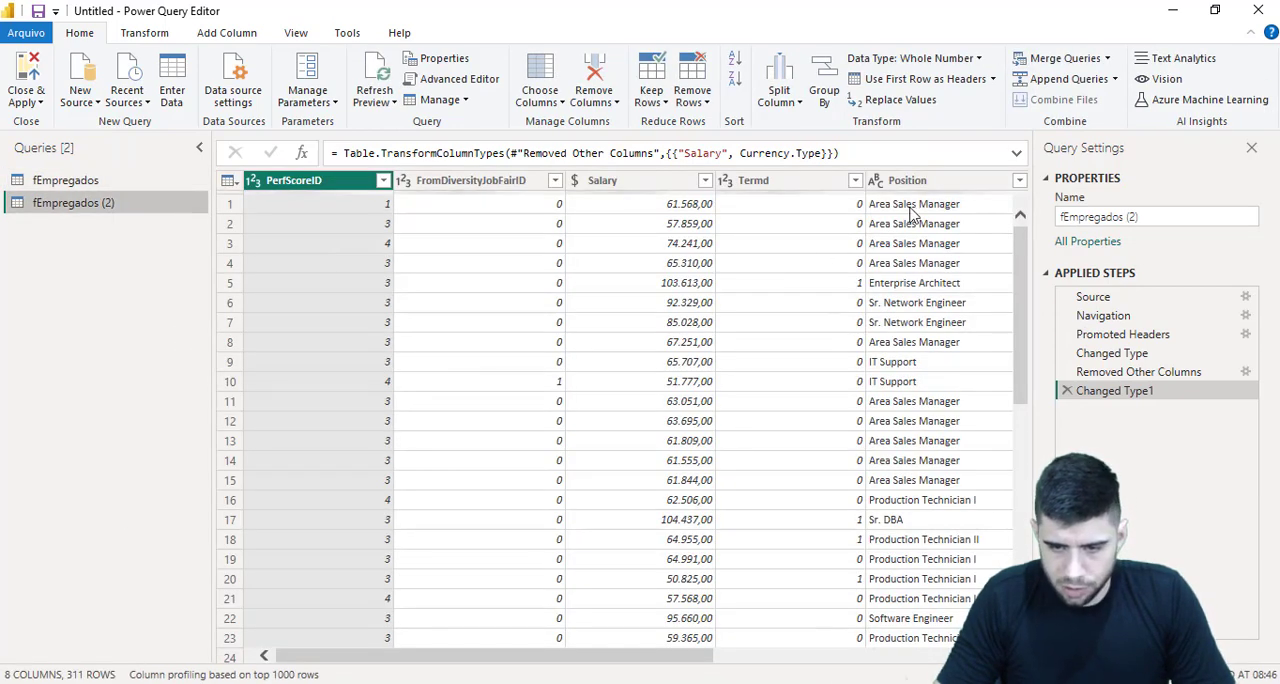
# Keep only the Position column in the copied query and remove its duplicate values
pyautogui.click(908, 186)
pyautogui.rightClick(910, 186)
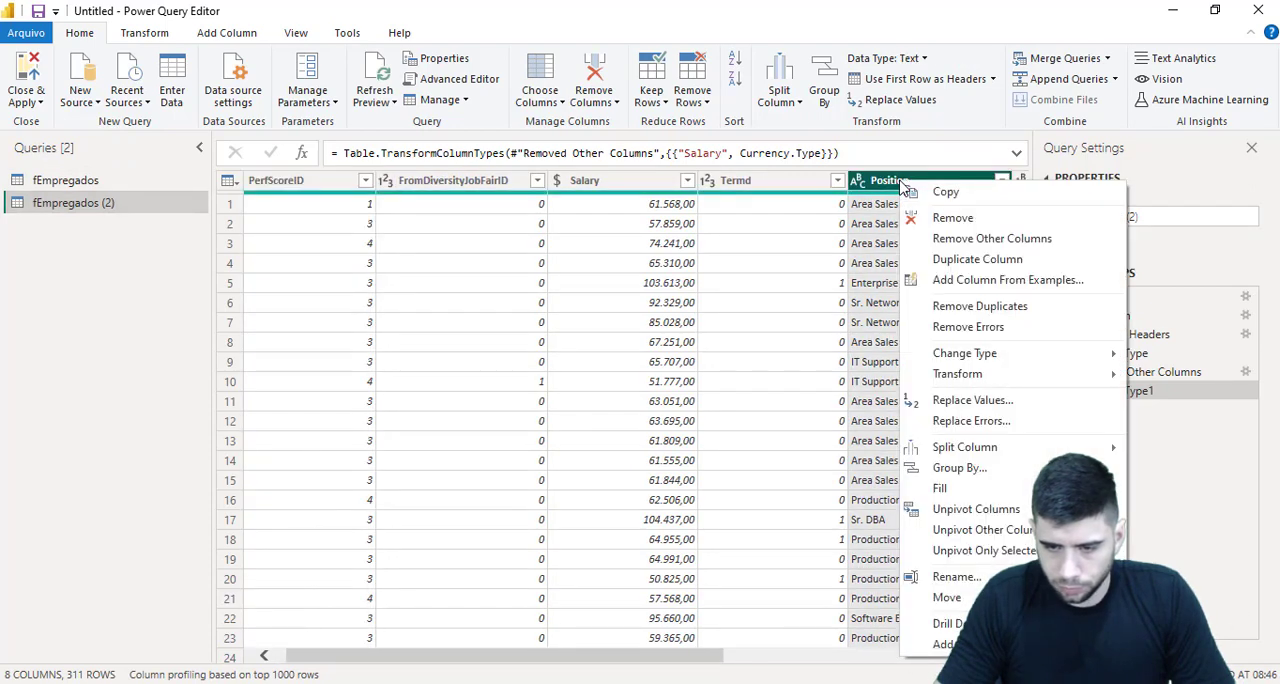
pyautogui.click(970, 240)
pyautogui.rightClick(364, 188)
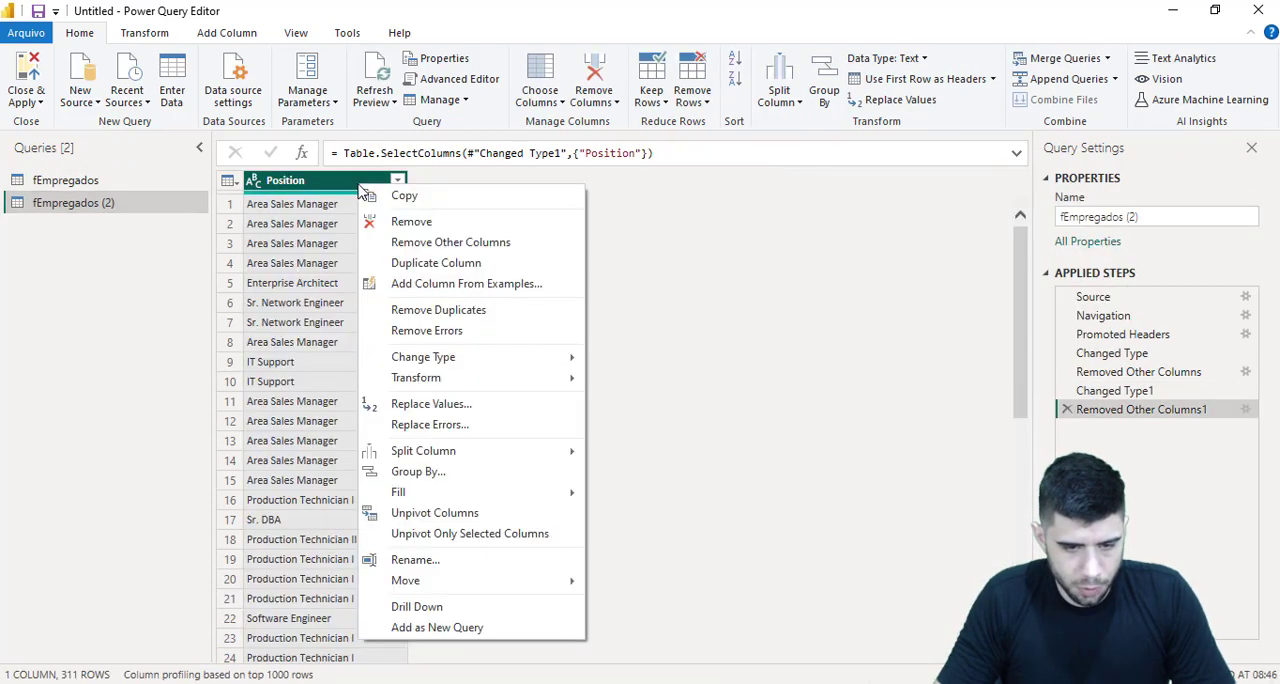
pyautogui.click(440, 311)
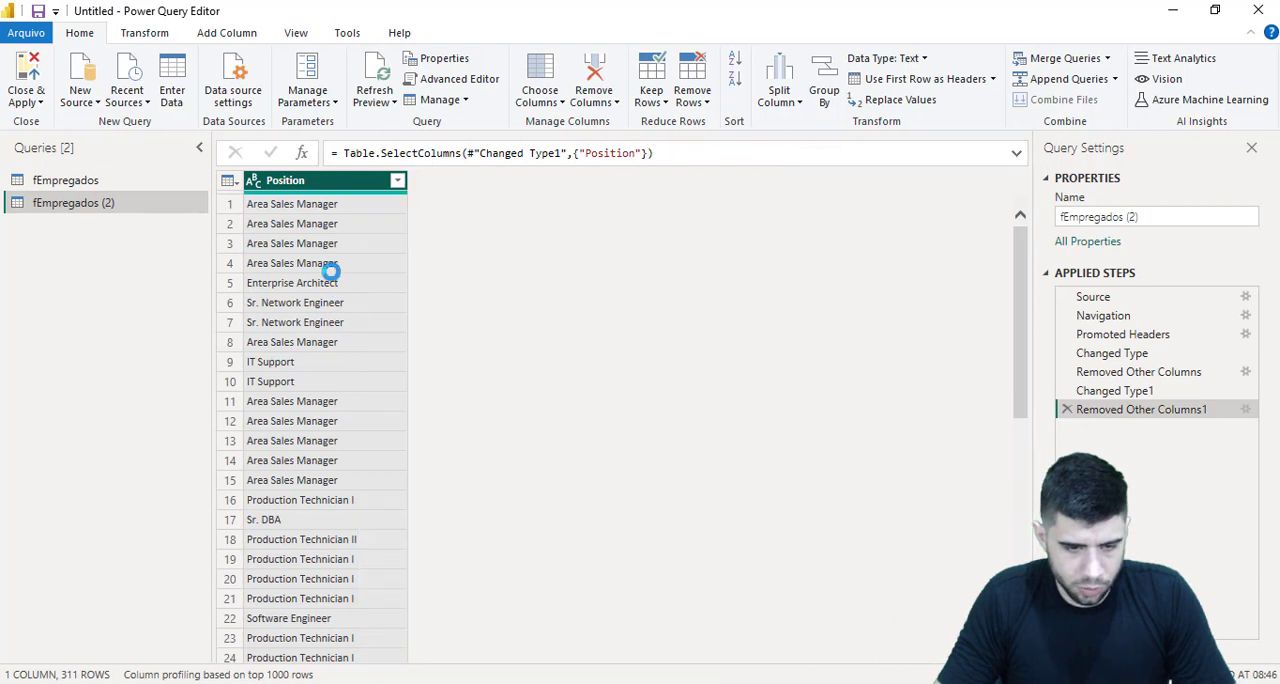
# Add an index column starting from 1 to the list of distinct positions
pyautogui.click(208, 33)
pyautogui.click(282, 79)
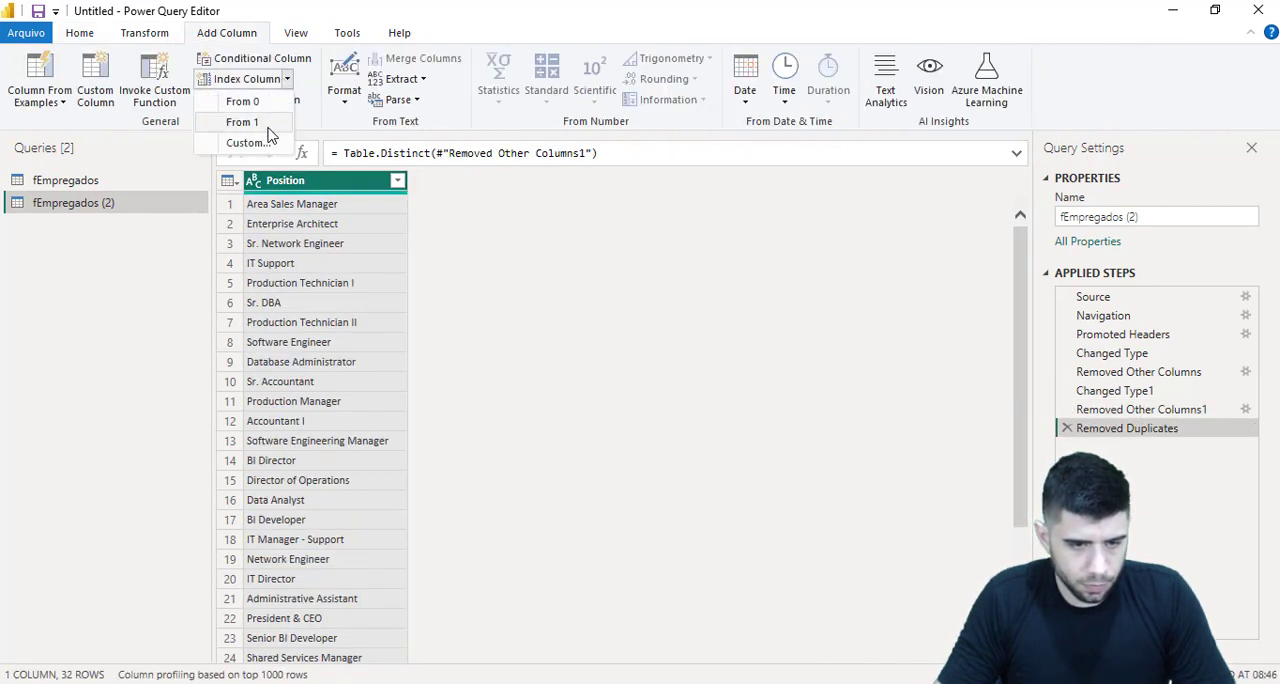
pyautogui.click(210, 121)
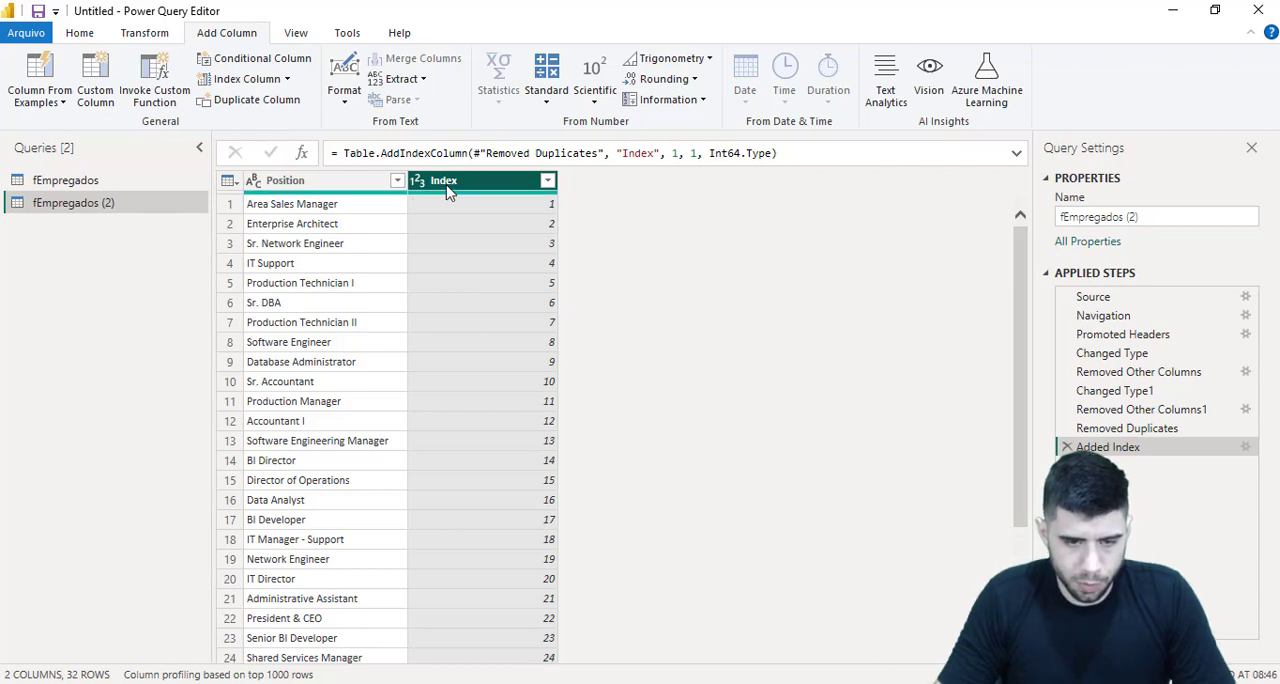
# Rename the index column as ID Position and the copied query as dPosition
pyautogui.doubleClick(447, 190)
pyautogui.write('ID Position')
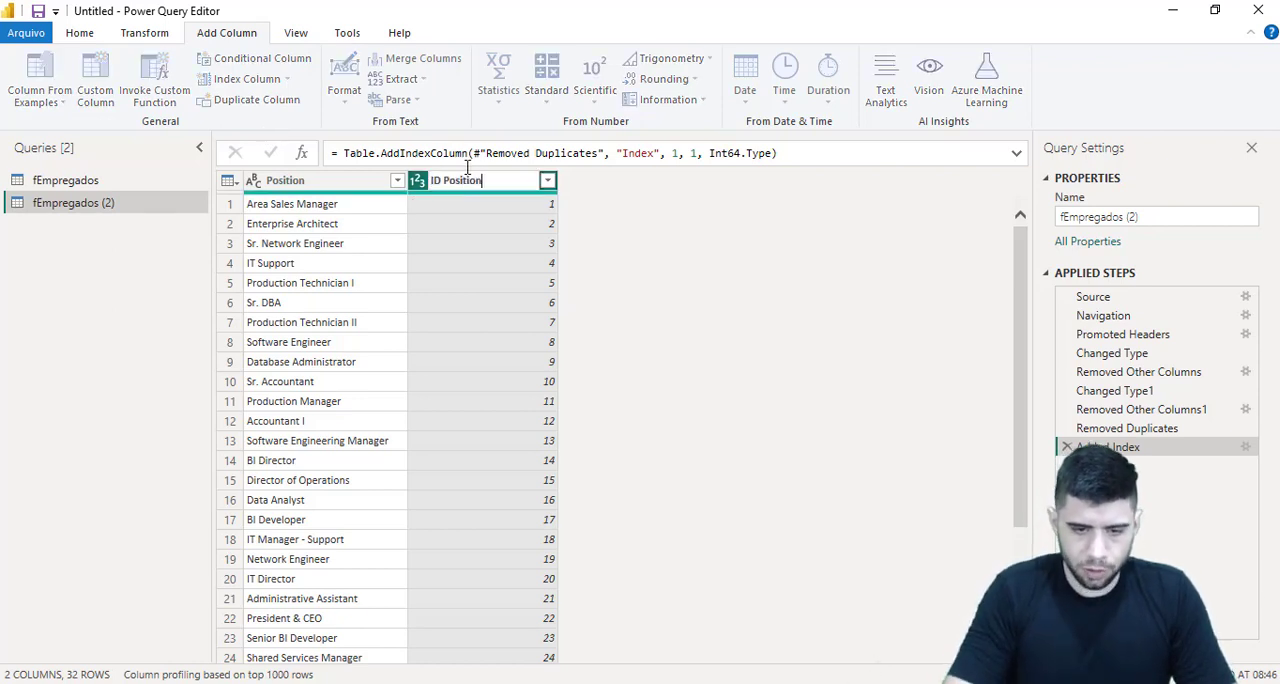
pyautogui.press('Return')
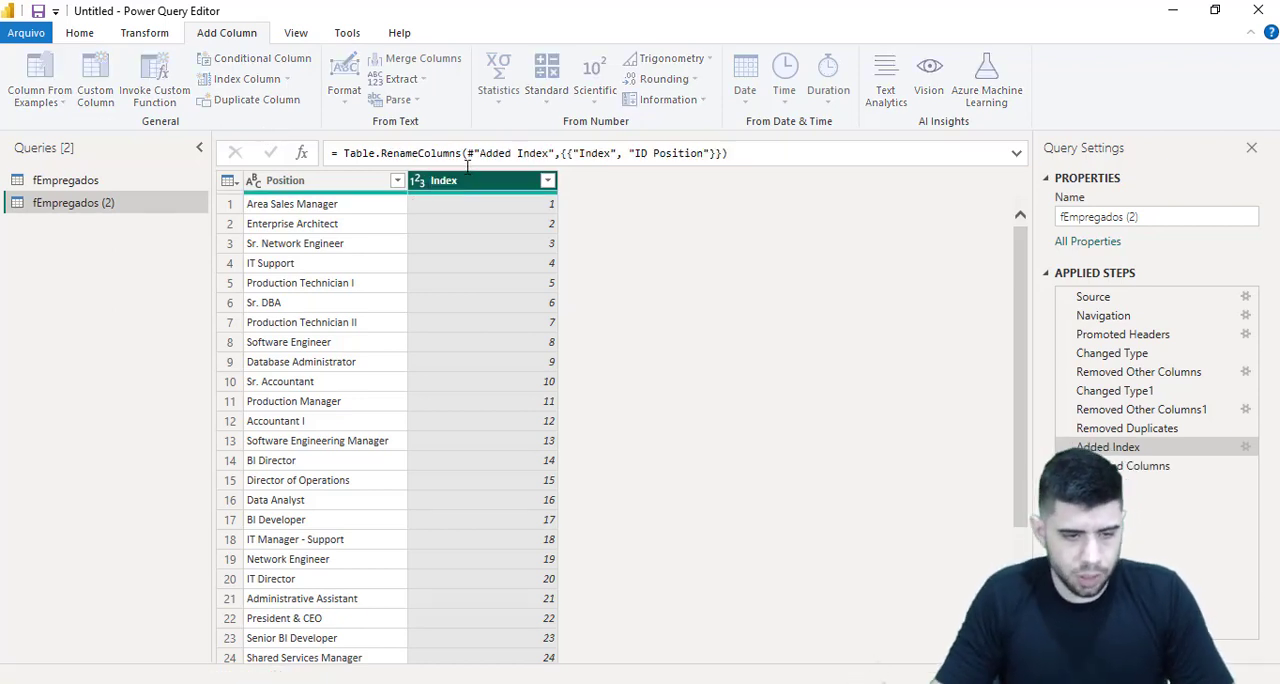
pyautogui.moveTo(1146, 217); pyautogui.dragTo(1034, 223)
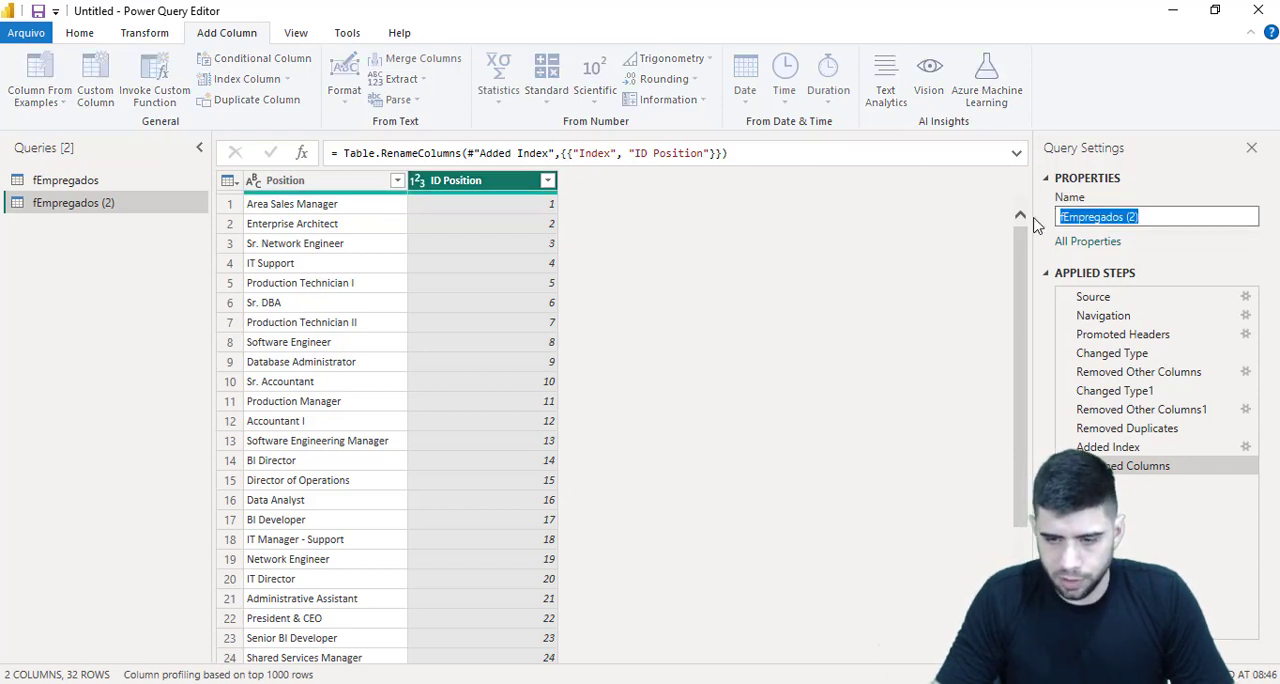
pyautogui.write('dPosition')
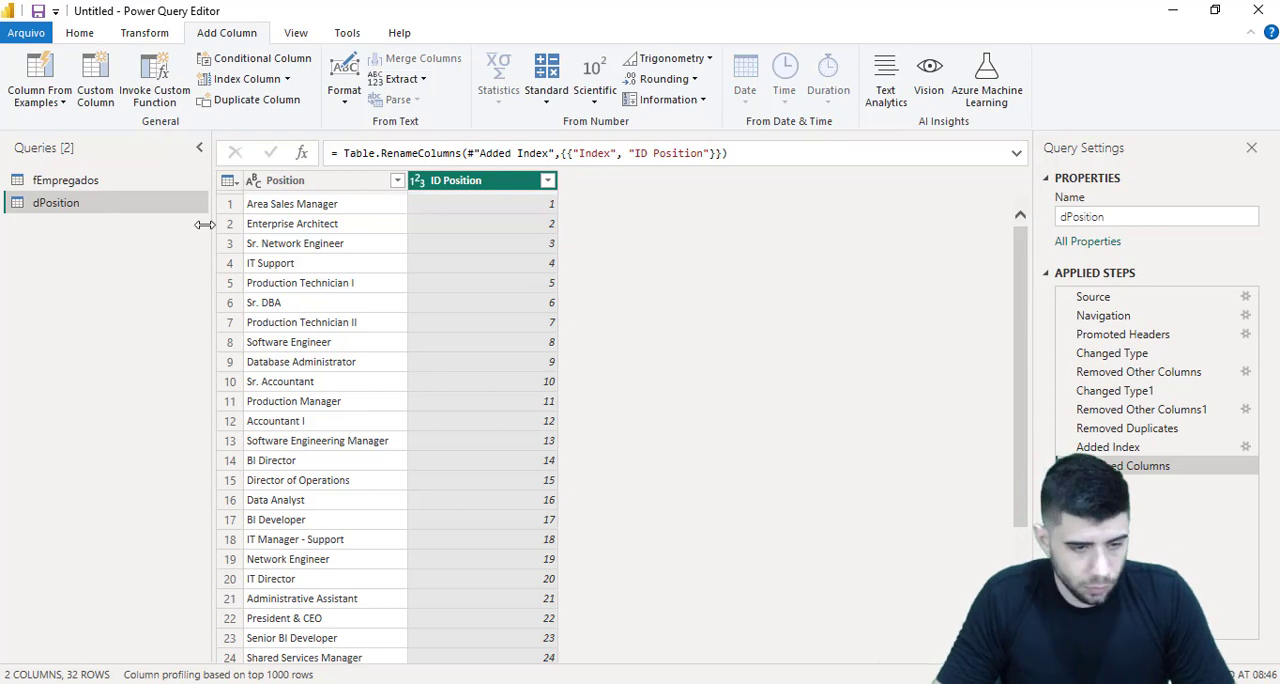
# Duplicate the fEmpregados query again and keep only the RaceDesc column in the copy
pyautogui.rightClick(126, 188)
pyautogui.click(173, 340)
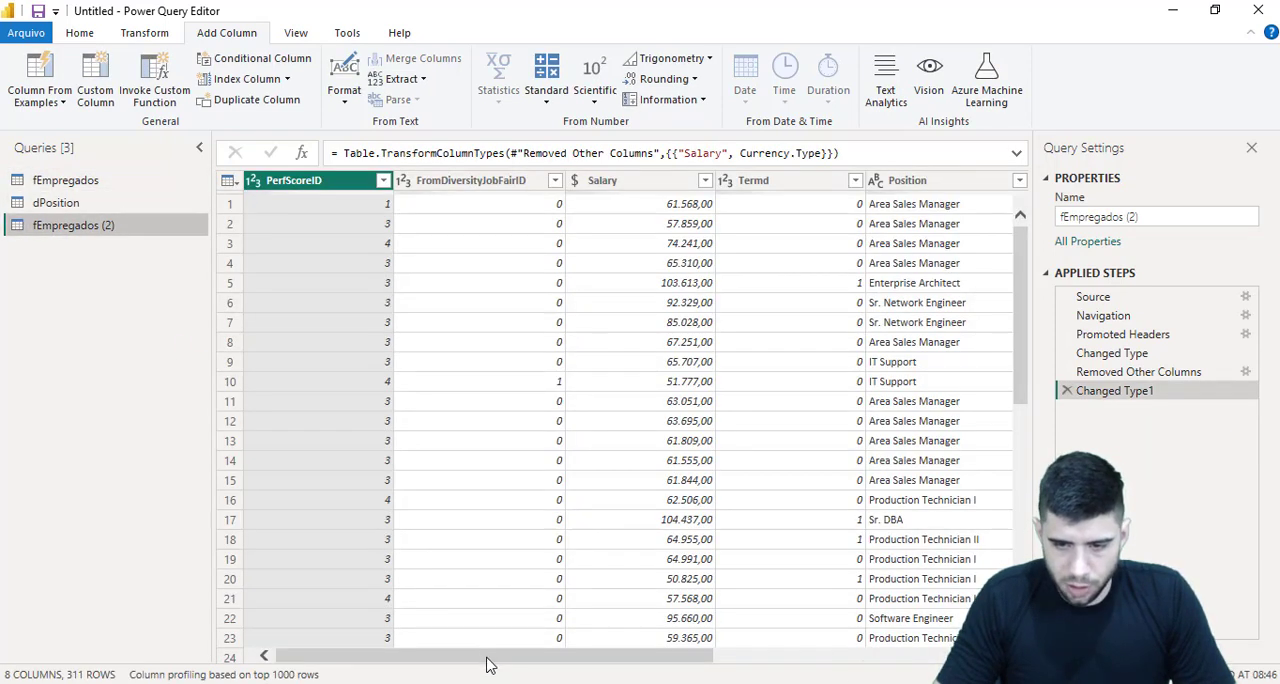
pyautogui.moveTo(490, 662); pyautogui.dragTo(690, 636)
pyautogui.rightClick(724, 190)
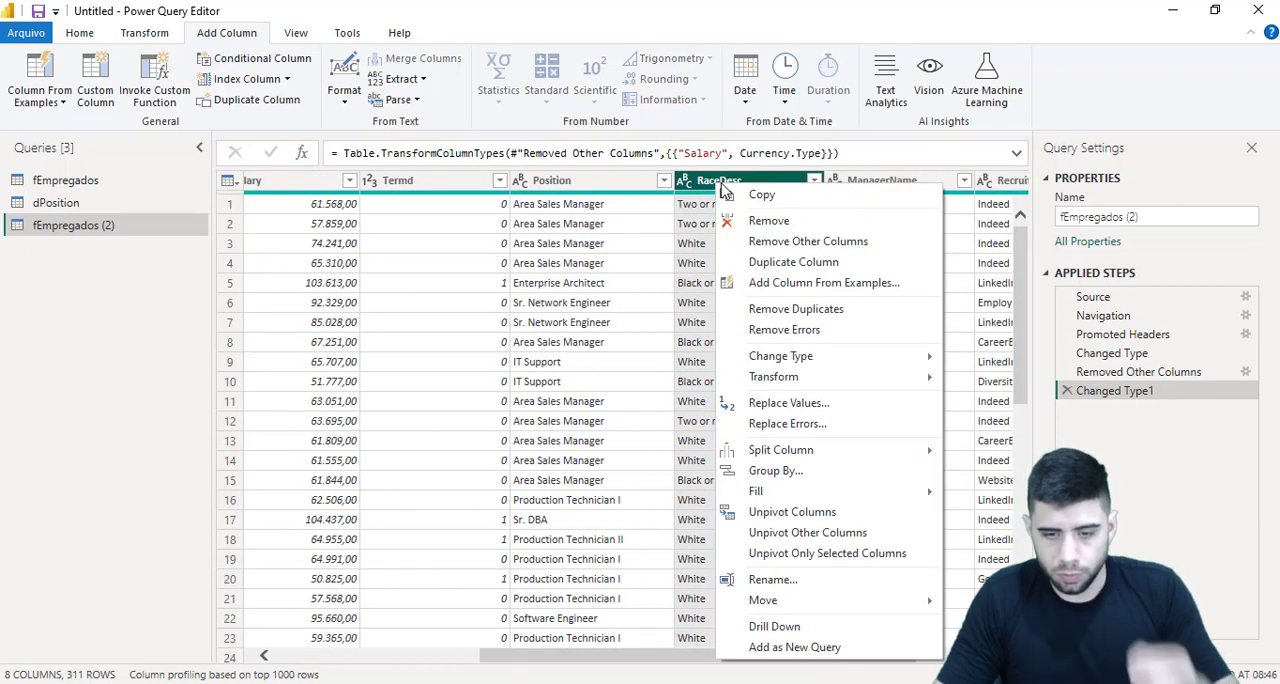
pyautogui.click(800, 241)
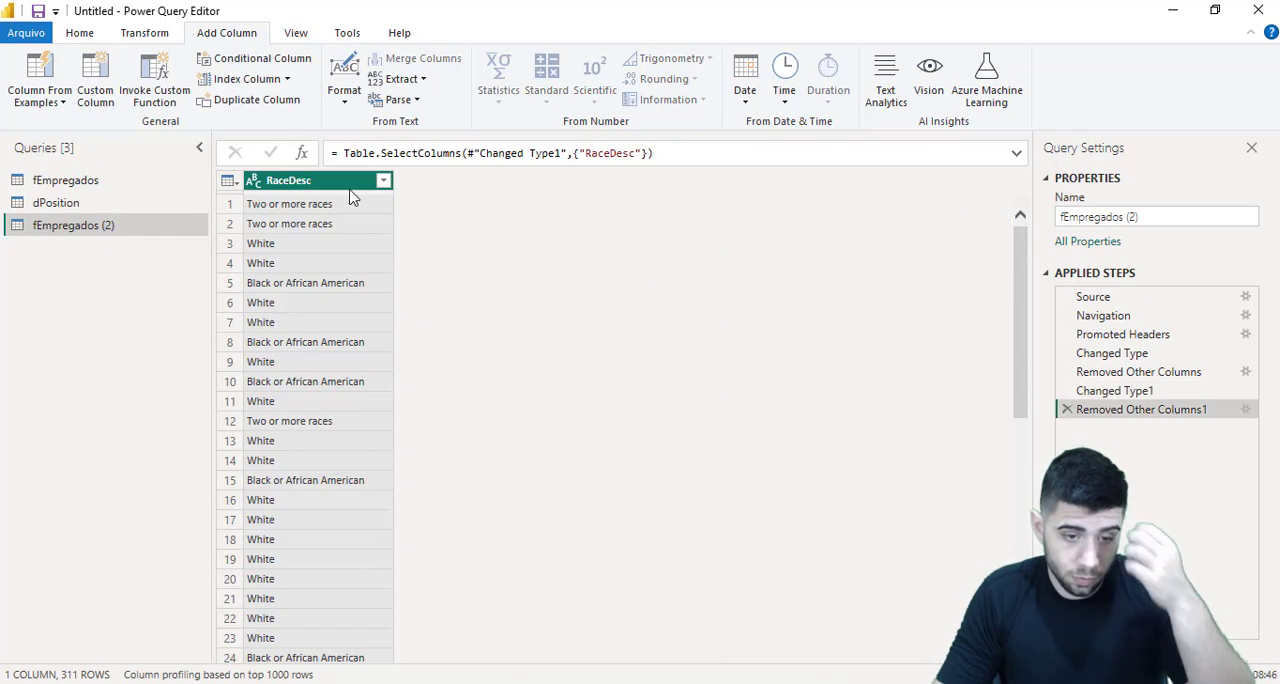
# Remove the duplicate RaceDesc values and add an index column starting from 1
pyautogui.rightClick(350, 185)
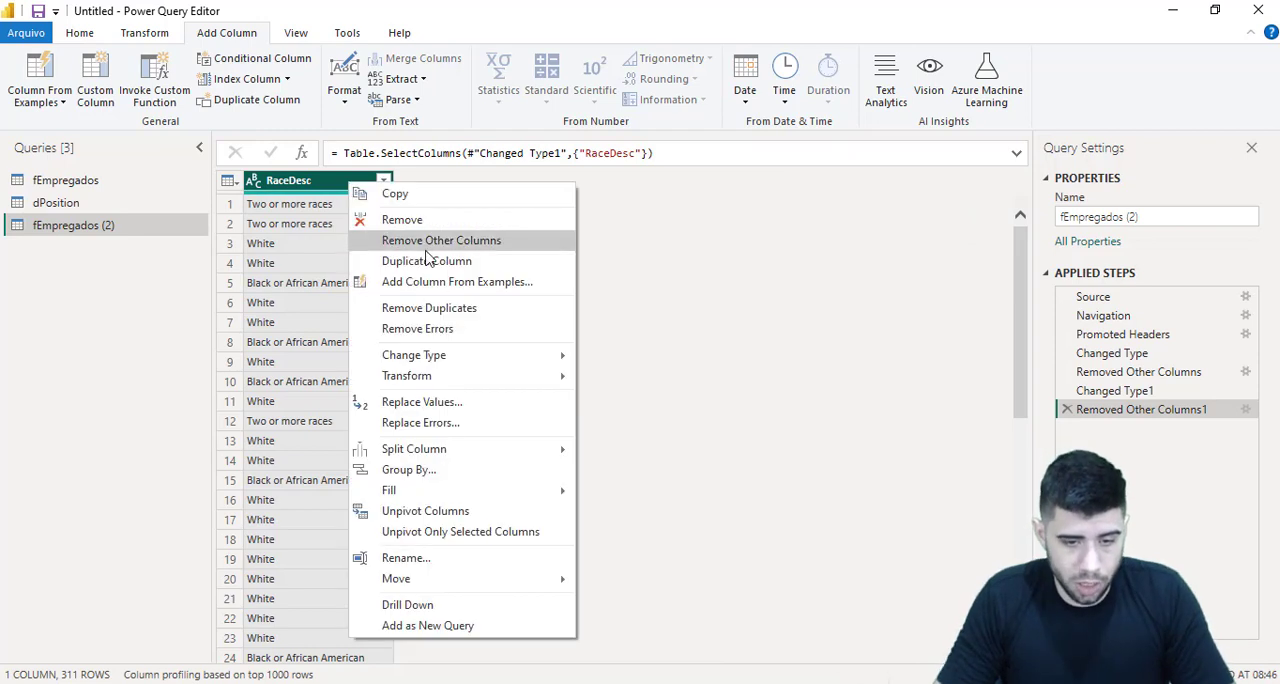
pyautogui.click(447, 309)
pyautogui.click(287, 79)
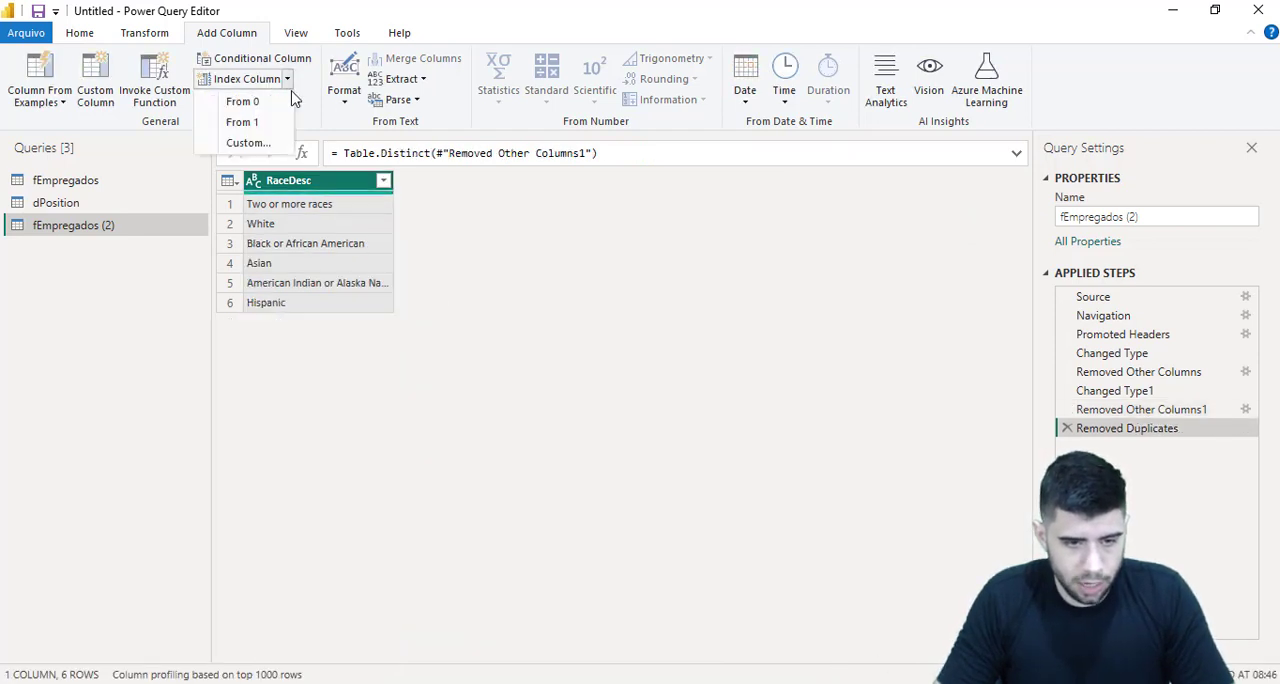
pyautogui.click(244, 122)
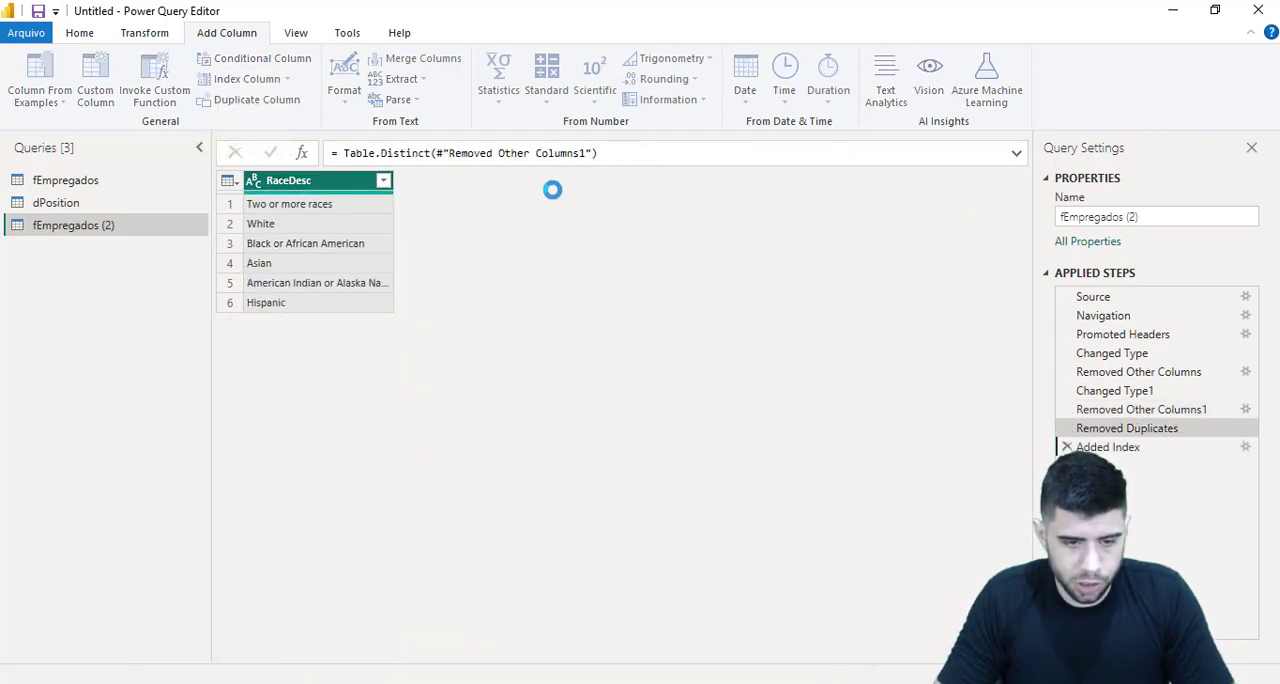
# Rename the query holding the distinct RaceDesc values as dRaces
pyautogui.click(1085, 220)
pyautogui.doubleClick(1090, 222)
pyautogui.click(1150, 214)
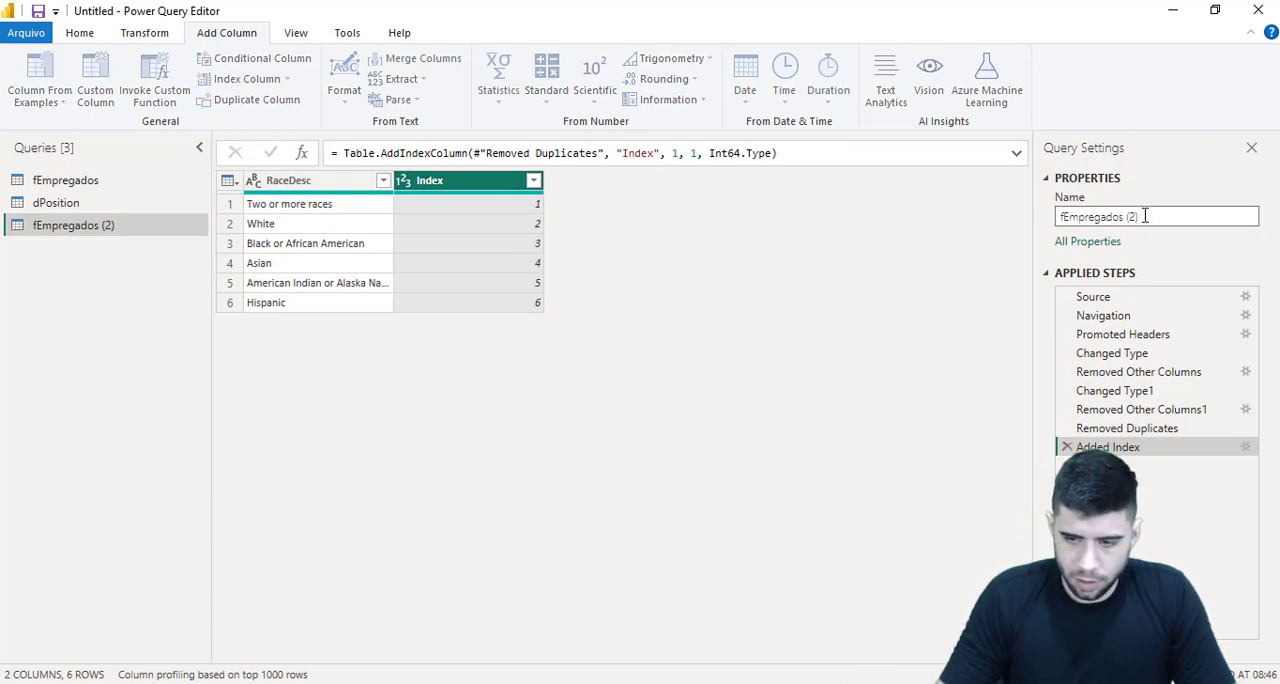
pyautogui.moveTo(1150, 214); pyautogui.dragTo(1020, 226)
pyautogui.write('dRaces')
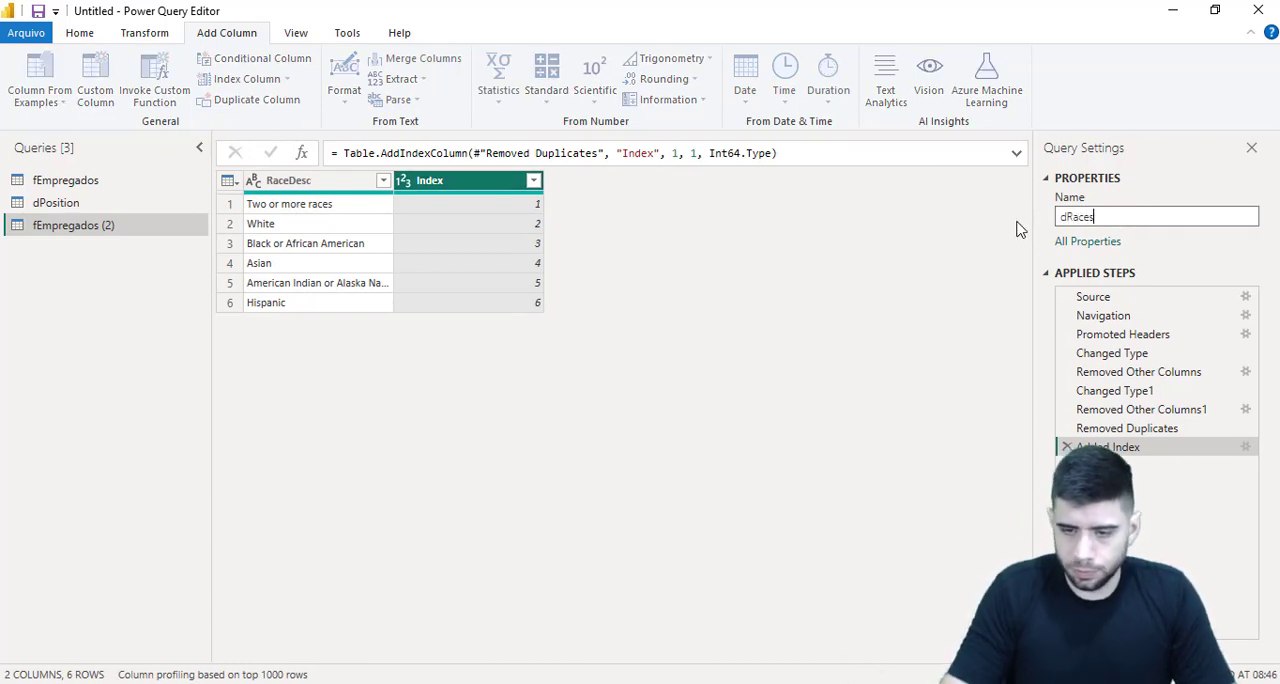
pyautogui.press('Return')
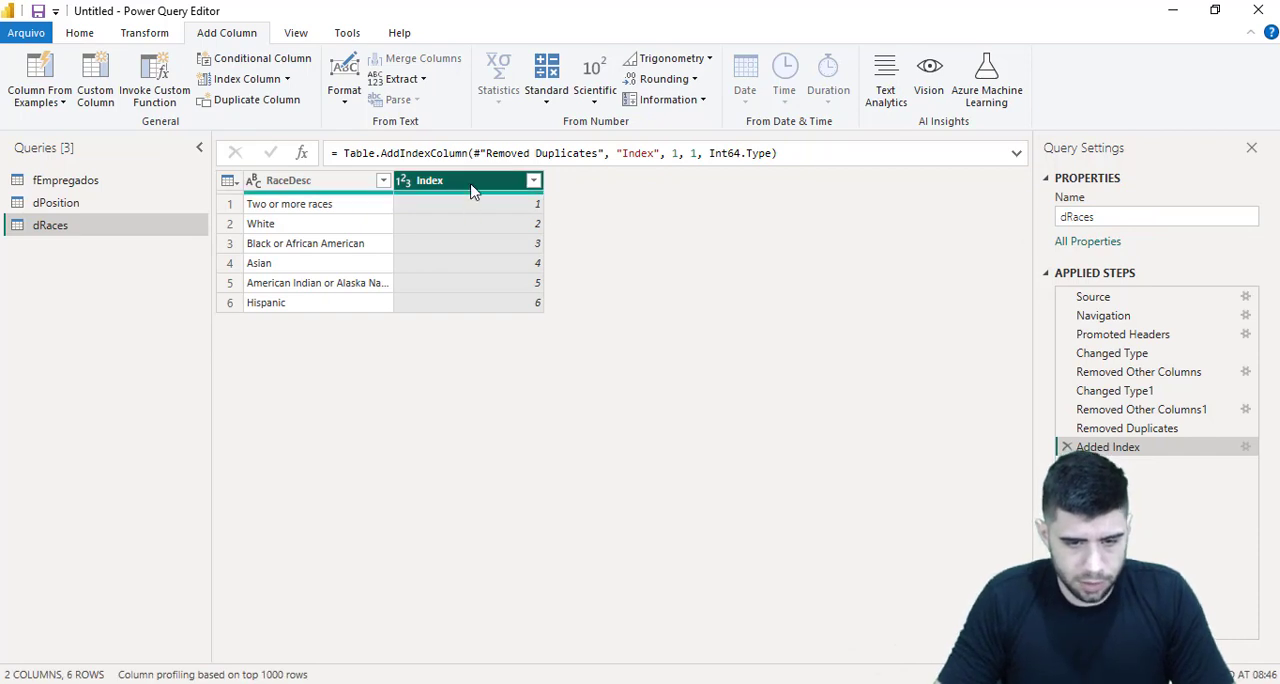
# Rename the index column of the dRaces query as ID Race
pyautogui.doubleClick(475, 180)
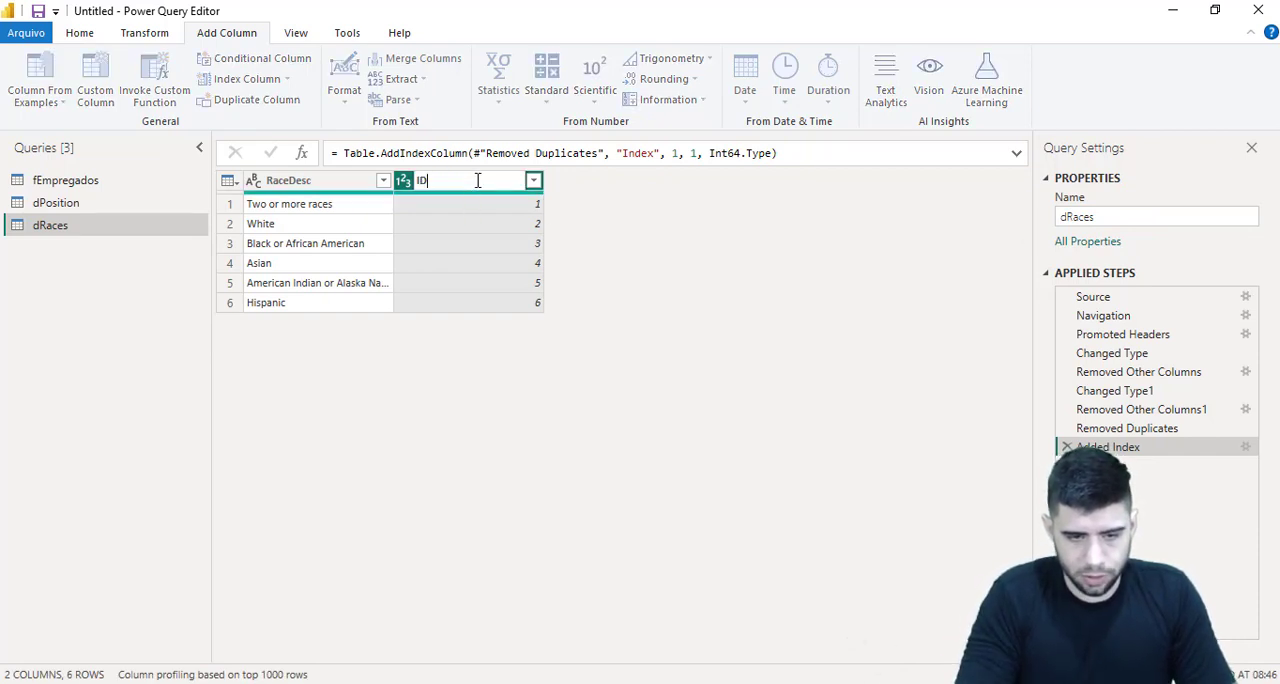
pyautogui.press('Return')
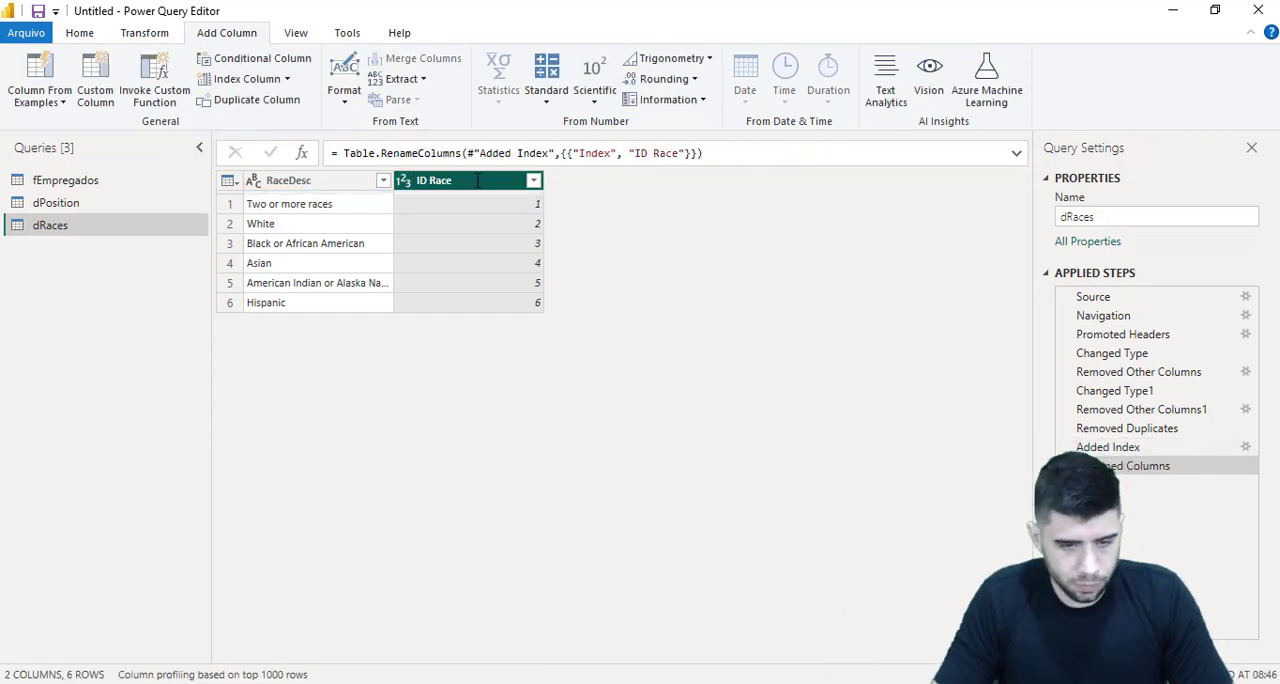
# Duplicate the fEmpregados query and keep only the ManagerName column in the copy
pyautogui.click(150, 180)
pyautogui.rightClick(152, 183)
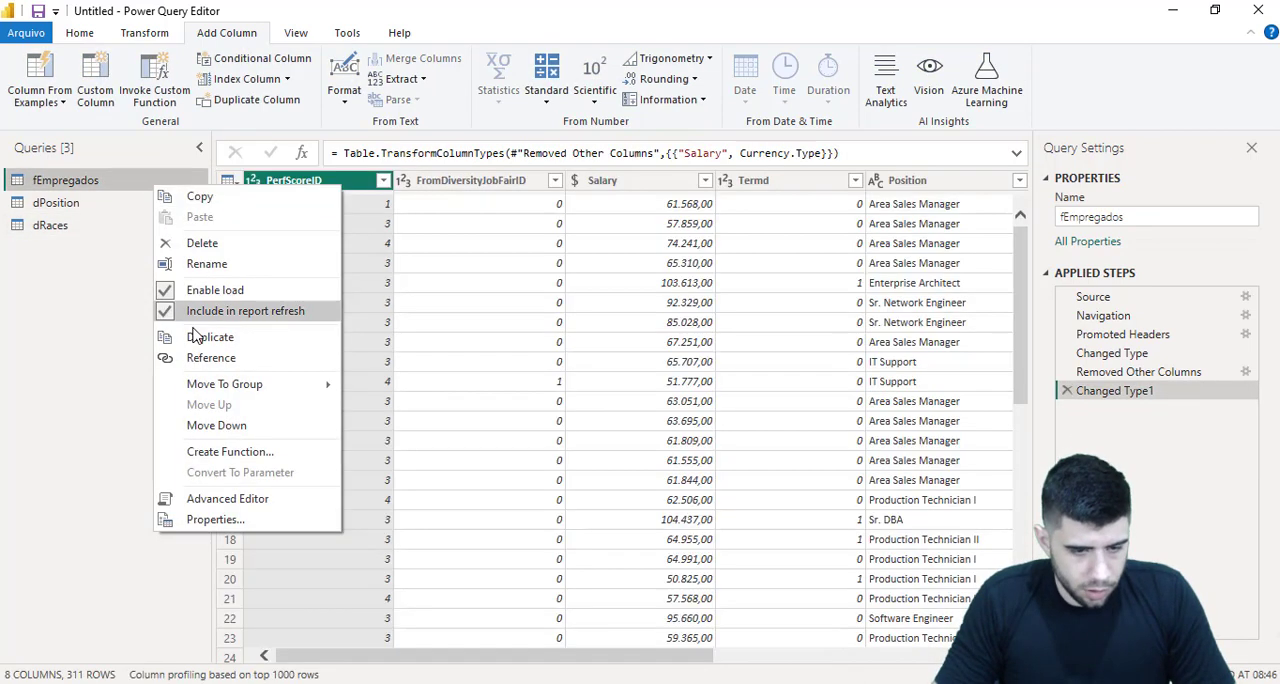
pyautogui.click(198, 343)
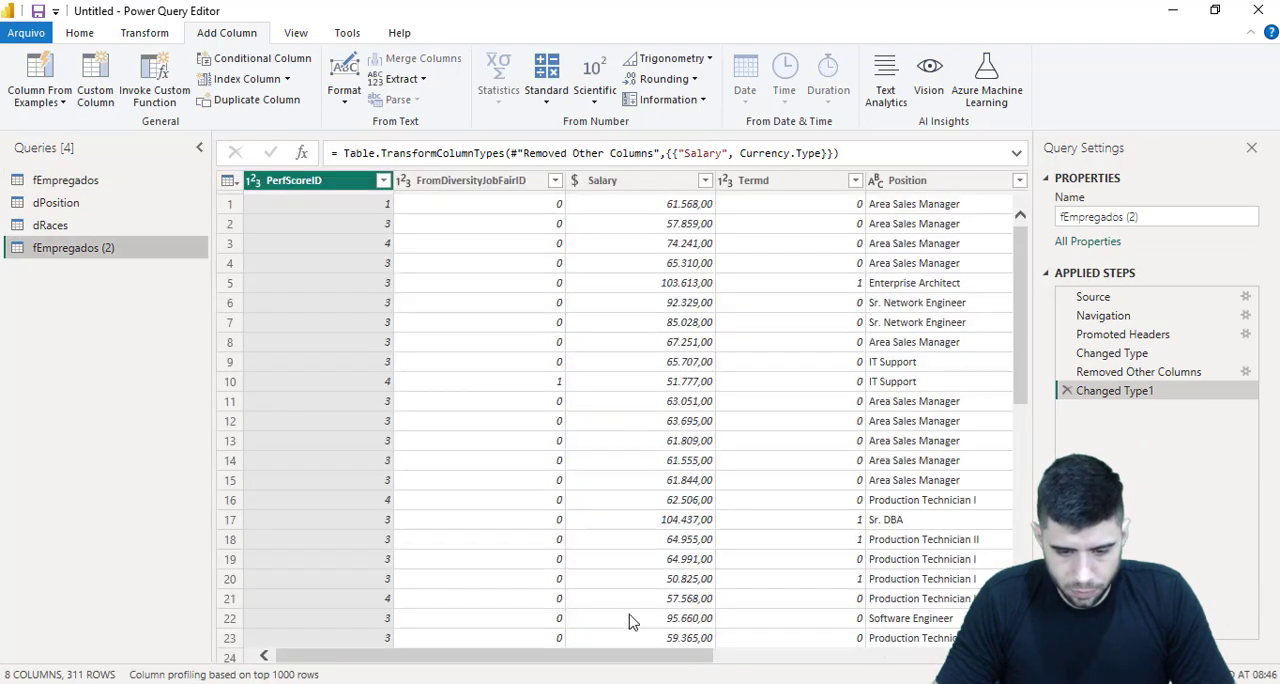
pyautogui.click(754, 652)
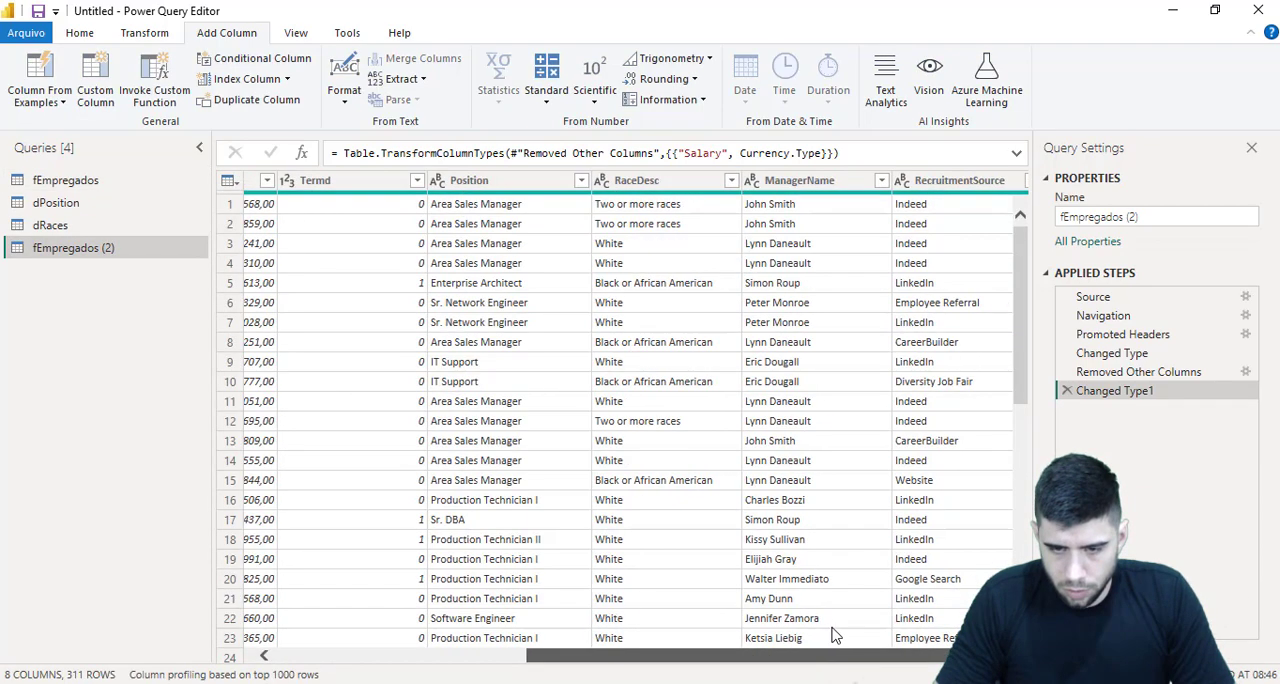
pyautogui.click(769, 180)
pyautogui.rightClick(776, 182)
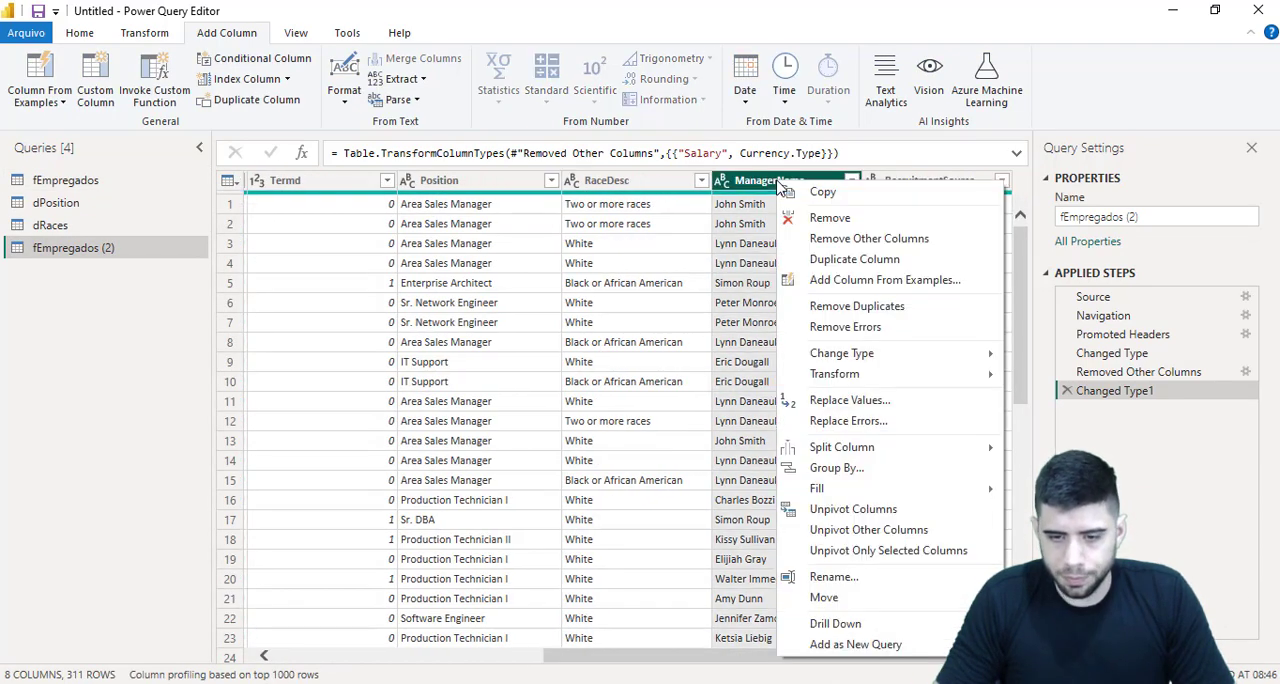
pyautogui.click(730, 262)
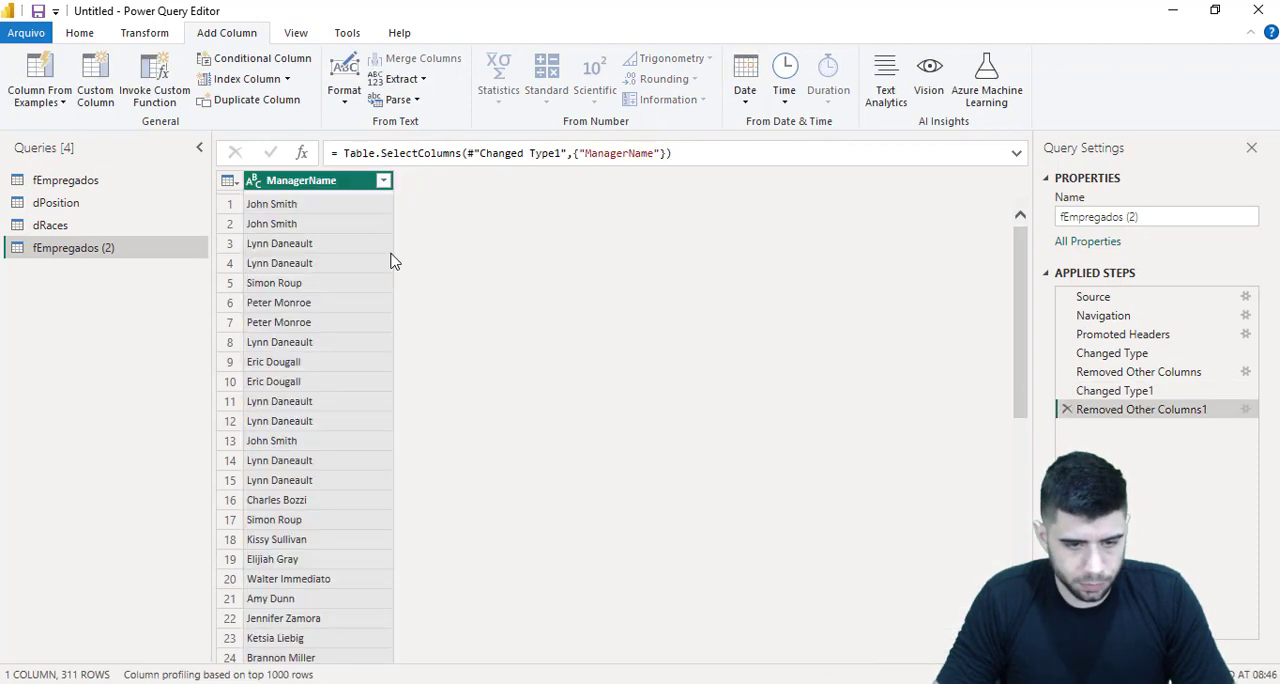
# Remove the duplicate ManagerName values and add an index column starting from 1
pyautogui.rightClick(364, 184)
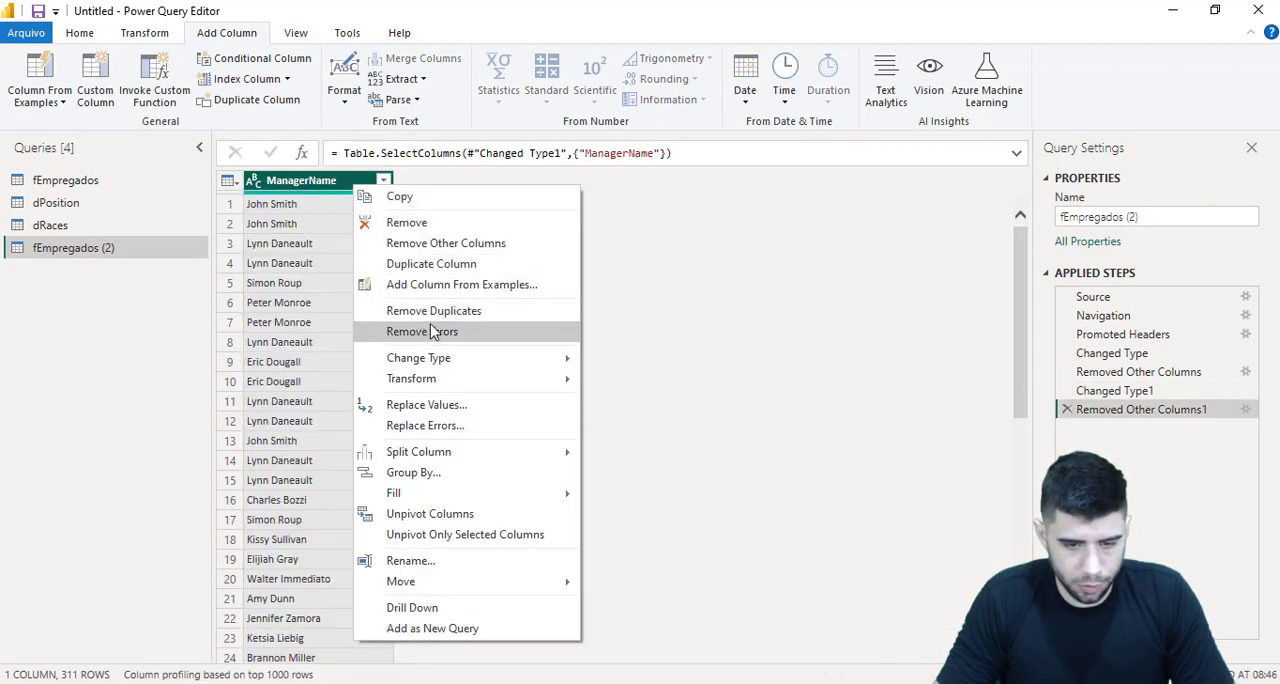
pyautogui.click(403, 310)
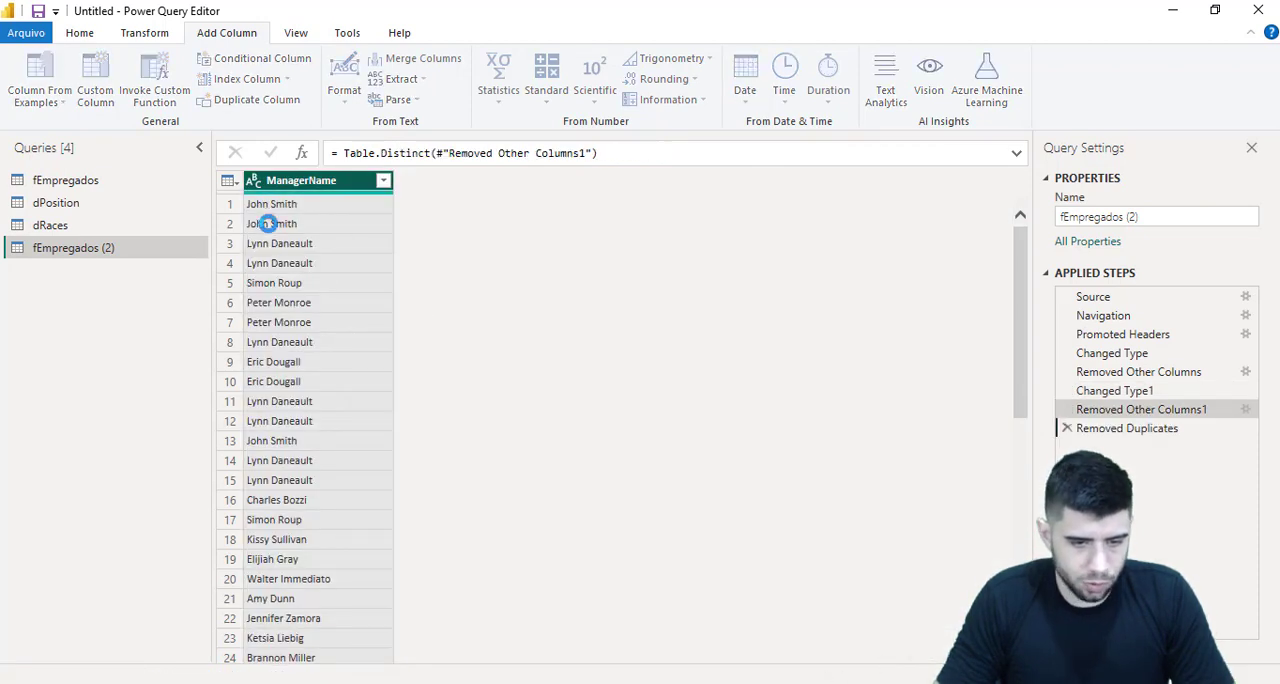
pyautogui.click(287, 80)
pyautogui.click(264, 126)
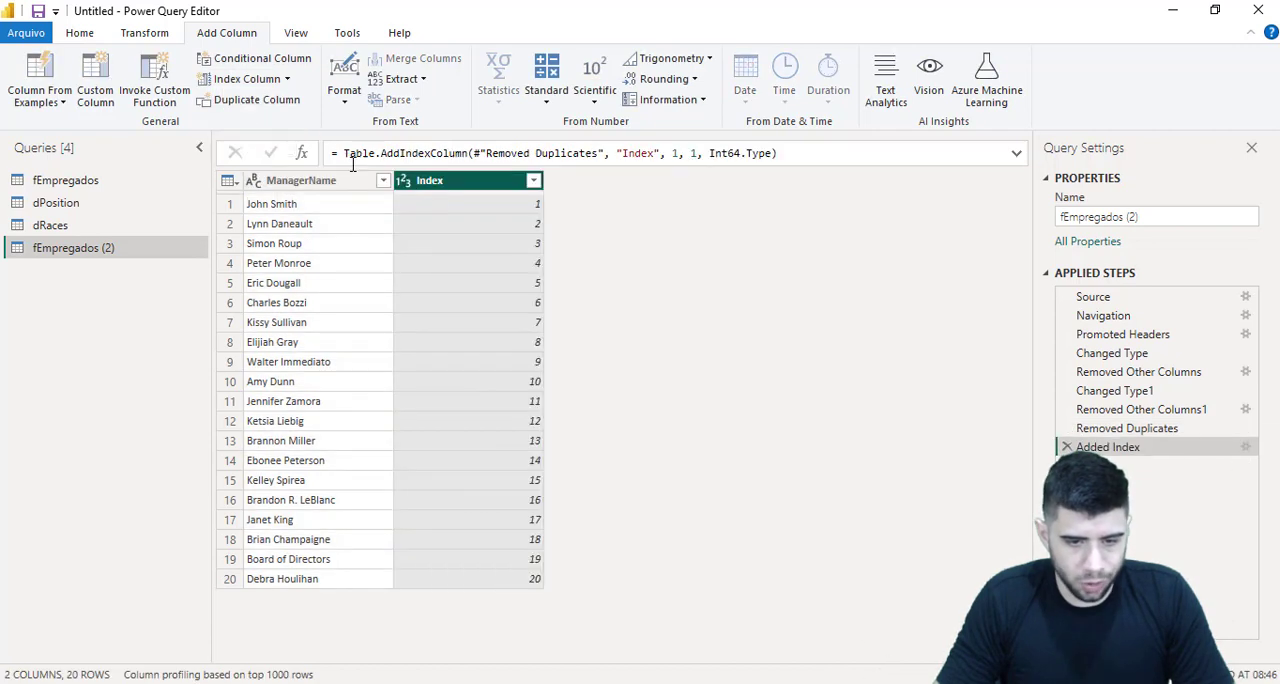
# Rename the index column as ID Manager and the copied query as dManager
pyautogui.doubleClick(436, 181)
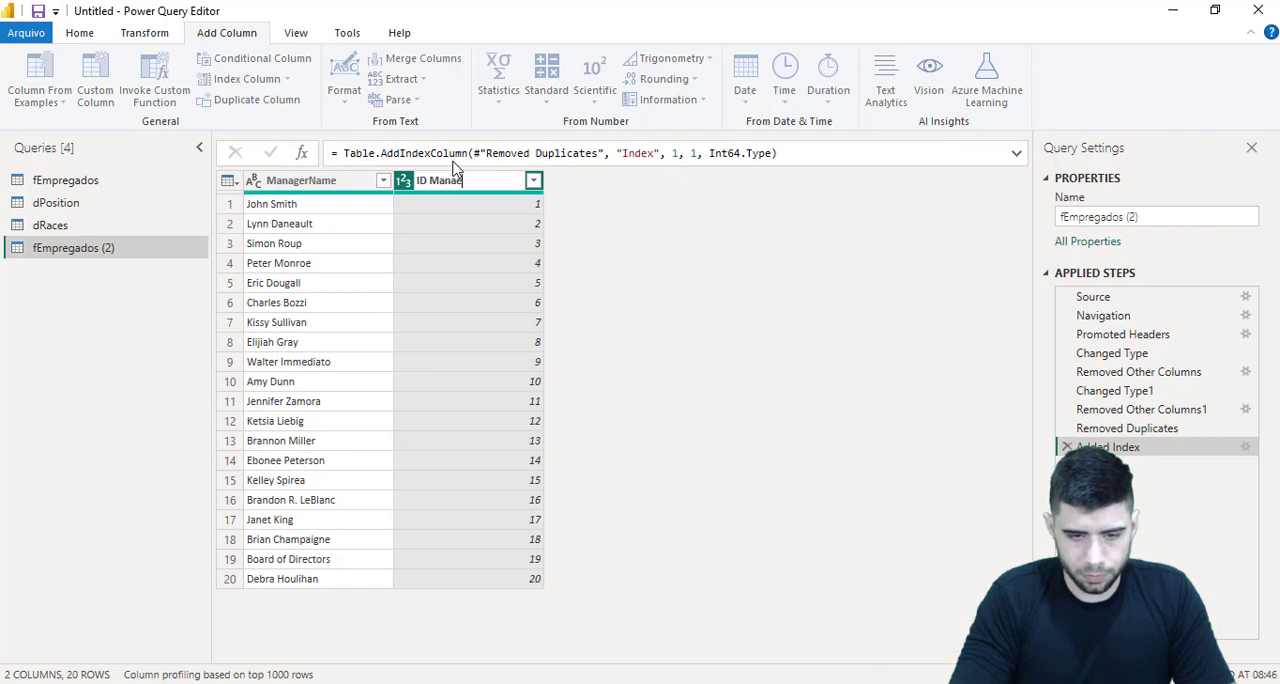
pyautogui.write('ID Manager')
pyautogui.press('Return')
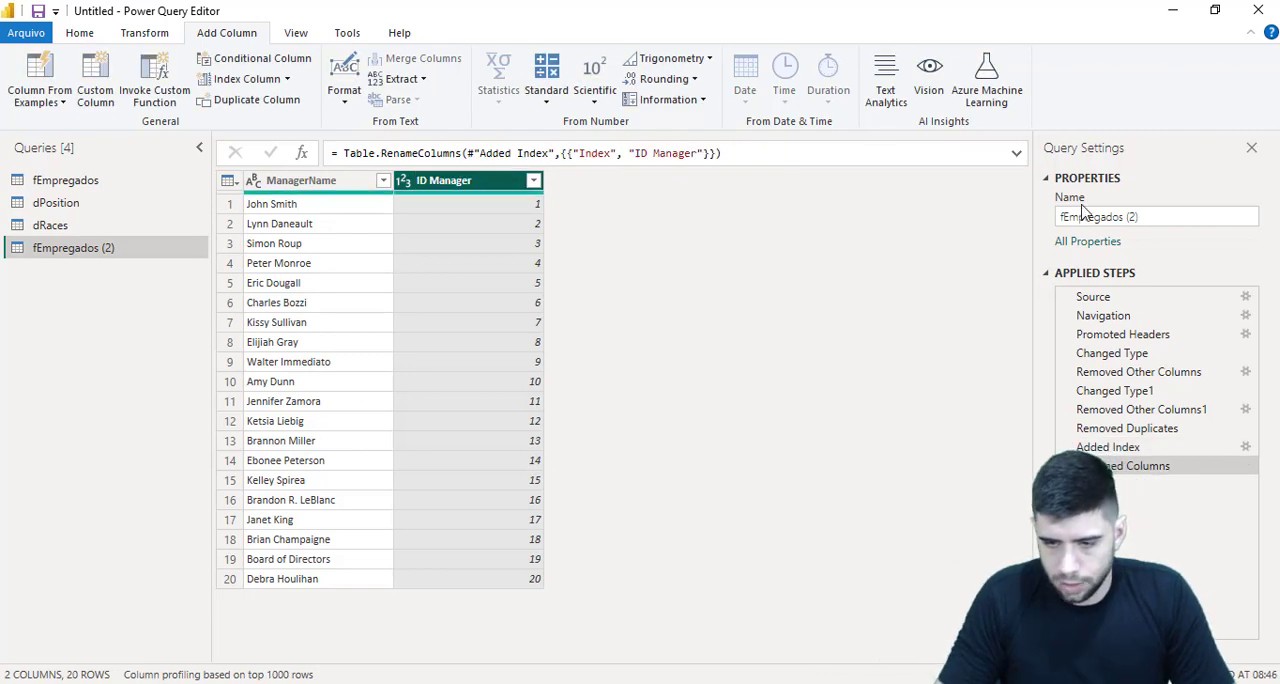
pyautogui.click(1143, 216)
pyautogui.hotkey('ctrl', 'a')
pyautogui.write('dM')
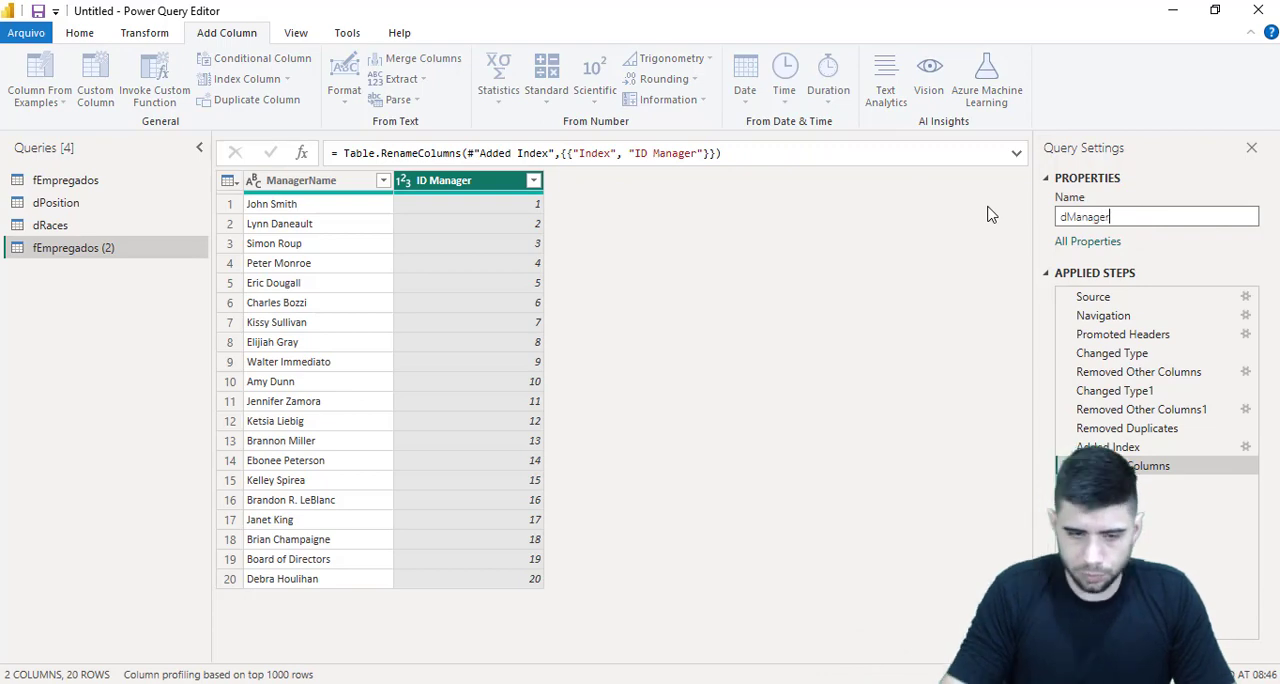
pyautogui.press('Return')
# Duplicate the fEmpregados query once more and keep only the RecruitmentSource column in the copy
pyautogui.click(185, 184)
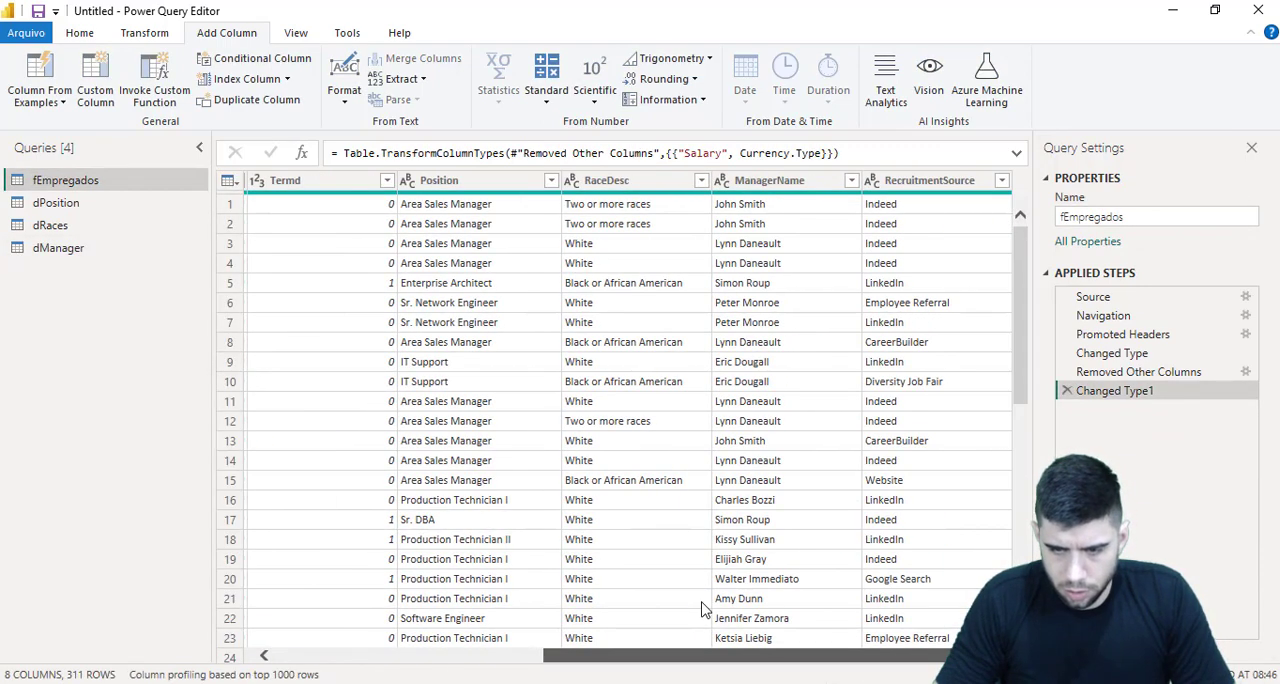
pyautogui.rightClick(93, 192)
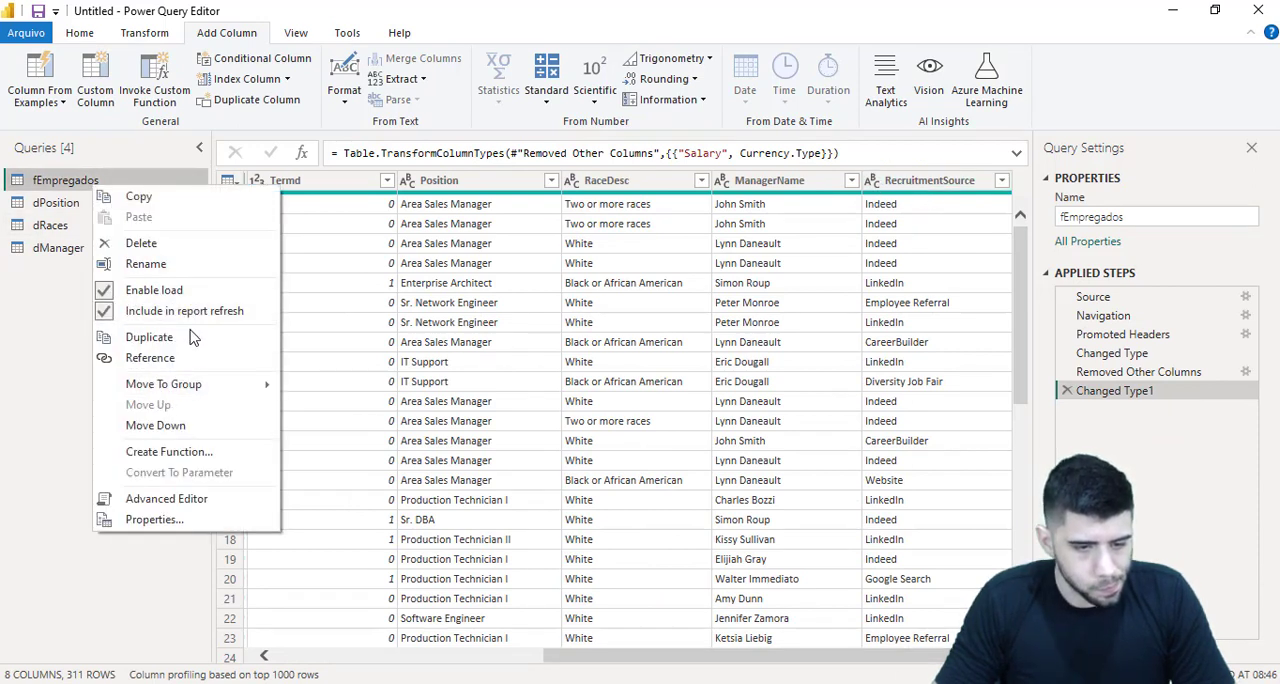
pyautogui.click(137, 362)
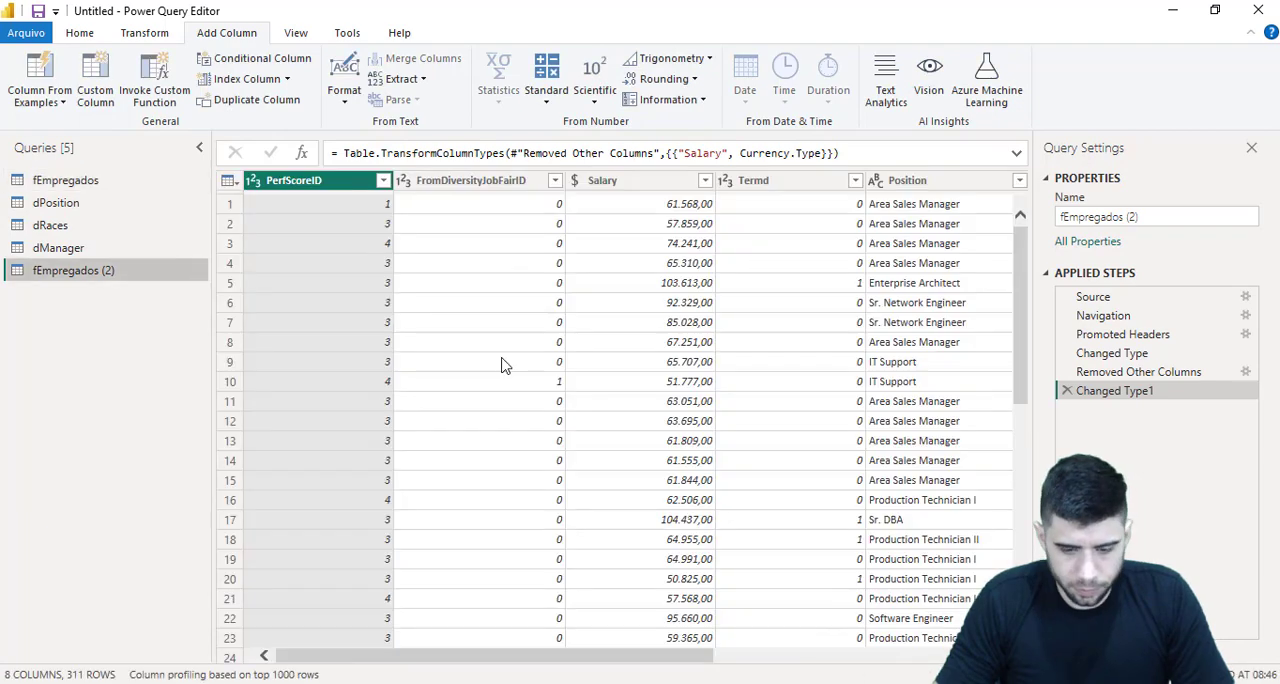
pyautogui.moveTo(613, 664); pyautogui.dragTo(881, 664)
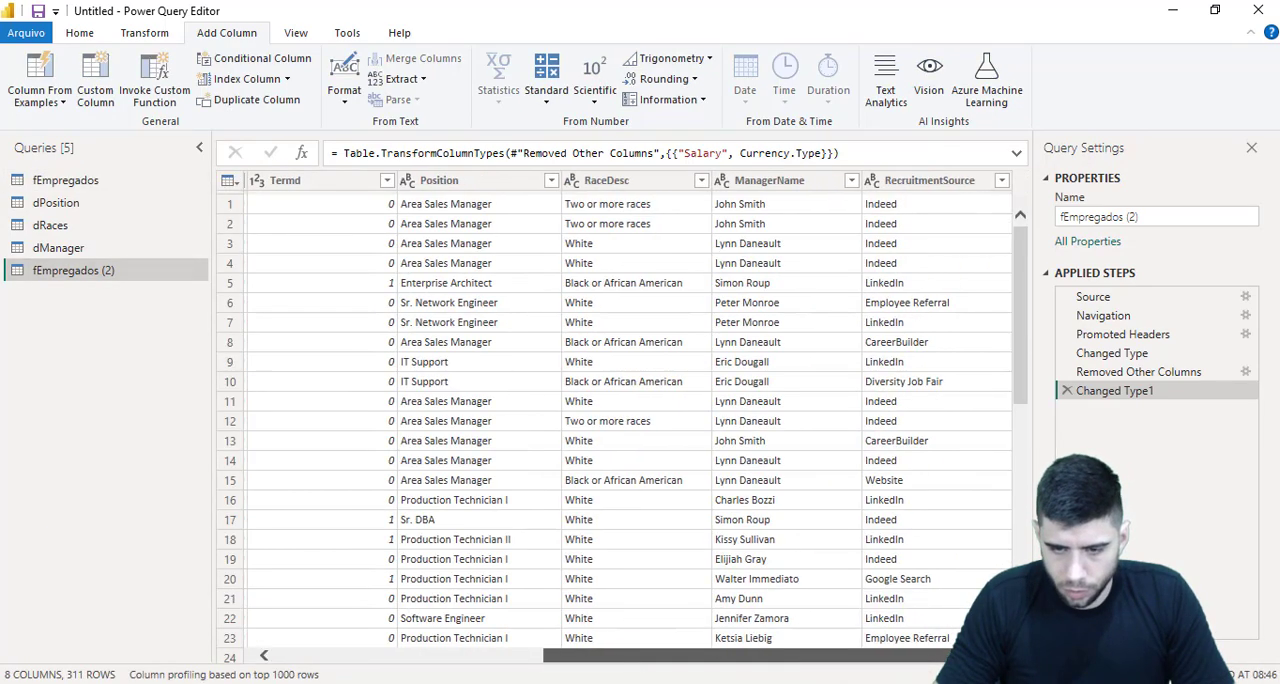
pyautogui.rightClick(920, 190)
pyautogui.click(975, 246)
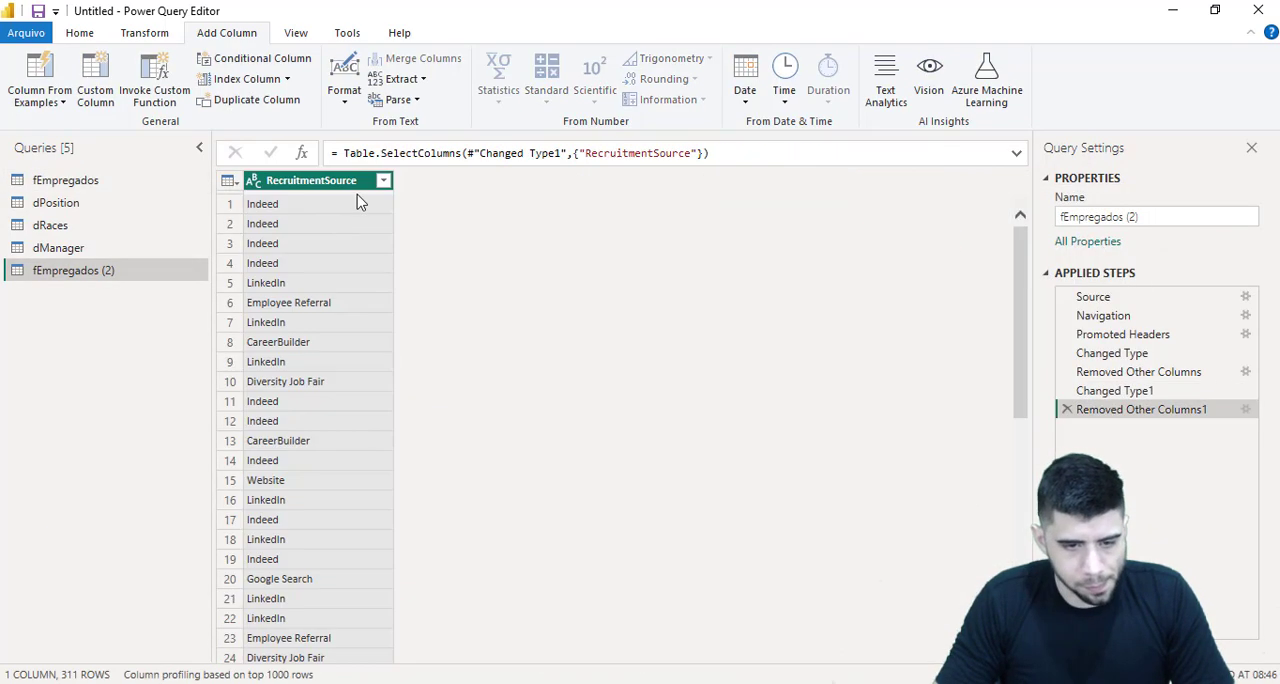
# Remove the duplicate RecruitmentSource values and add an index column starting from 1
pyautogui.rightClick(360, 201)
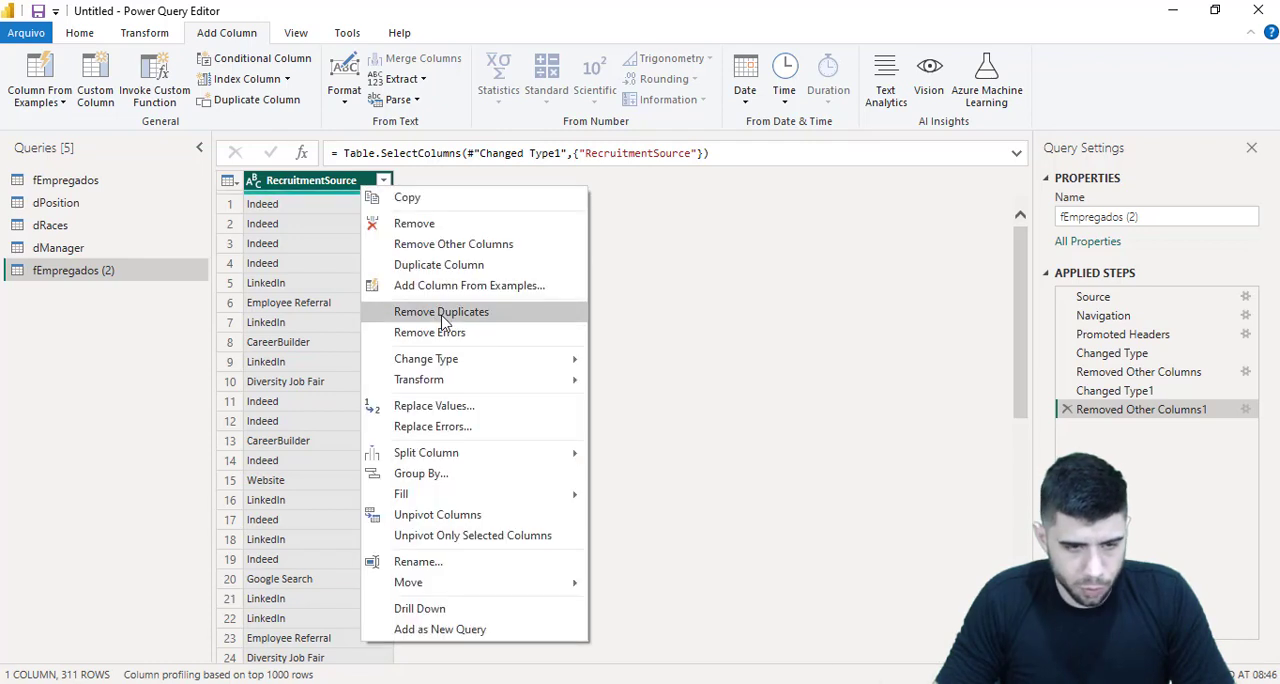
pyautogui.click(410, 310)
pyautogui.click(287, 79)
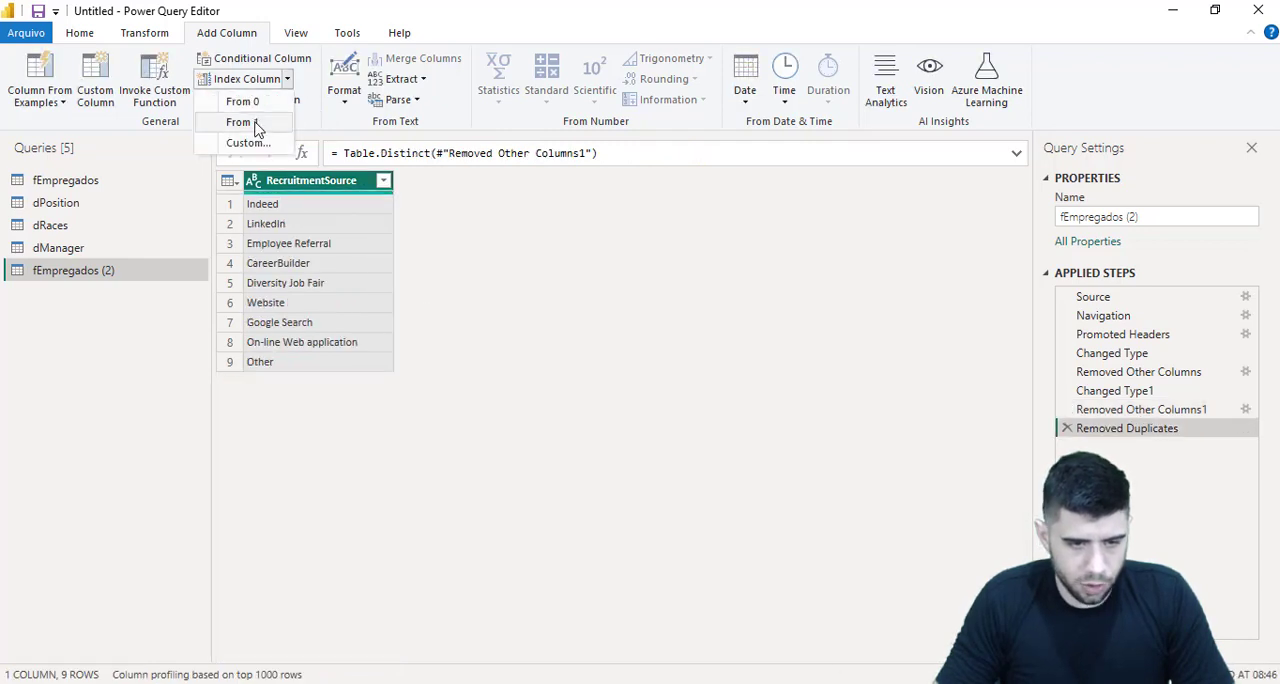
pyautogui.click(245, 120)
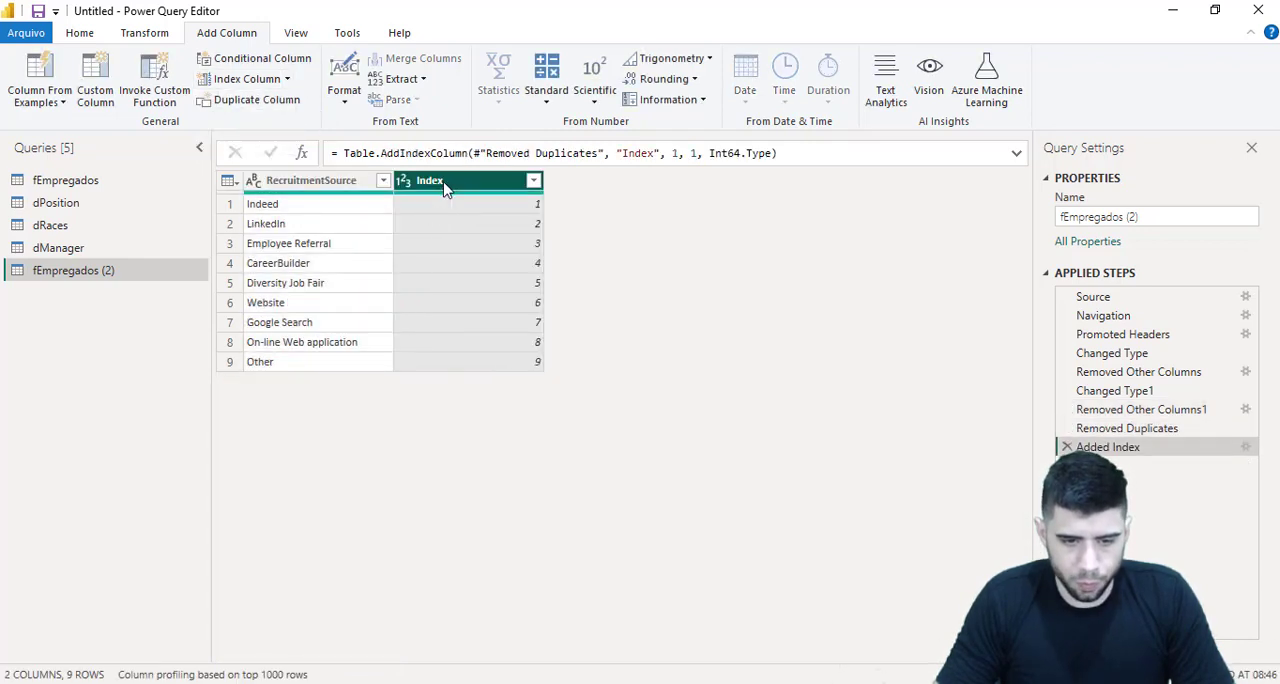
# Rename the index column as ID RecruitmentSource and the copied query as dRecruitmentSource
pyautogui.doubleClick(443, 184)
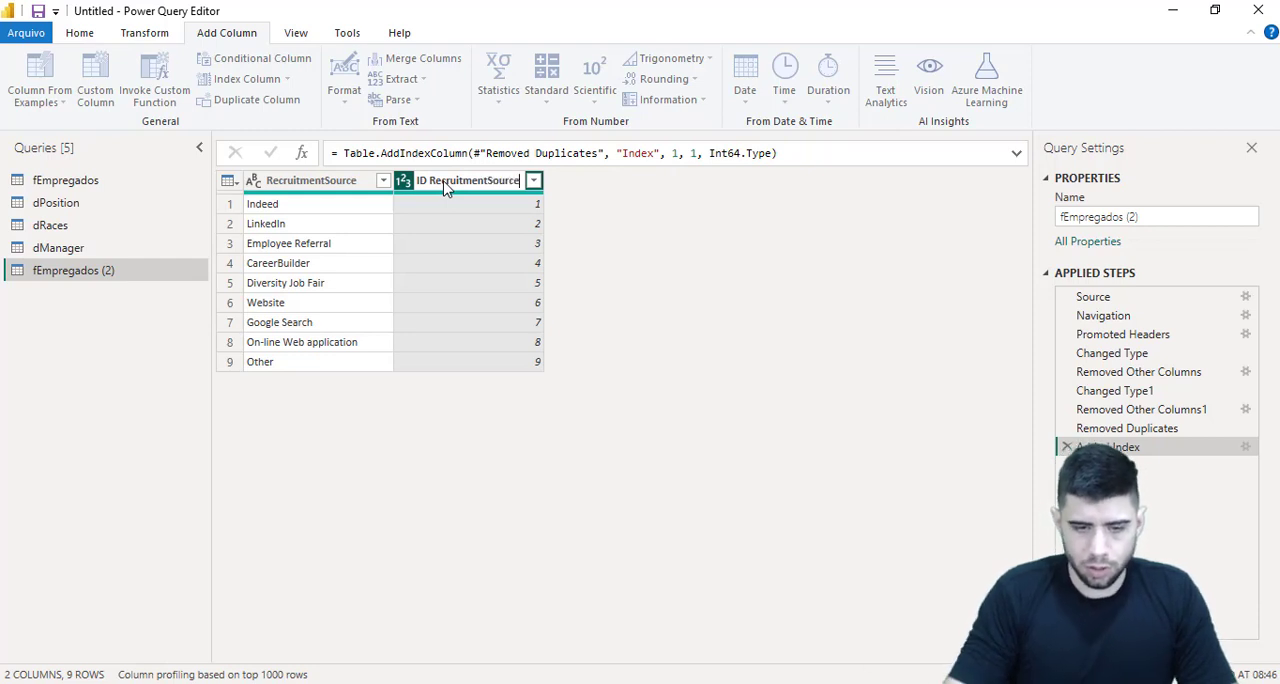
pyautogui.press('Return')
pyautogui.moveTo(1149, 217); pyautogui.dragTo(982, 226)
pyautogui.write('dRecruitmentSource')
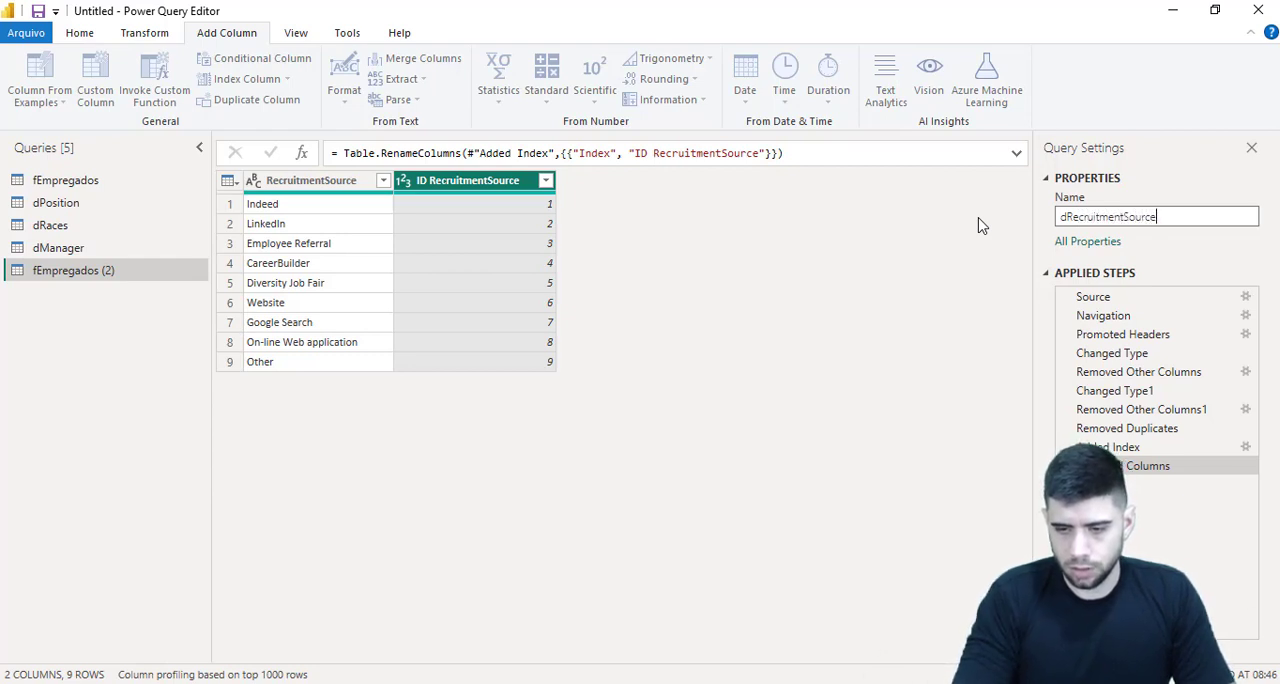
pyautogui.press('Return')
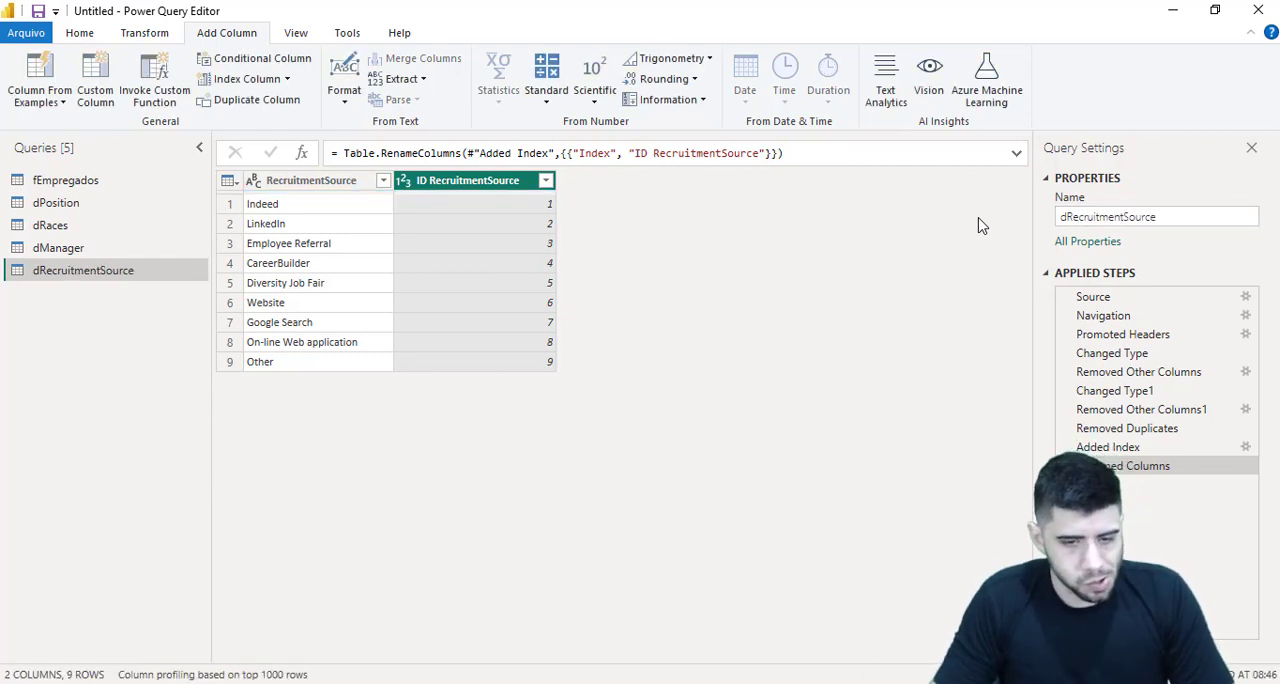
# Merge the fEmpregados query with dManager, matching on ManagerName with a left outer join
pyautogui.click(105, 185)
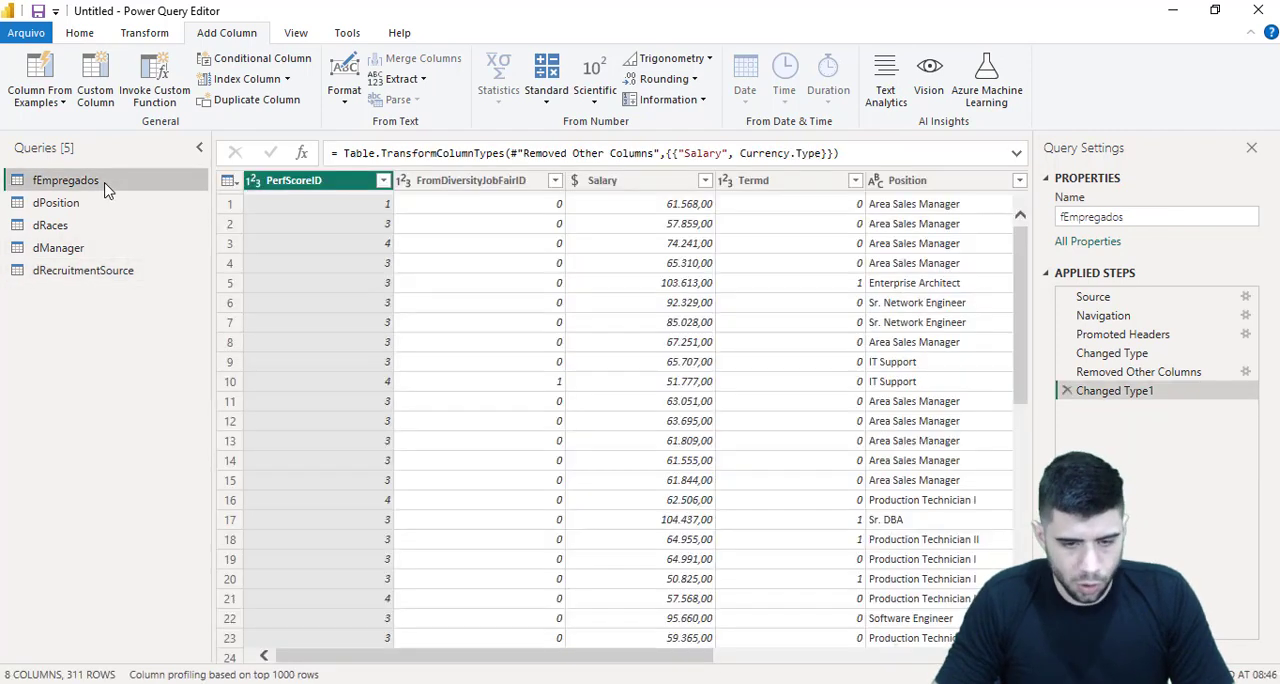
pyautogui.click(81, 33)
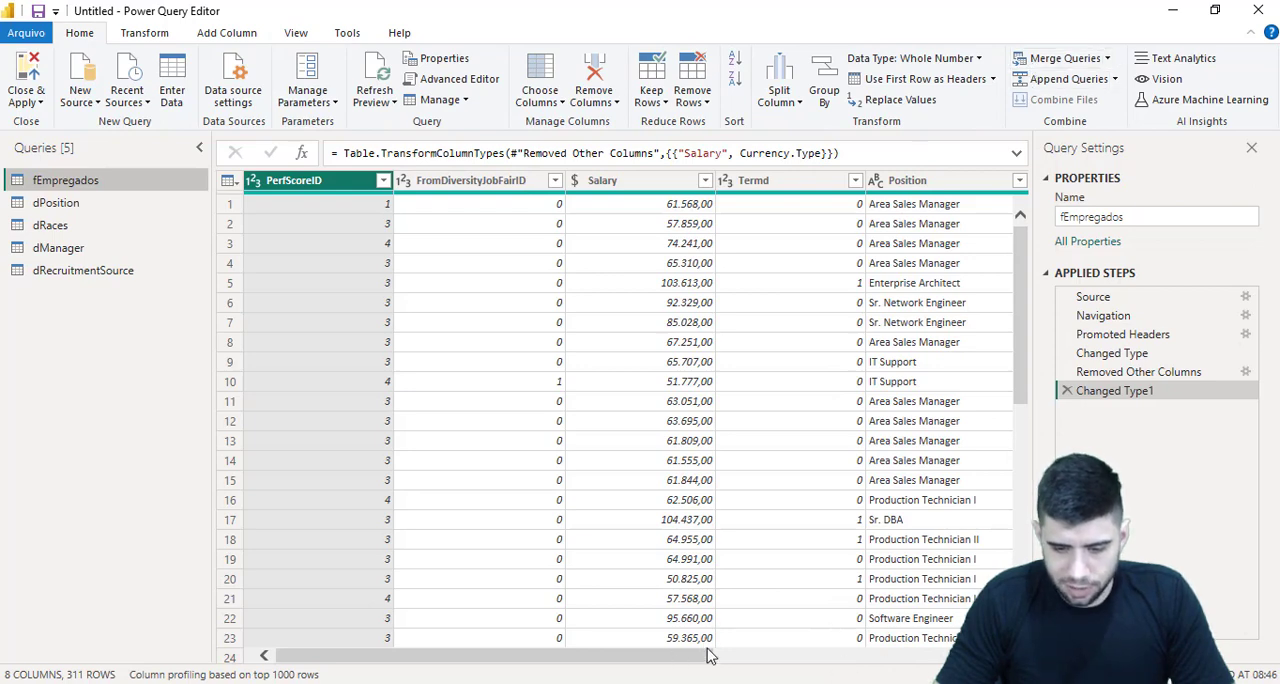
pyautogui.moveTo(707, 655); pyautogui.dragTo(500, 626)
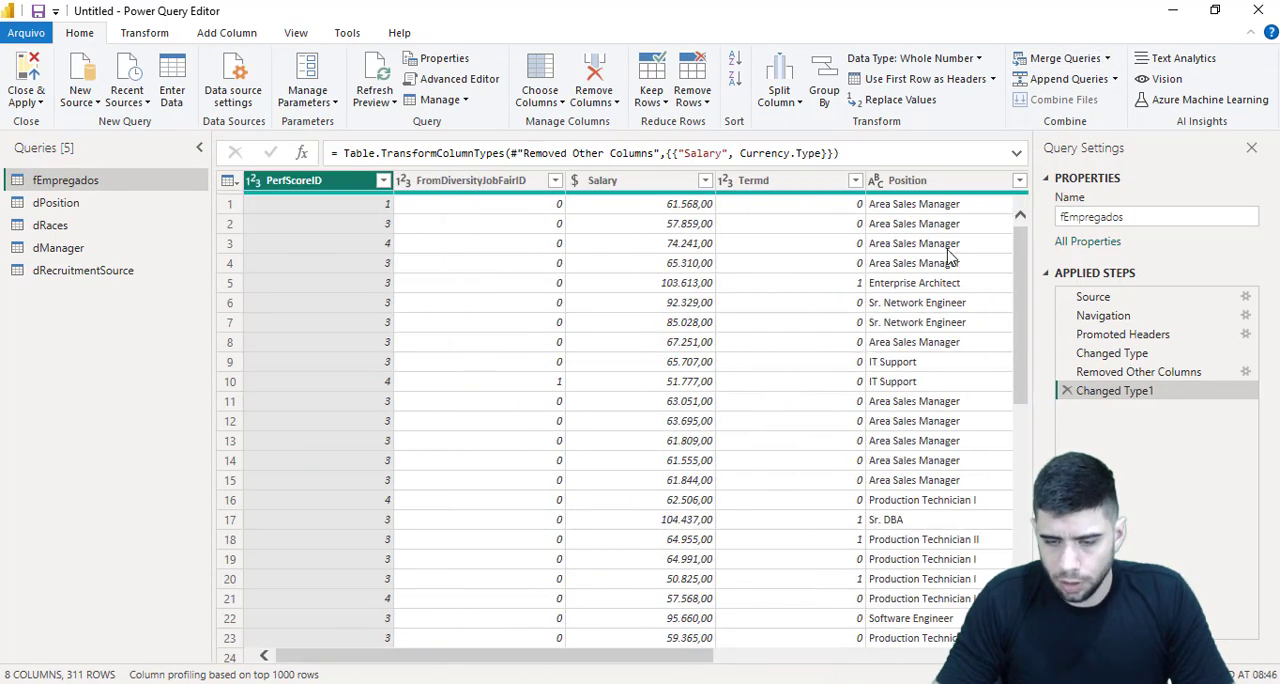
pyautogui.click(1043, 64)
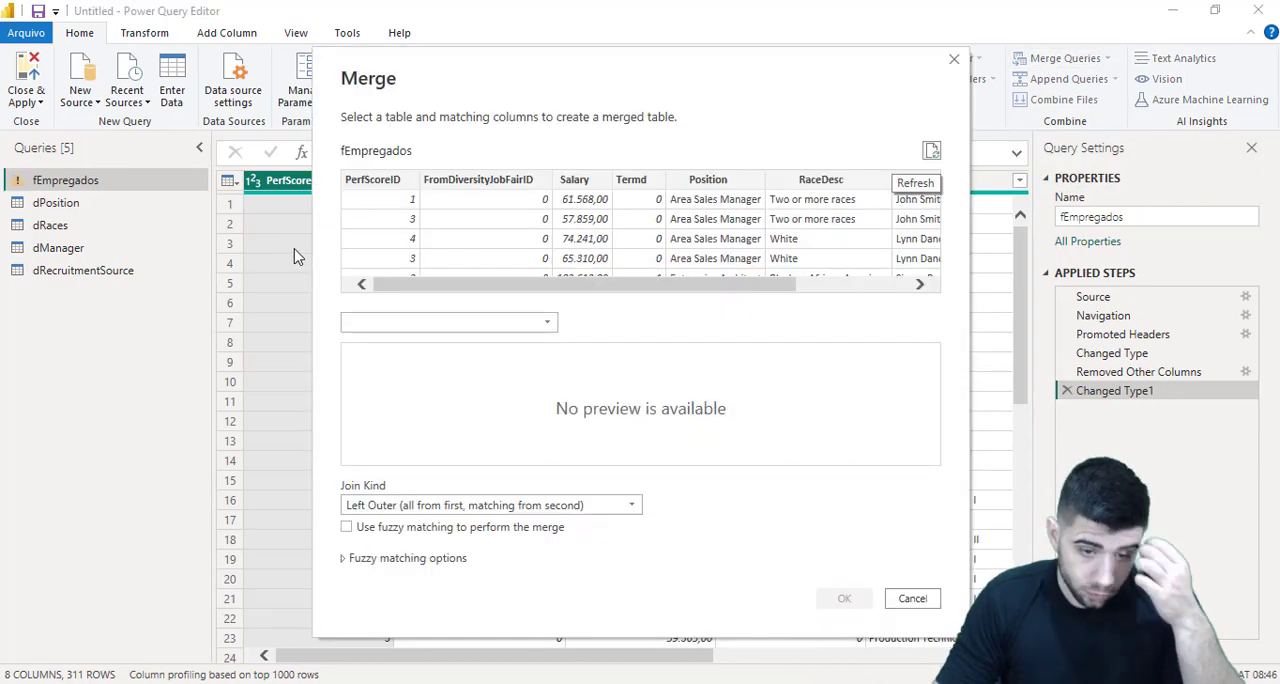
pyautogui.click(423, 322)
pyautogui.click(428, 345)
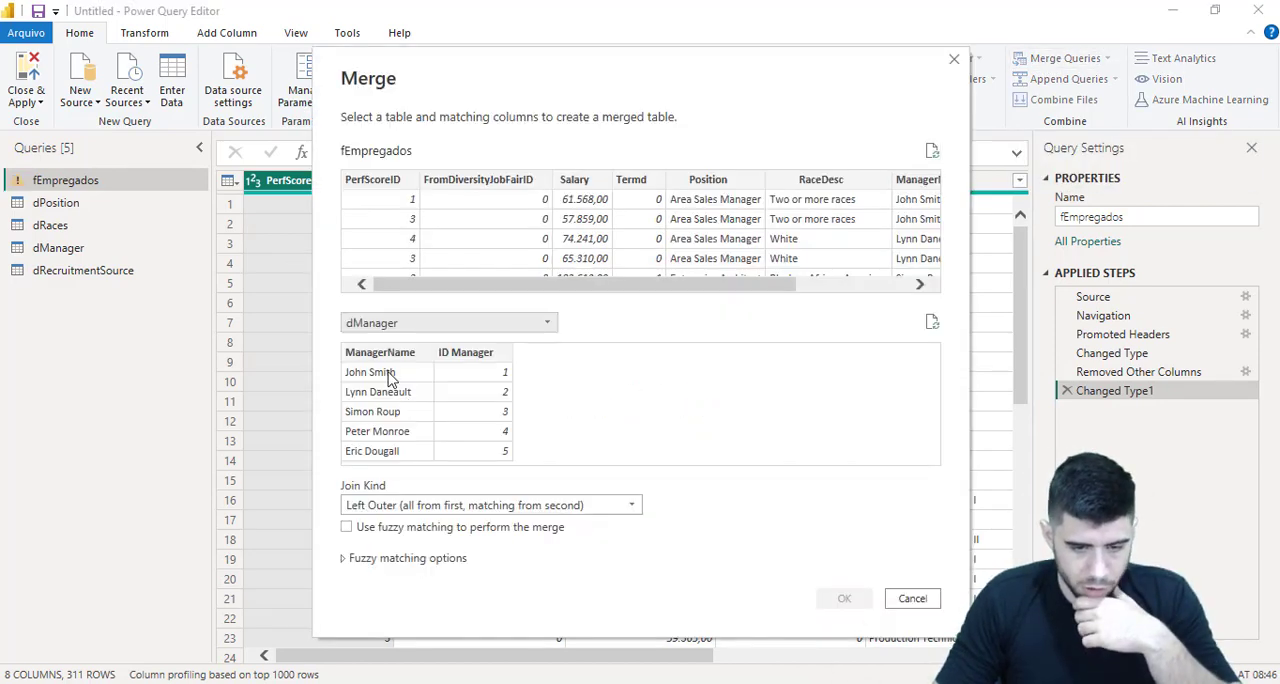
pyautogui.moveTo(532, 288); pyautogui.dragTo(646, 286)
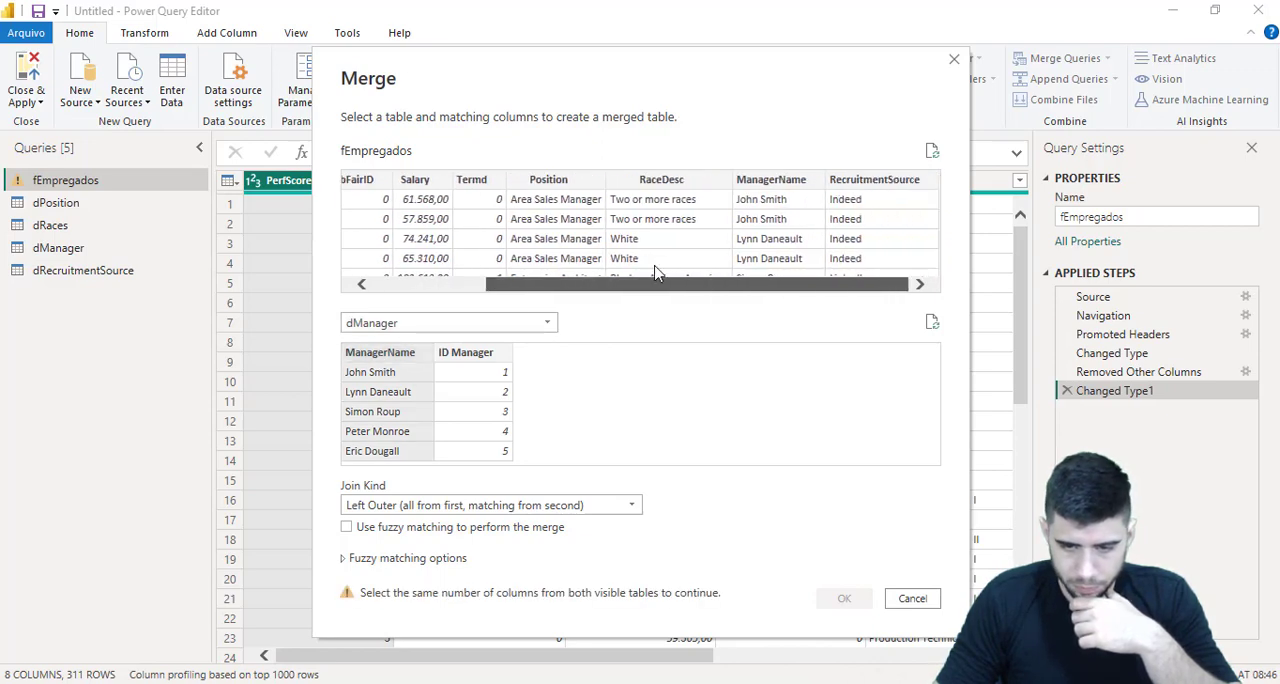
pyautogui.click(738, 186)
pyautogui.click(842, 598)
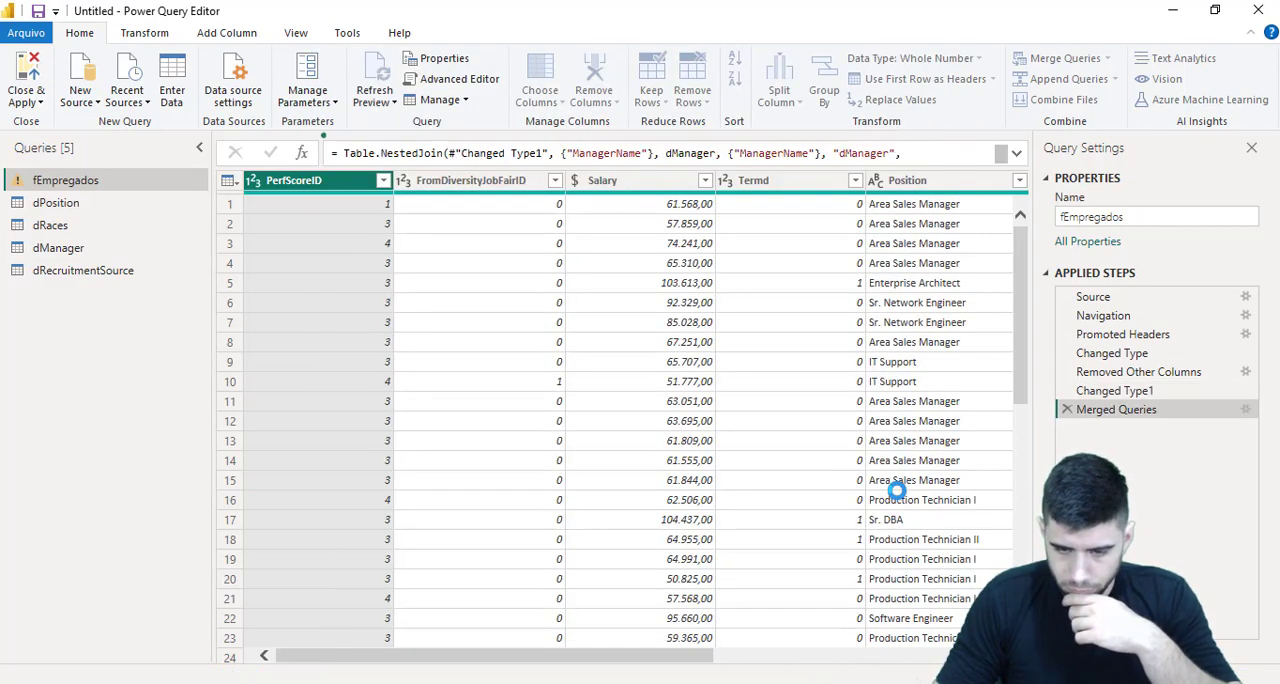
# Expand the merged dManager column to ID Manager only, without the original column name as prefix
pyautogui.click(1001, 180)
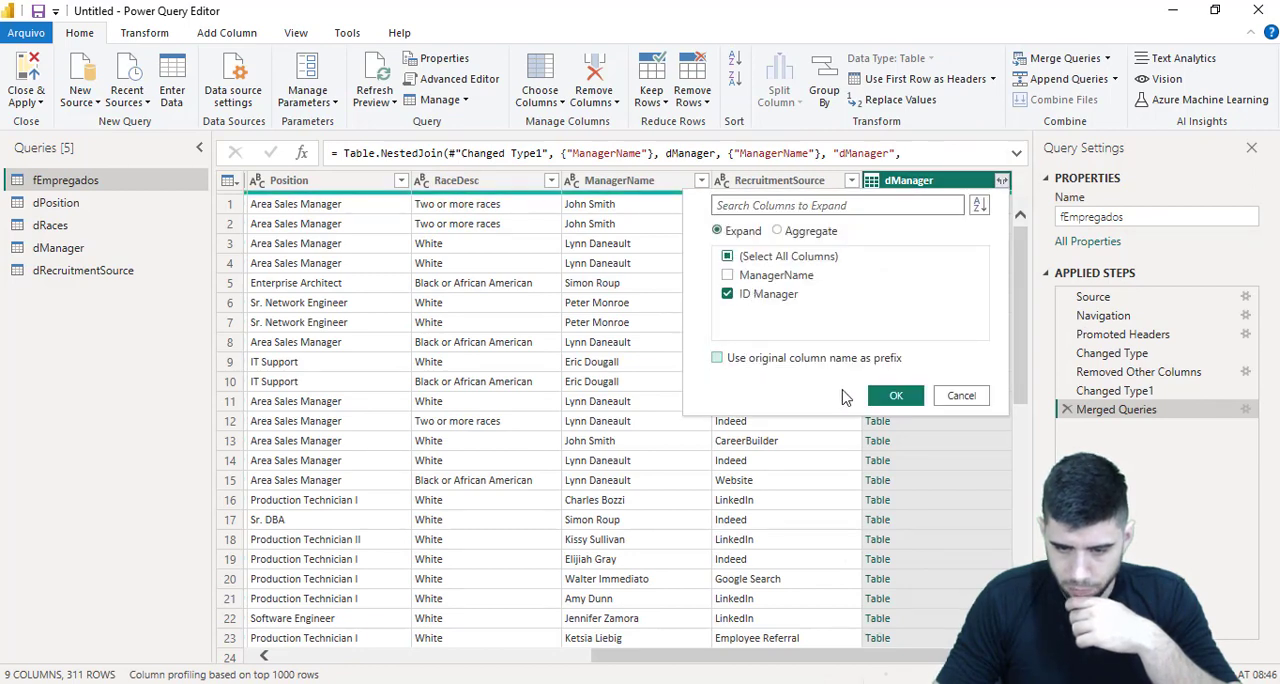
pyautogui.click(895, 396)
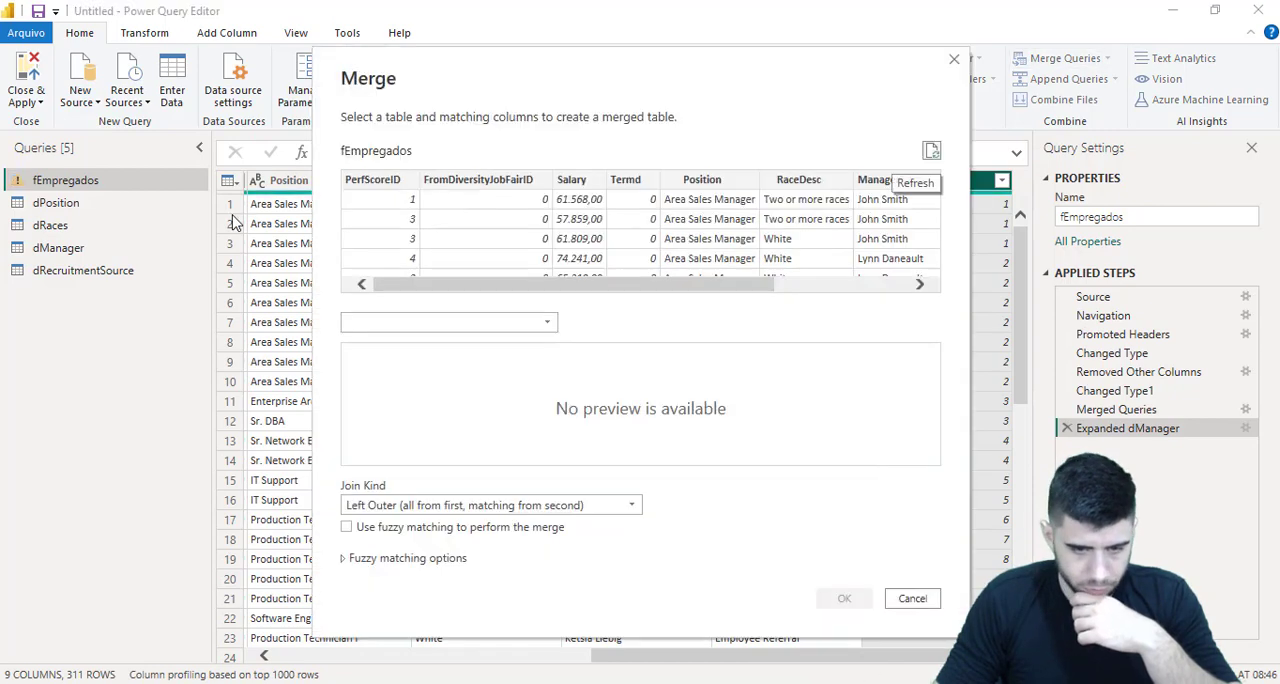
# Merge fEmpregados with dPosition on Position with a left outer join, and expand only ID Position without a prefix
pyautogui.click(430, 320)
pyautogui.click(405, 363)
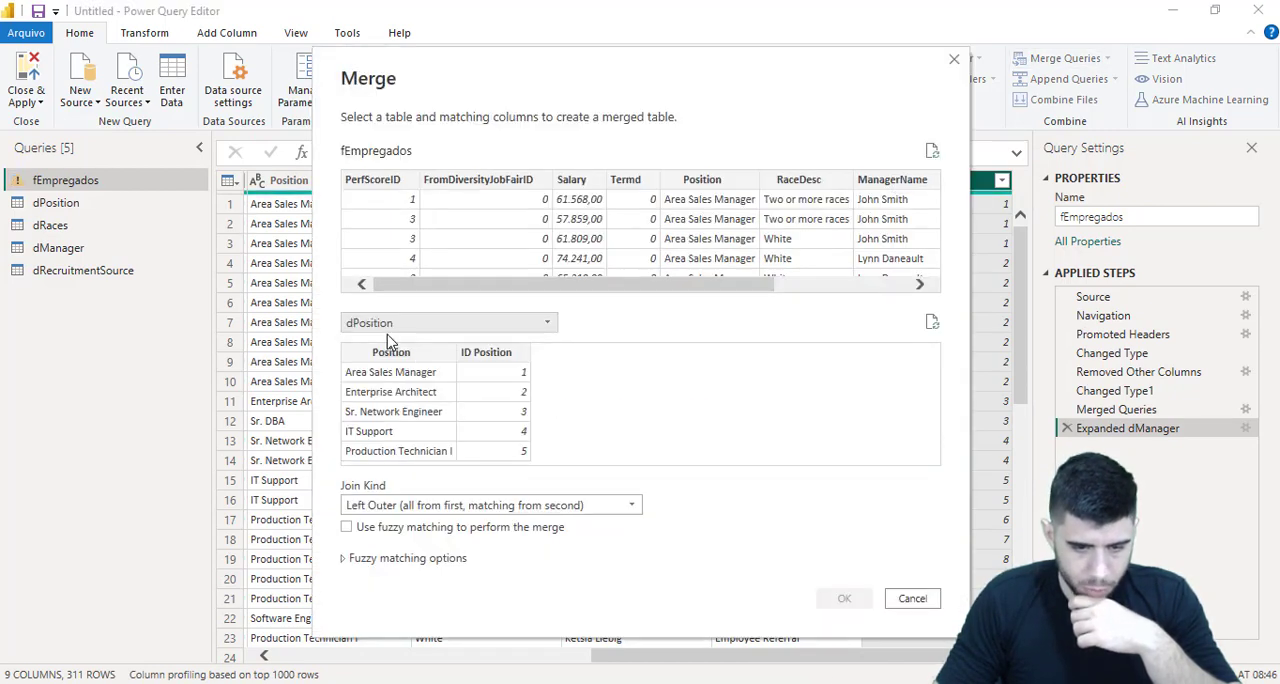
pyautogui.click(735, 177)
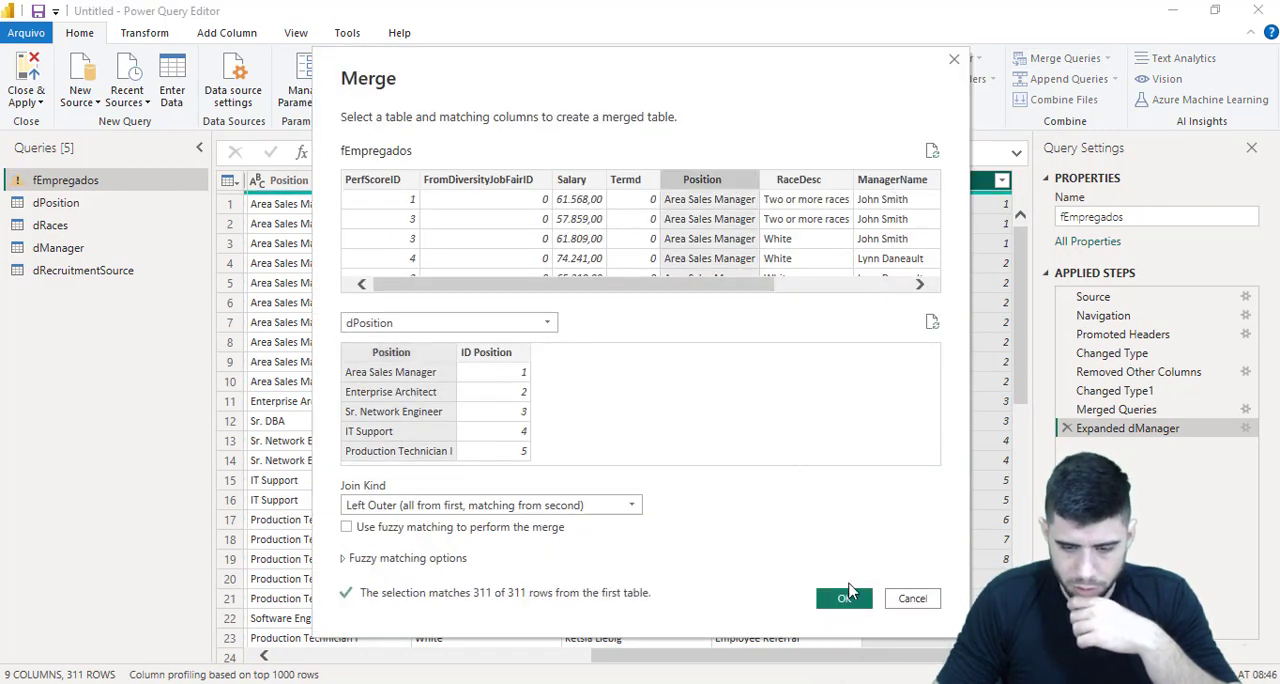
pyautogui.click(844, 598)
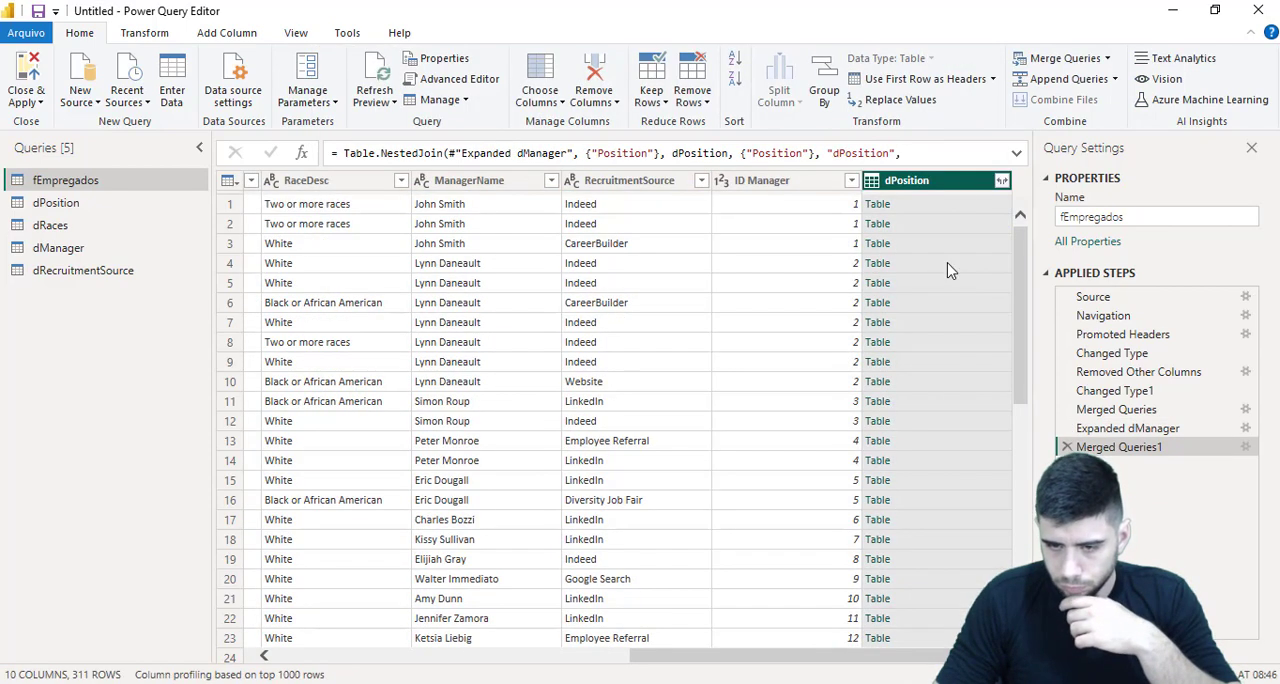
pyautogui.click(1001, 181)
pyautogui.click(758, 276)
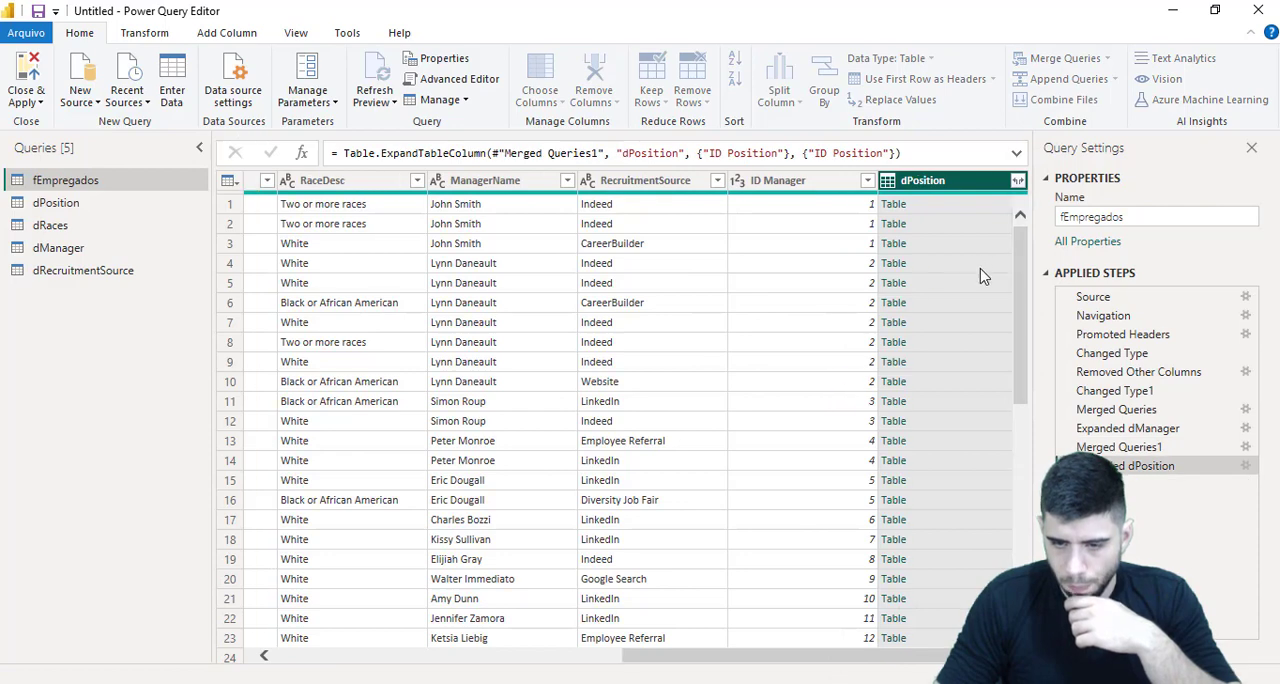
# Merge the fEmpregados query with dRaces, matching on RaceDesc with a left outer join
pyautogui.click(1107, 59)
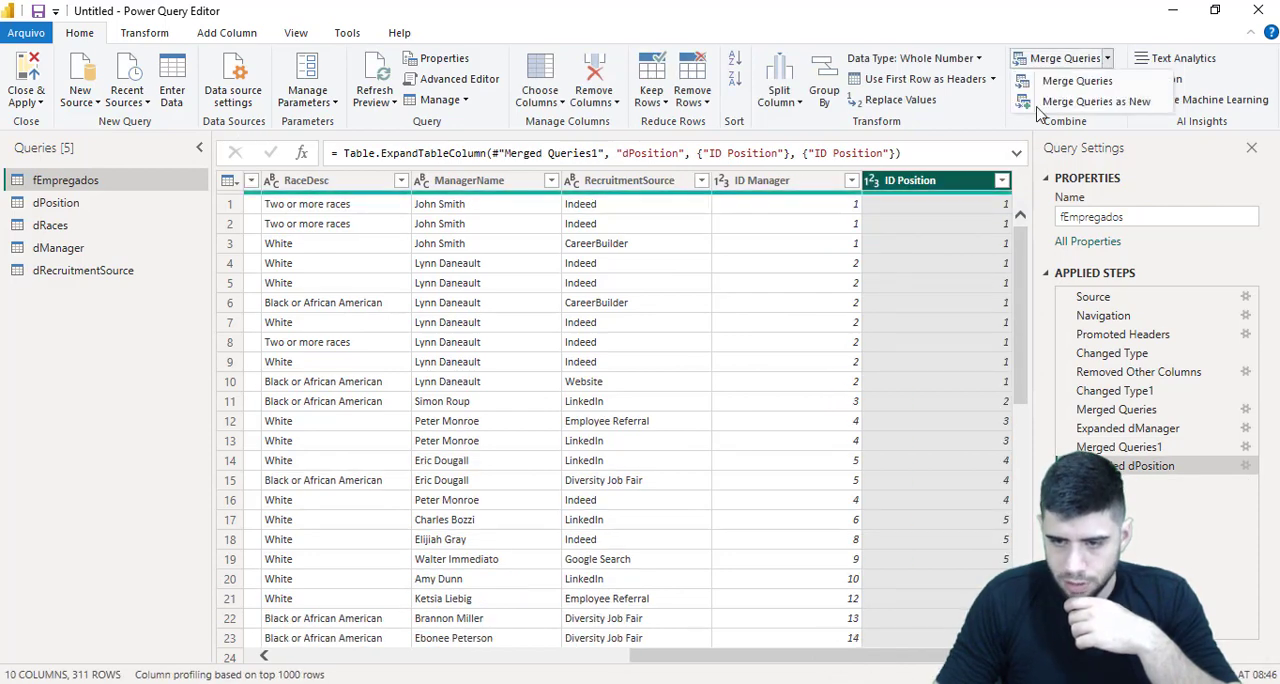
pyautogui.click(1050, 80)
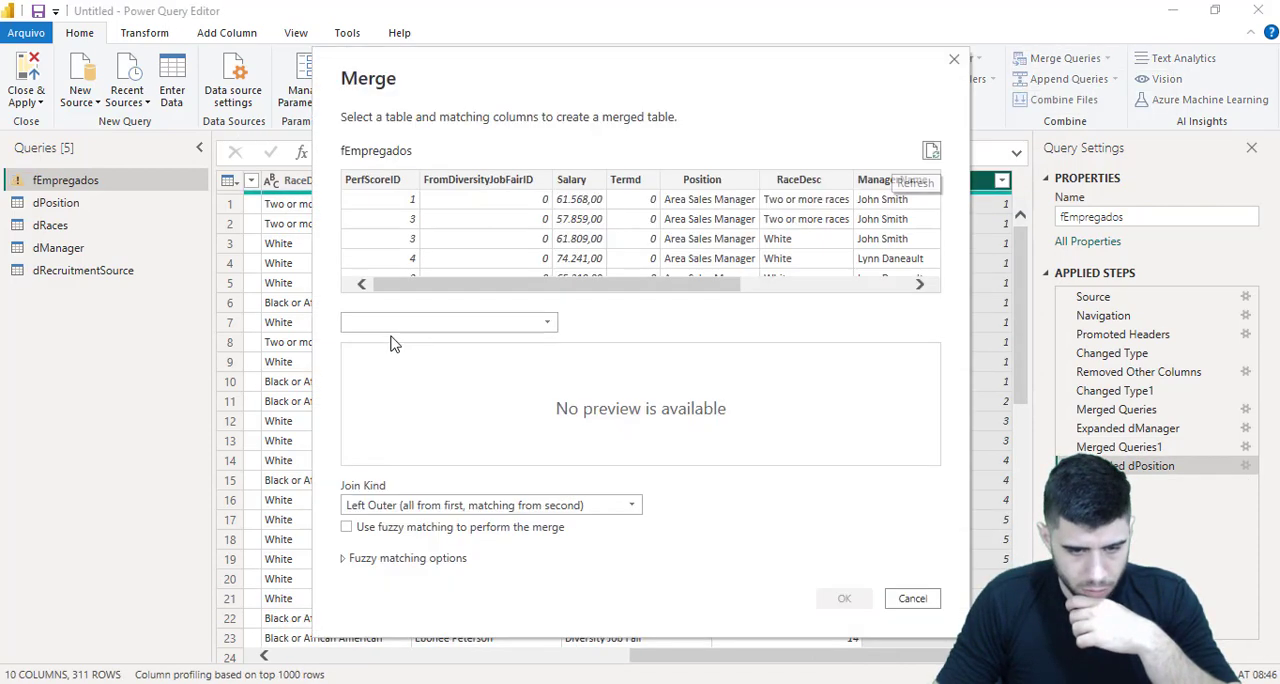
pyautogui.click(411, 323)
pyautogui.click(398, 377)
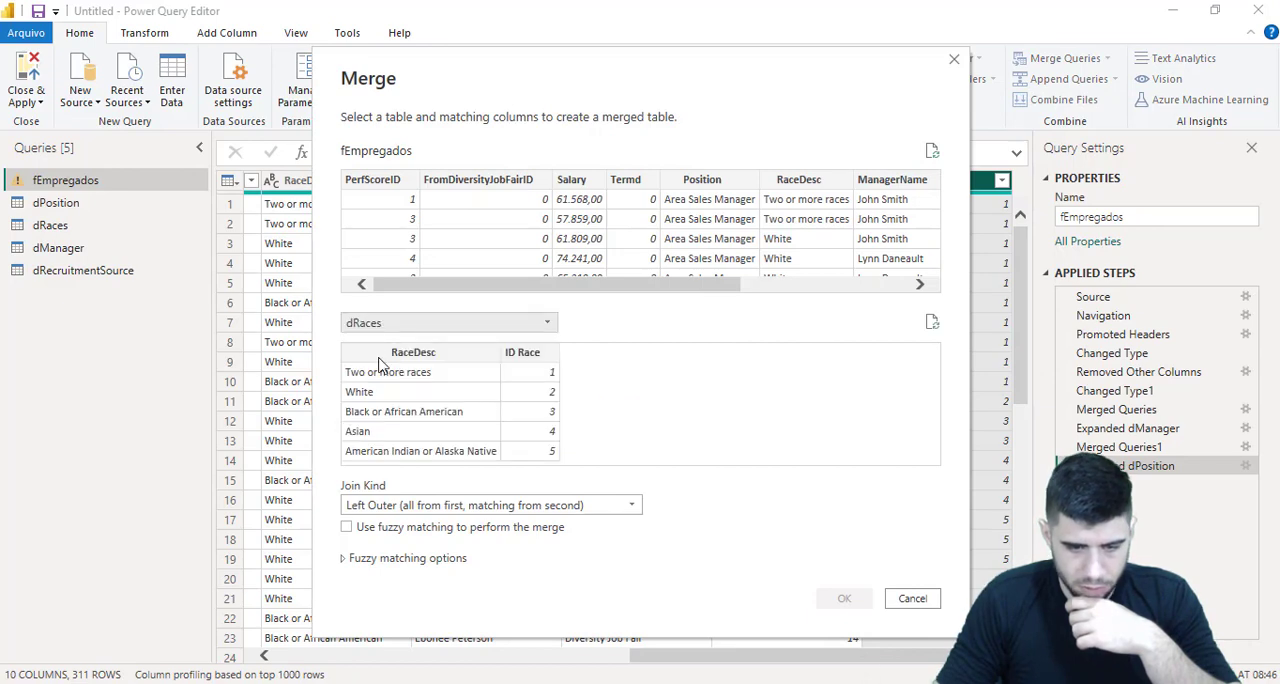
pyautogui.click(380, 362)
pyautogui.click(776, 182)
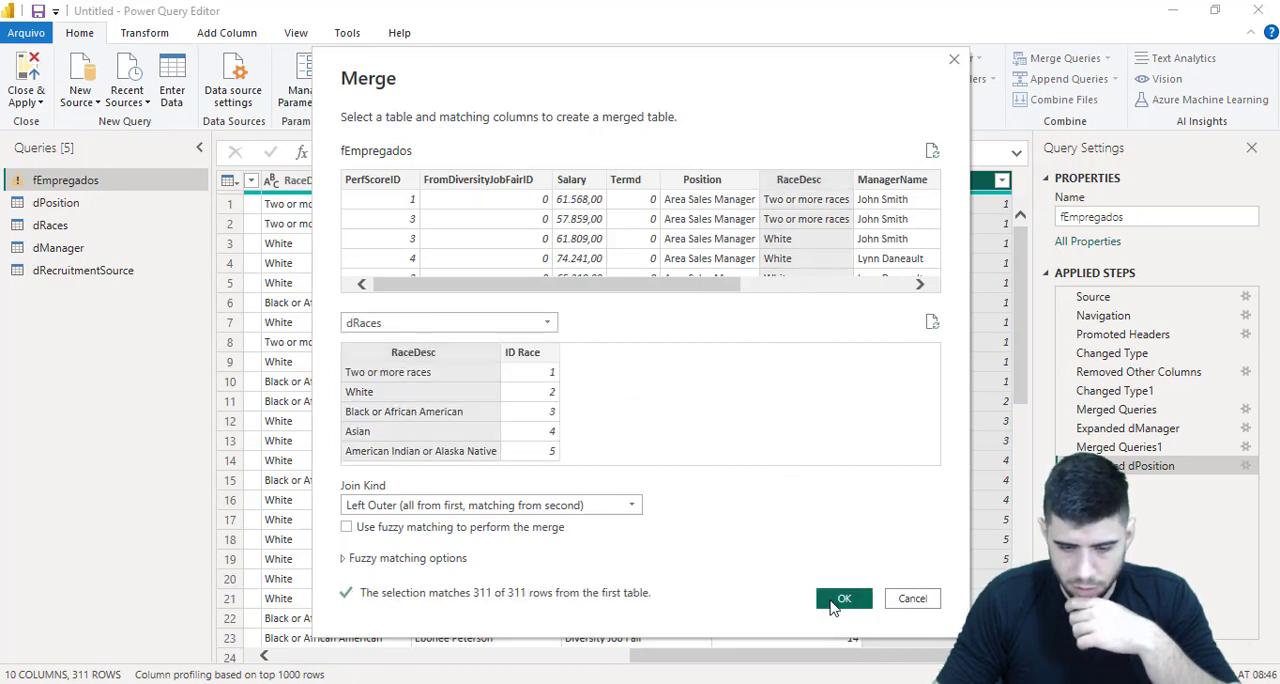
pyautogui.click(842, 599)
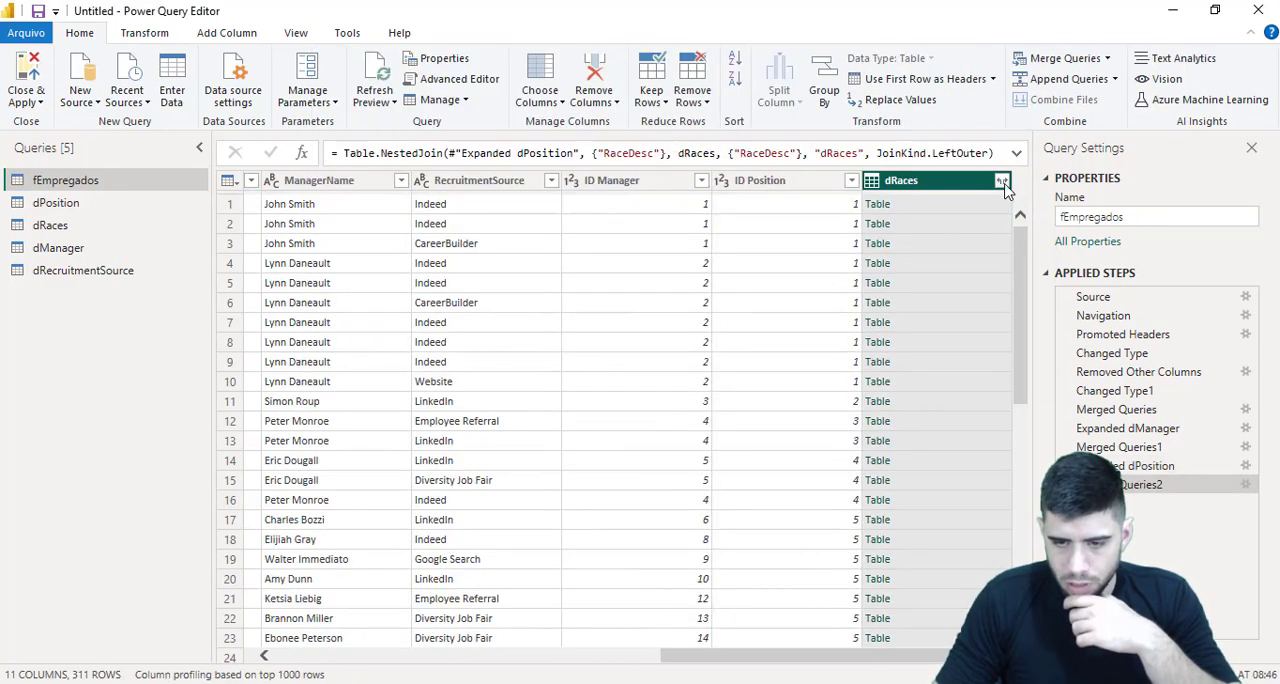
# Expand the merged dRaces column to ID Race only, without the original column name as prefix
pyautogui.click(1003, 182)
pyautogui.click(800, 274)
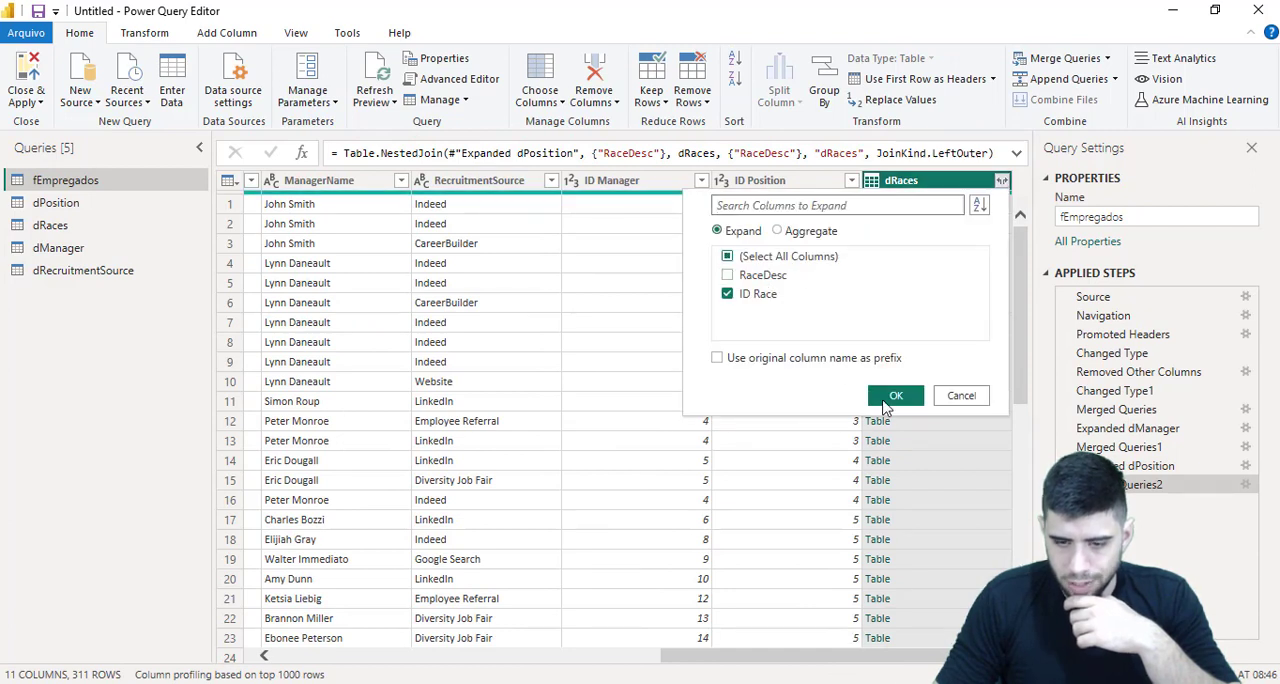
pyautogui.click(896, 396)
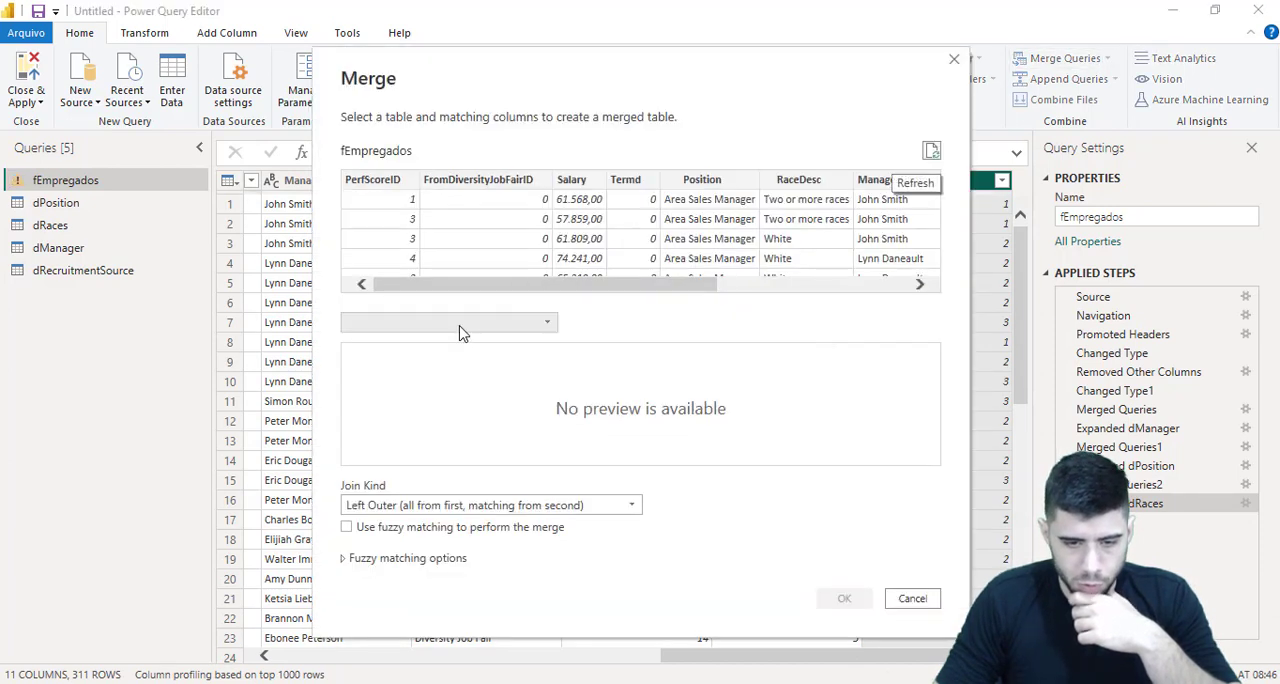
# Merge the fEmpregados query with dRecruitmentSource, matching on RecruitmentSource with a left outer join
pyautogui.click(450, 322)
pyautogui.click(396, 399)
pyautogui.click(390, 352)
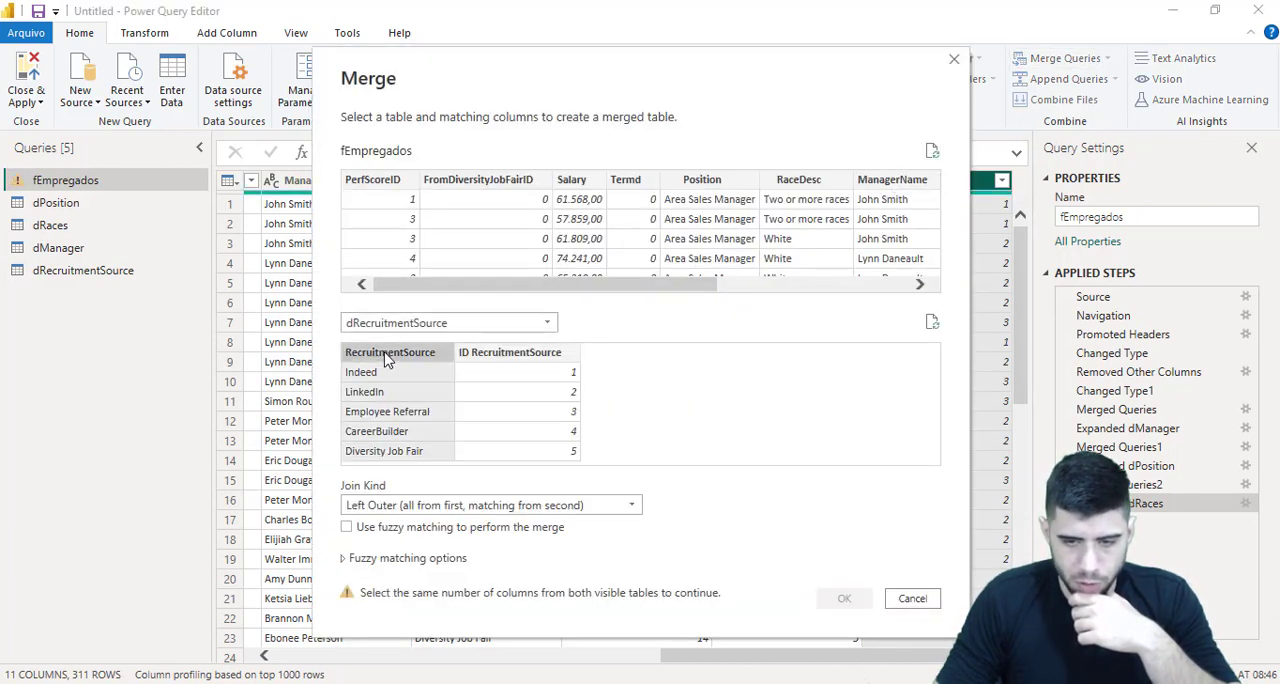
pyautogui.moveTo(537, 288); pyautogui.dragTo(727, 233)
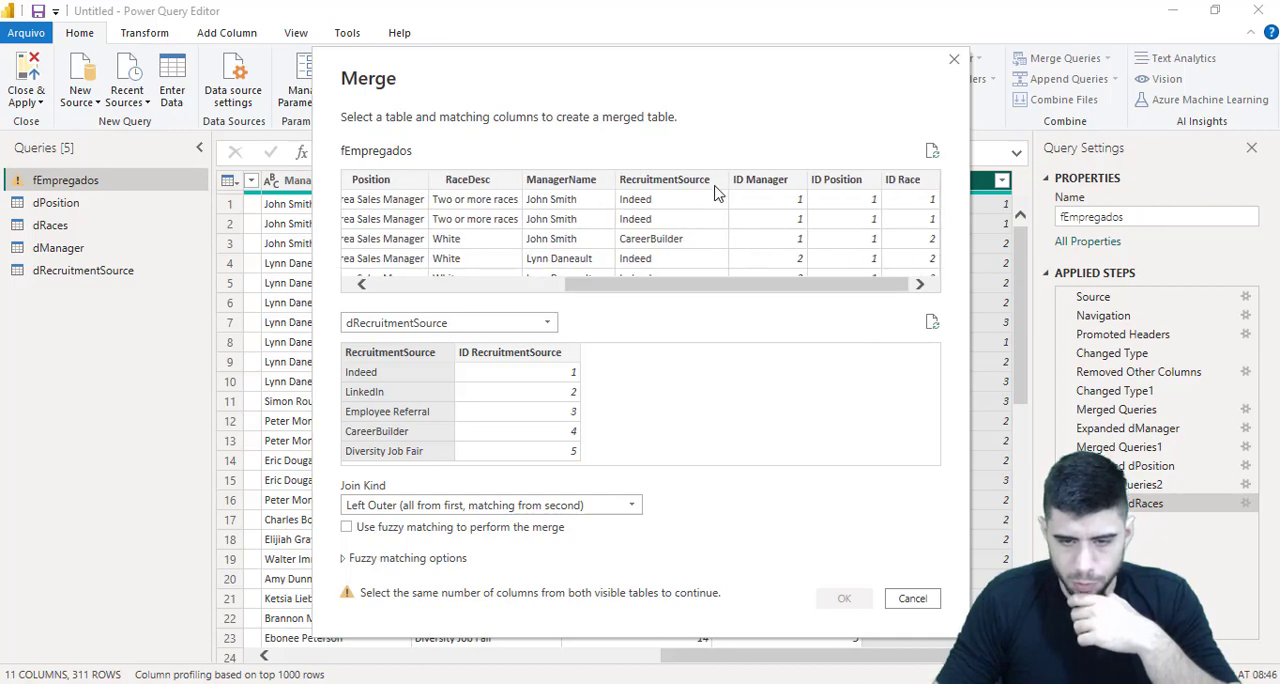
pyautogui.click(715, 193)
pyautogui.click(844, 598)
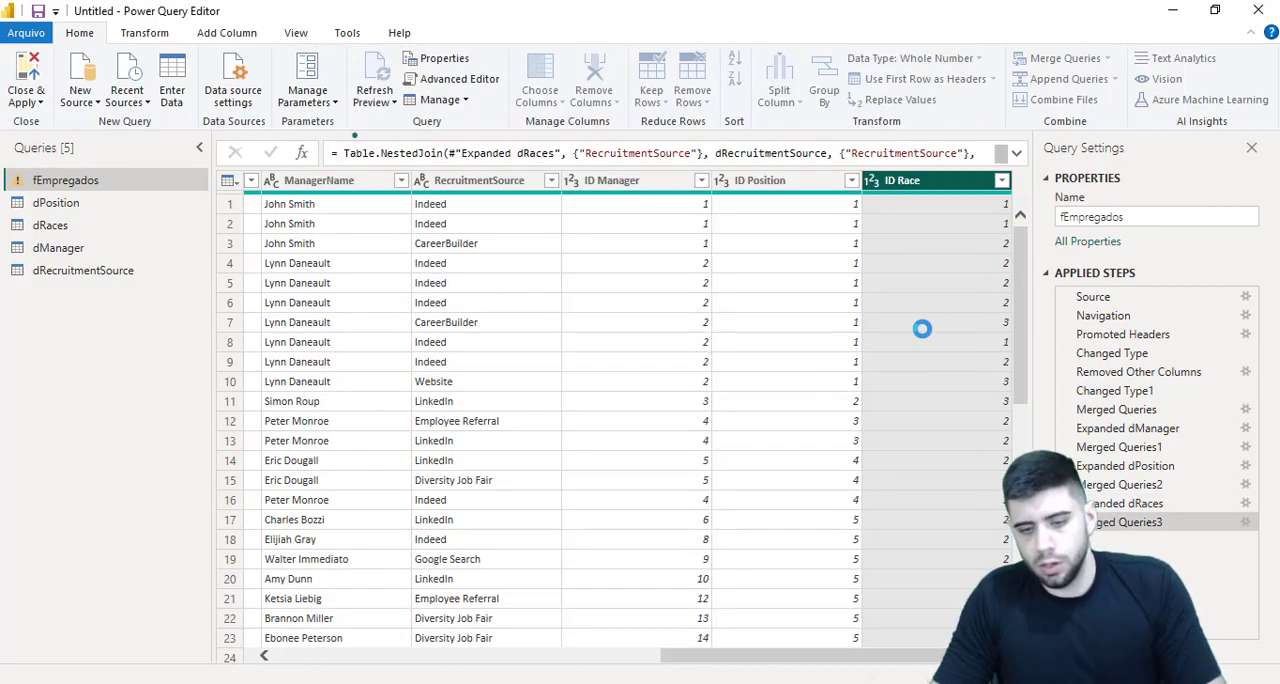
# Expand the merged dRecruitmentSource column to ID RecruitmentSource only, without the original column name as prefix
pyautogui.click(1001, 181)
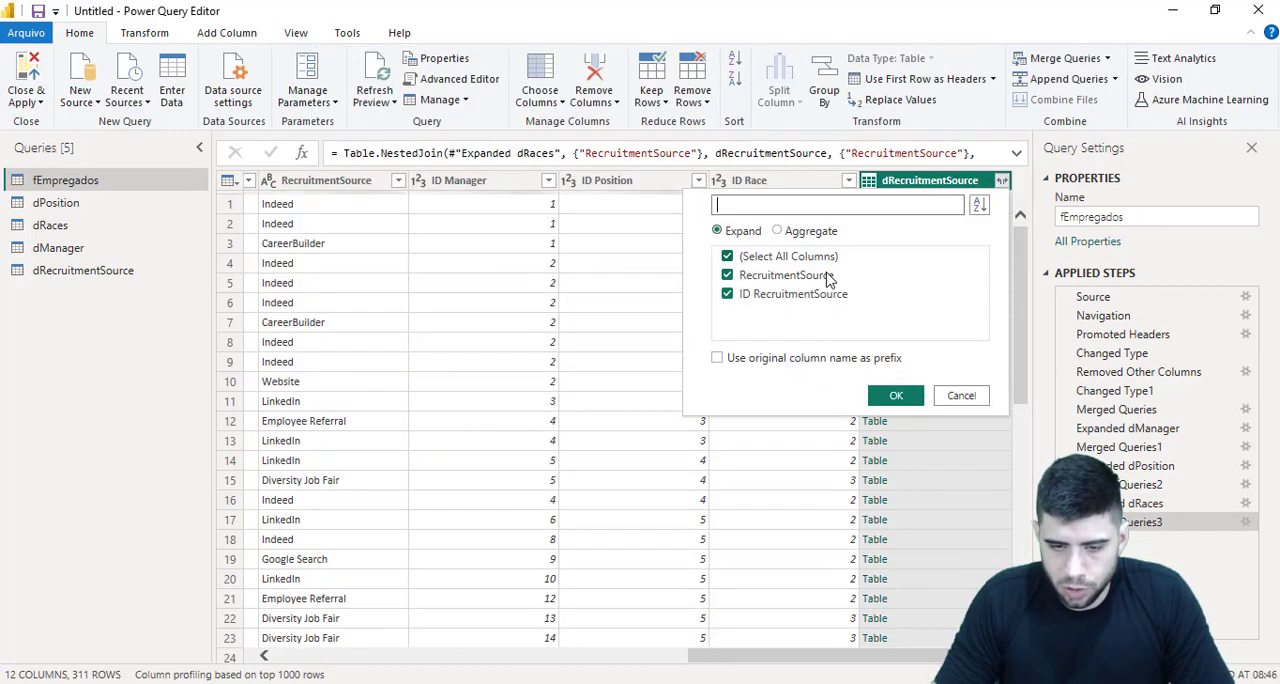
pyautogui.click(827, 277)
pyautogui.click(893, 396)
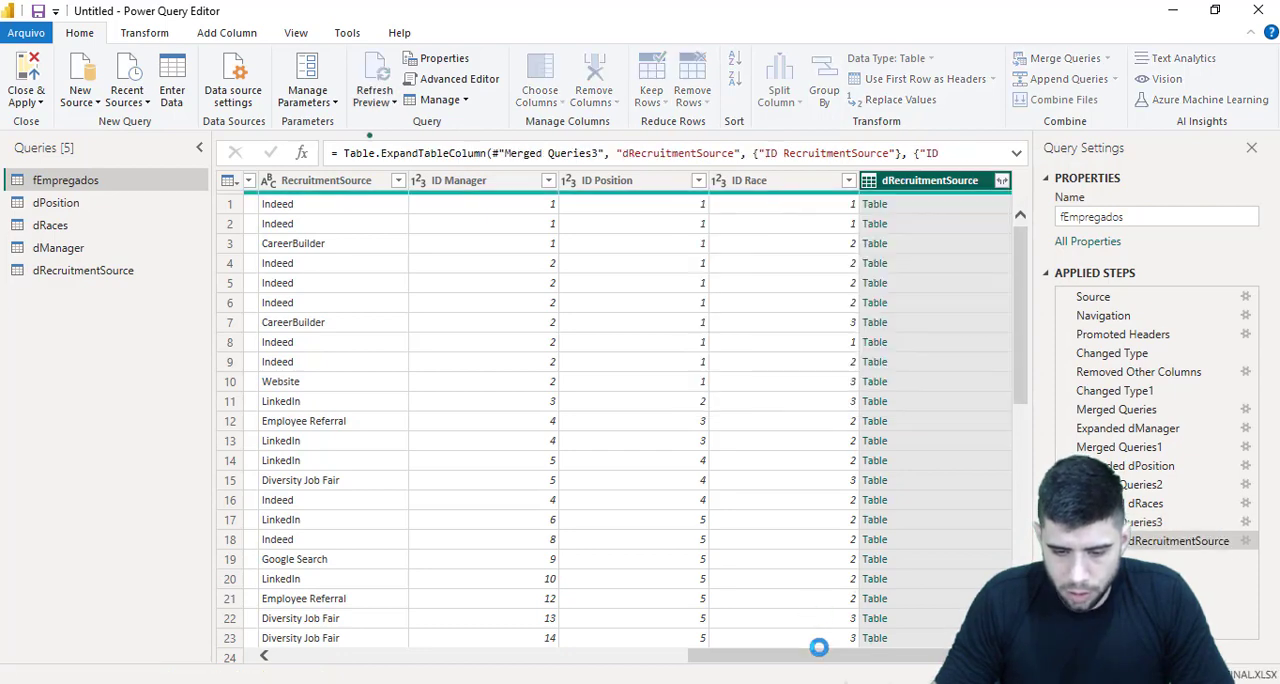
# Remove the Position, RaceDesc, ManagerName and RecruitmentSource text columns from fEmpregados
pyautogui.moveTo(809, 658); pyautogui.dragTo(577, 627)
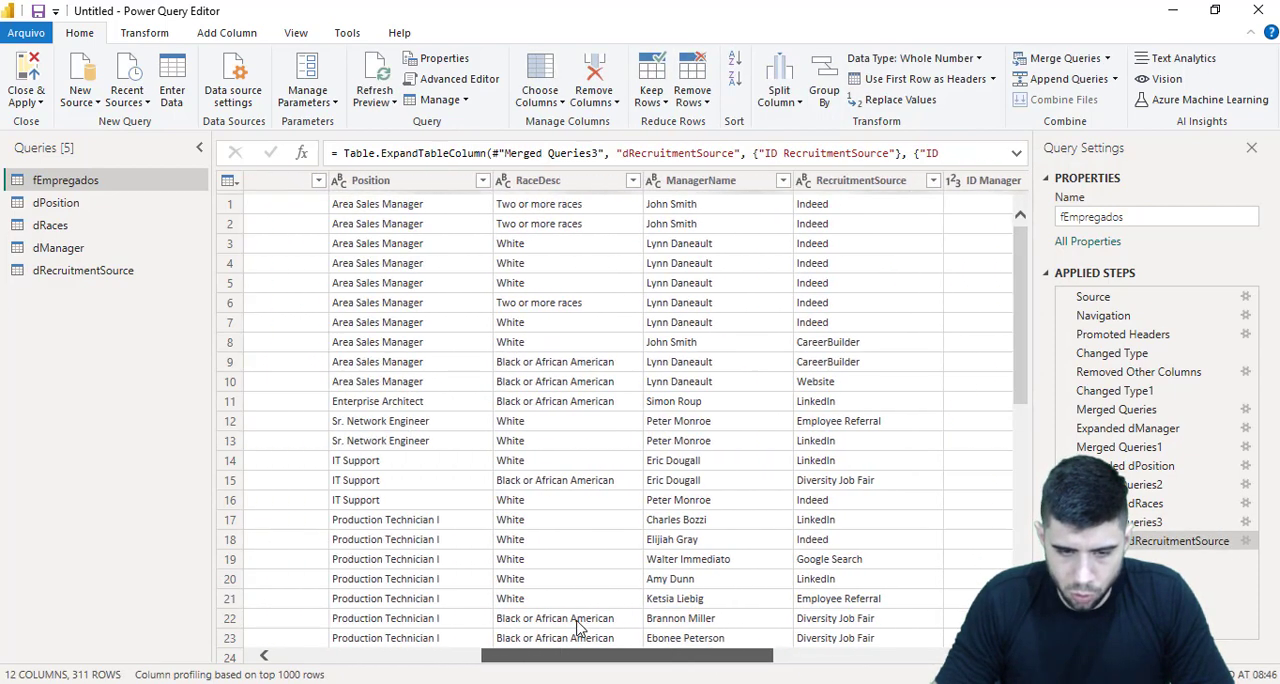
pyautogui.hscroll(-5, 577, 627)
pyautogui.click(653, 182)
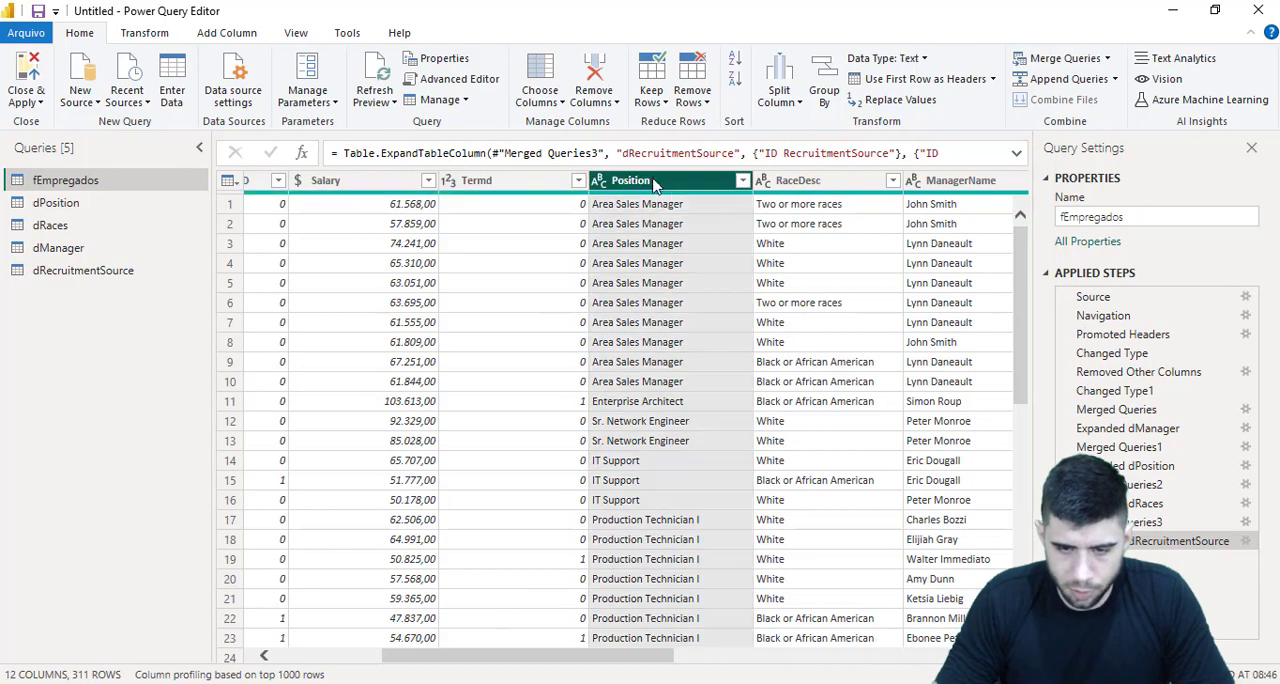
pyautogui.keyDown('ctrl'); pyautogui.click(790, 180); pyautogui.keyUp('ctrl')
pyautogui.keyDown('ctrl'); pyautogui.click(914, 180); pyautogui.keyUp('ctrl')
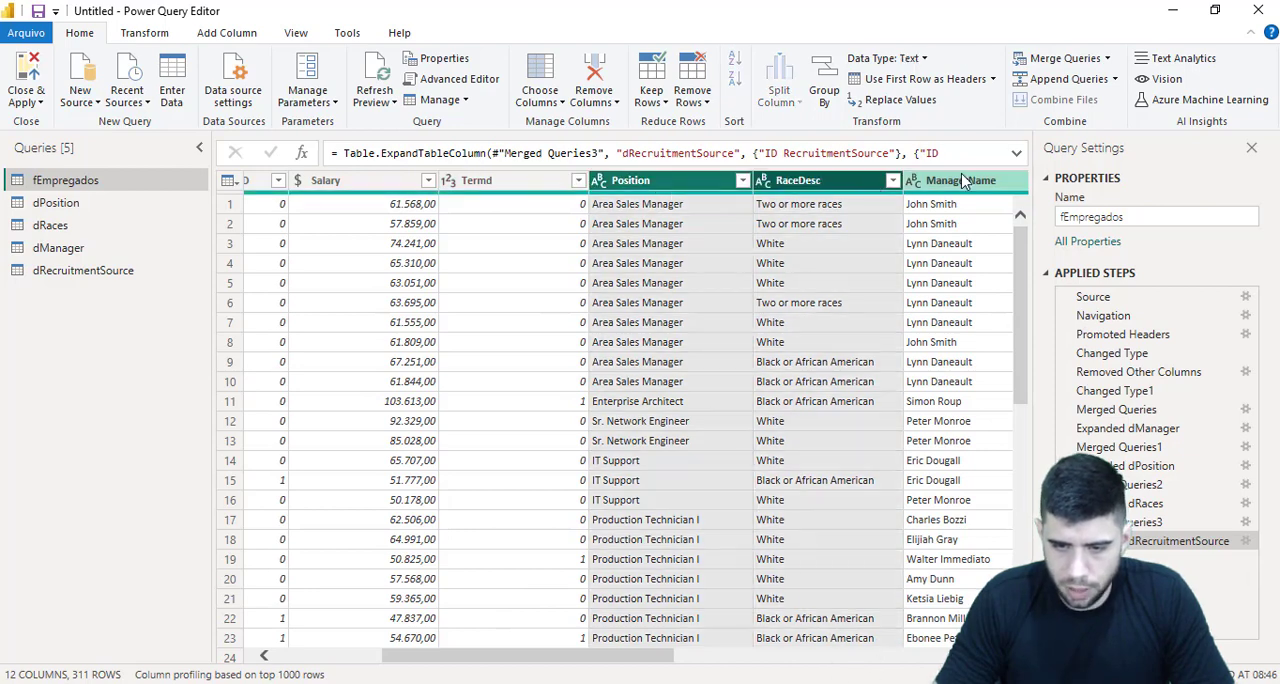
pyautogui.hscroll(6, 670, 652)
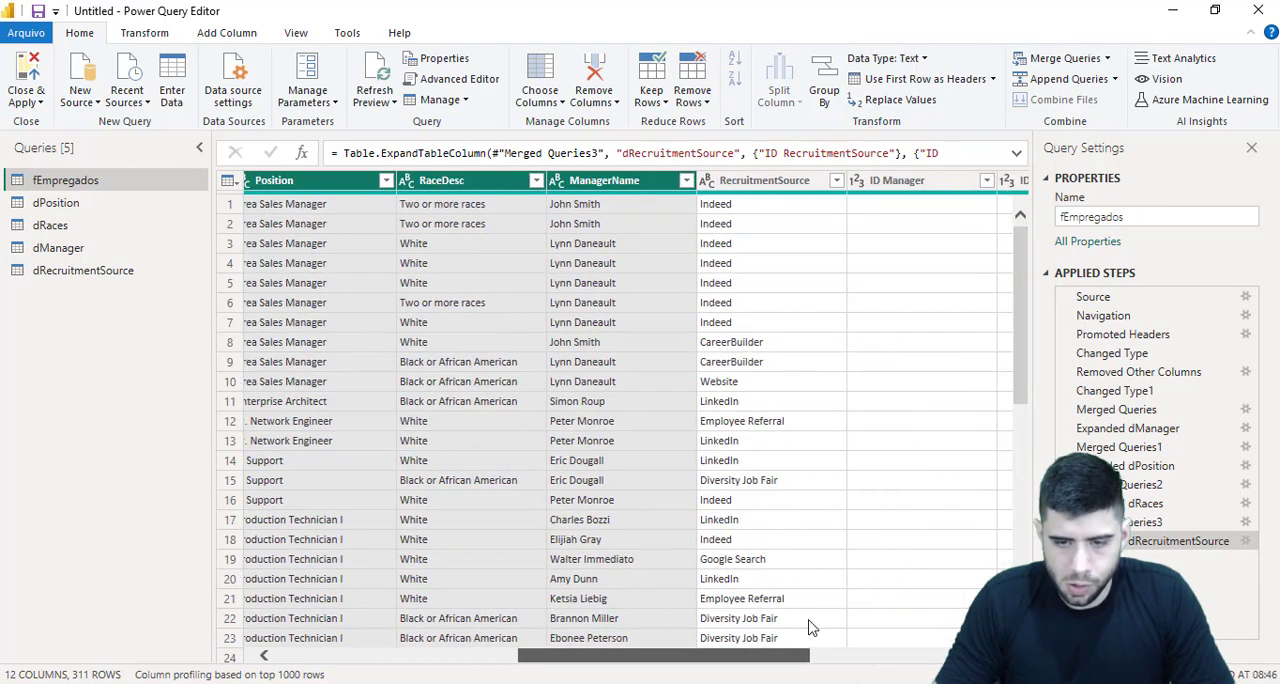
pyautogui.keyDown('ctrl'); pyautogui.click(700, 186); pyautogui.keyUp('ctrl')
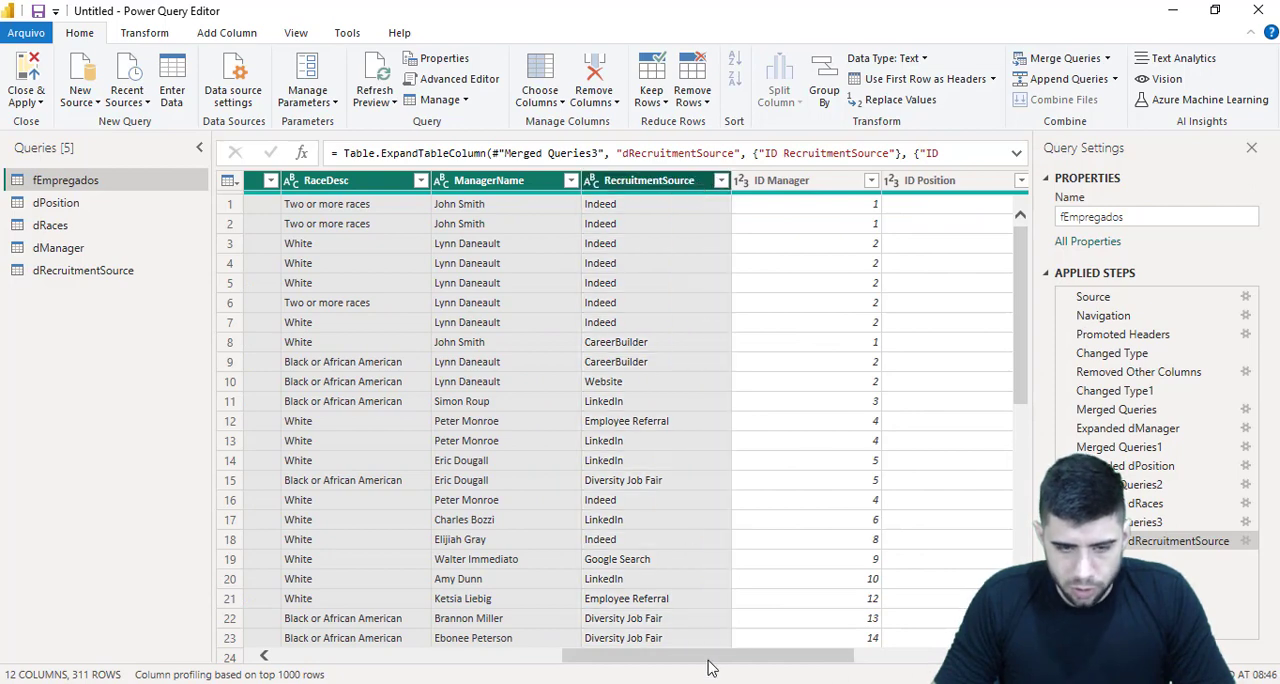
pyautogui.moveTo(708, 660); pyautogui.dragTo(630, 655)
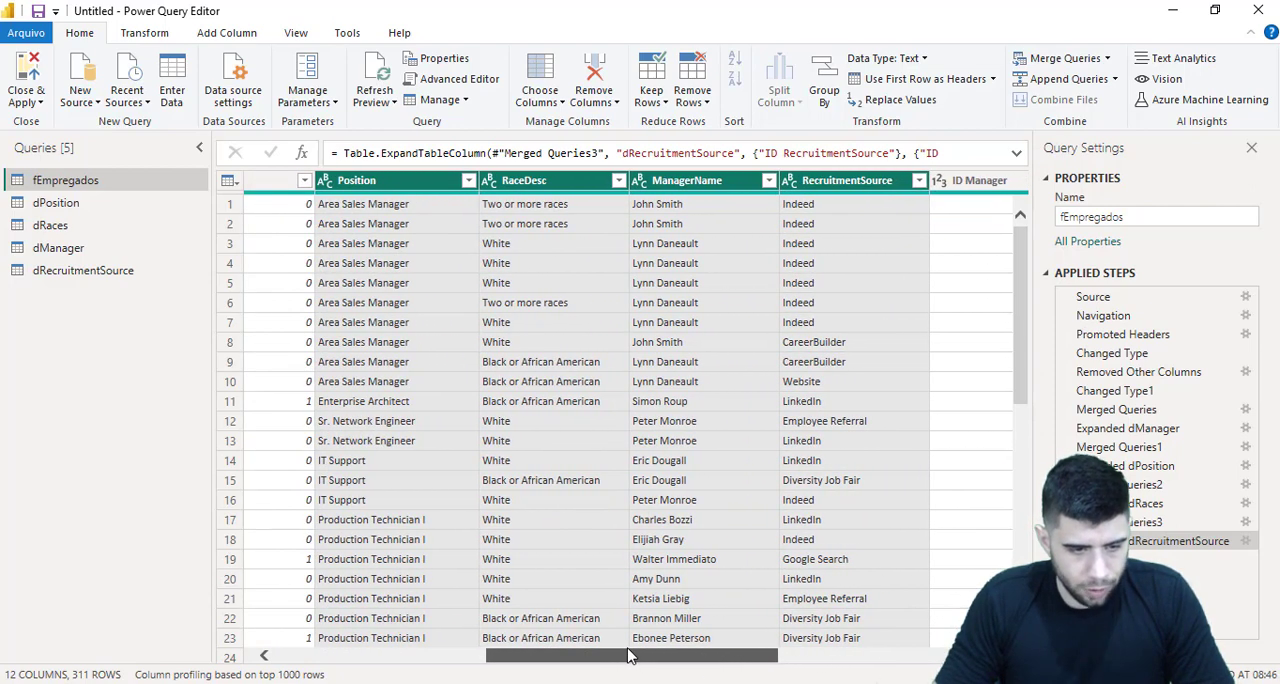
pyautogui.rightClick(858, 182)
pyautogui.click(905, 218)
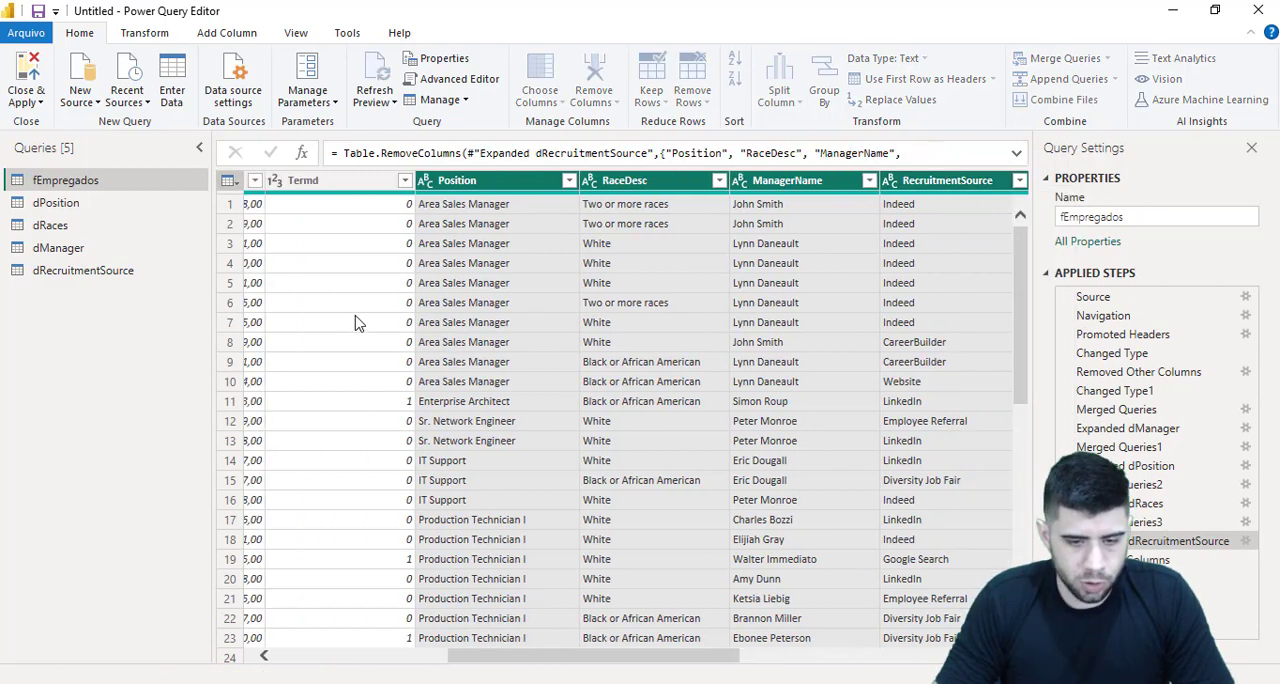
# Apply the pending query changes to load fEmpregados and the four dimension tables into the Power BI Desktop model
pyautogui.moveTo(634, 660); pyautogui.dragTo(343, 675)
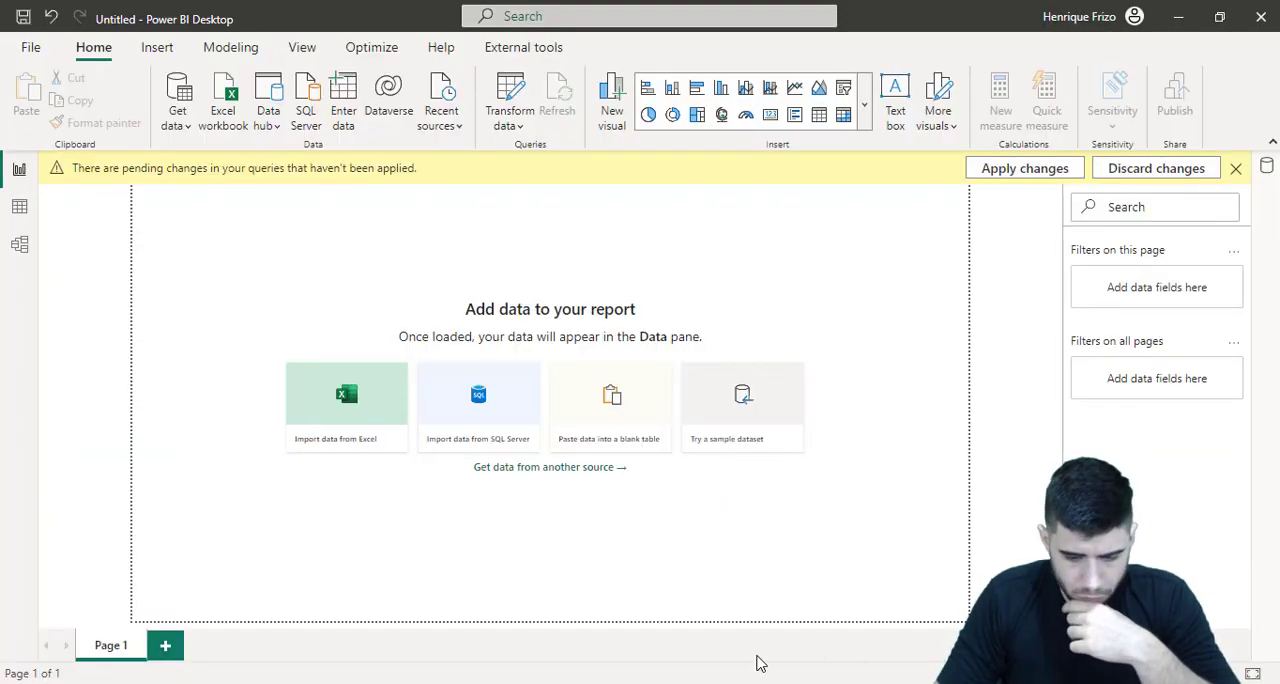
pyautogui.hotkey('alt', 'Tab')
pyautogui.moveTo(851, 13); pyautogui.dragTo(1279, 75)
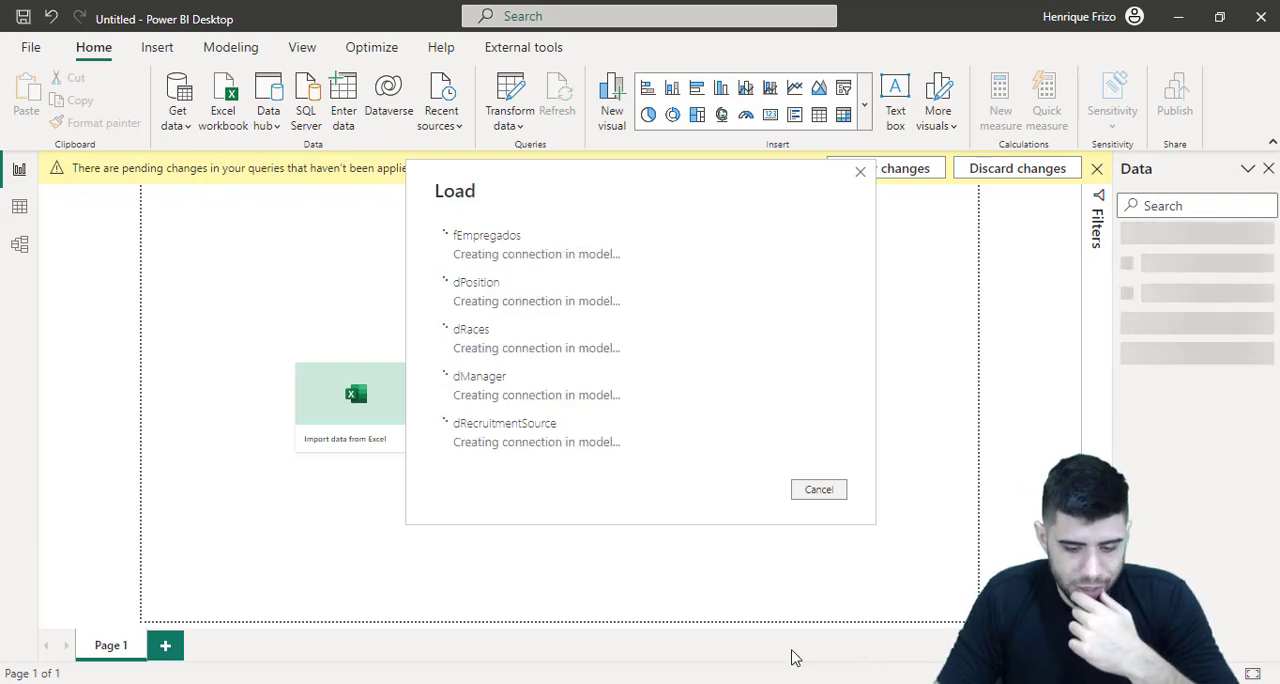
# Switch to the HRDataset_v14_final.xlsx workbook in Excel and examine the PerfScoreID and ManagerName descriptions in the Data Dictionary sheet
pyautogui.hotkey('alt', 'Tab')
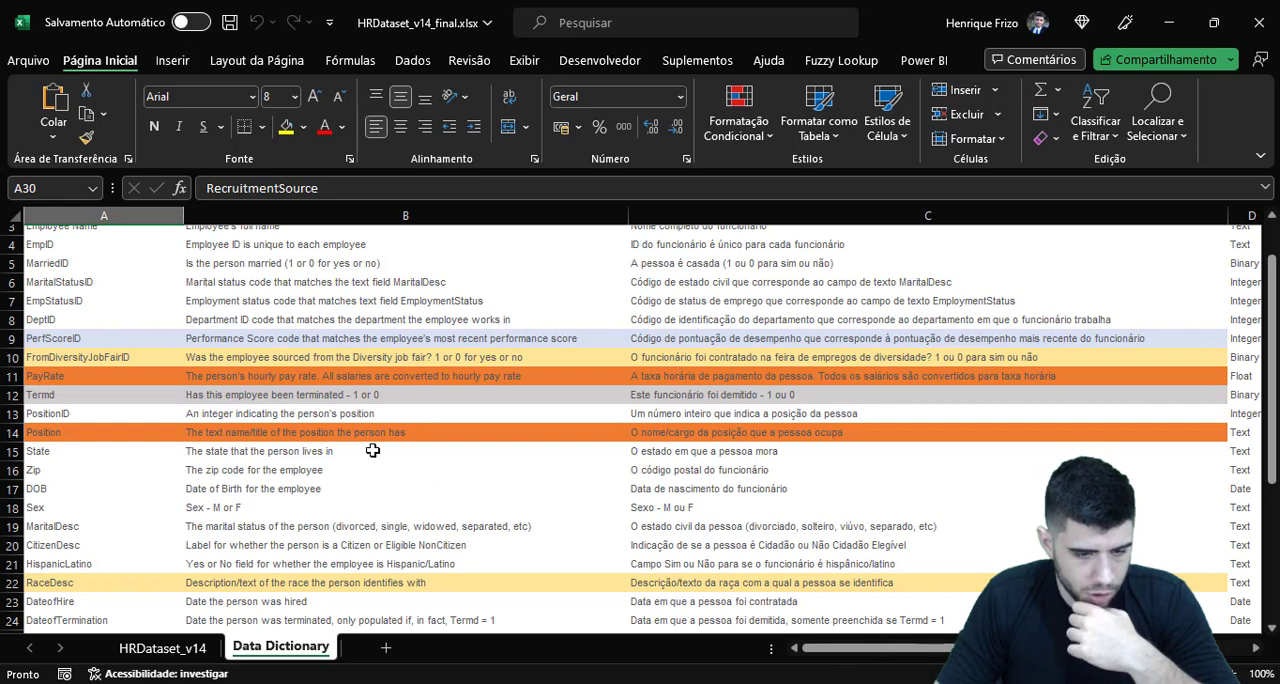
pyautogui.scroll(1, 372, 451)
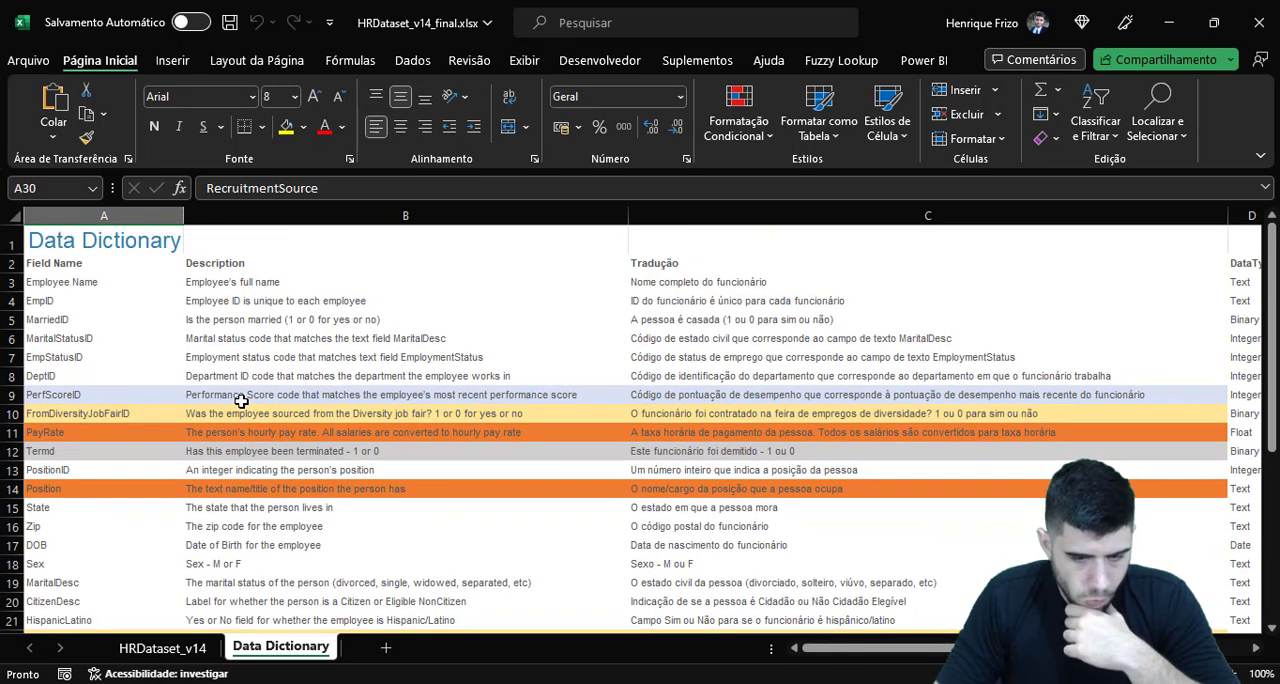
pyautogui.click(677, 394)
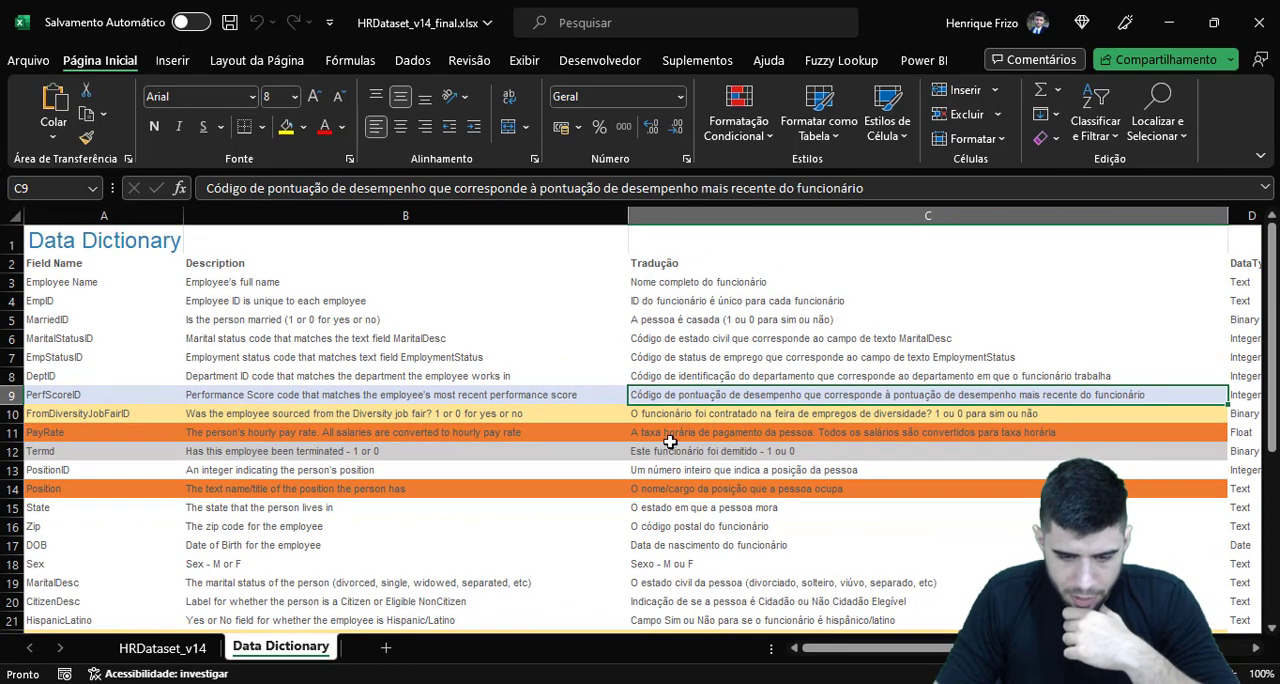
pyautogui.scroll(-4, 416, 507)
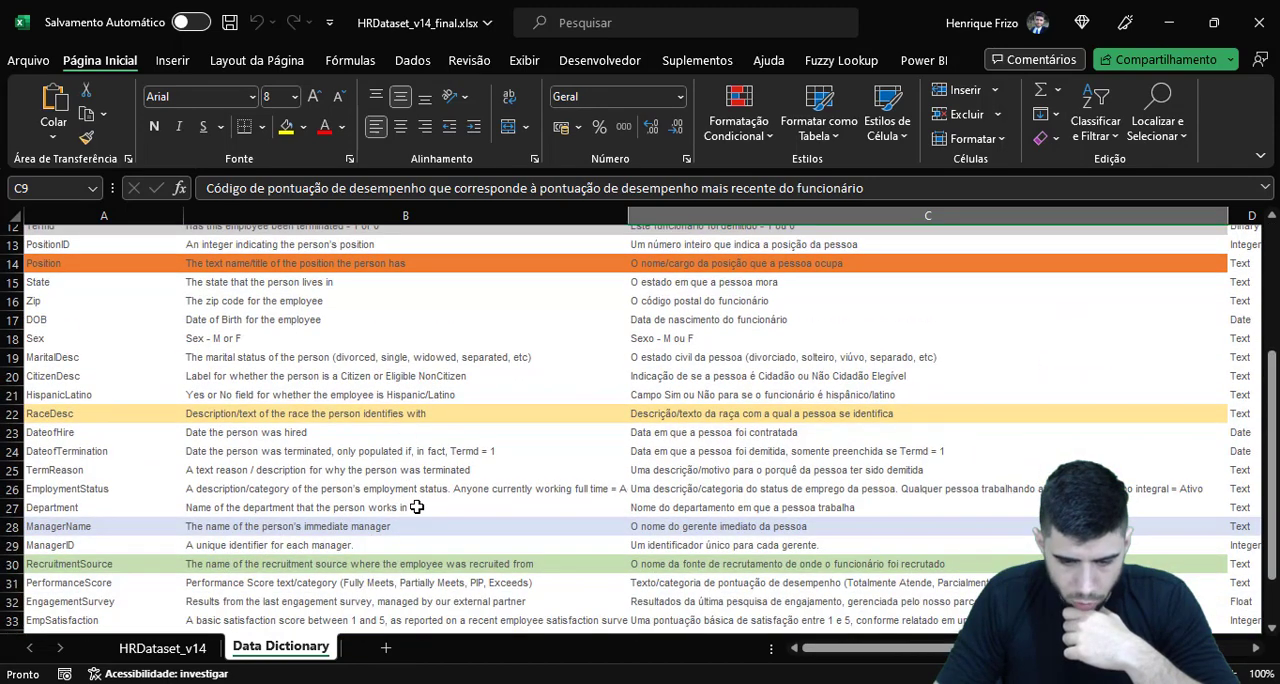
pyautogui.click(677, 530)
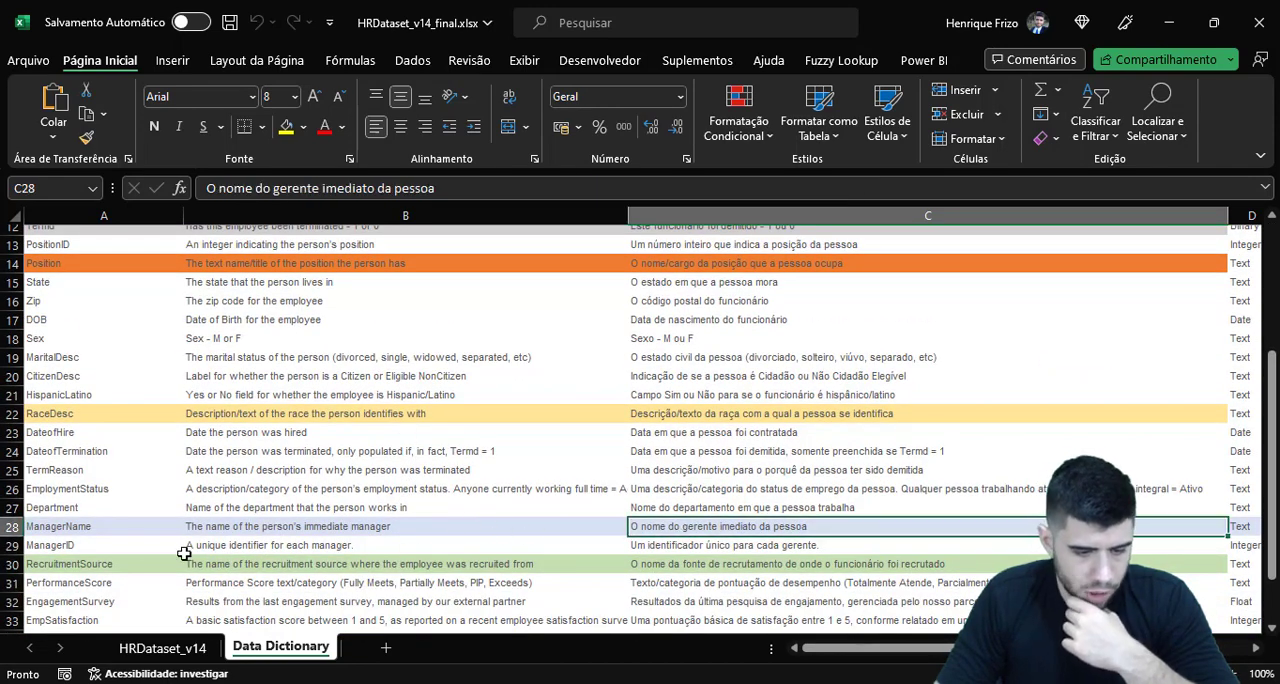
pyautogui.moveTo(271, 526); pyautogui.dragTo(757, 529)
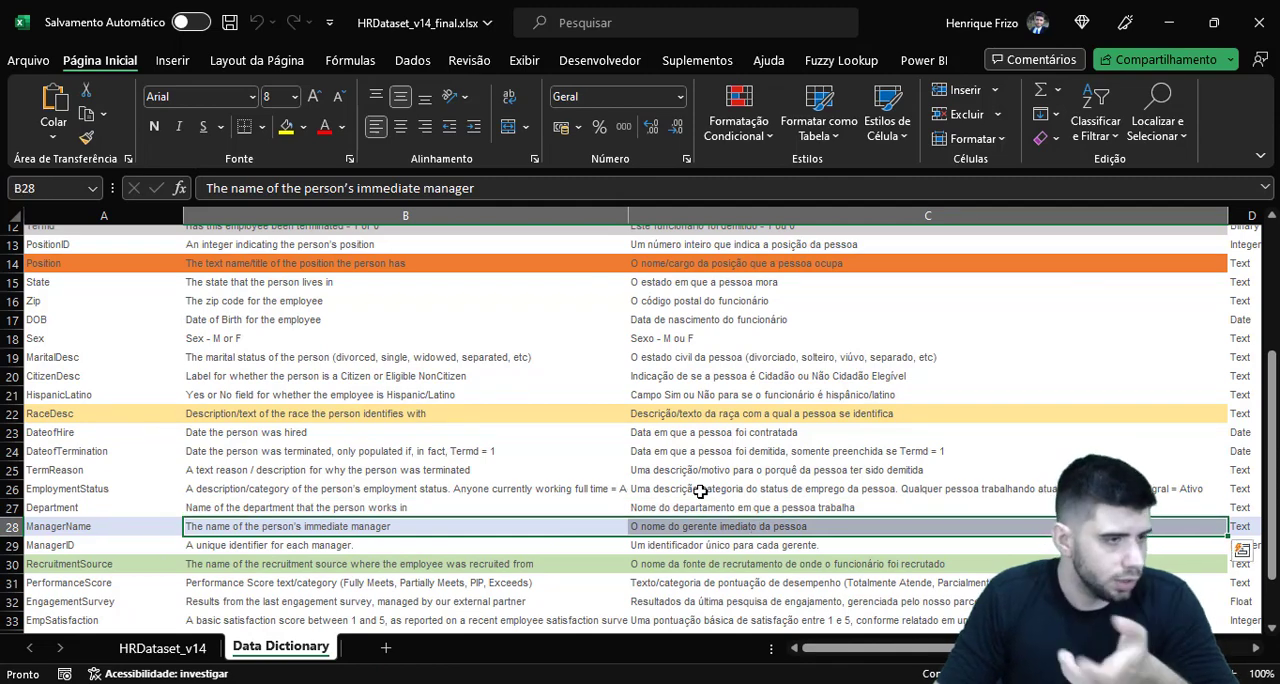
pyautogui.scroll(4, 677, 468)
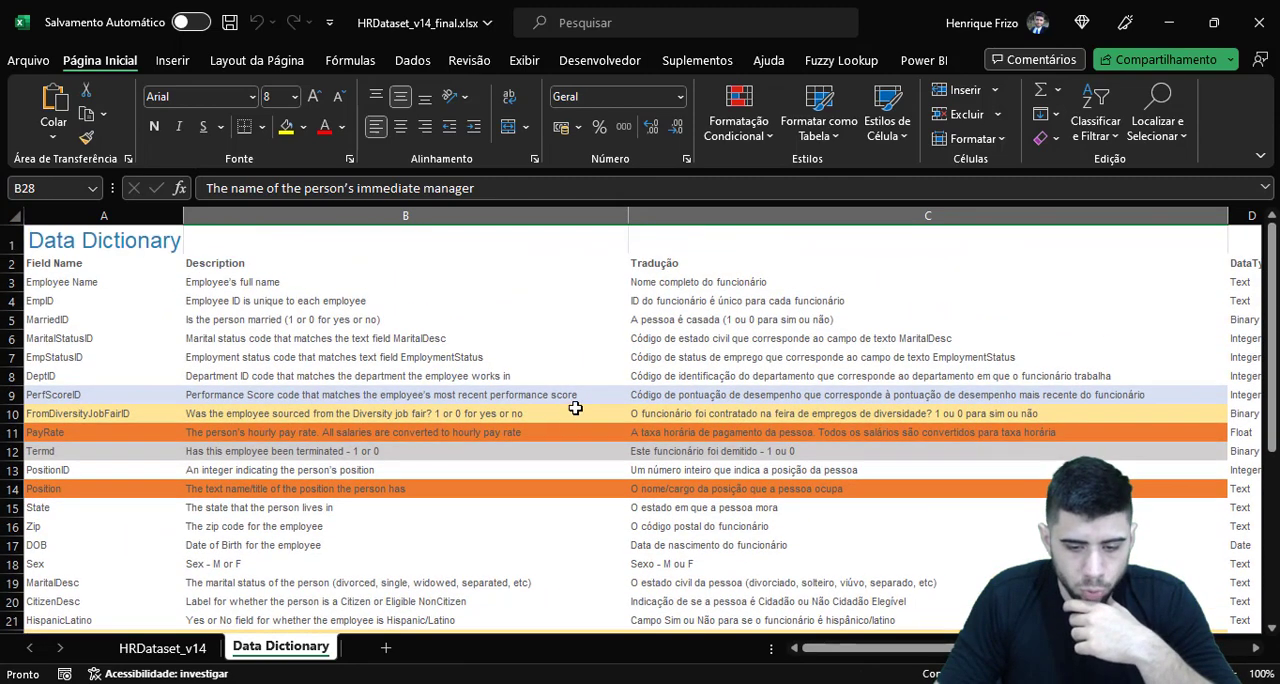
pyautogui.moveTo(545, 396); pyautogui.dragTo(651, 395)
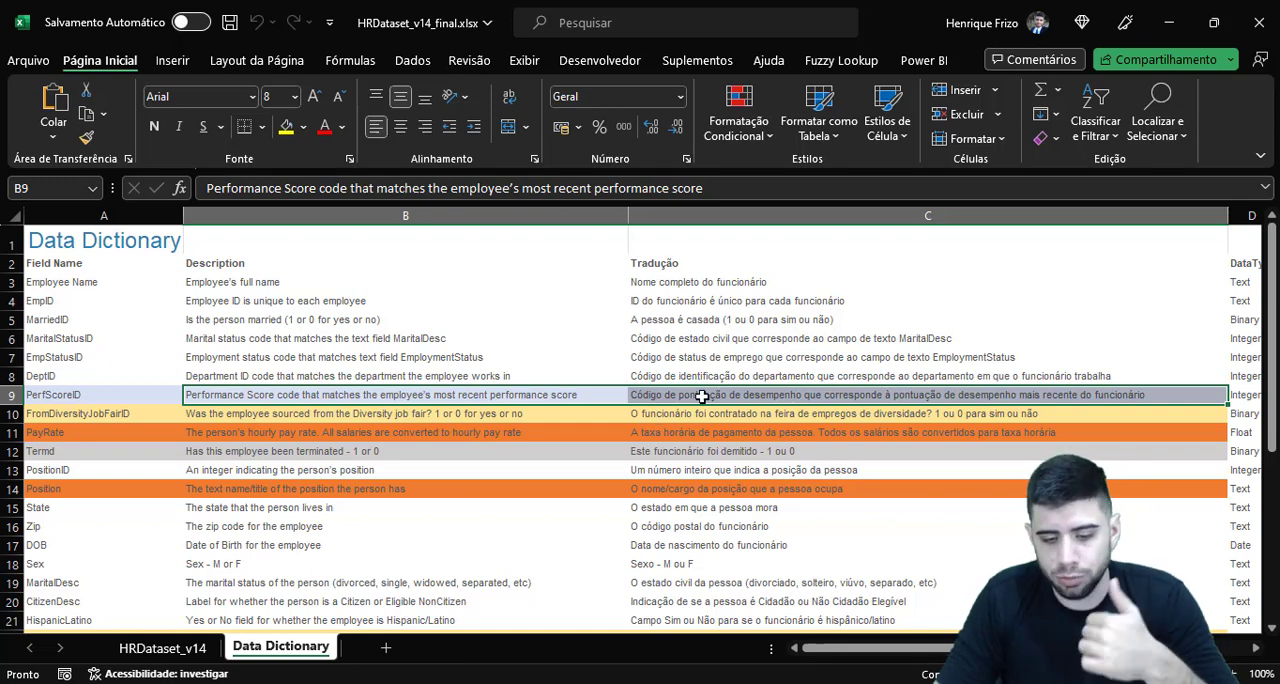
pyautogui.click(700, 396)
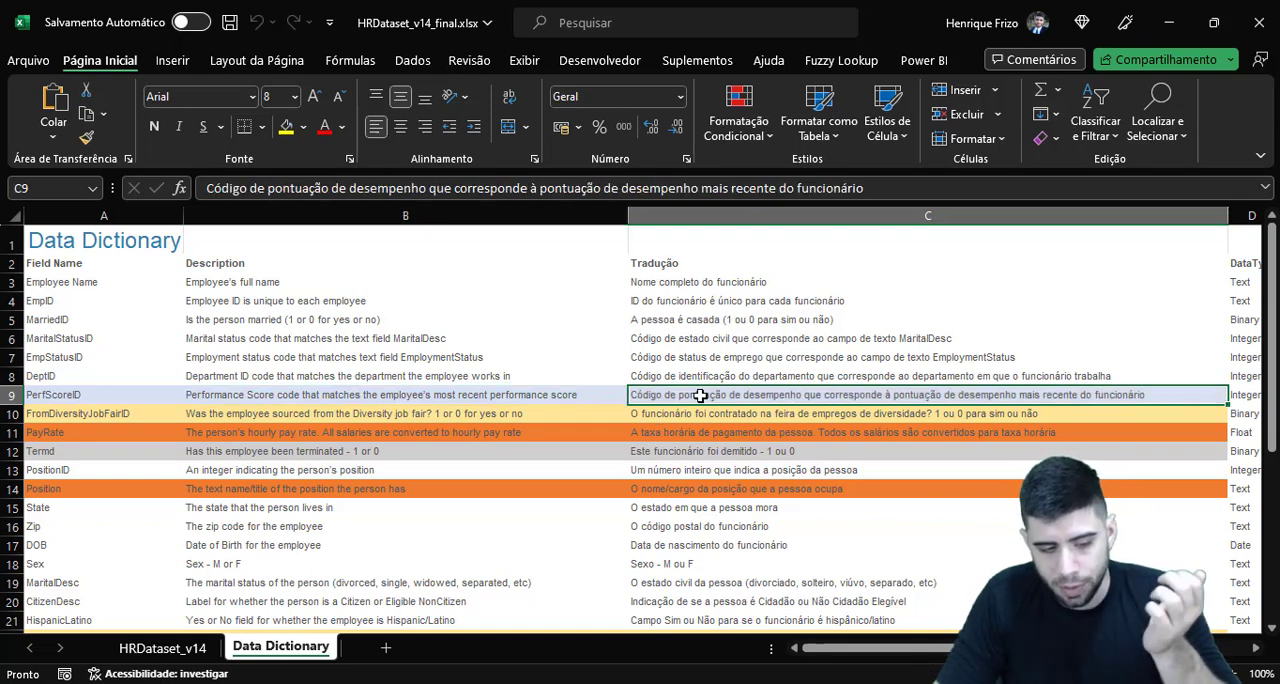
pyautogui.click(467, 400)
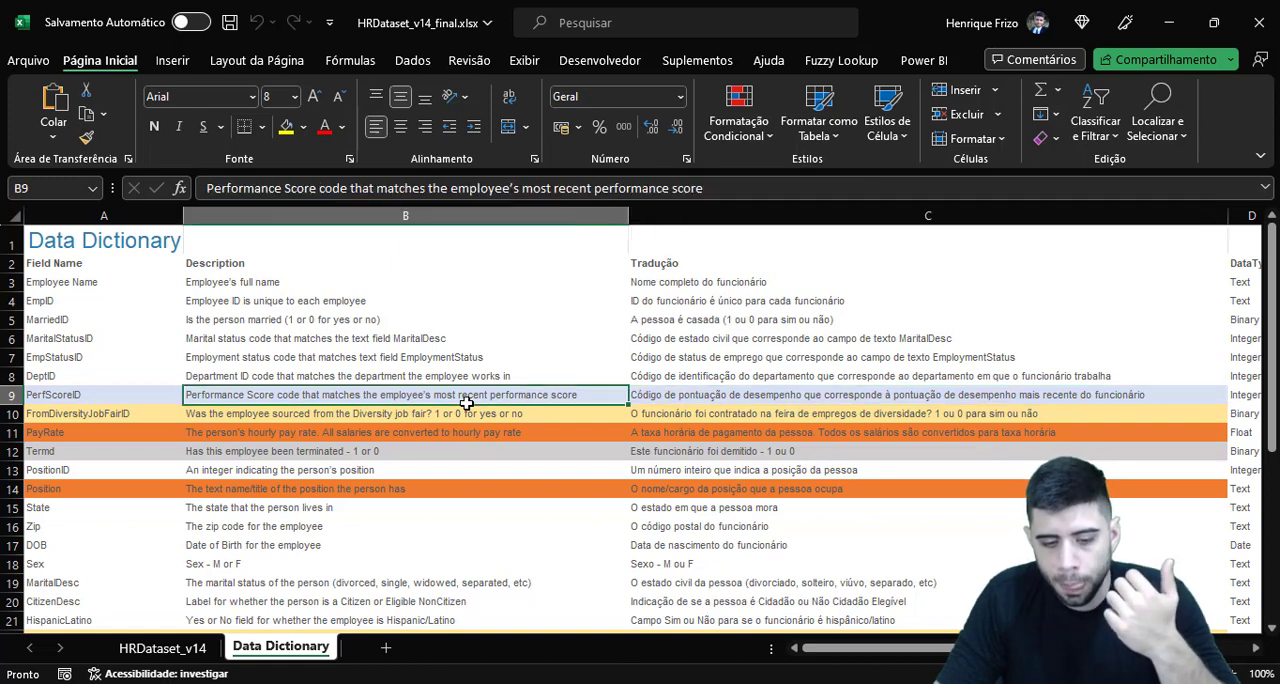
# Switch back to Power BI Desktop and create an empty table named Medidas in the model
pyautogui.click(645, 394)
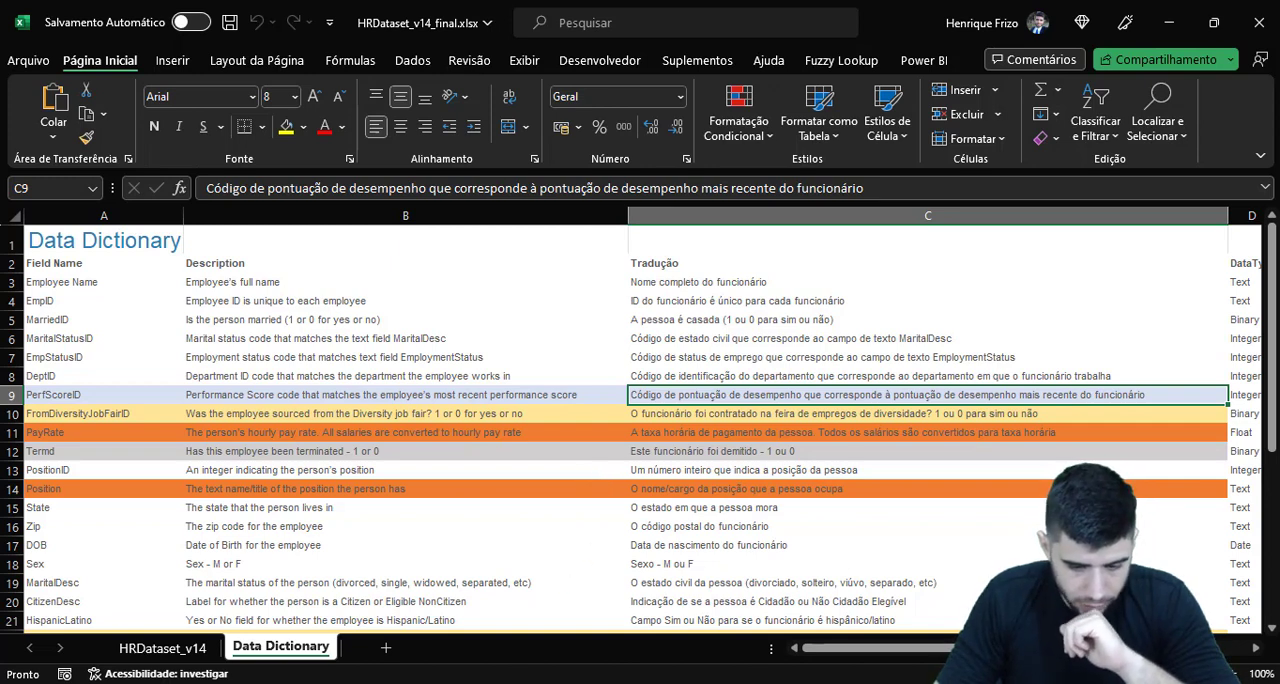
pyautogui.click(548, 632)
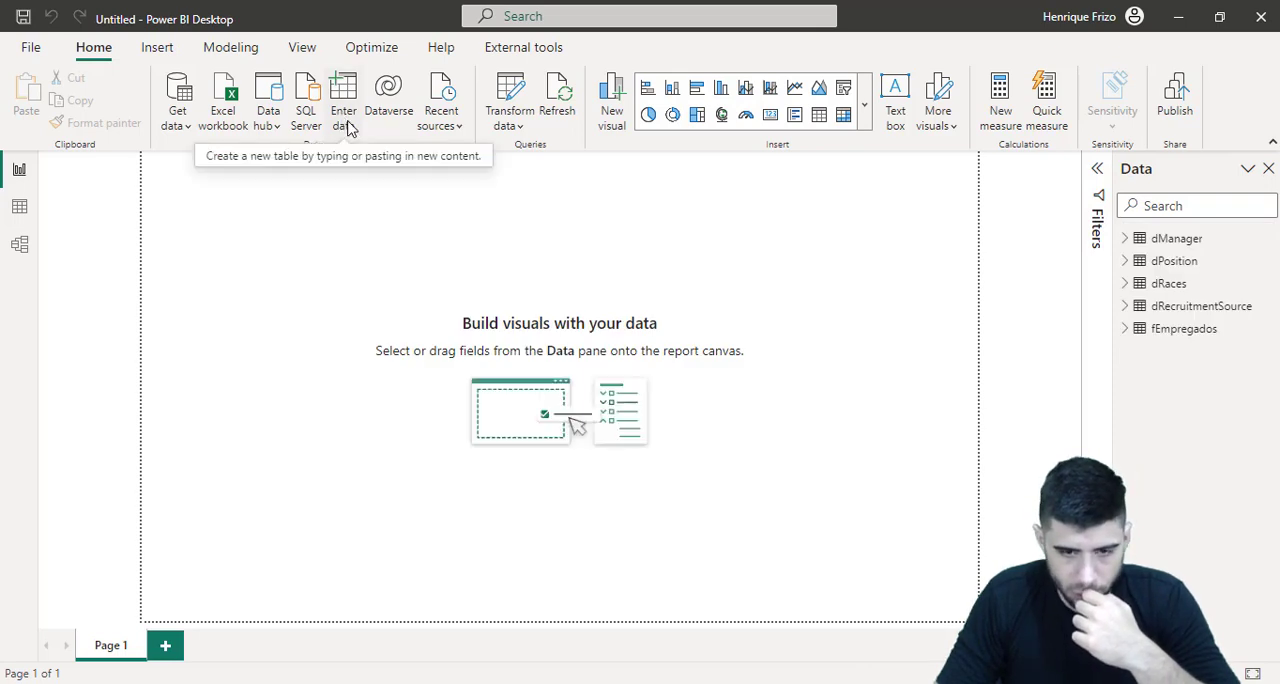
pyautogui.click(346, 124)
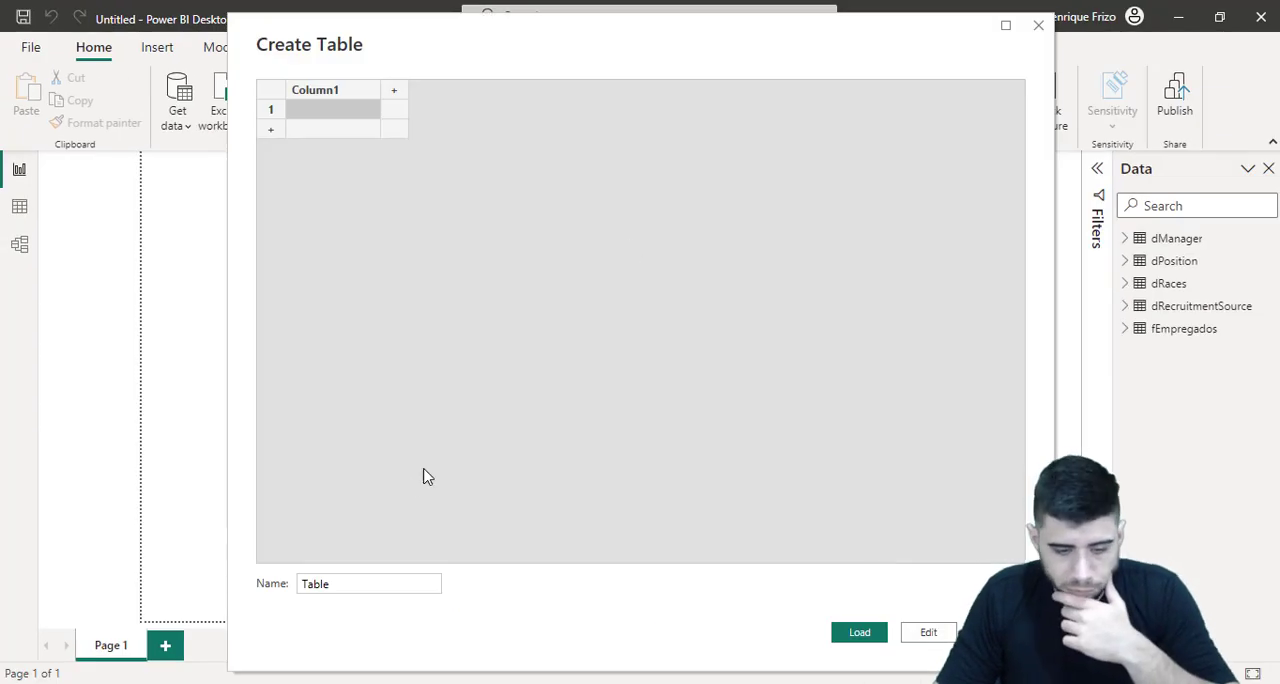
pyautogui.doubleClick(301, 580)
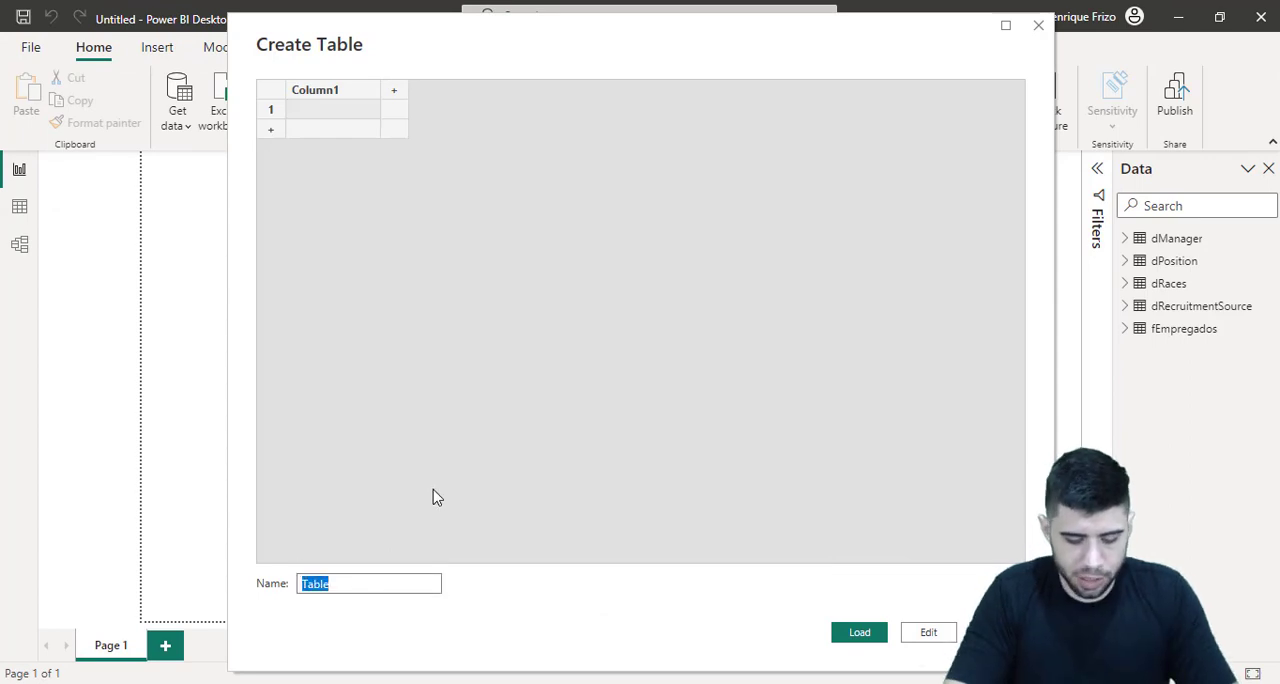
pyautogui.write('Medid')
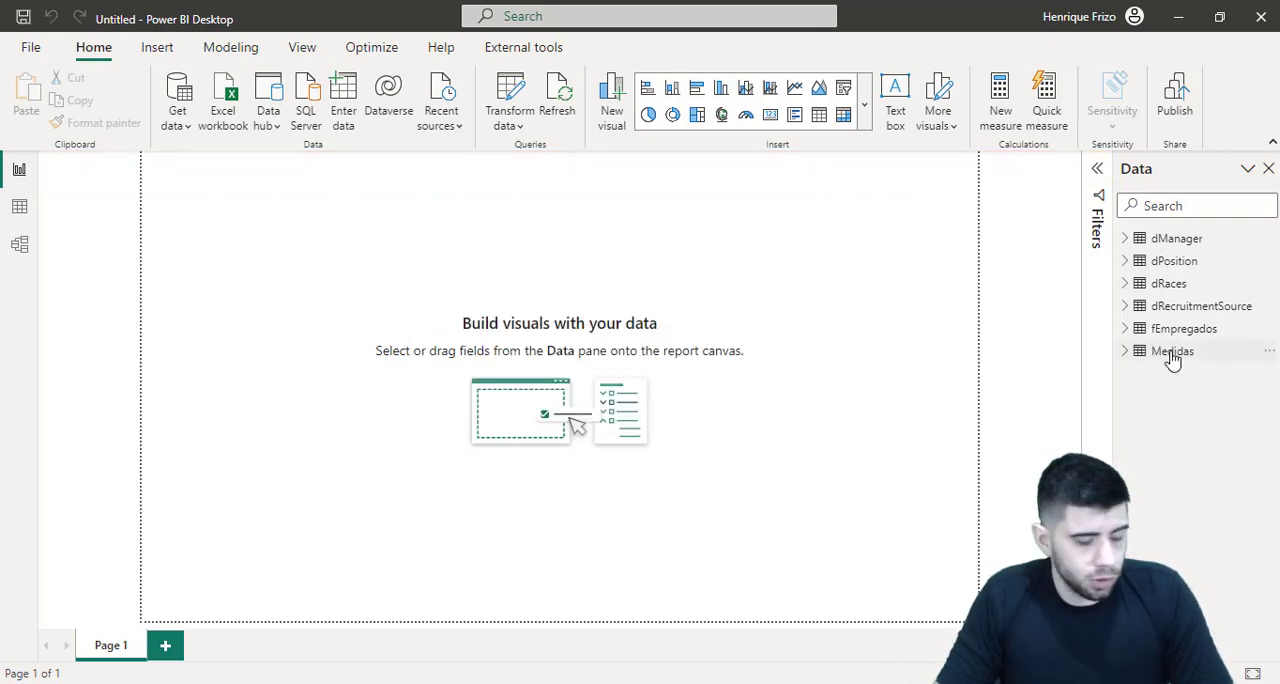
# Add a new measure named Media Scores to the Medidas table and begin its formula with the AVERAGE function
pyautogui.rightClick(1172, 358)
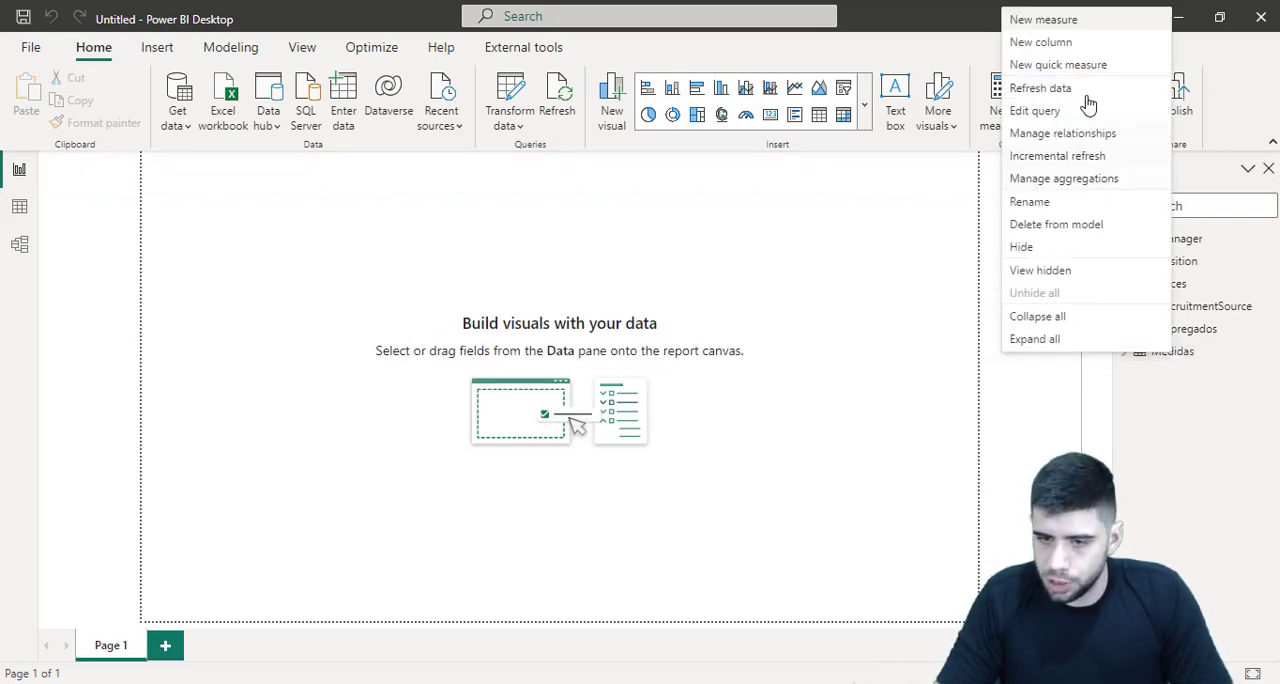
pyautogui.click(1057, 22)
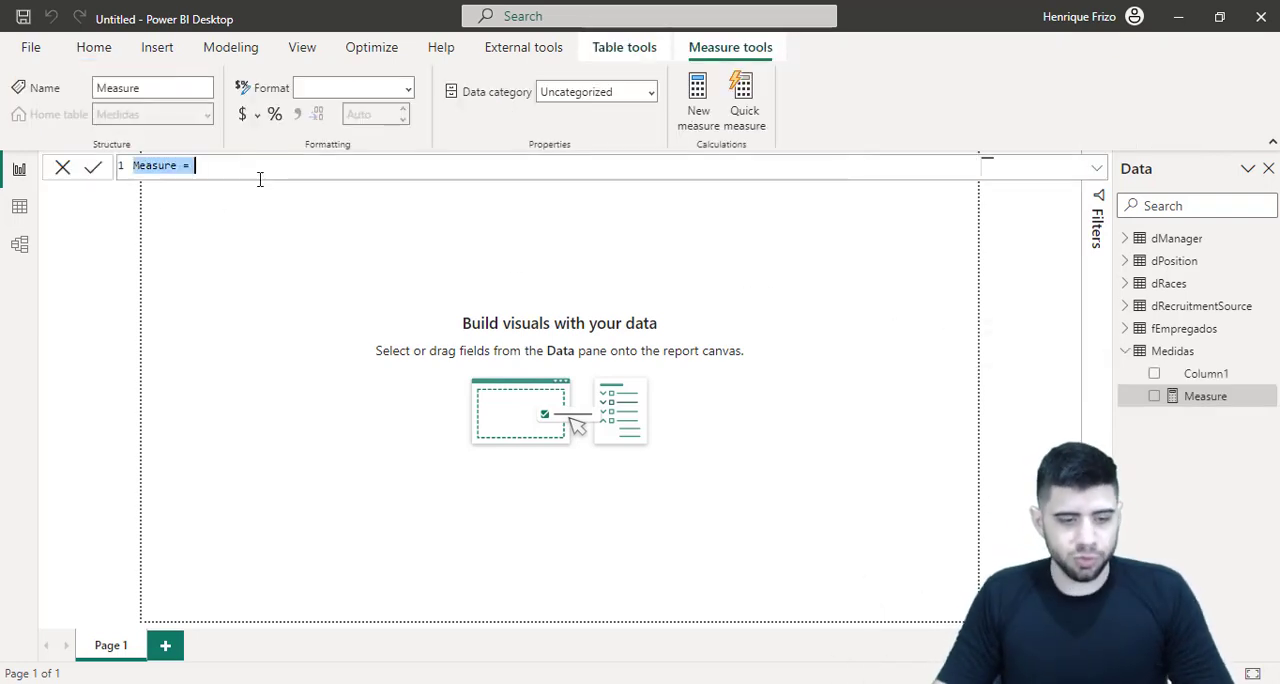
pyautogui.write('Medi')
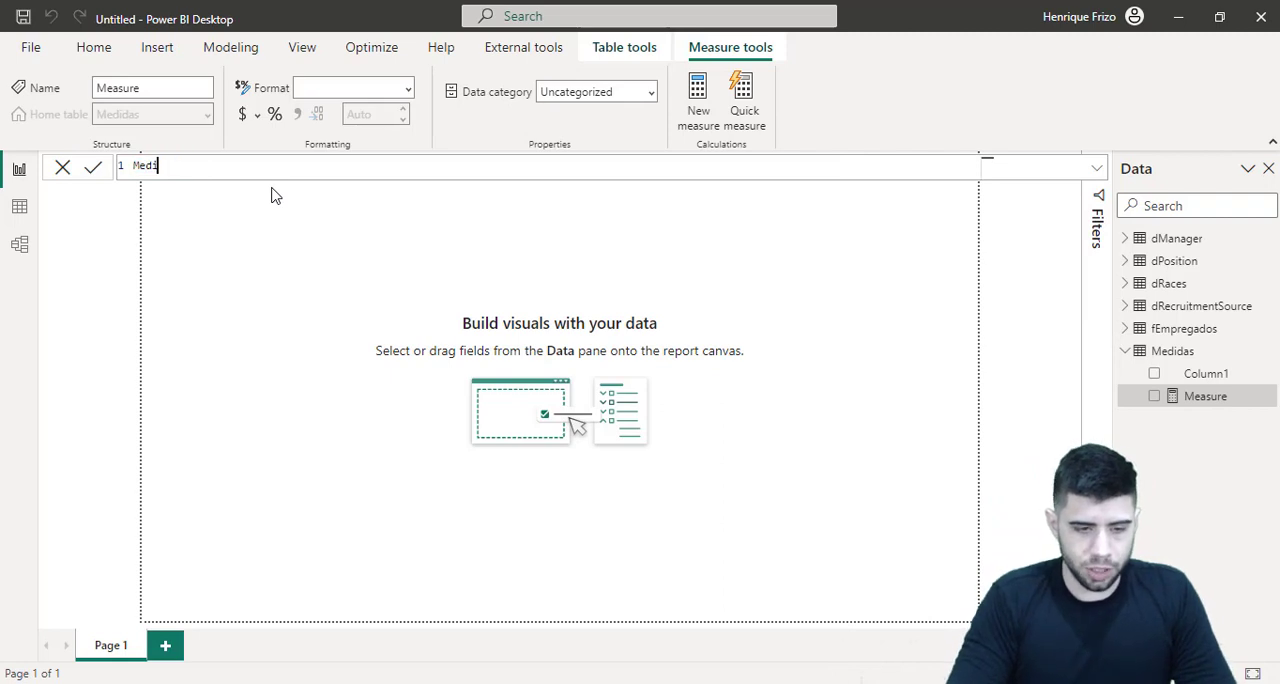
pyautogui.write('a Scores =')
pyautogui.hotkey('shift', 'Return')
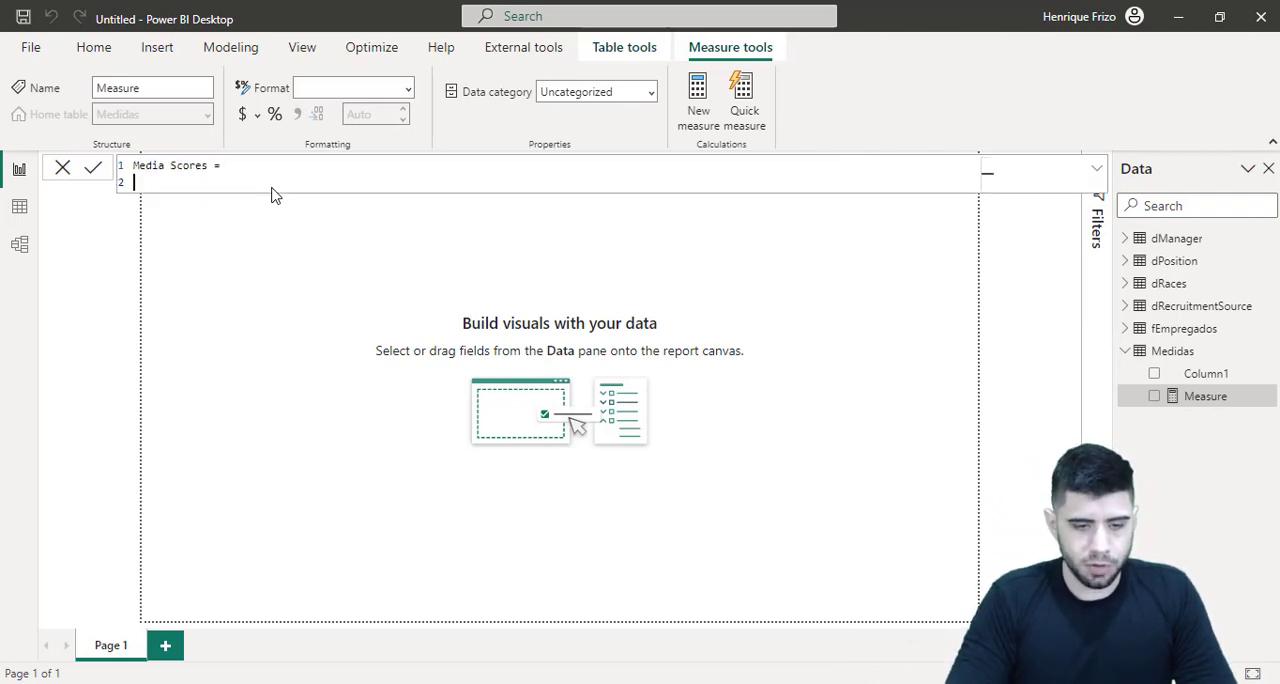
pyautogui.write('ave')
pyautogui.press('Tab')
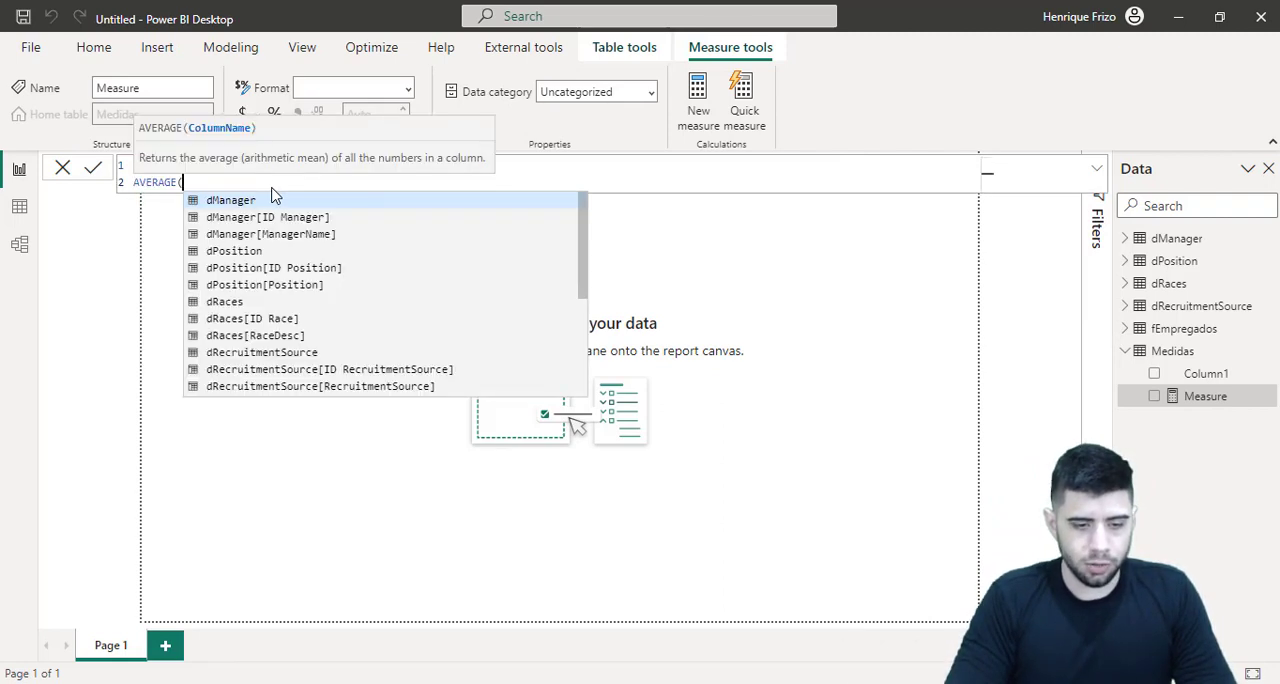
pyautogui.hotkey('shift', 'Return')
pyautogui.write('f')
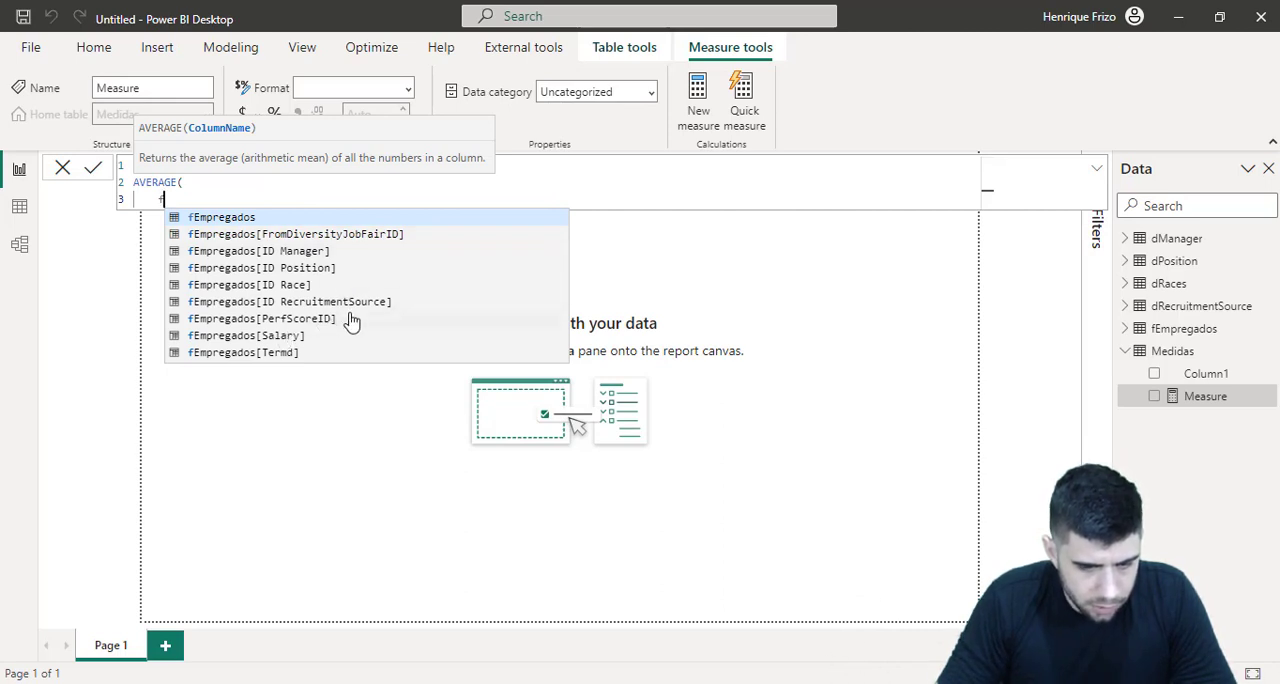
pyautogui.press('Escape')
pyautogui.press('Escape')
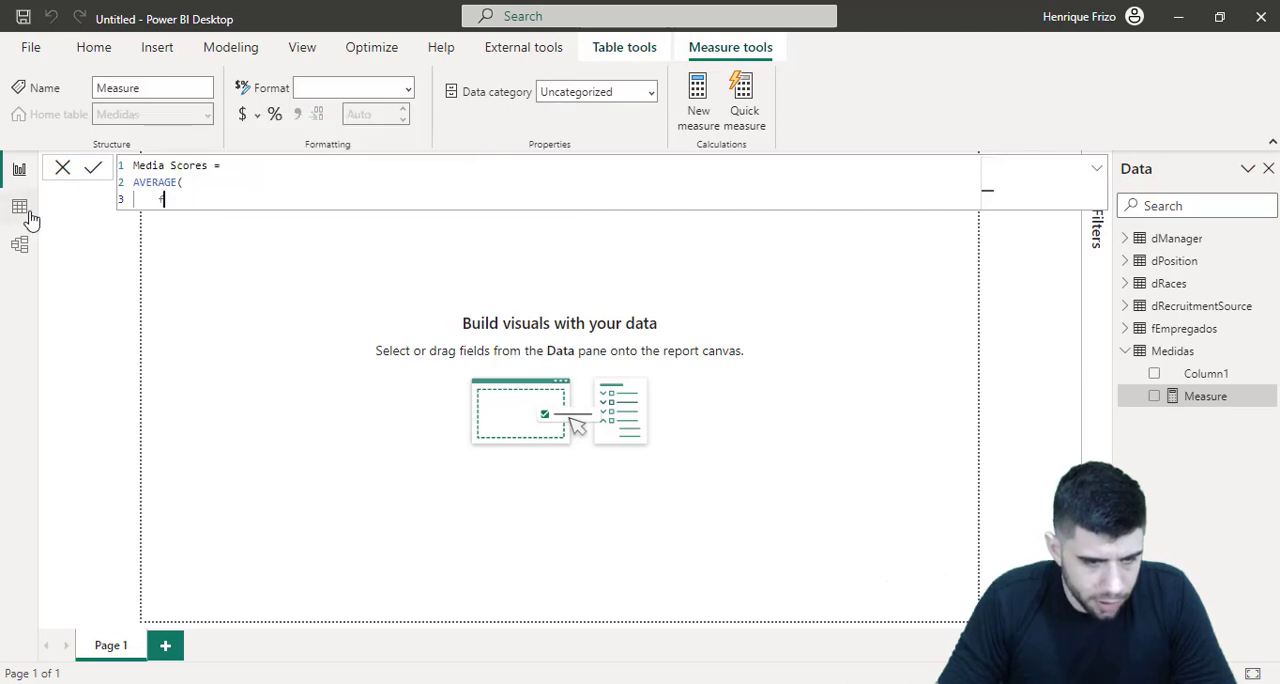
# Examine the PerfScoreID values of the fEmpregados table in the data view
pyautogui.click(37, 213)
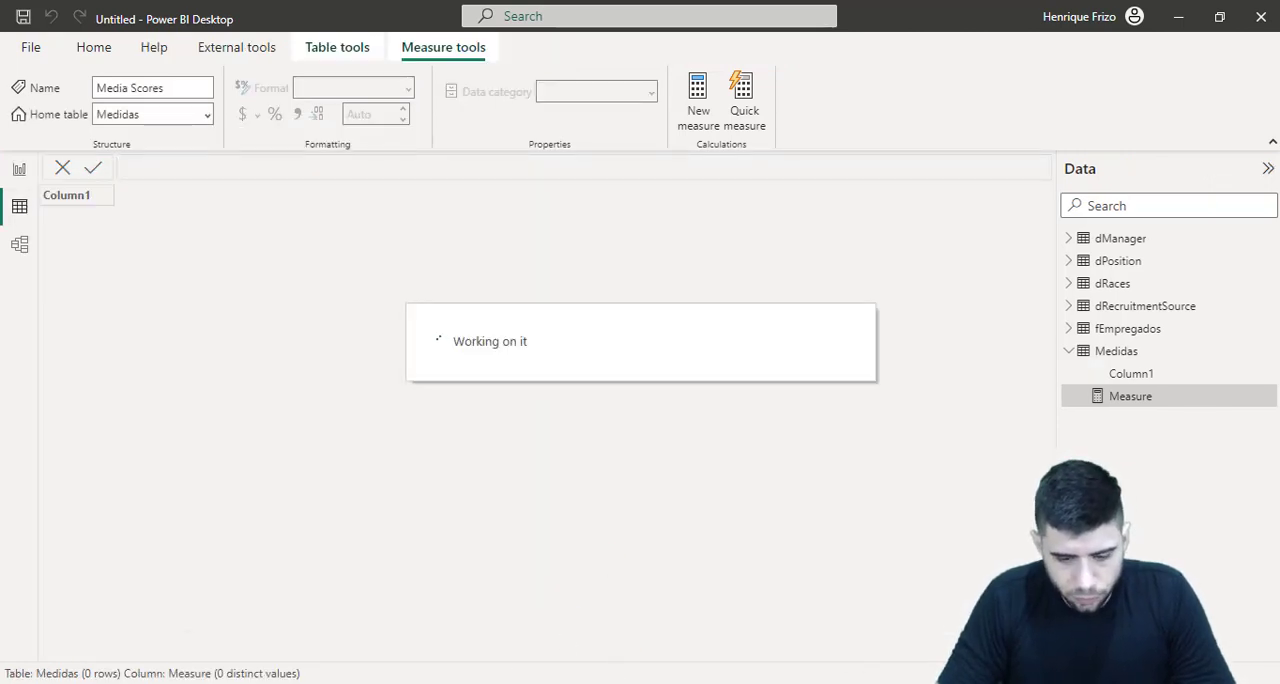
pyautogui.hotkey('alt', 'Tab')
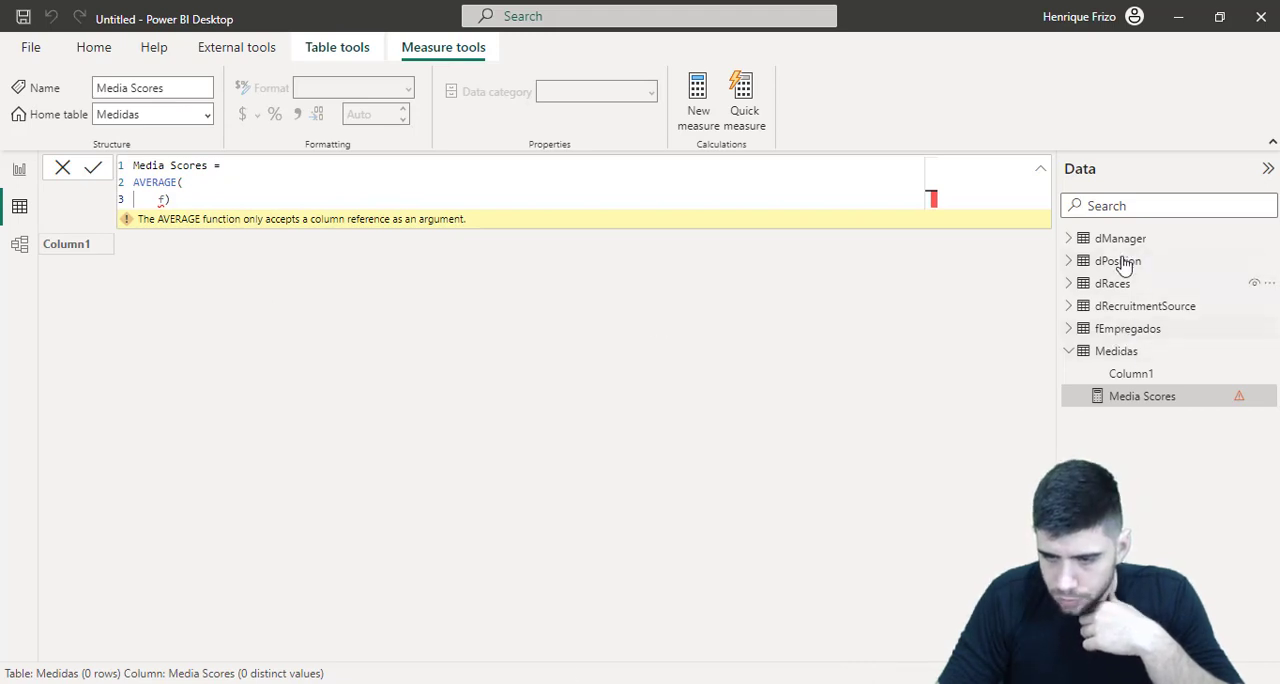
pyautogui.click(1125, 329)
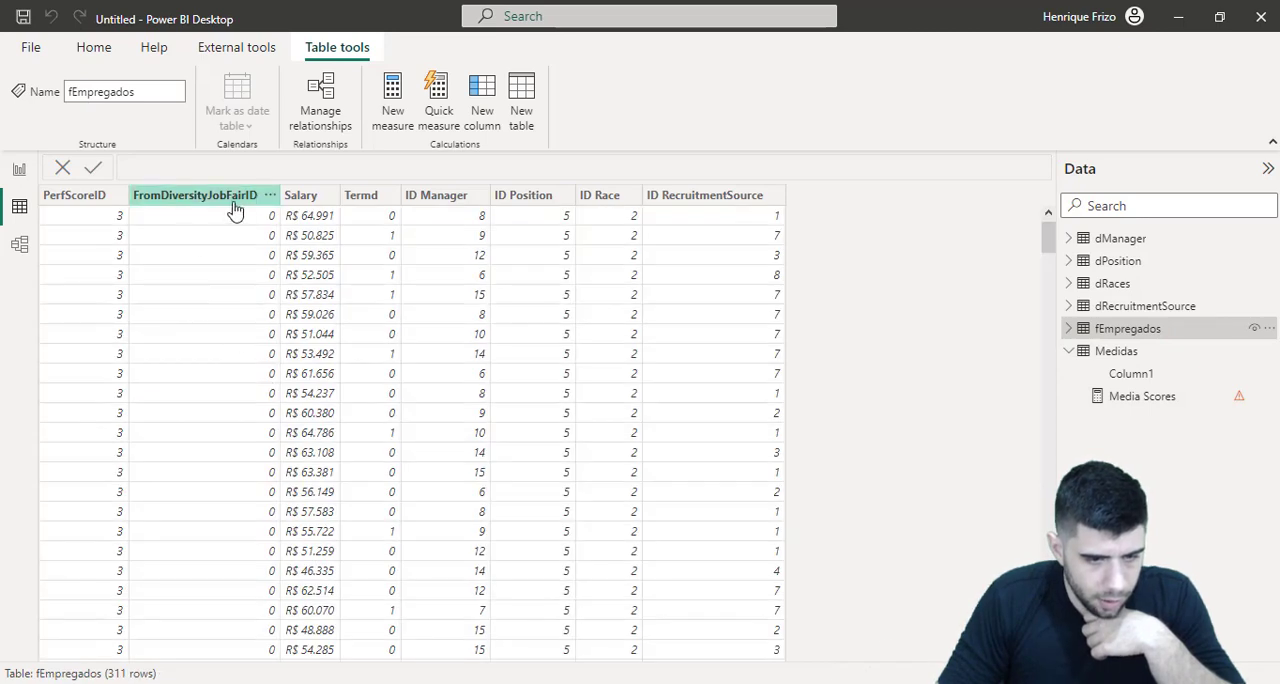
pyautogui.click(91, 204)
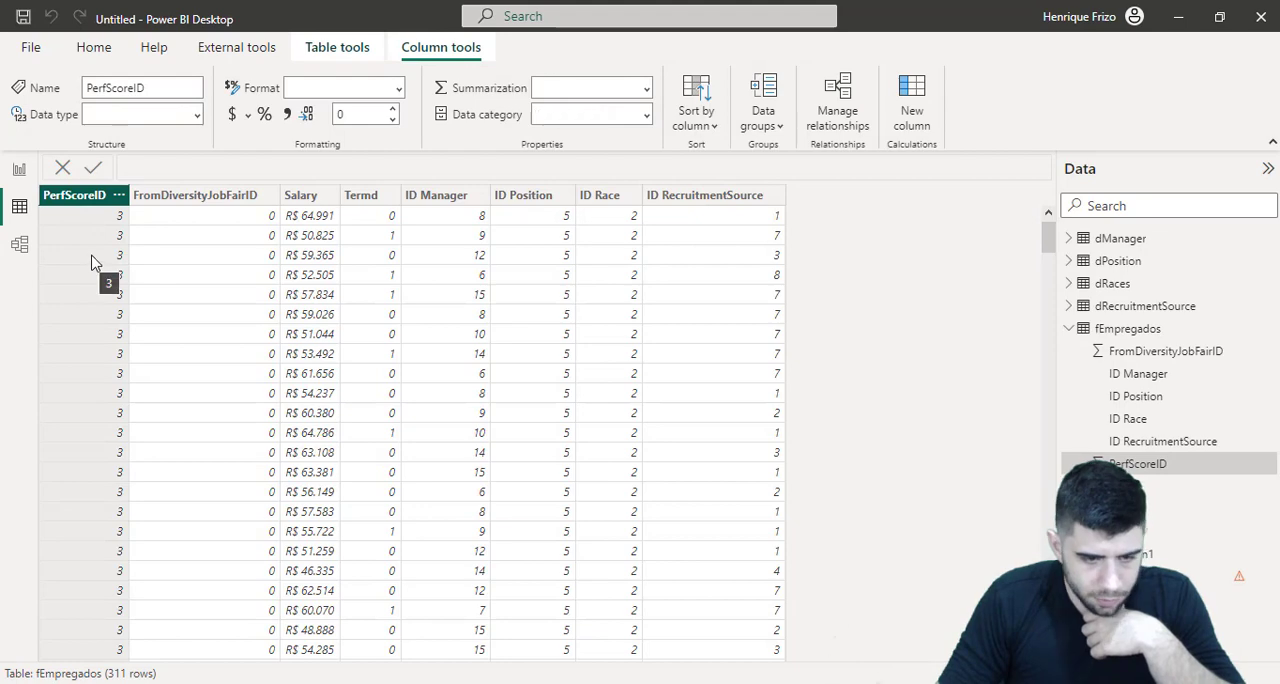
pyautogui.scroll(-12, 94, 290)
pyautogui.scroll(-10, 99, 323)
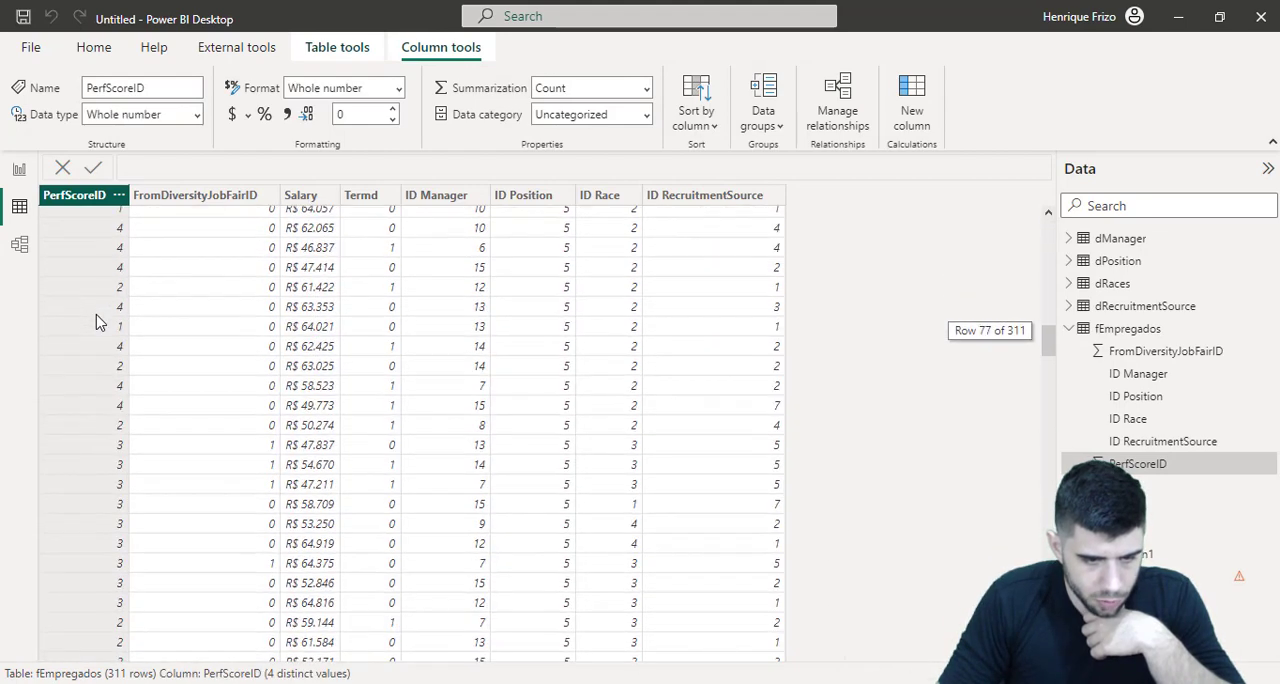
pyautogui.scroll(15, 99, 323)
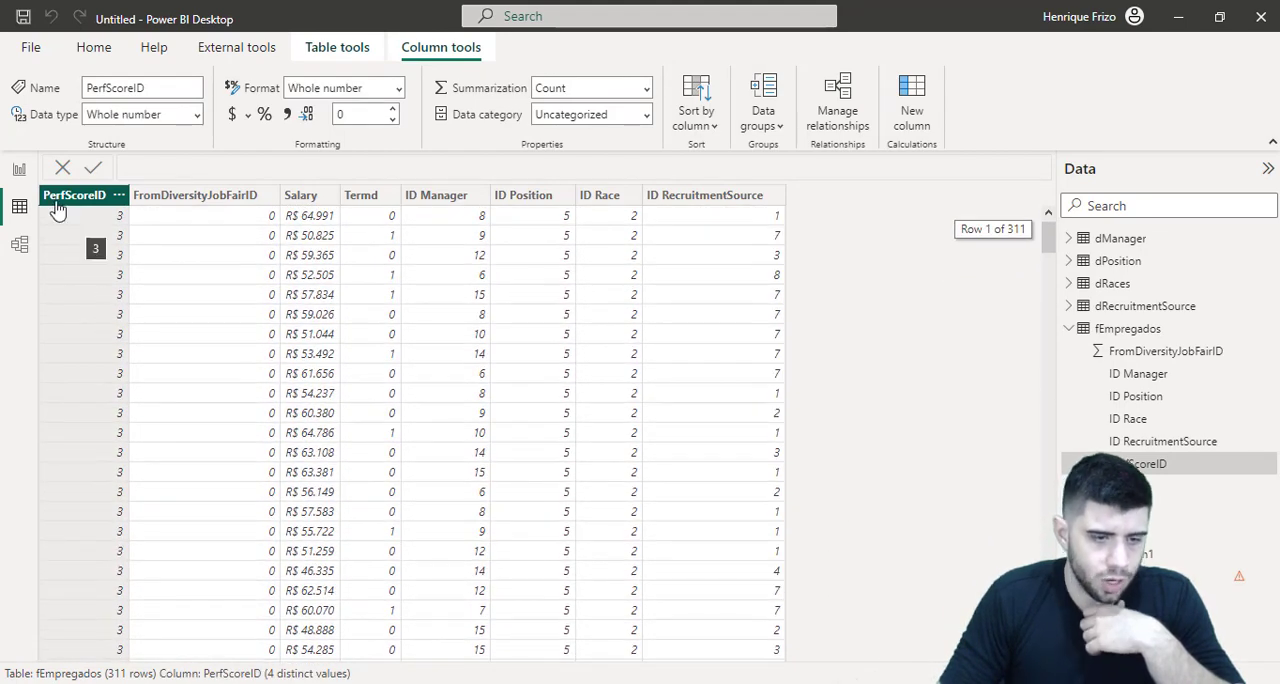
# Return to the report view and complete the Media Scores measure as AVERAGE(fEmpregados[PerfScoreID])
pyautogui.click(19, 169)
pyautogui.click(175, 255)
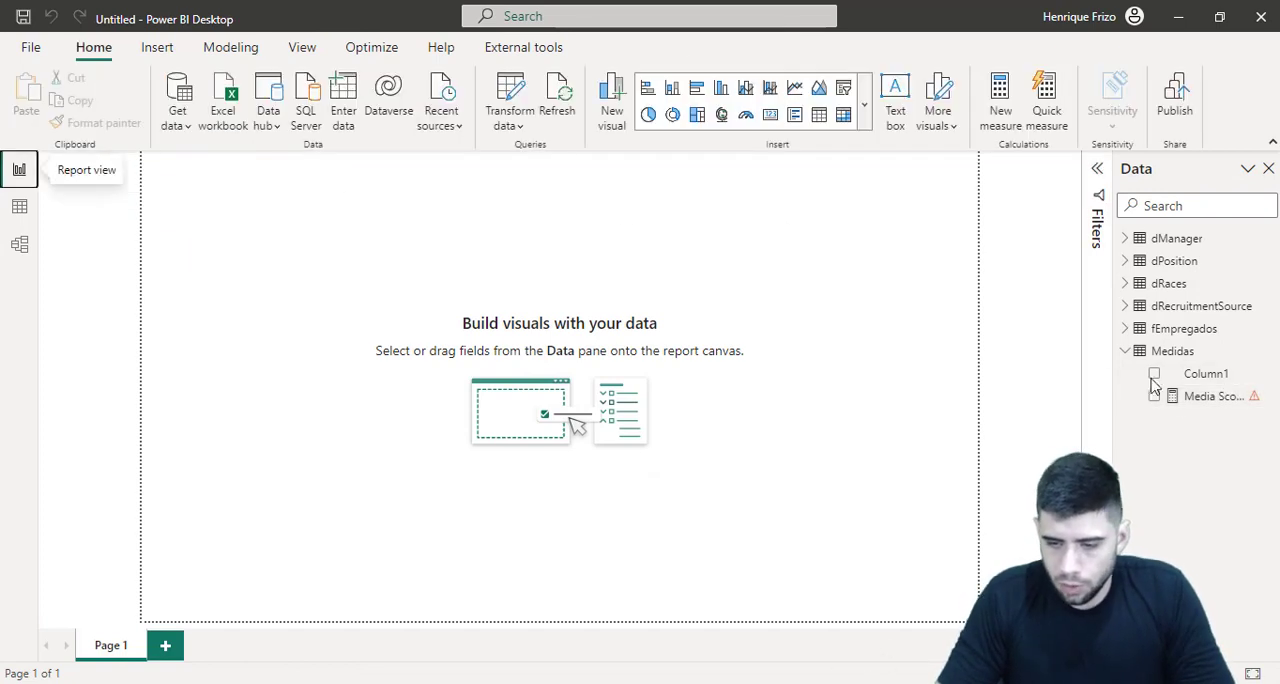
pyautogui.click(1193, 398)
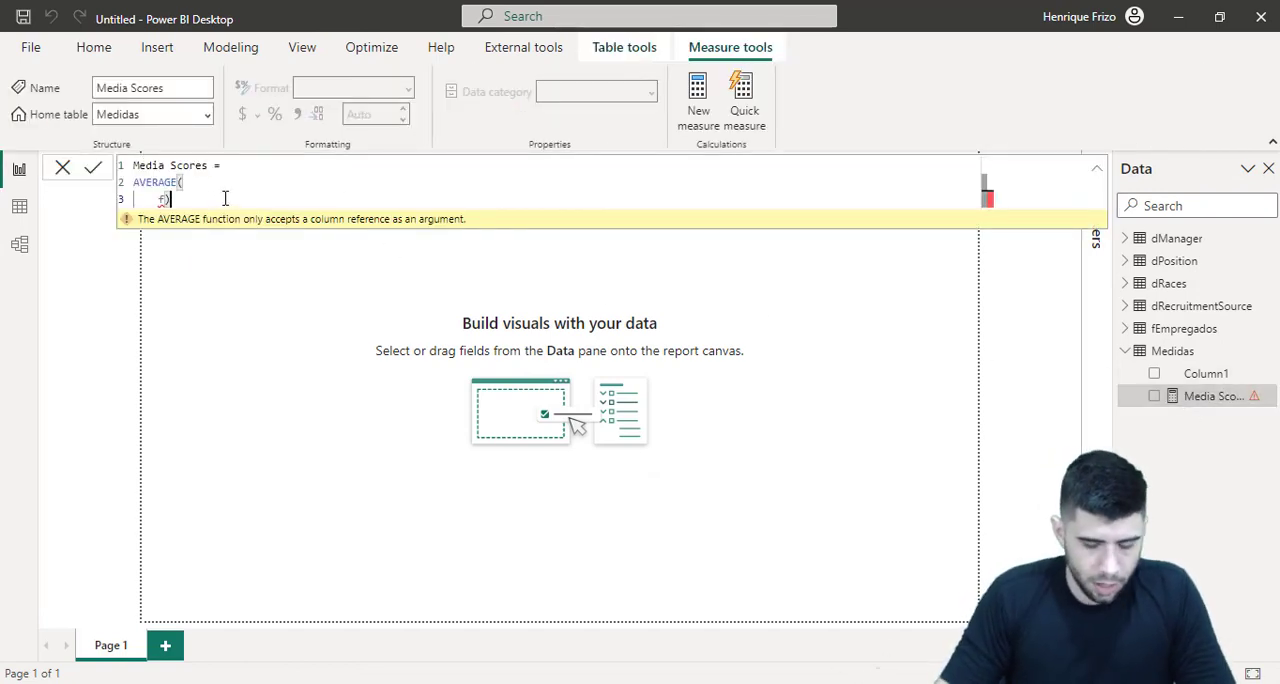
pyautogui.press('BackSpace')
pyautogui.press('Down')
pyautogui.press('Down')
pyautogui.press('Down')
pyautogui.press('Down')
pyautogui.press('Down')
pyautogui.press('Down')
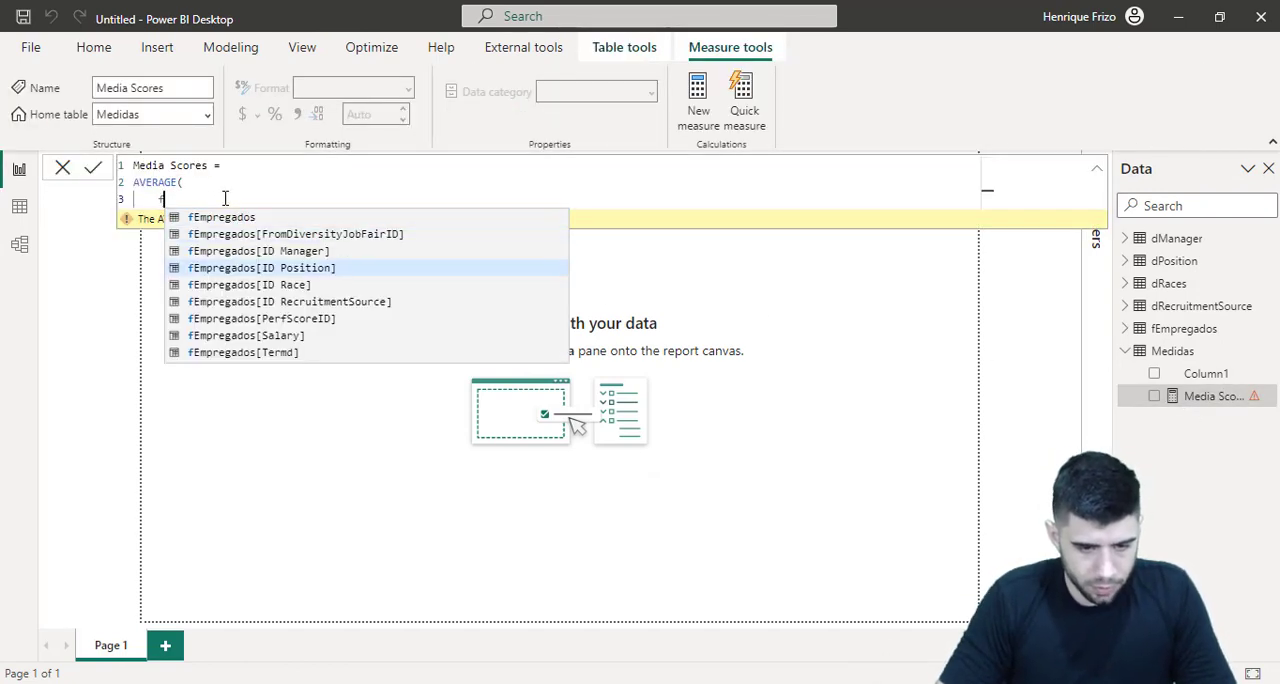
pyautogui.press('Down')
pyautogui.press('Up')
pyautogui.press('Tab')
pyautogui.press('Return')
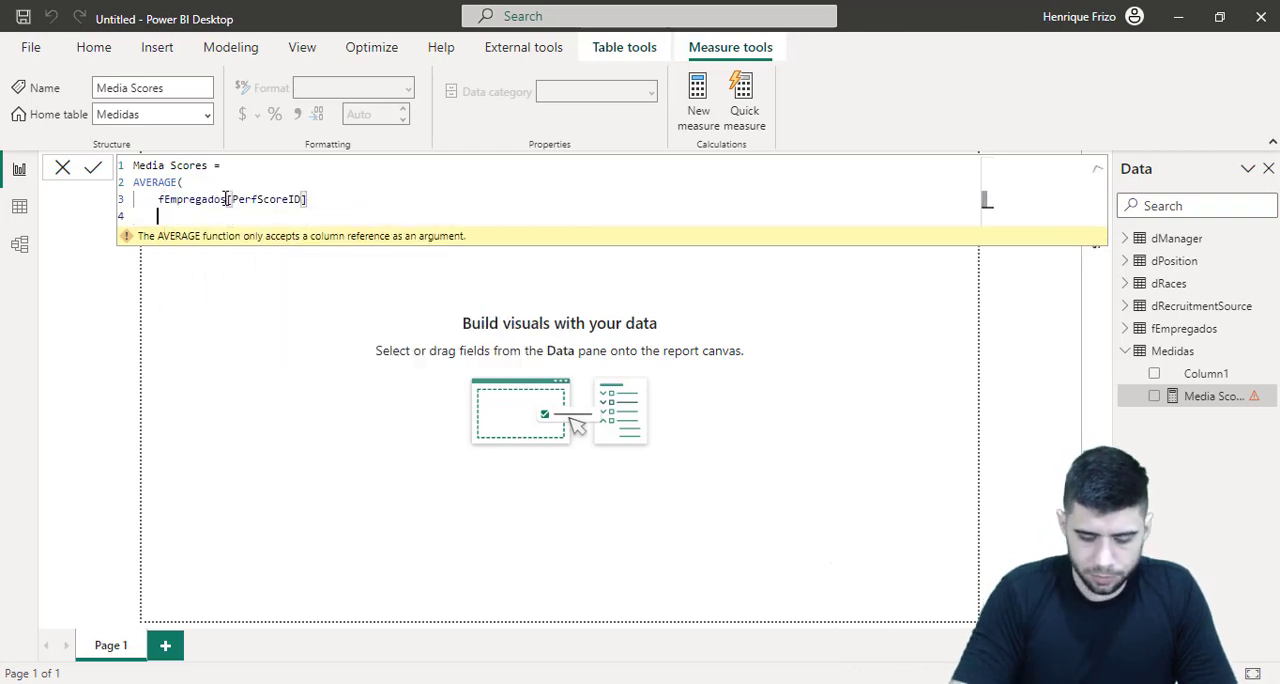
pyautogui.write(')')
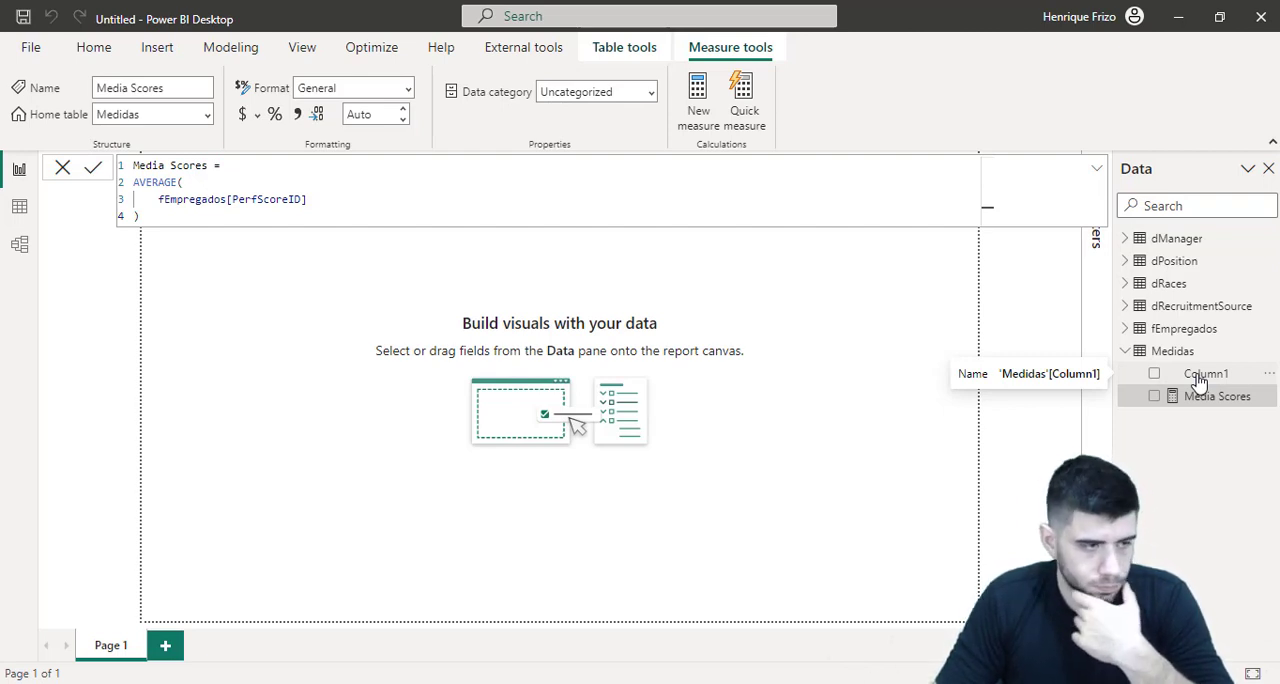
# Delete the placeholder Column1 from the Medidas table, leaving only the measure in it
pyautogui.rightClick(1165, 394)
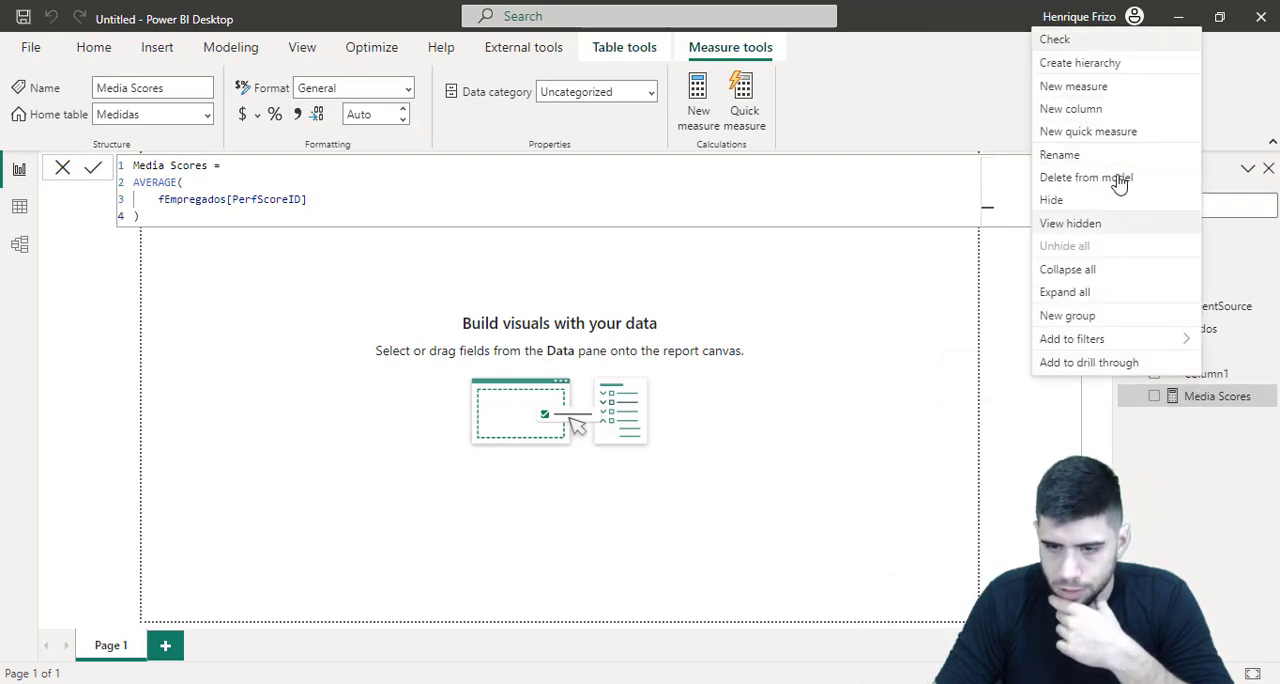
pyautogui.click(756, 441)
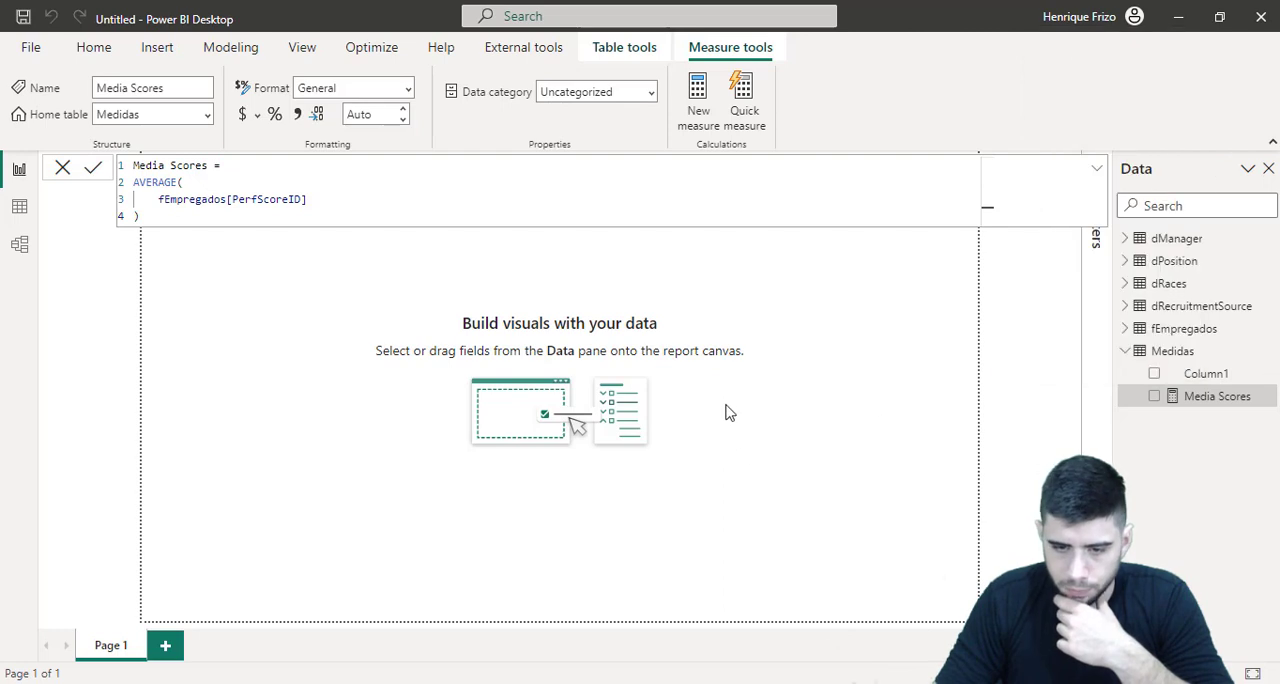
pyautogui.press('Delete')
pyautogui.click(735, 385)
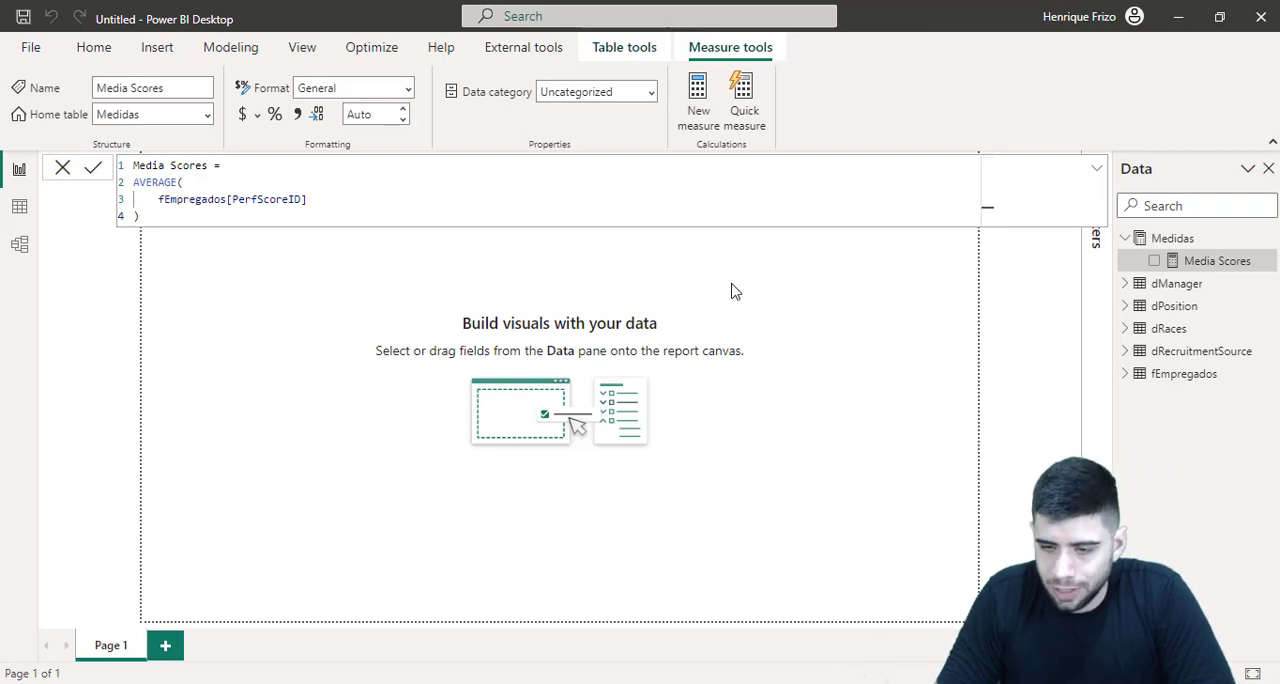
pyautogui.click(855, 282)
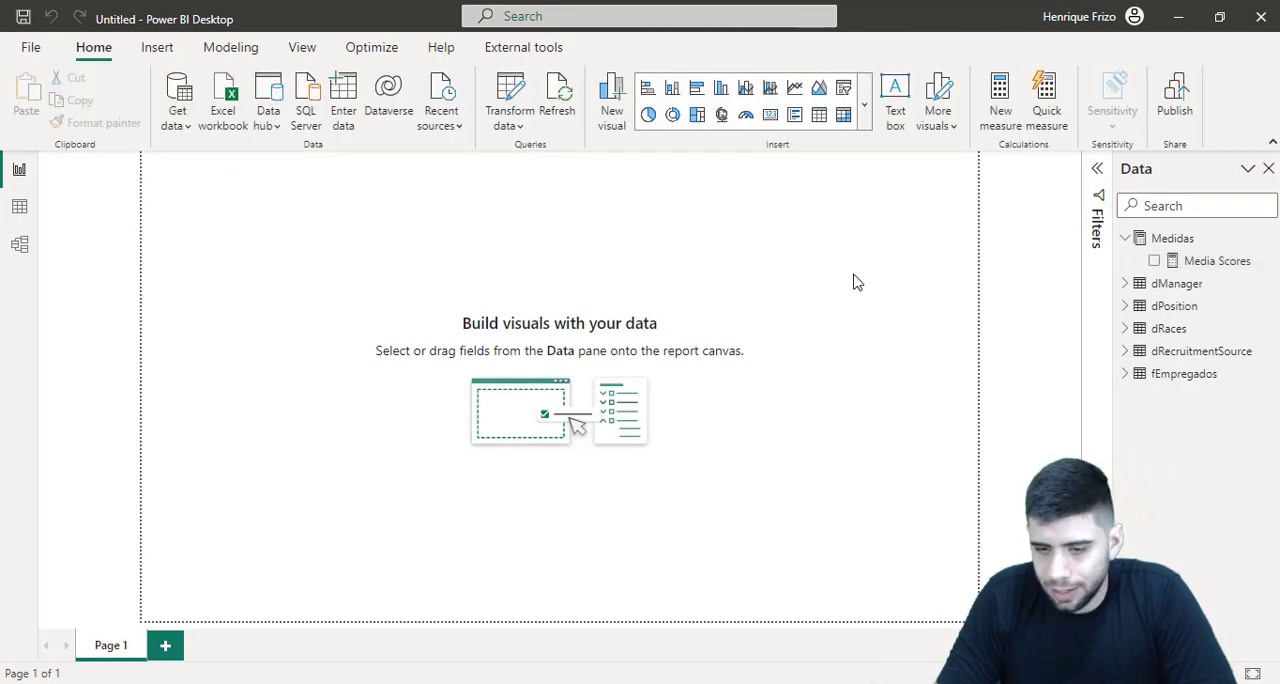
# Insert a clustered column chart with ManagerName on the X-axis and Media Scores on the Y-axis
pyautogui.click(865, 114)
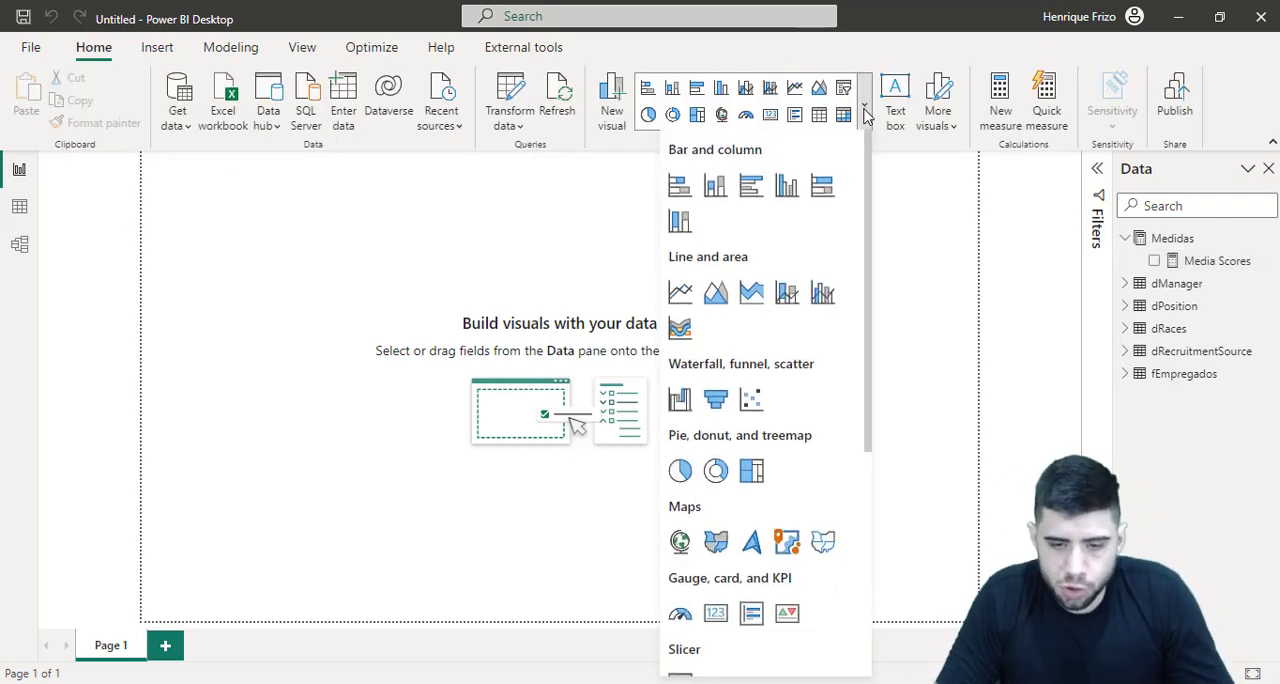
pyautogui.click(787, 189)
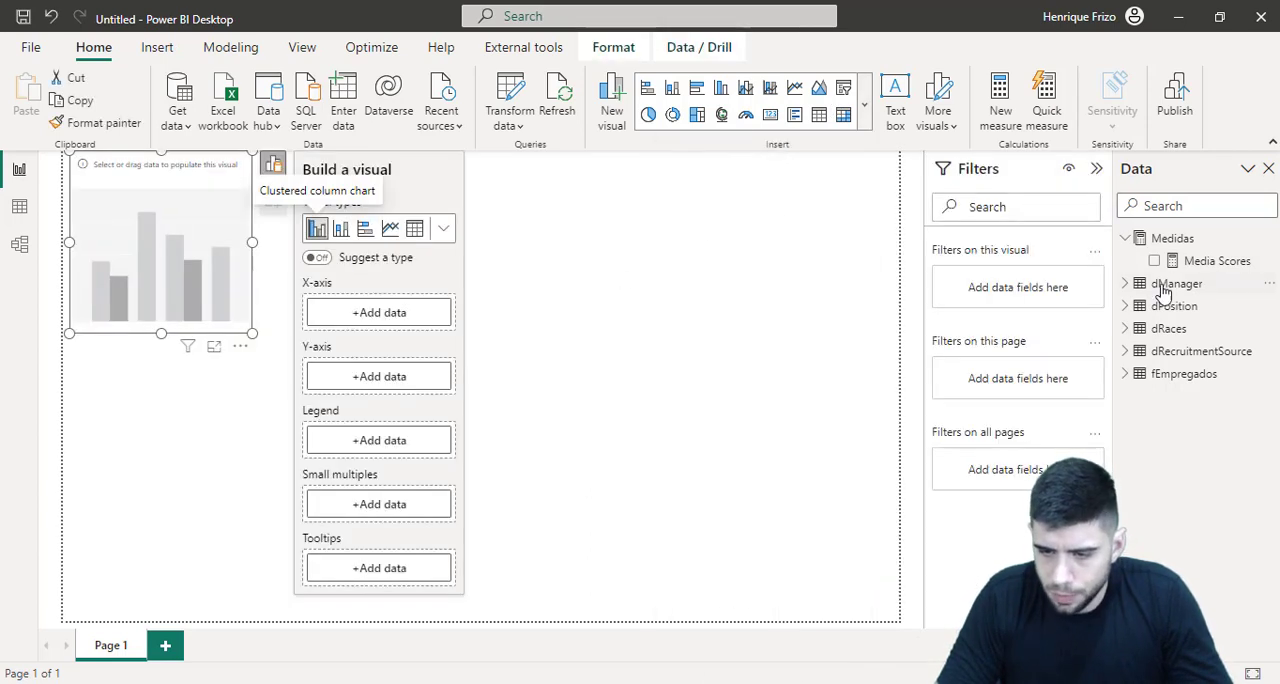
pyautogui.click(1125, 283)
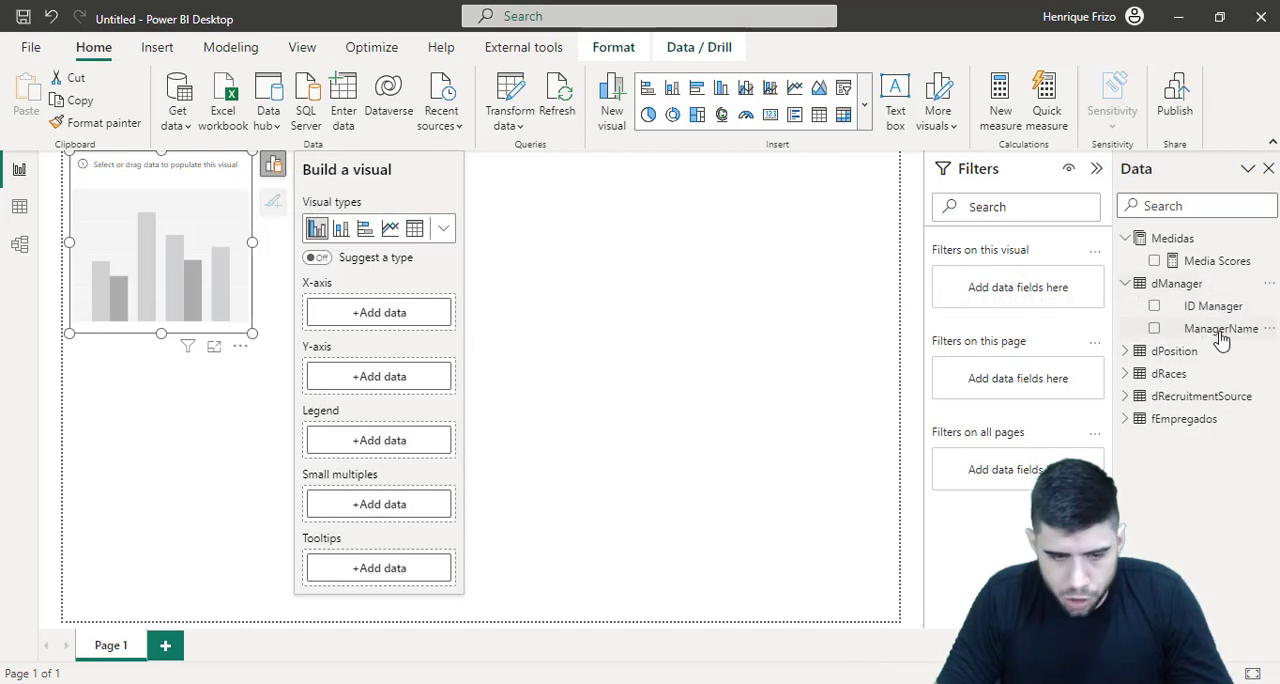
pyautogui.moveTo(1221, 340); pyautogui.dragTo(412, 327)
pyautogui.moveTo(1205, 262); pyautogui.dragTo(414, 414)
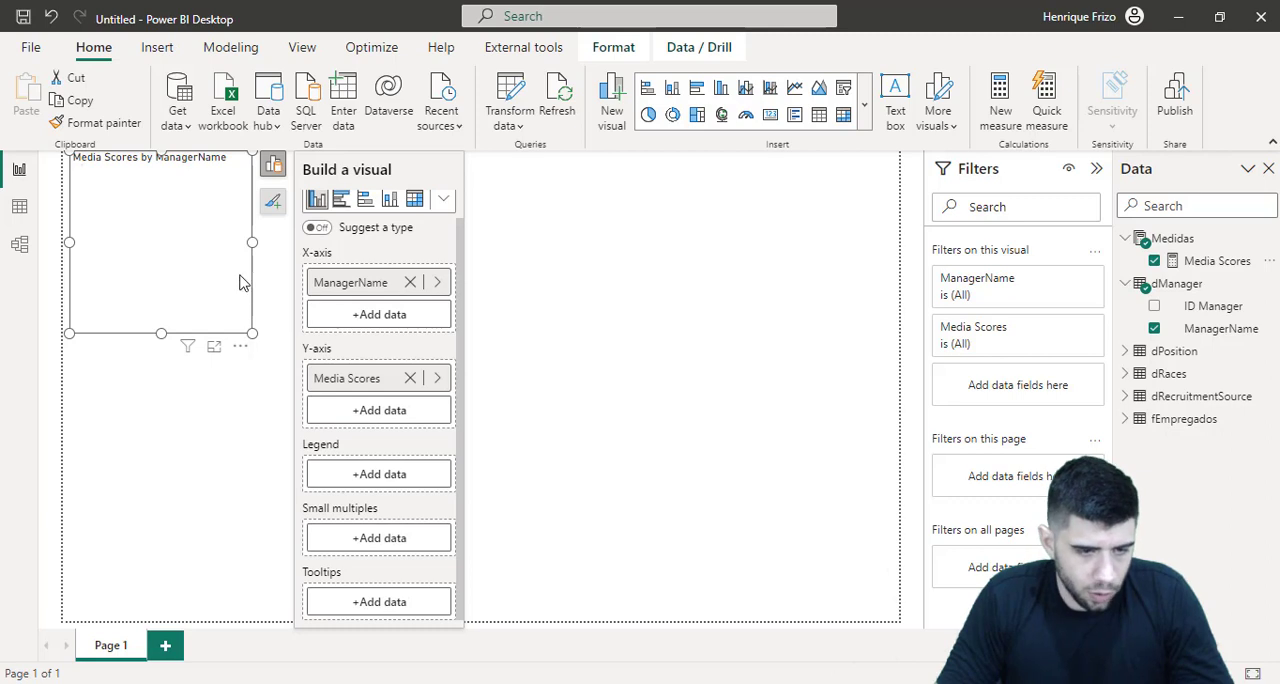
# Enlarge the Media Scores by ManagerName chart until all managers fit on the axis without scrolling
pyautogui.moveTo(252, 333); pyautogui.dragTo(371, 360)
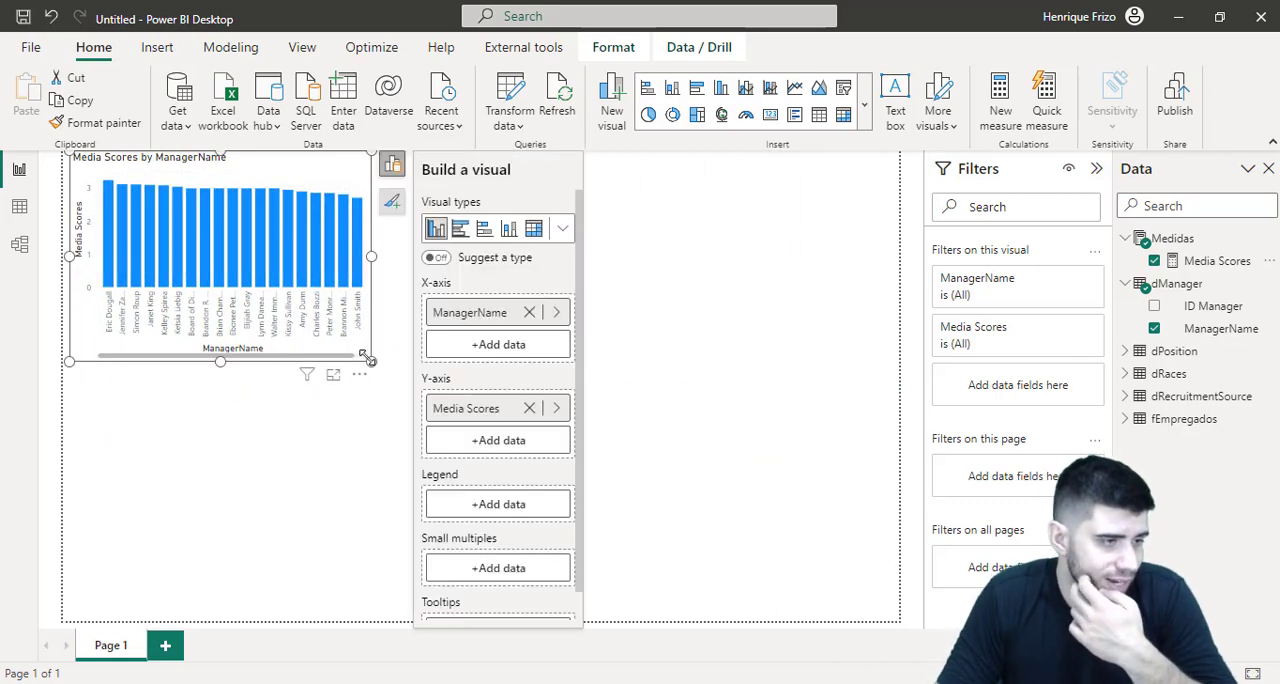
pyautogui.click(258, 451)
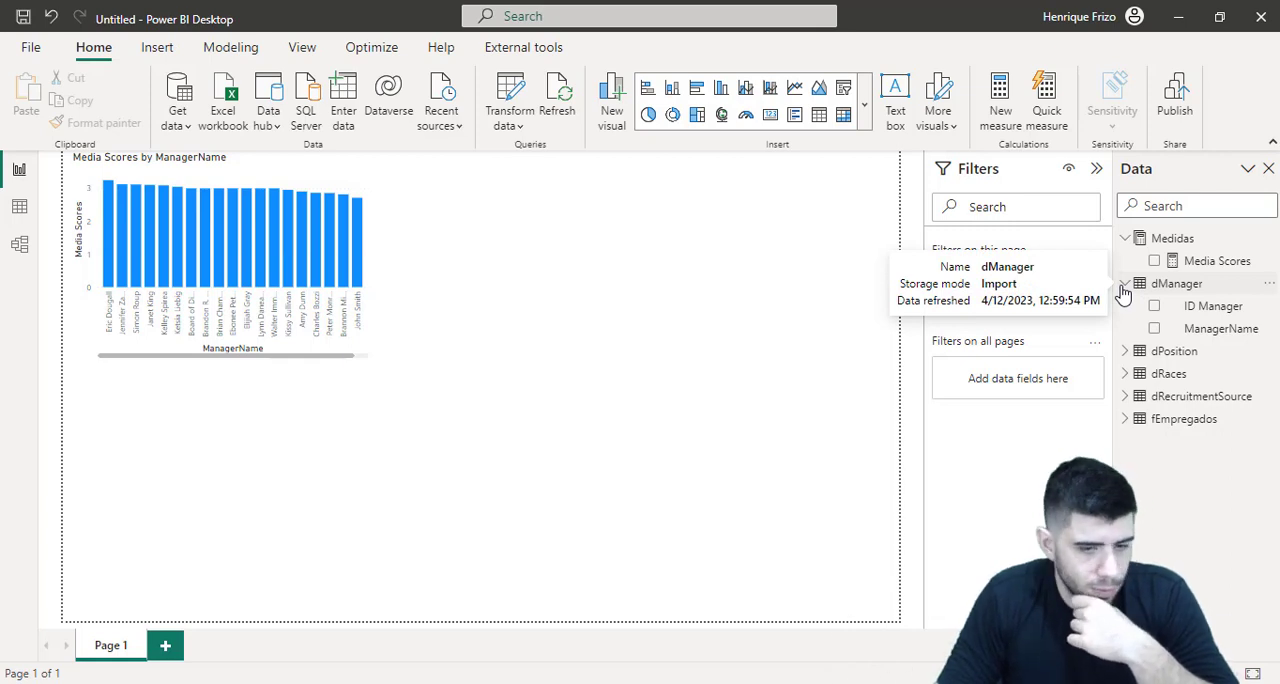
pyautogui.click(375, 257)
pyautogui.moveTo(372, 256); pyautogui.dragTo(421, 257)
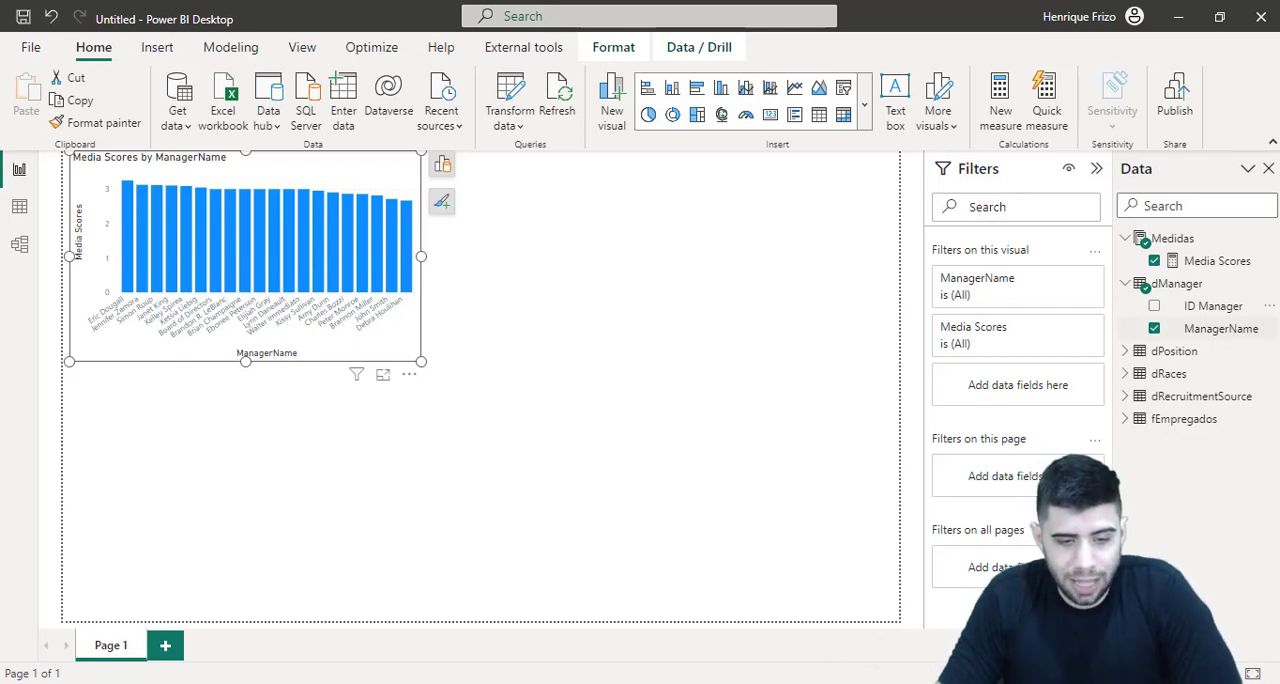
pyautogui.click(750, 240)
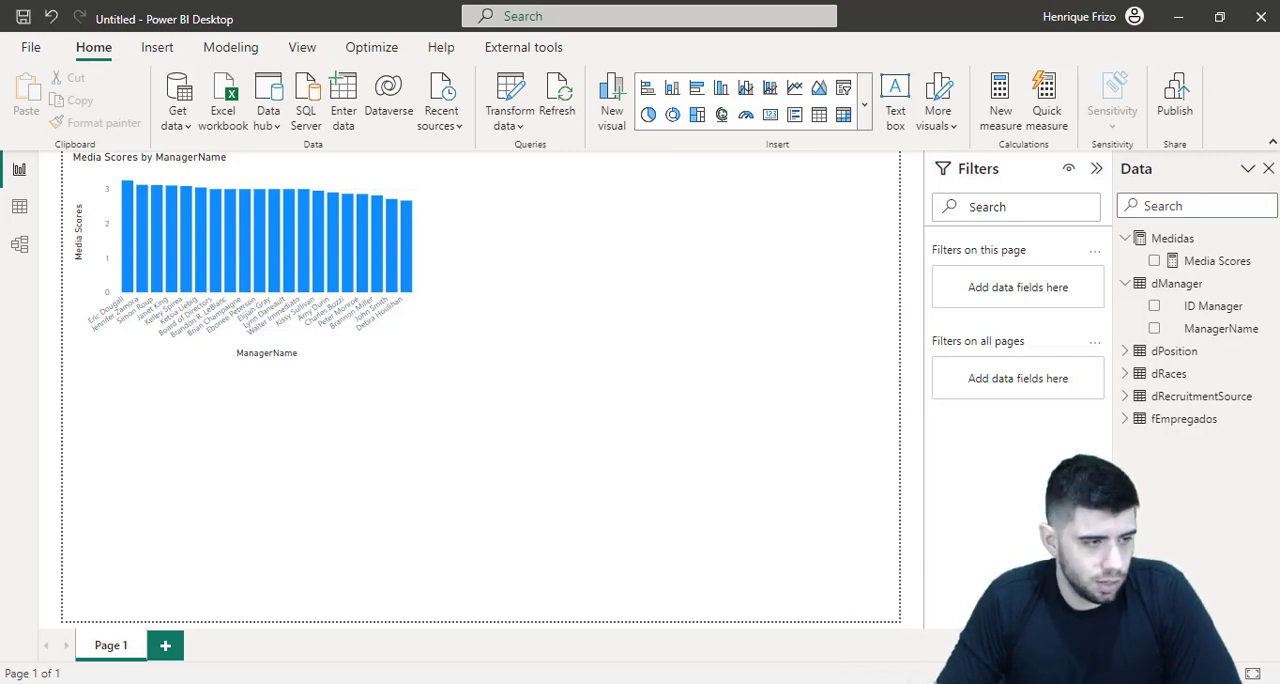
# Check the dRaces table's rows, then insert an empty clustered bar chart beside the Media Scores by ManagerName chart
pyautogui.click(31, 205)
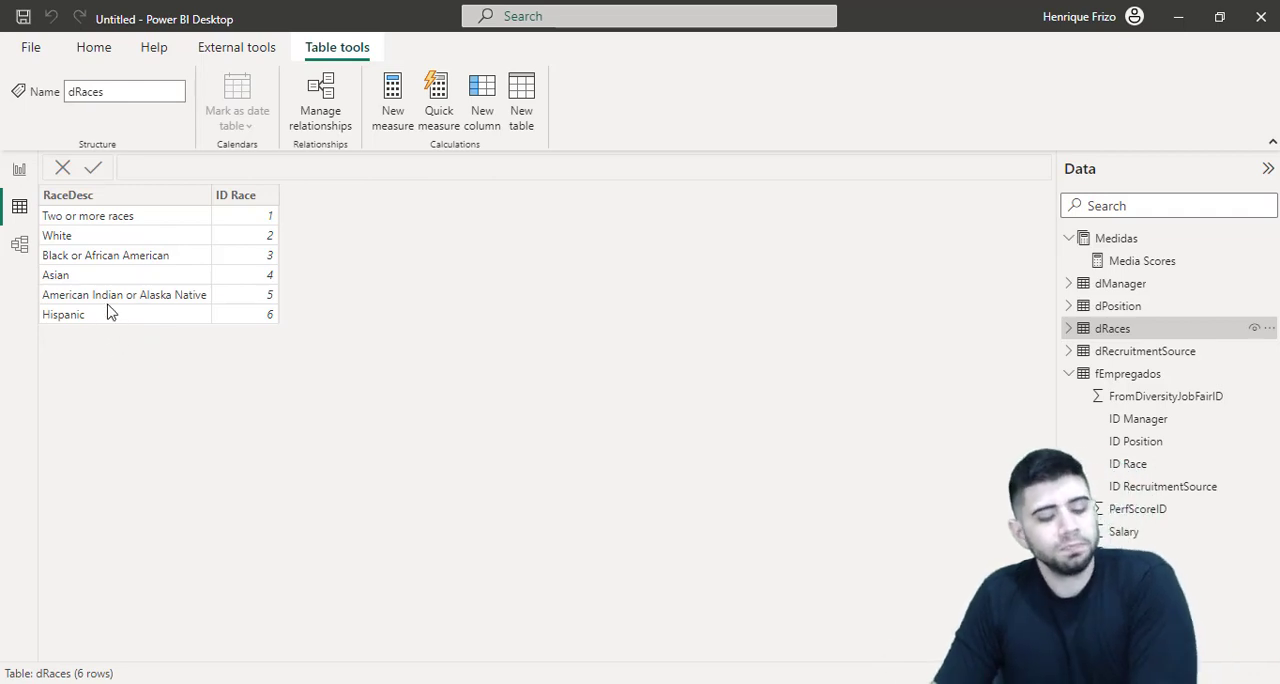
pyautogui.click(21, 172)
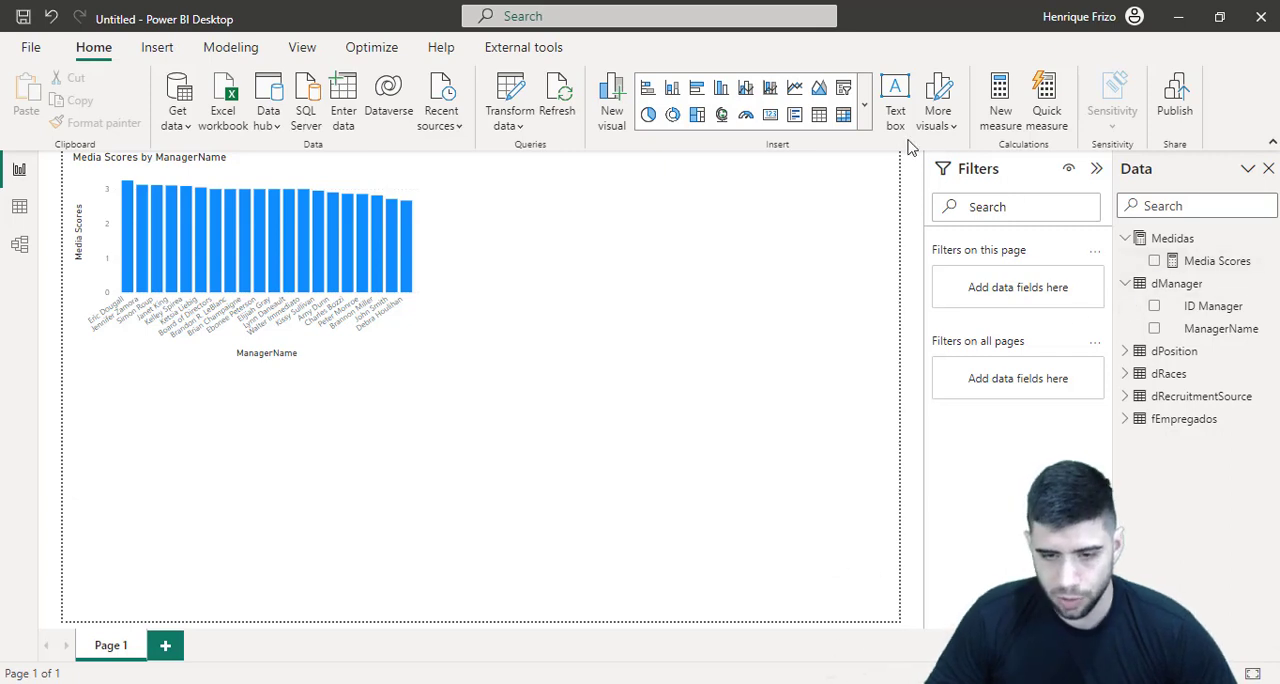
pyautogui.click(864, 104)
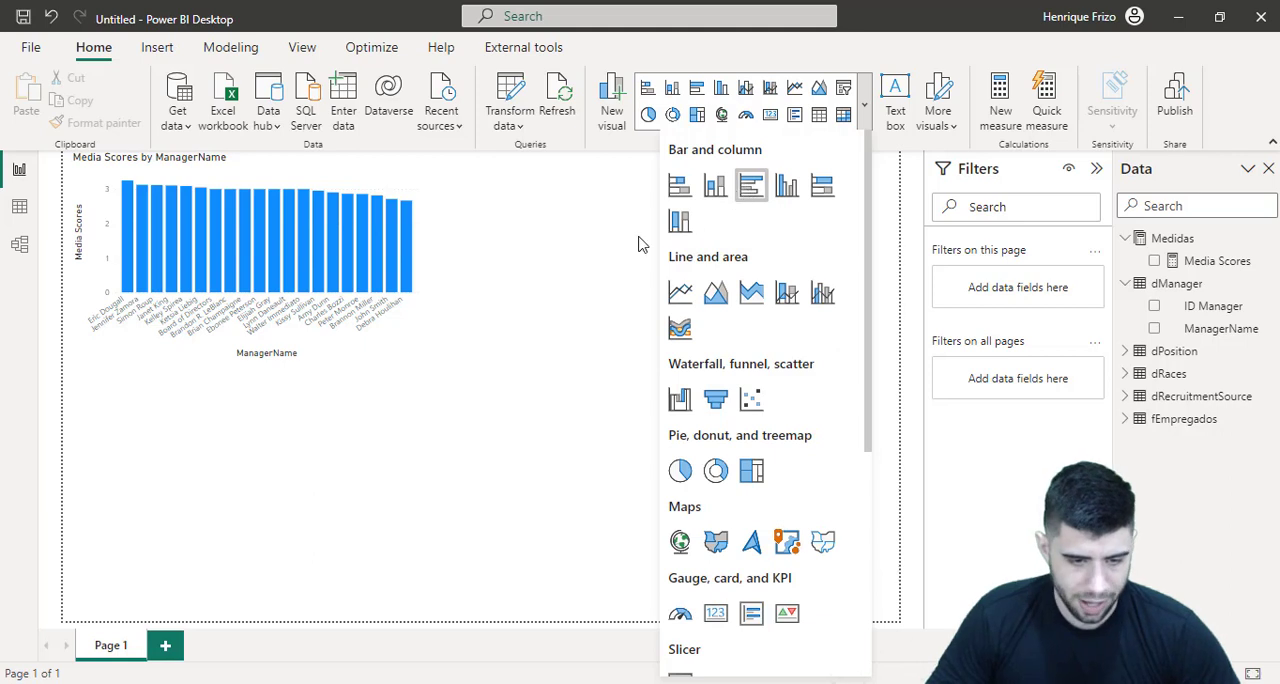
pyautogui.moveTo(369, 416); pyautogui.dragTo(729, 205)
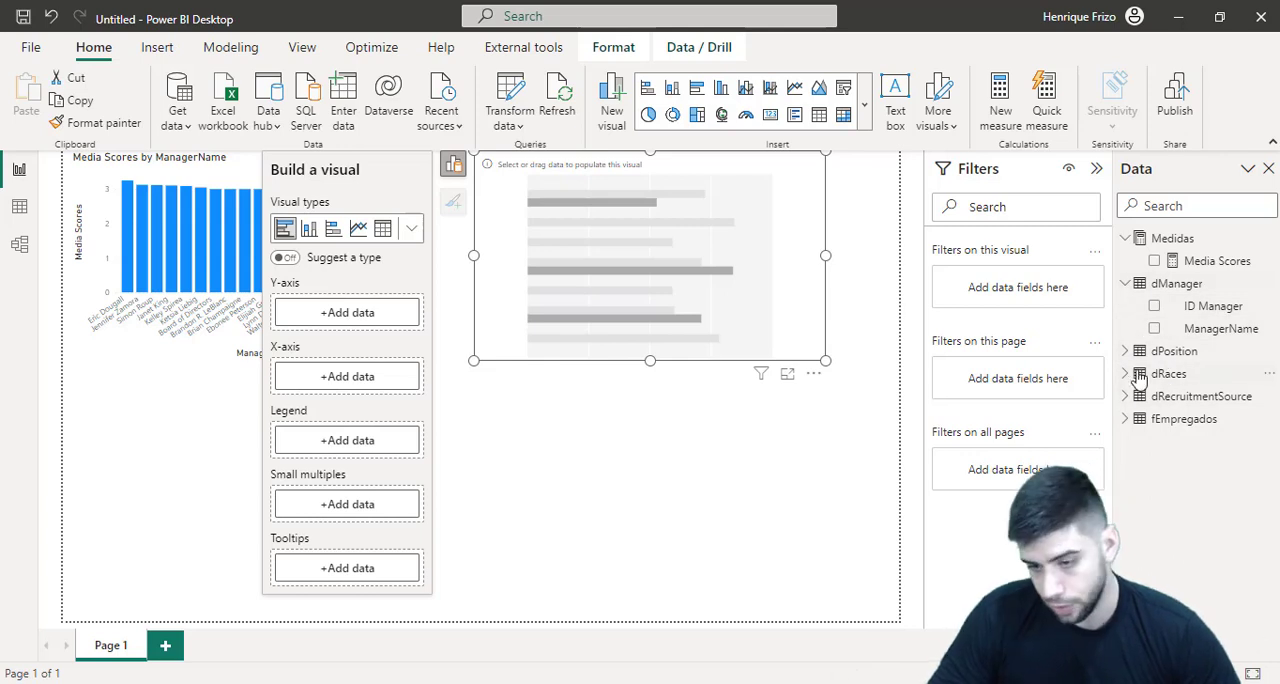
pyautogui.click(1140, 375)
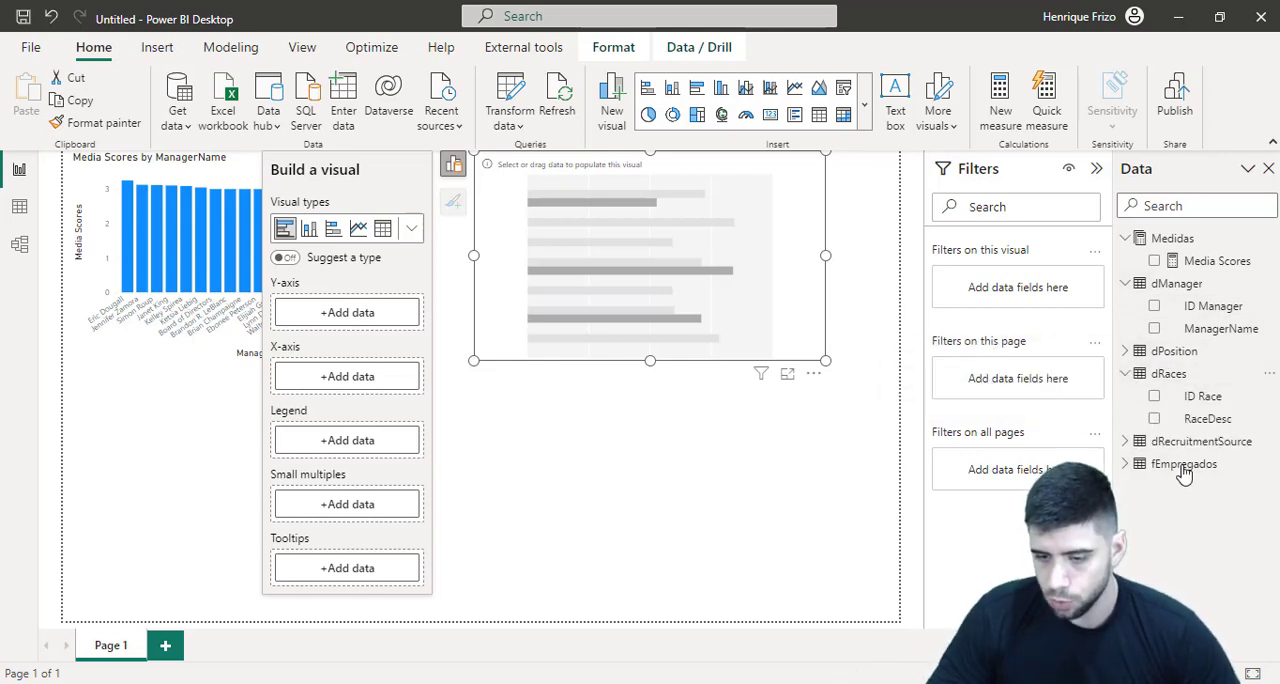
pyautogui.moveTo(1207, 419); pyautogui.dragTo(365, 325)
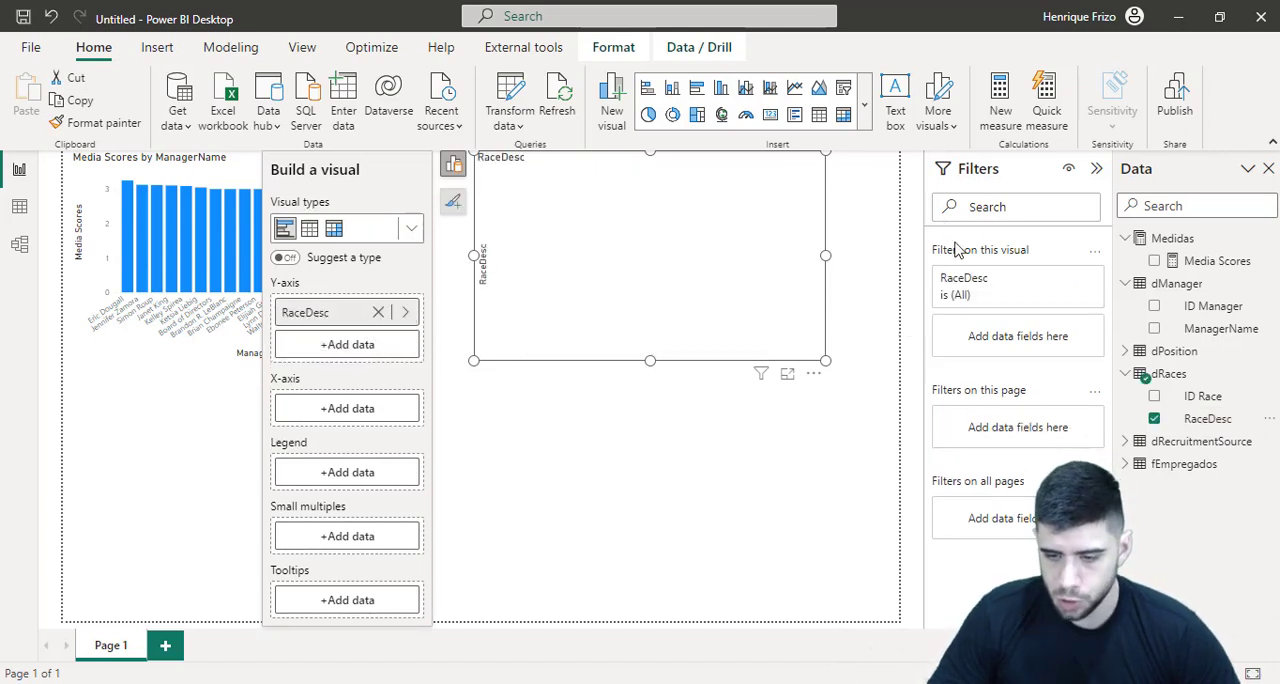
pyautogui.moveTo(1207, 419); pyautogui.dragTo(345, 414)
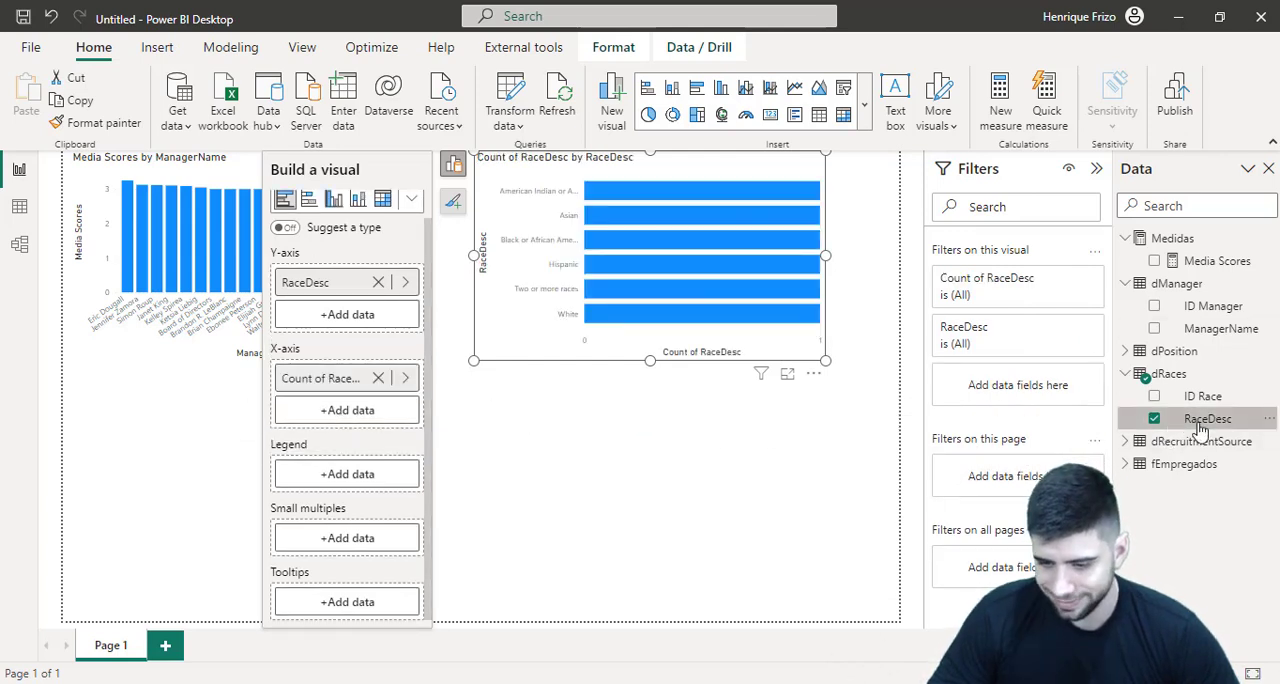
pyautogui.click(1154, 419)
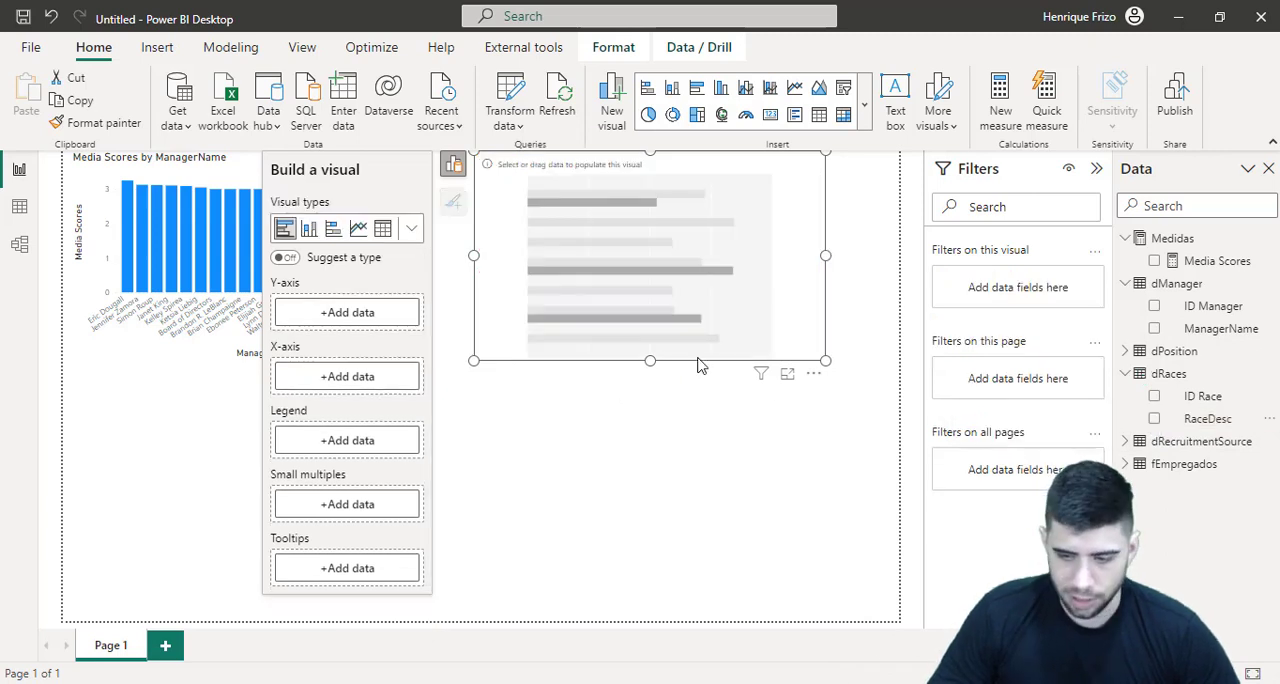
# Set RaceDesc from dRaces as the bar chart's Y-axis and the count of ID Race from fEmpregados as its X-axis
pyautogui.click(1218, 434)
pyautogui.moveTo(1227, 415); pyautogui.dragTo(366, 316)
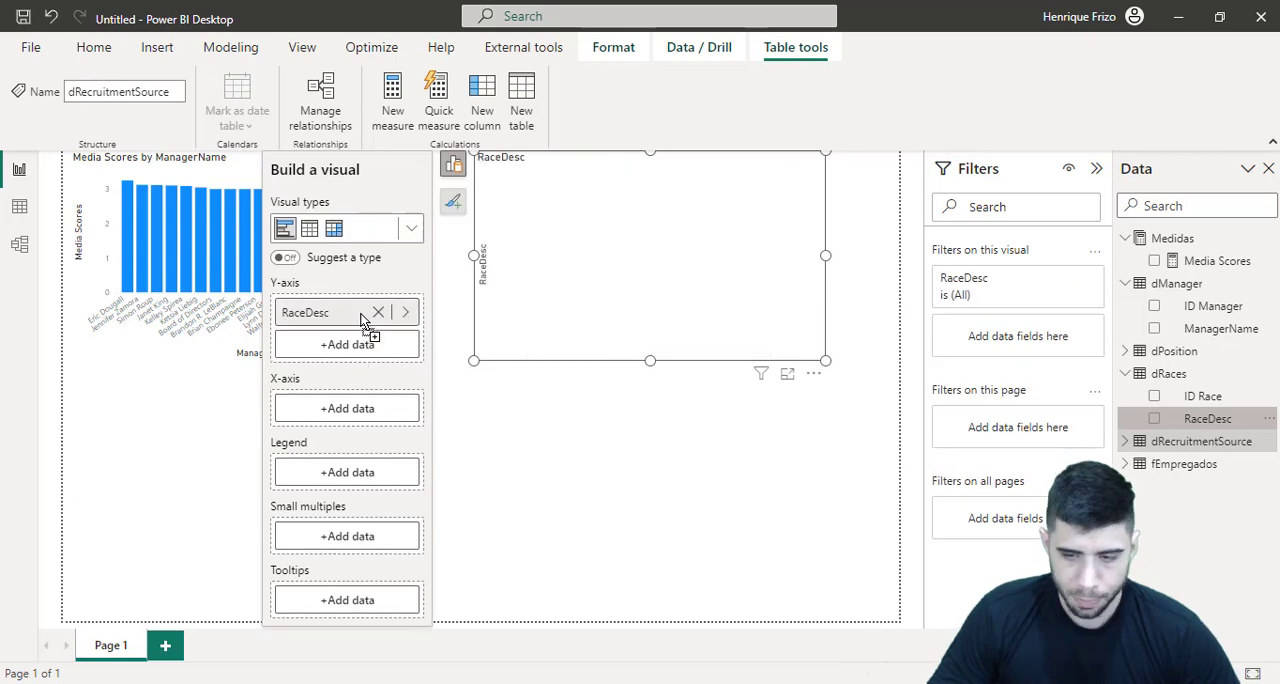
pyautogui.click(1124, 465)
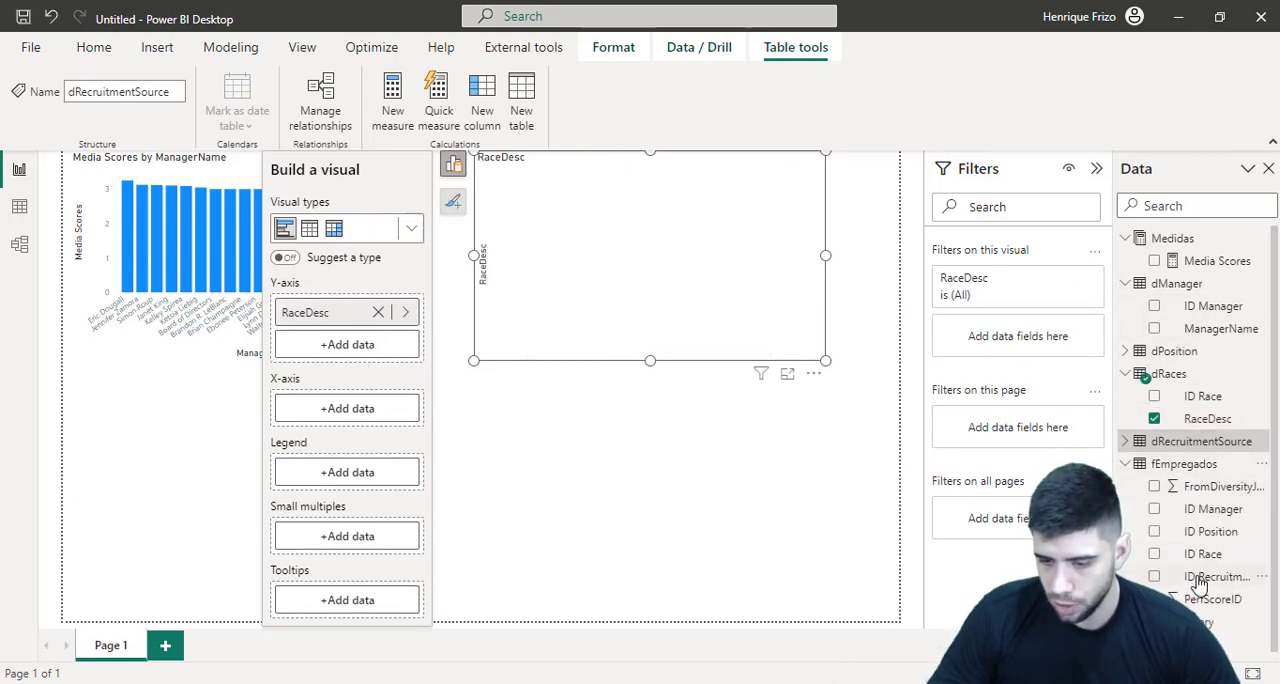
pyautogui.moveTo(1208, 562); pyautogui.dragTo(342, 416)
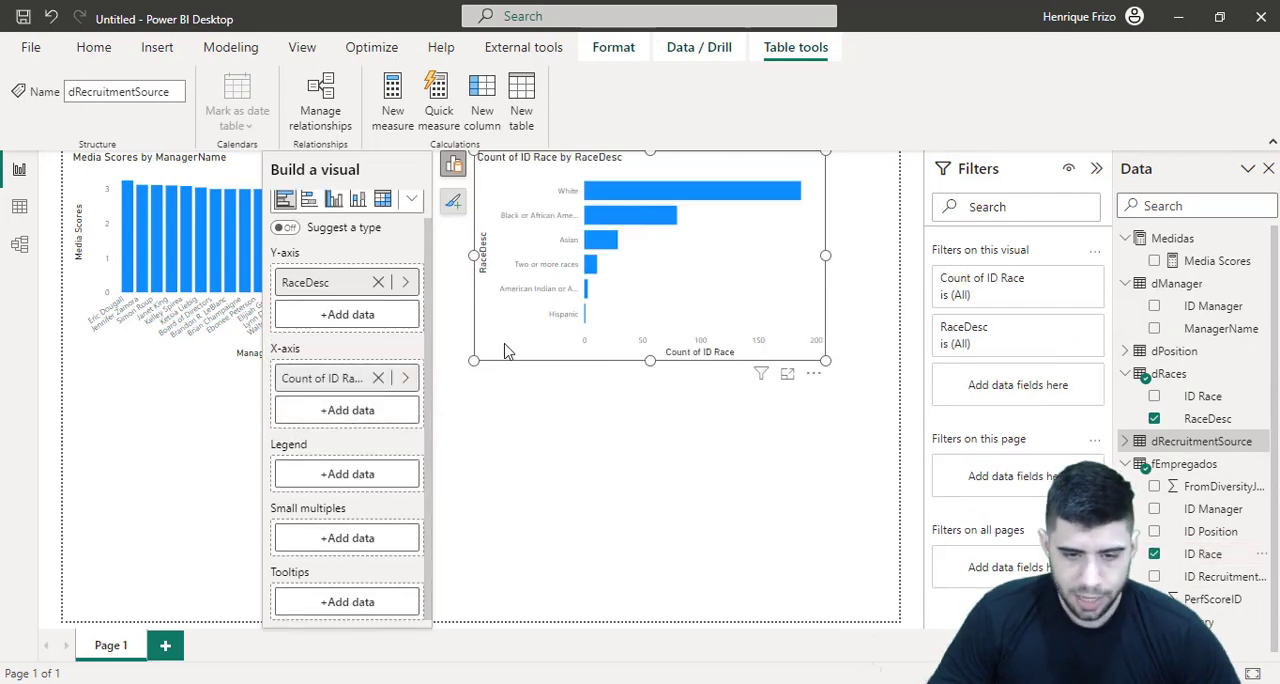
pyautogui.click(853, 196)
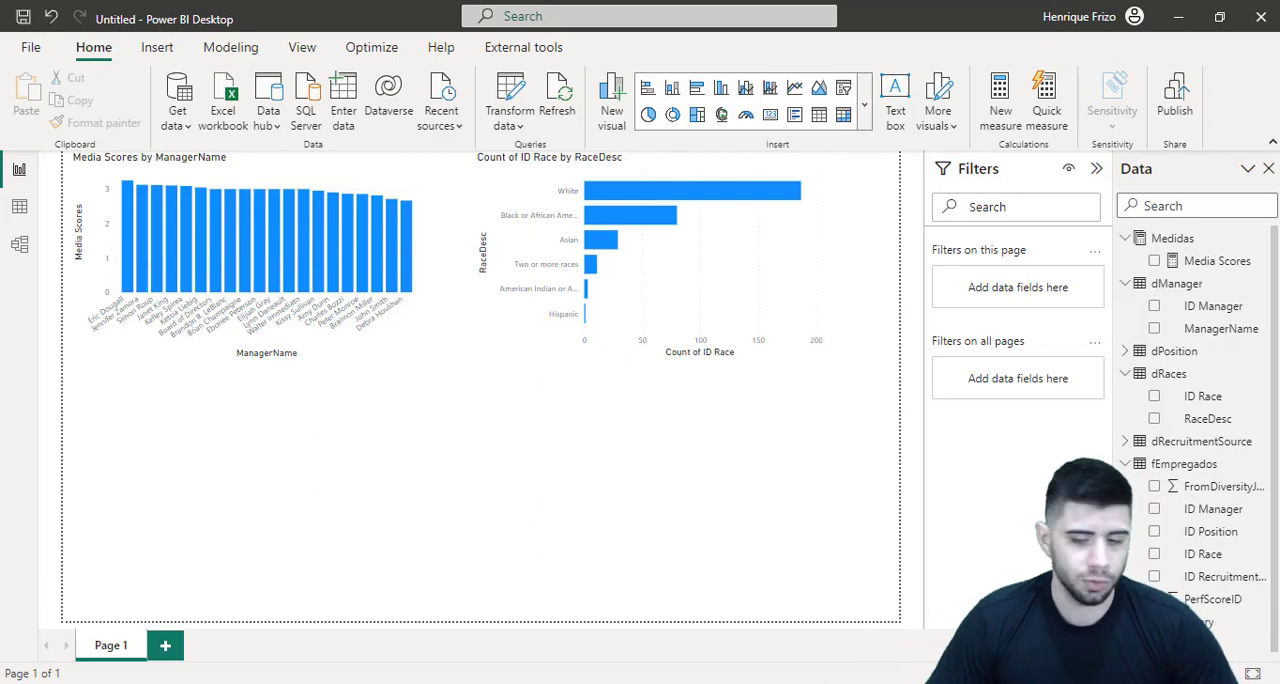
pyautogui.click(808, 222)
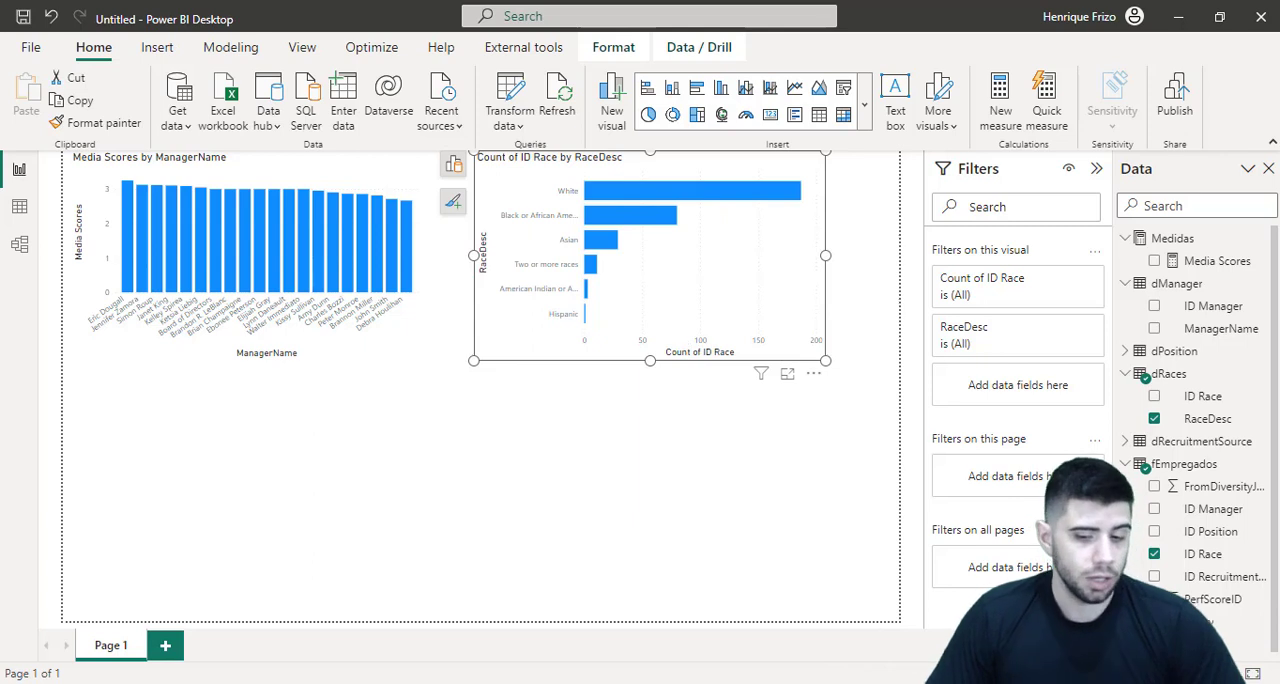
pyautogui.click(754, 450)
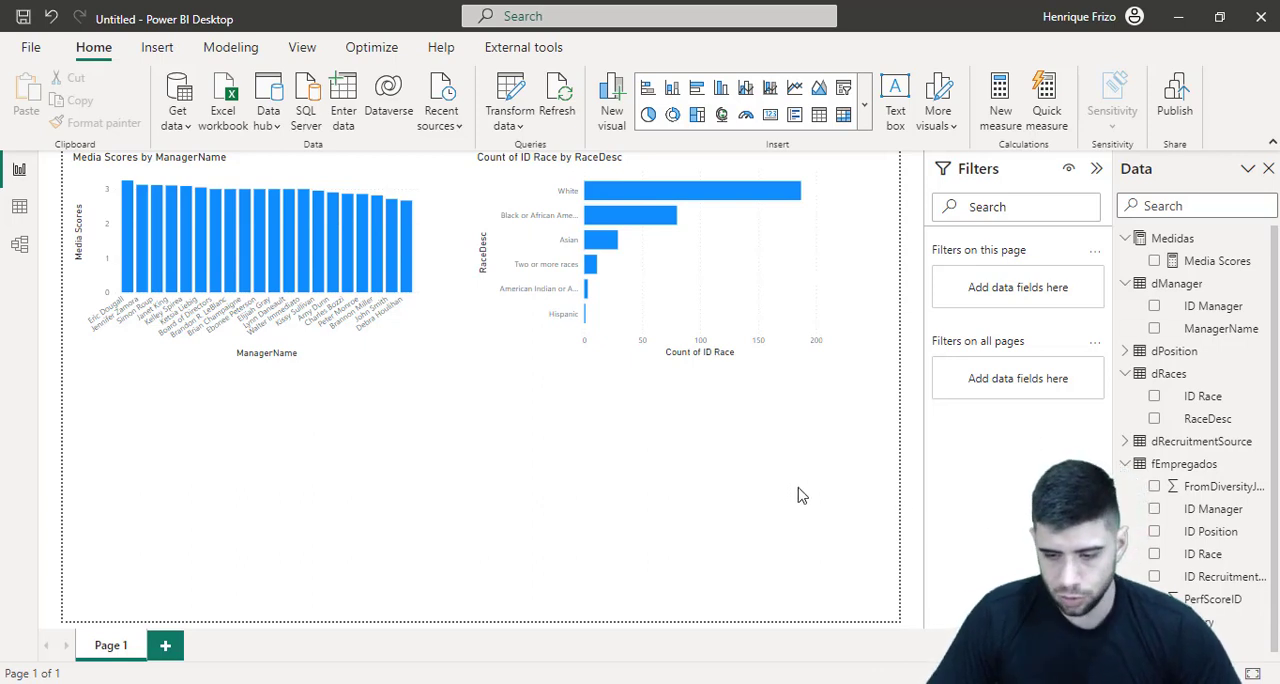
# Examine the recruitment sources listed in the dRecruitmentSource table and return to the report view
pyautogui.click(1124, 376)
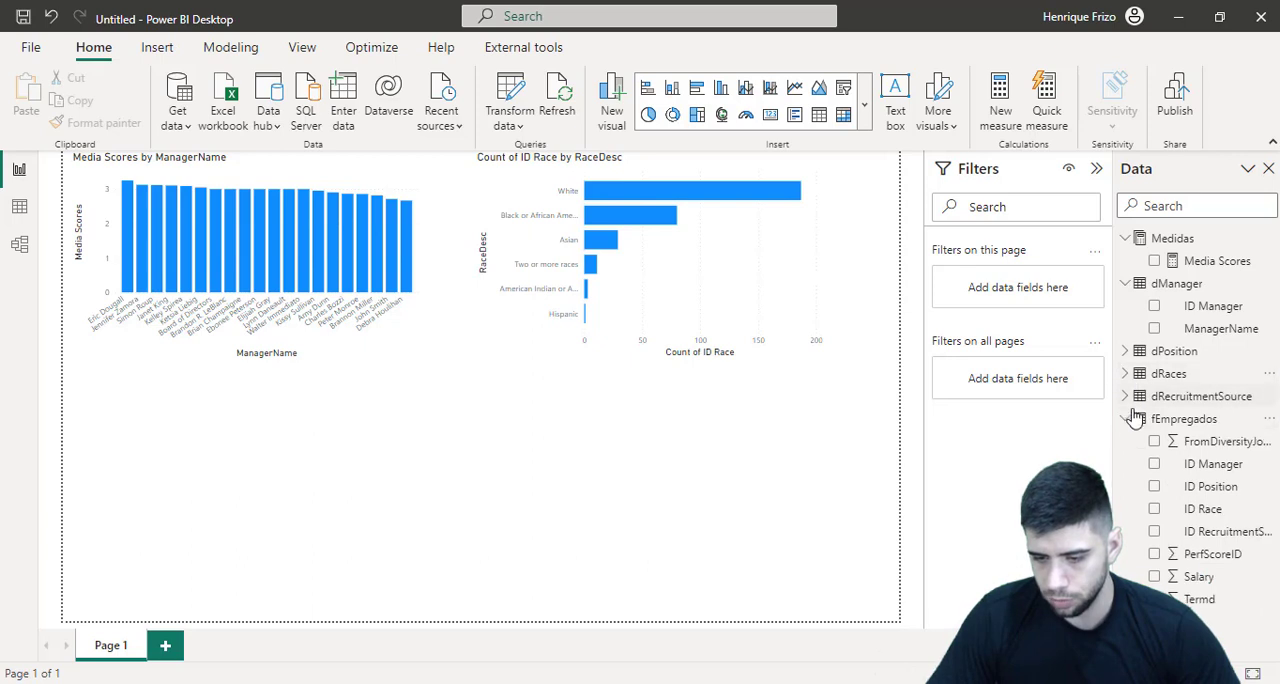
pyautogui.click(1126, 418)
pyautogui.click(19, 207)
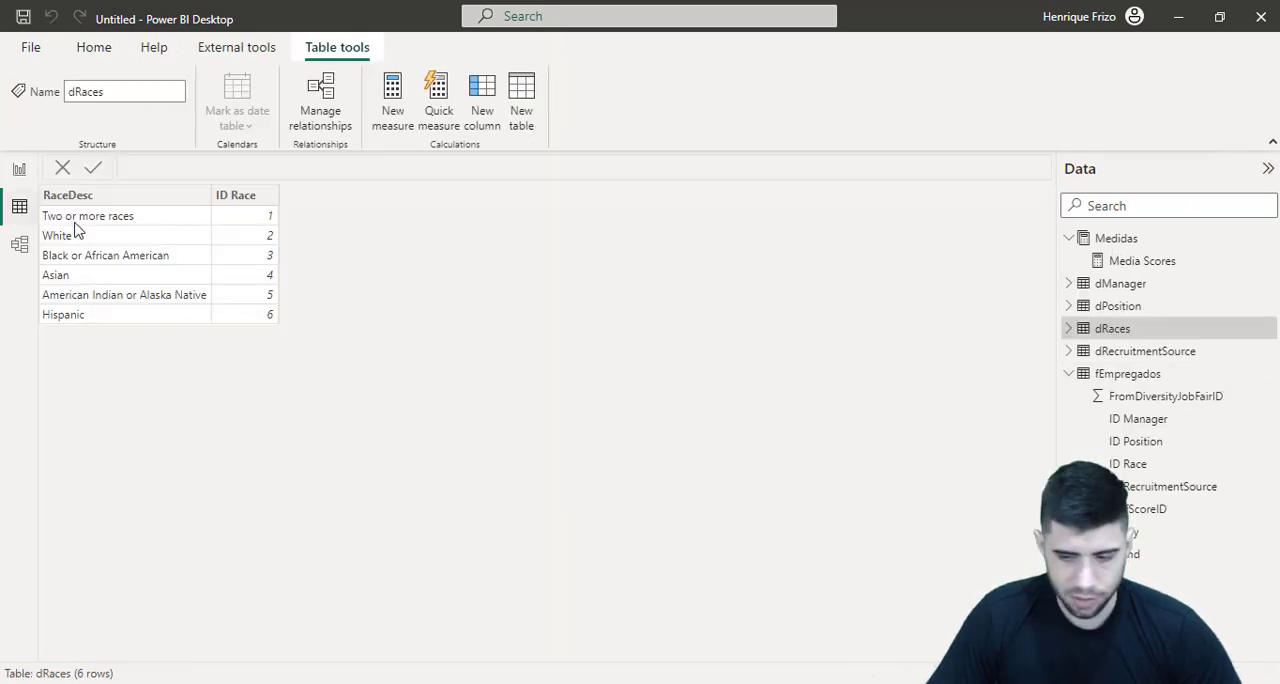
pyautogui.click(1144, 351)
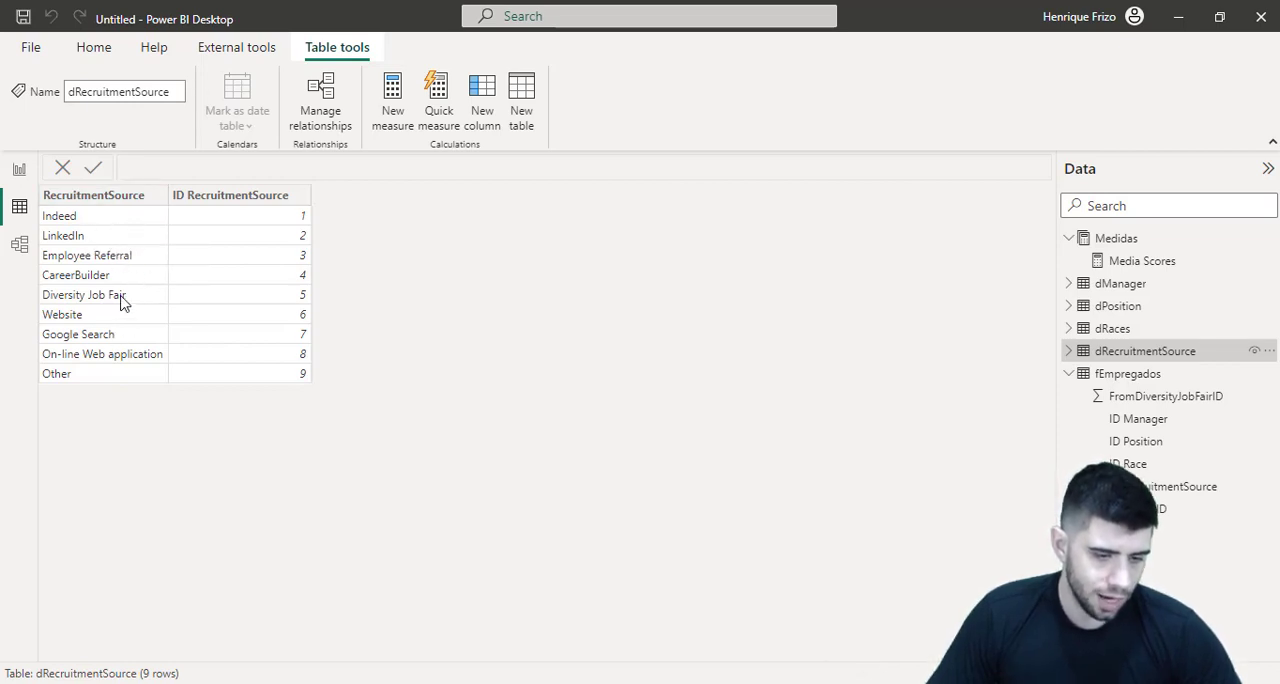
pyautogui.click(20, 172)
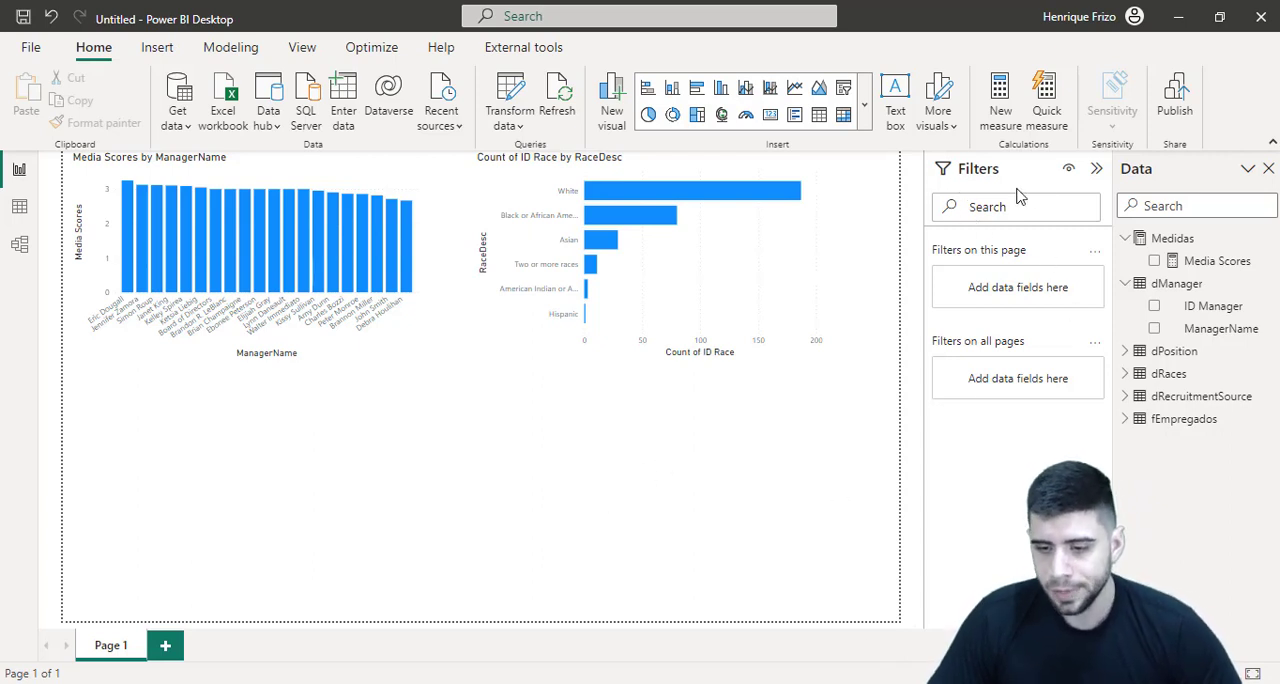
# Create the measure Total Ocorrencias = COUNTROWS(fEmpregados) in the Medidas table
pyautogui.rightClick(1172, 245)
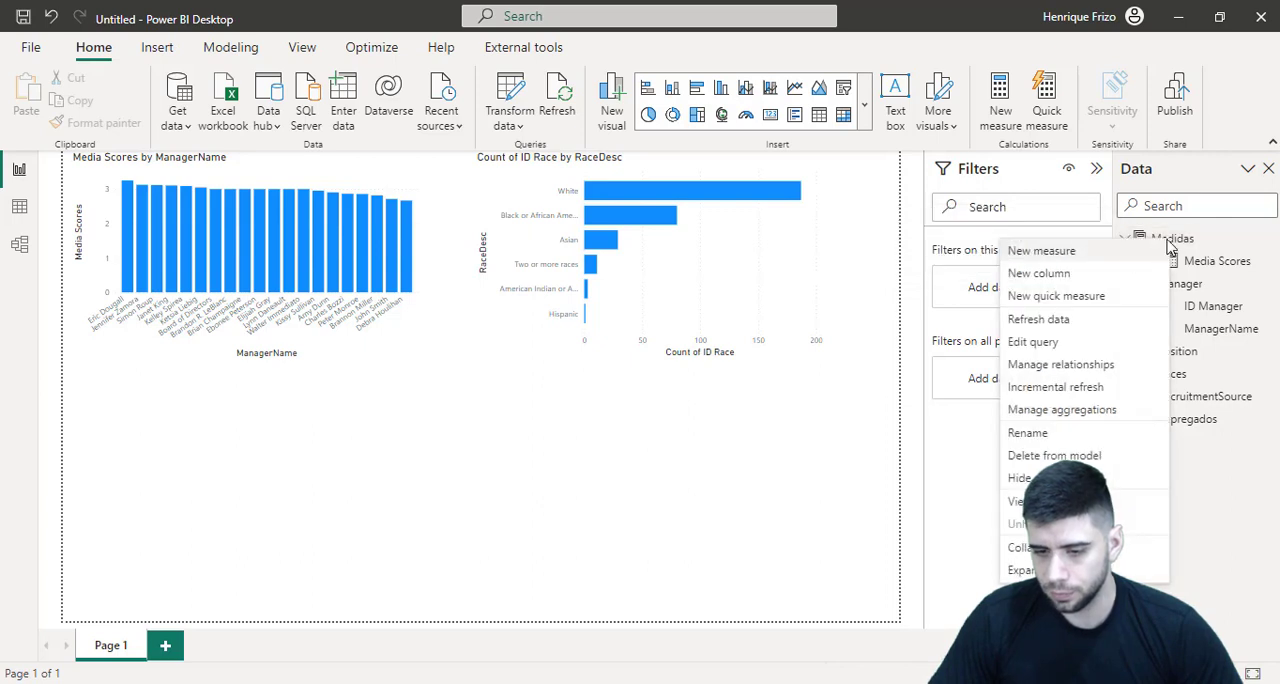
pyautogui.click(1054, 255)
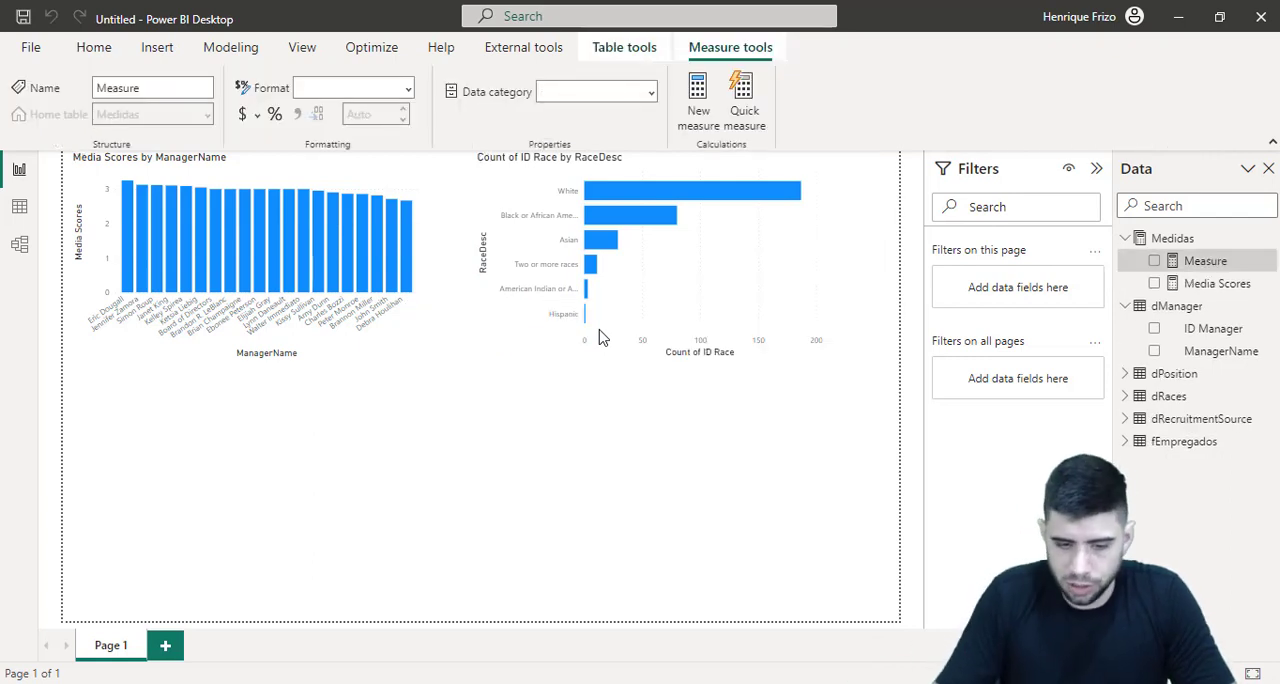
pyautogui.write('Total Ocorren')
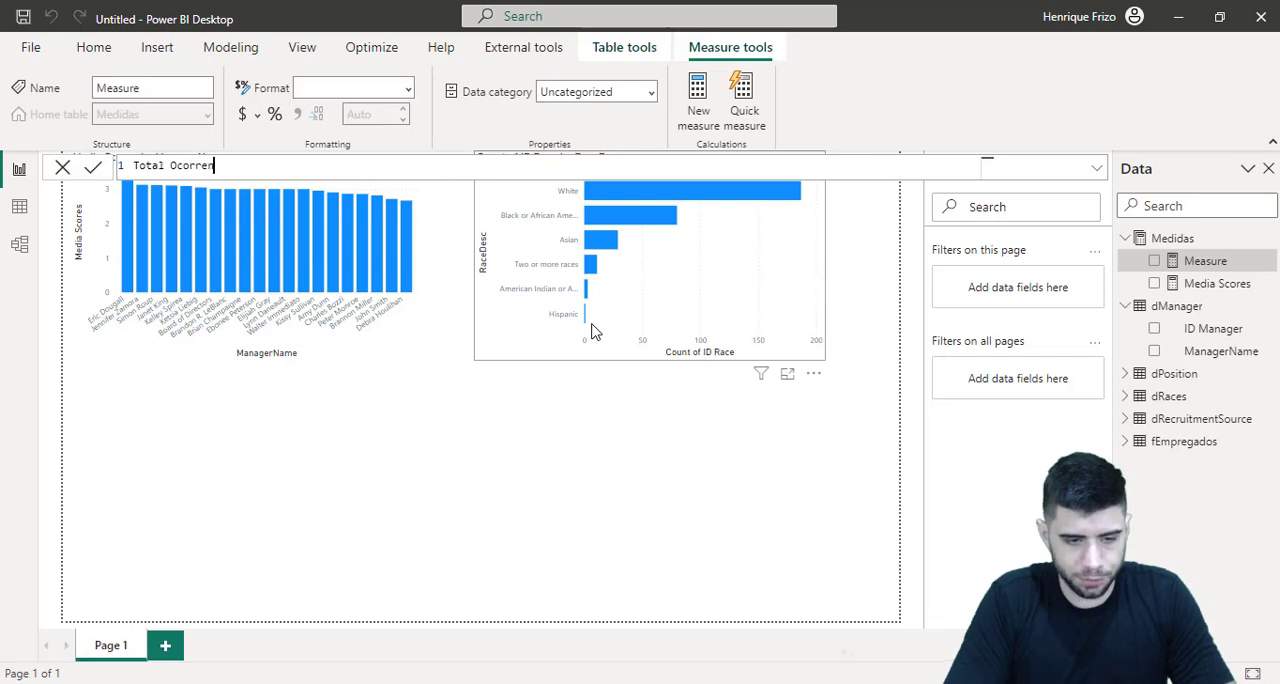
pyautogui.write('untr')
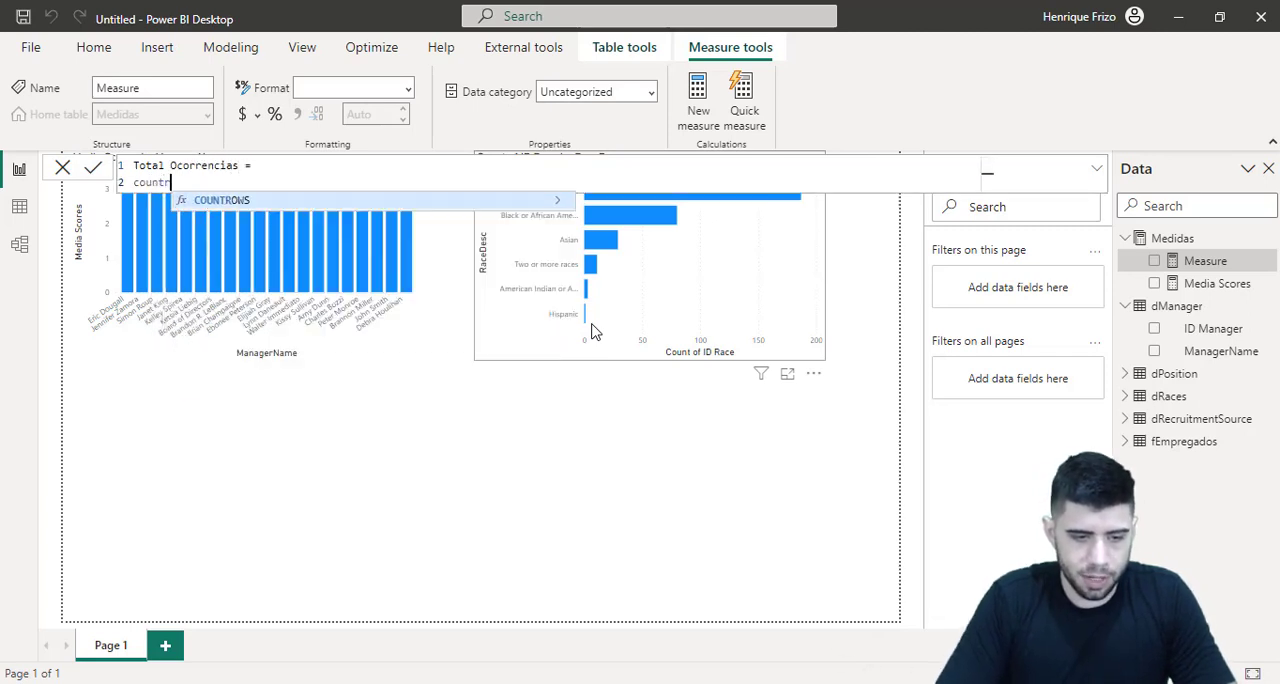
pyautogui.press('Tab')
pyautogui.hotkey('shift', 'Return')
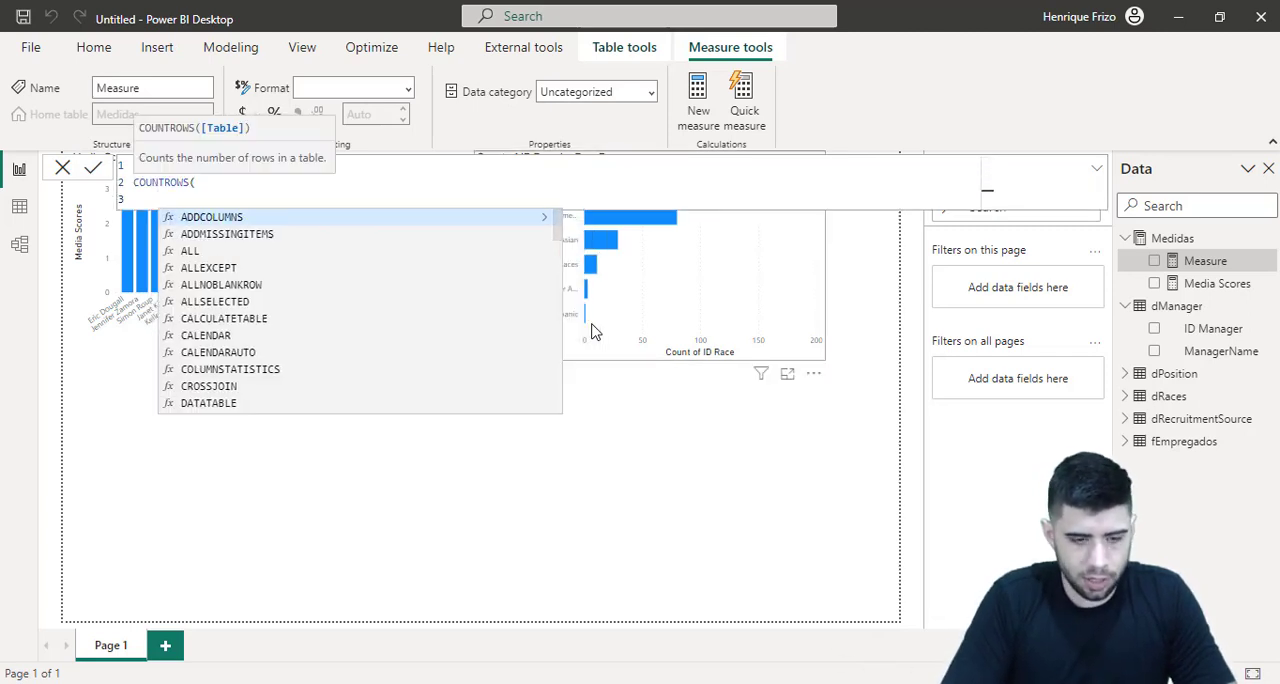
pyautogui.write('f')
pyautogui.press('Tab')
pyautogui.hotkey('shift', 'Return')
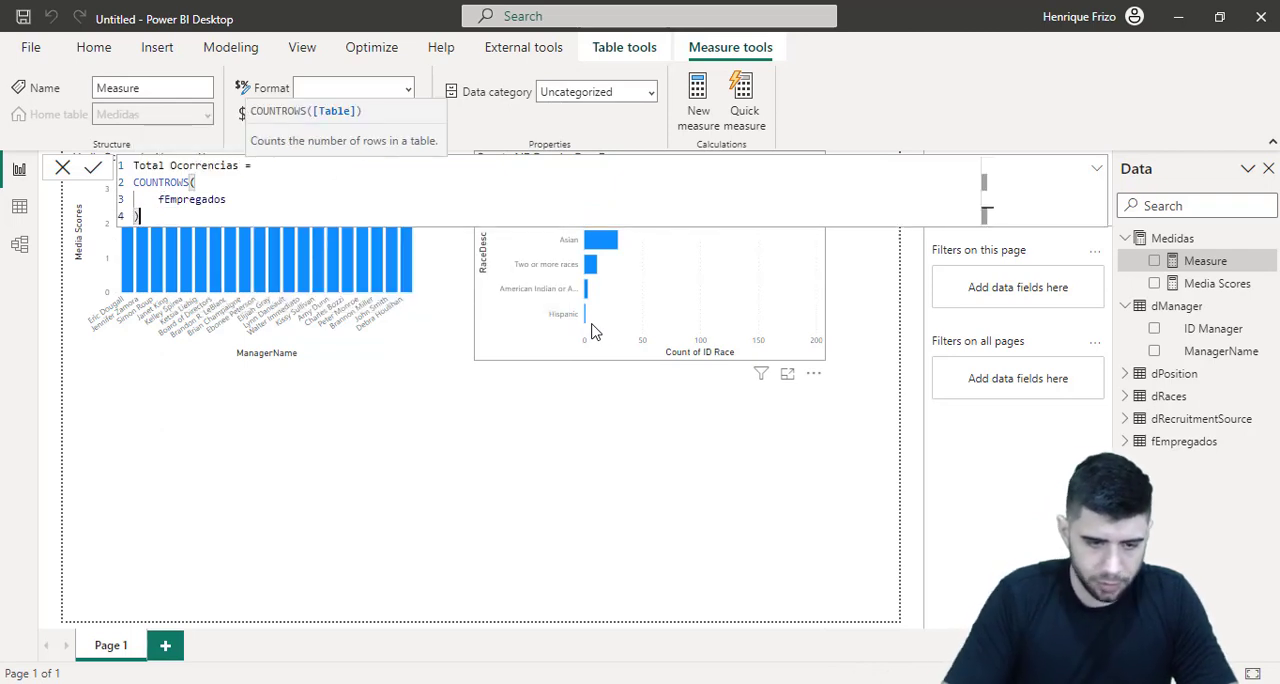
pyautogui.write(')')
pyautogui.press('Return')
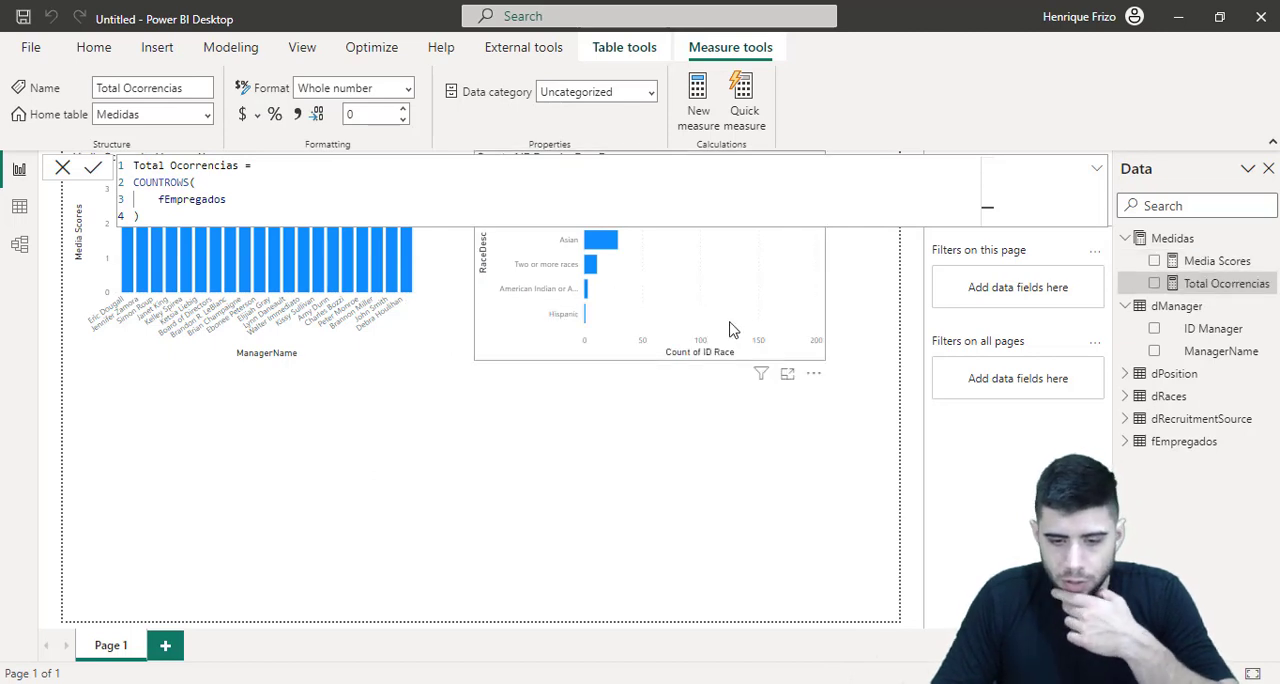
# Replace Count of ID Race with the Total Ocorrencias measure on the X-axis of the RaceDesc bar chart
pyautogui.click(730, 330)
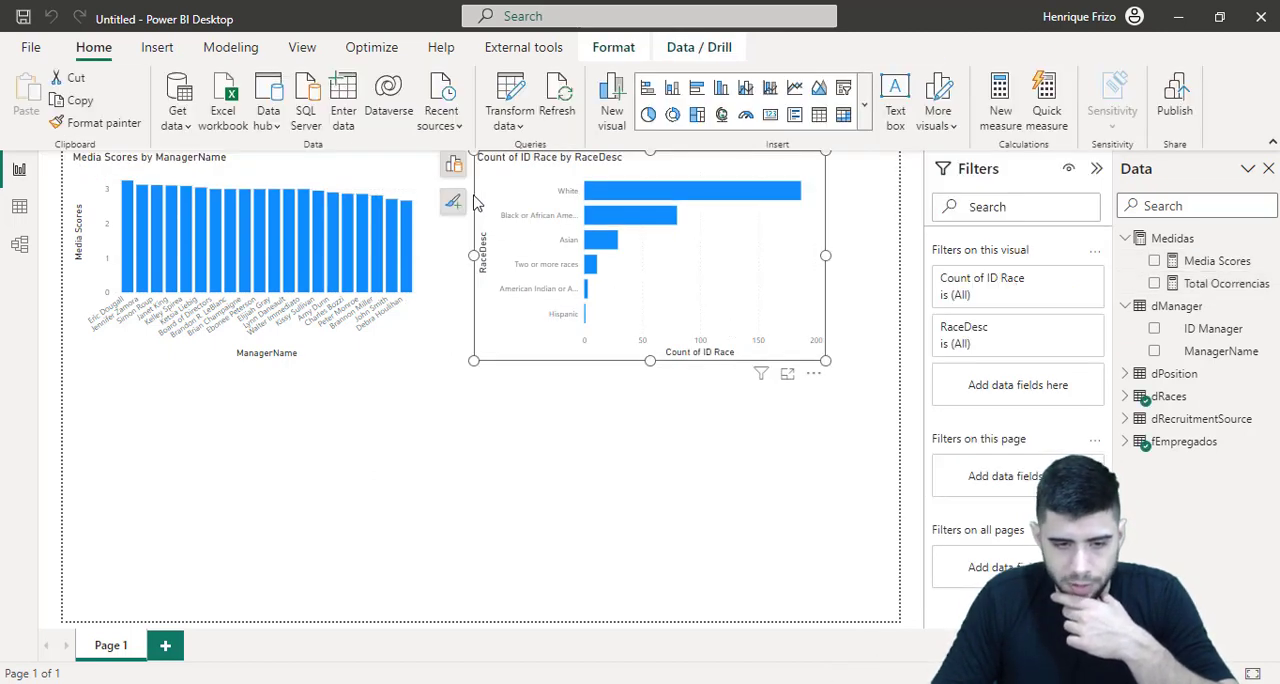
pyautogui.click(453, 164)
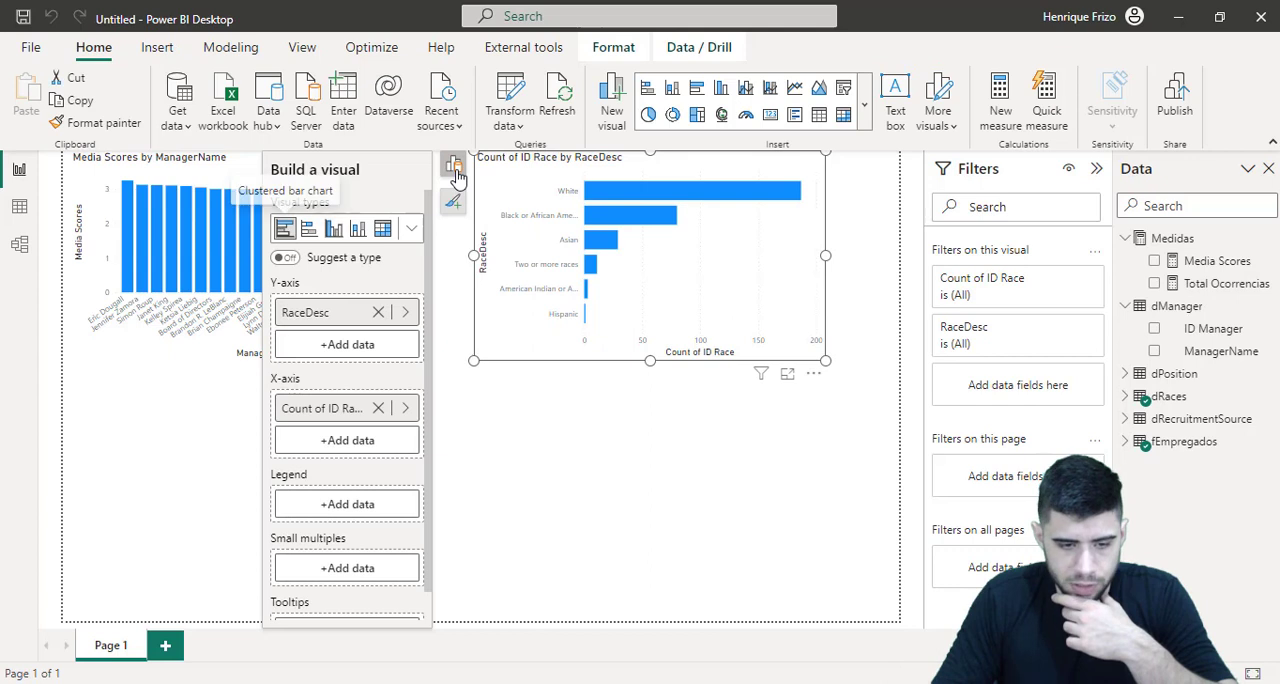
pyautogui.click(407, 408)
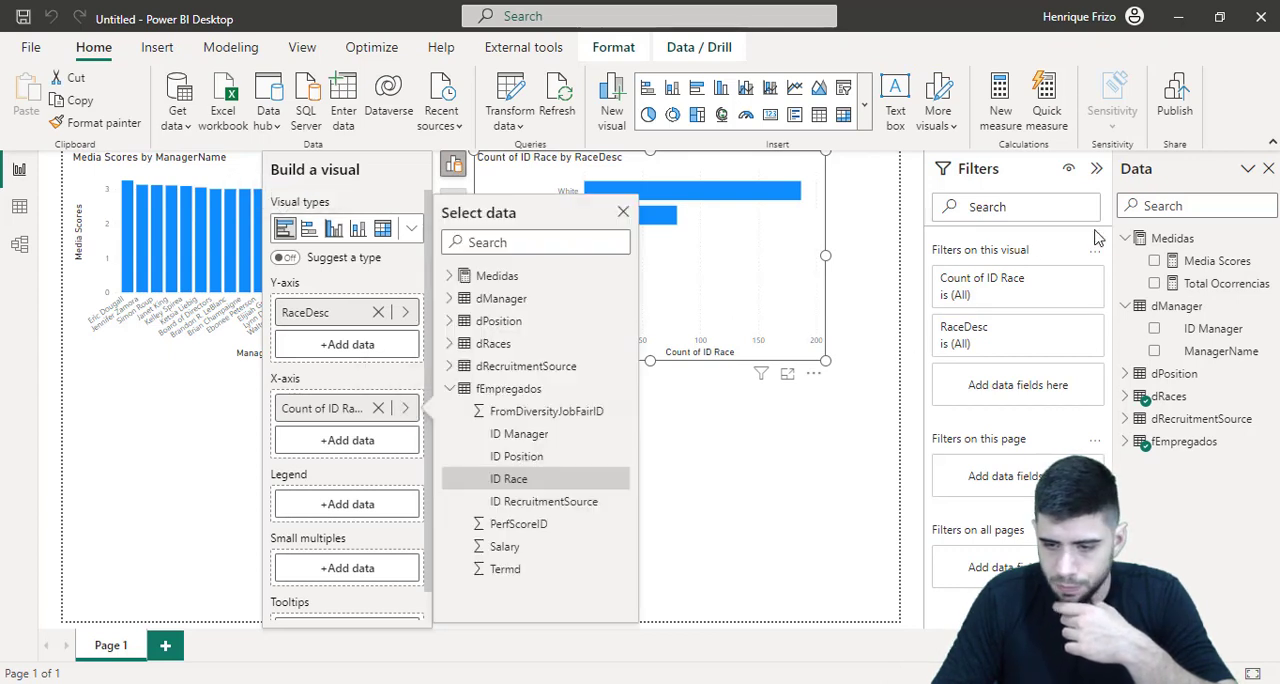
pyautogui.click(1214, 286)
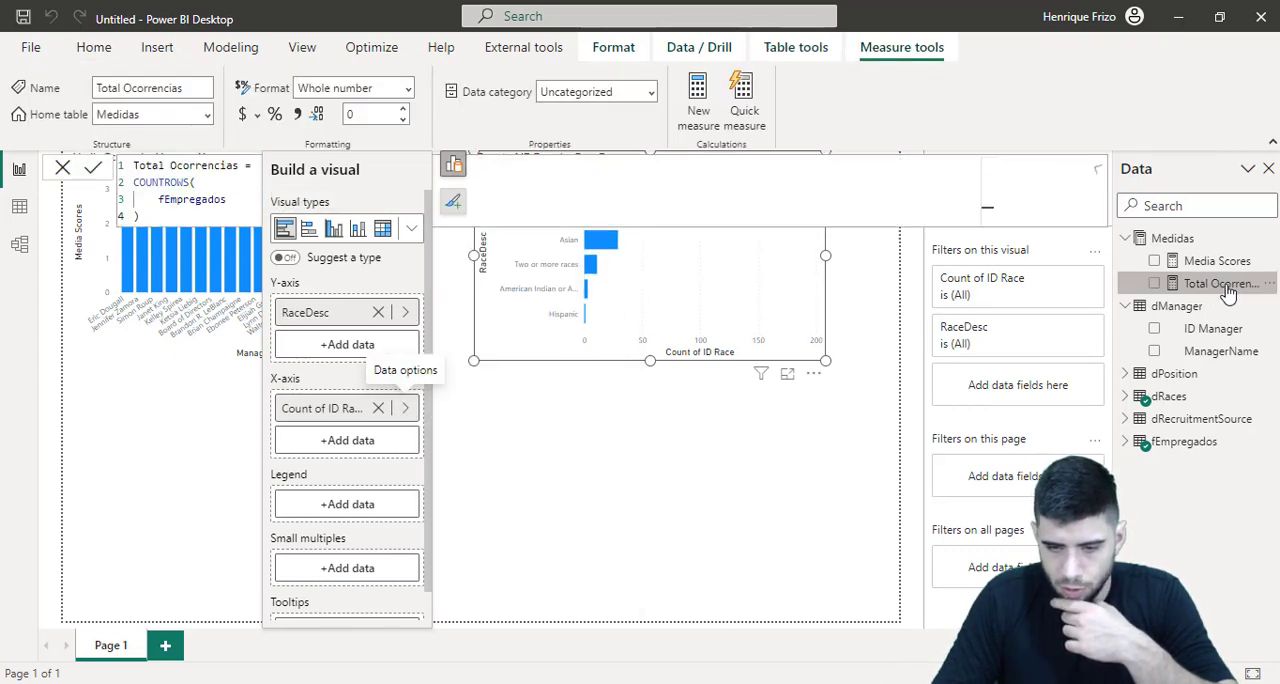
pyautogui.click(378, 408)
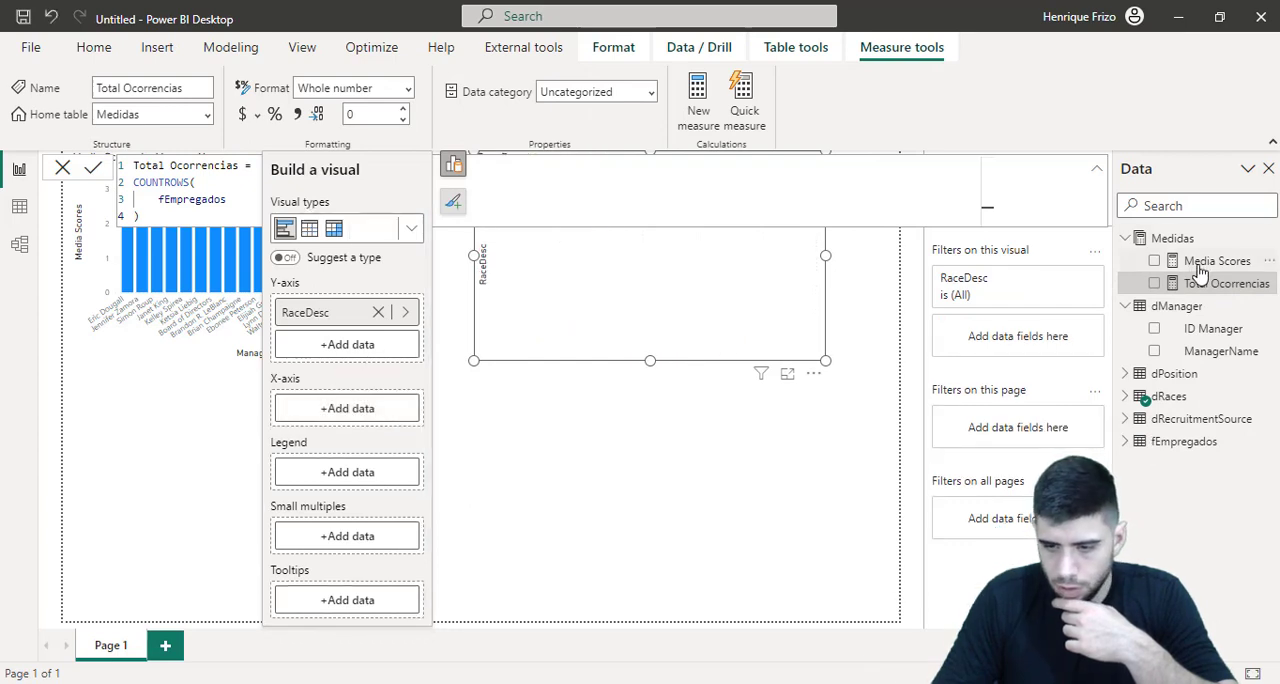
pyautogui.moveTo(1205, 284); pyautogui.dragTo(372, 410)
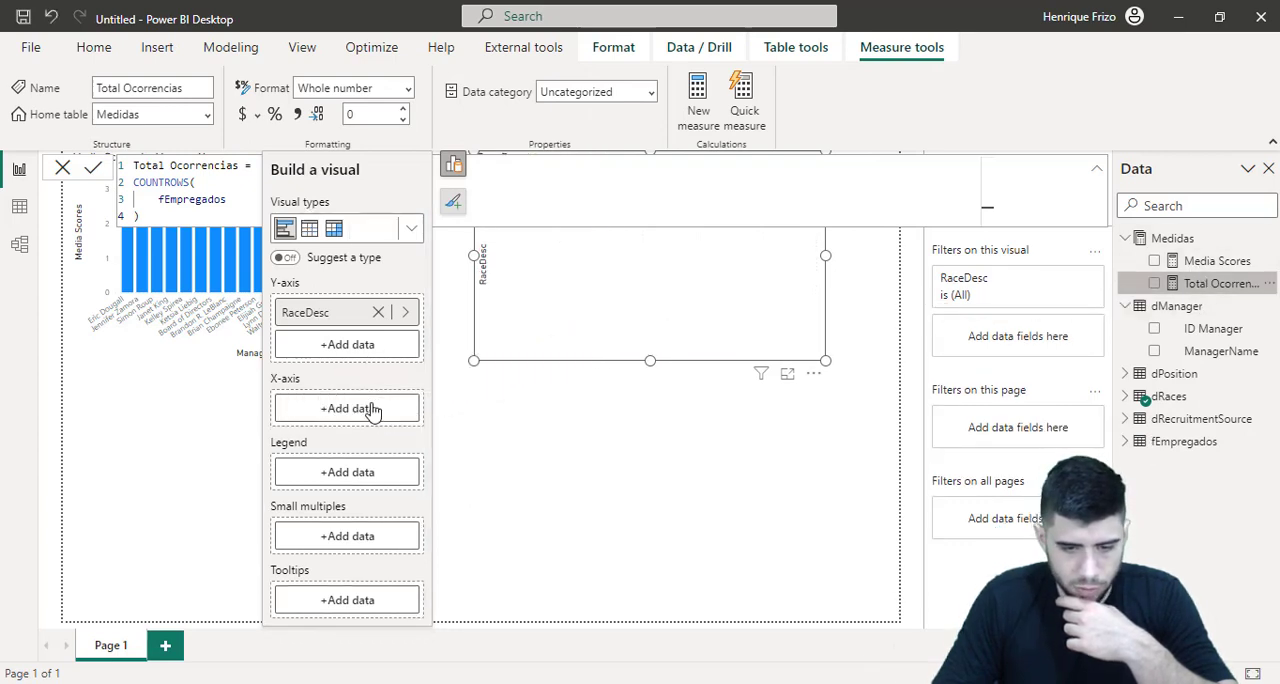
pyautogui.click(606, 392)
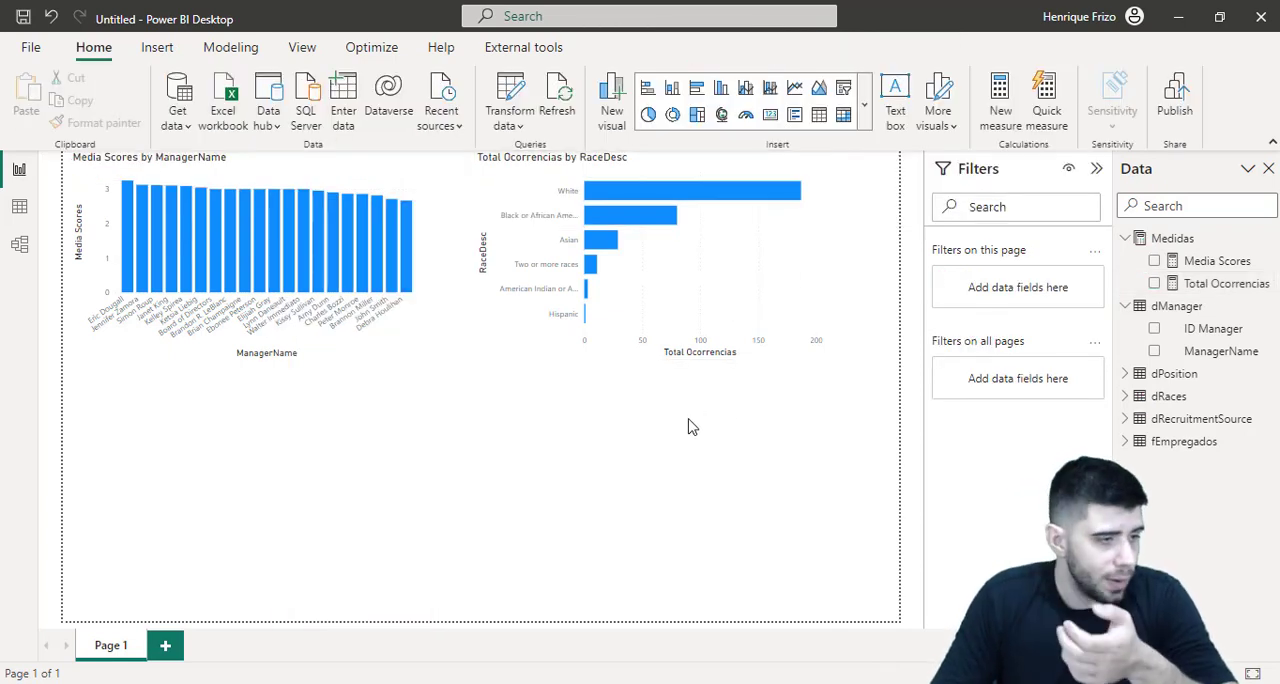
# Insert a clustered column chart with ID Race on the X-axis, Total Ocorrencias on the Y-axis and RecruitmentSource as the legend
pyautogui.click(865, 122)
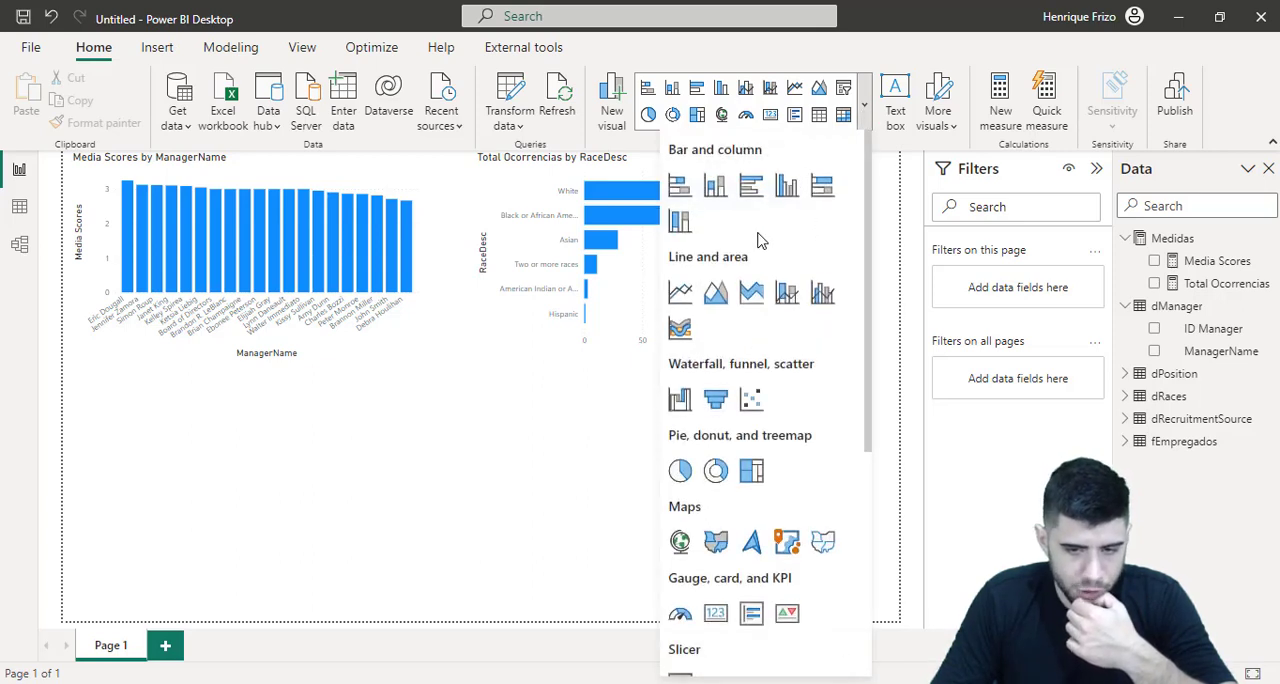
pyautogui.click(787, 190)
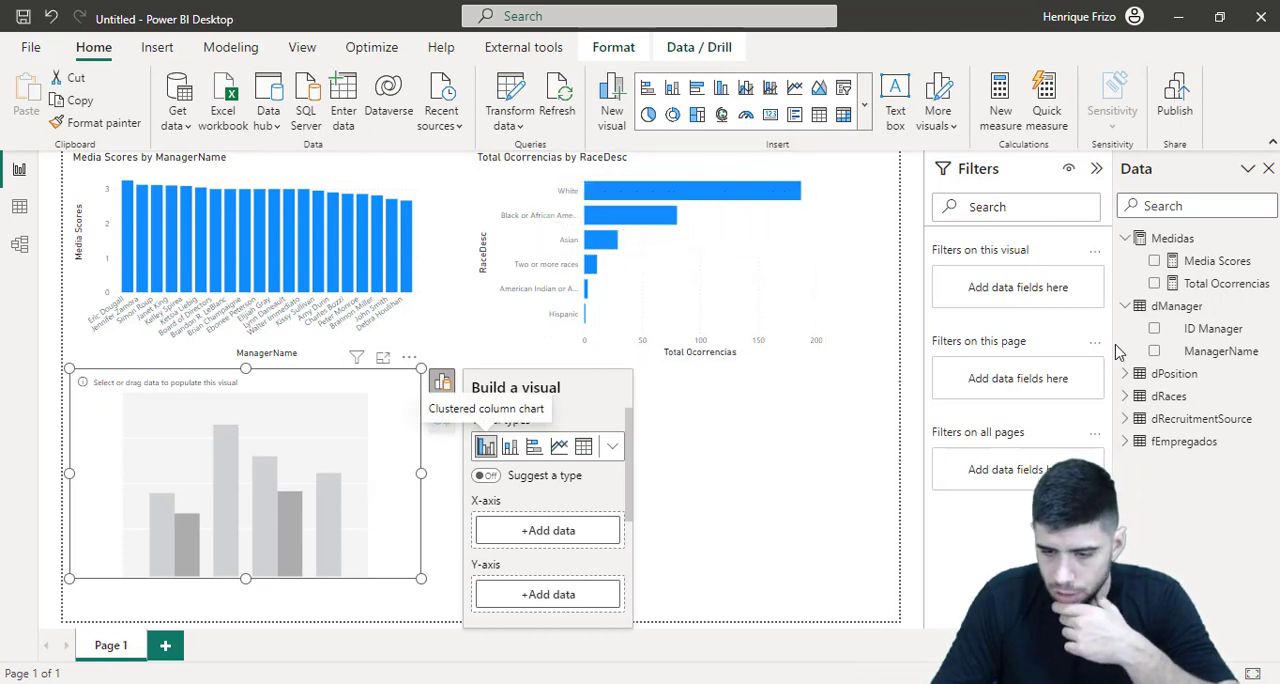
pyautogui.click(1125, 396)
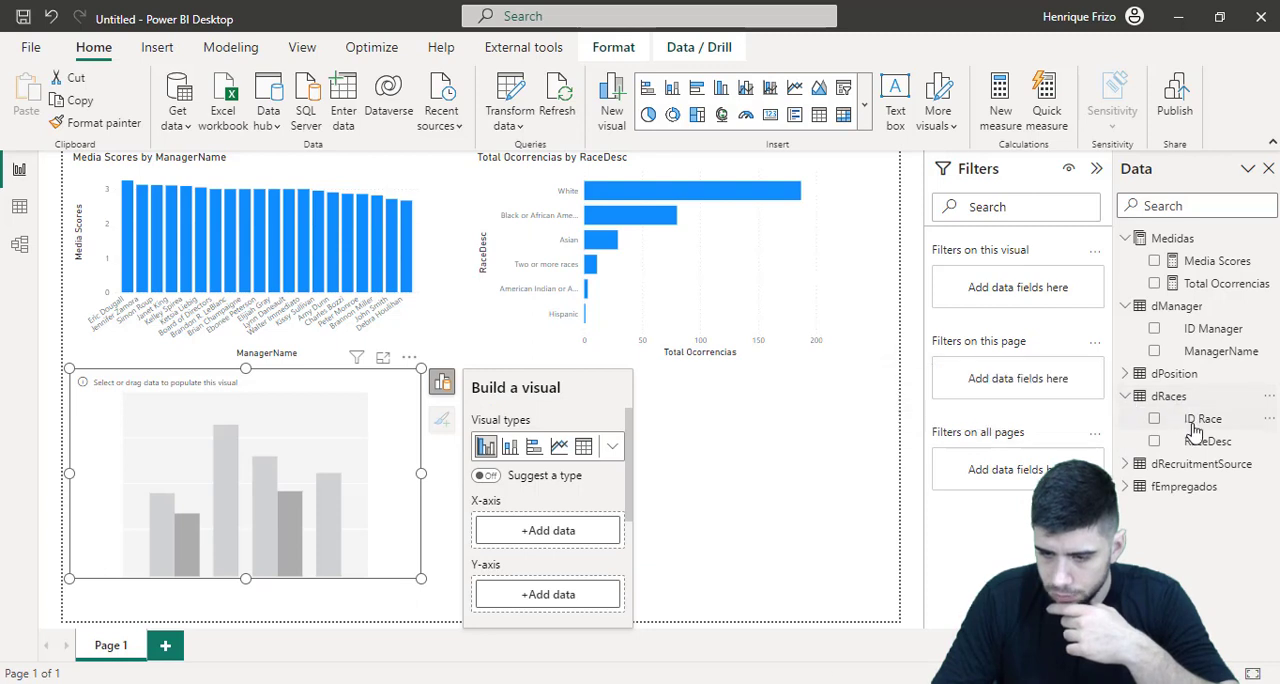
pyautogui.moveTo(1202, 420); pyautogui.dragTo(547, 538)
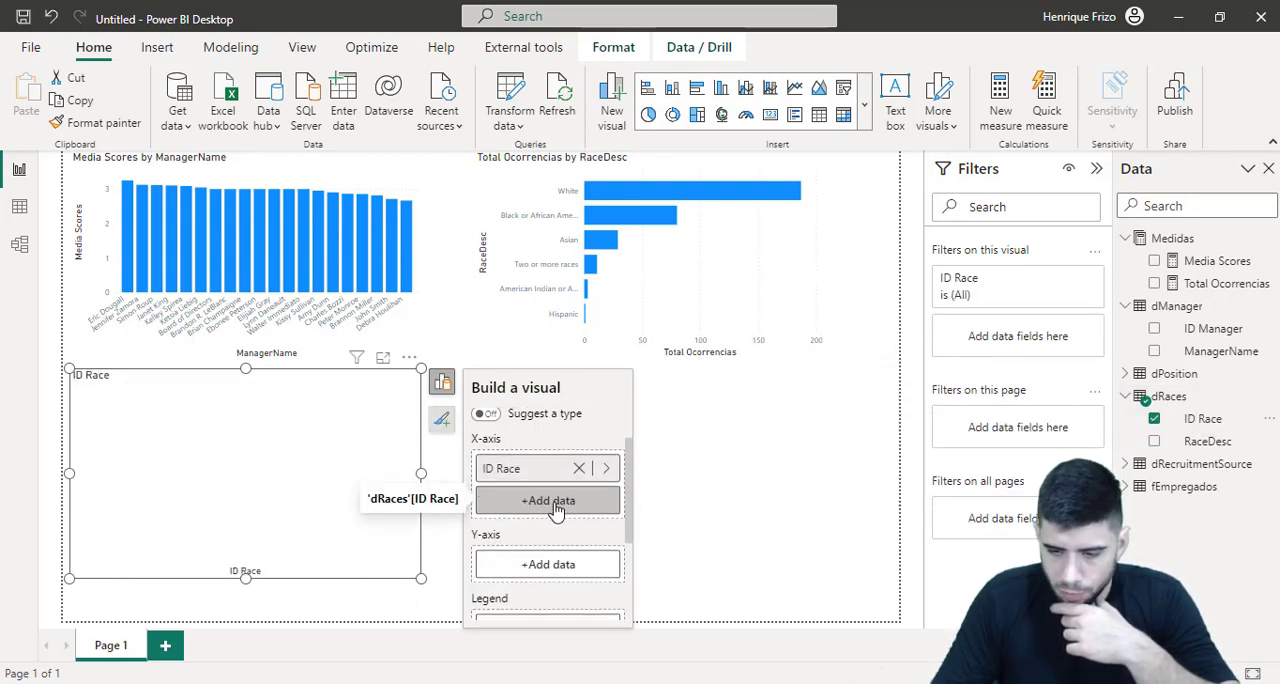
pyautogui.click(1125, 464)
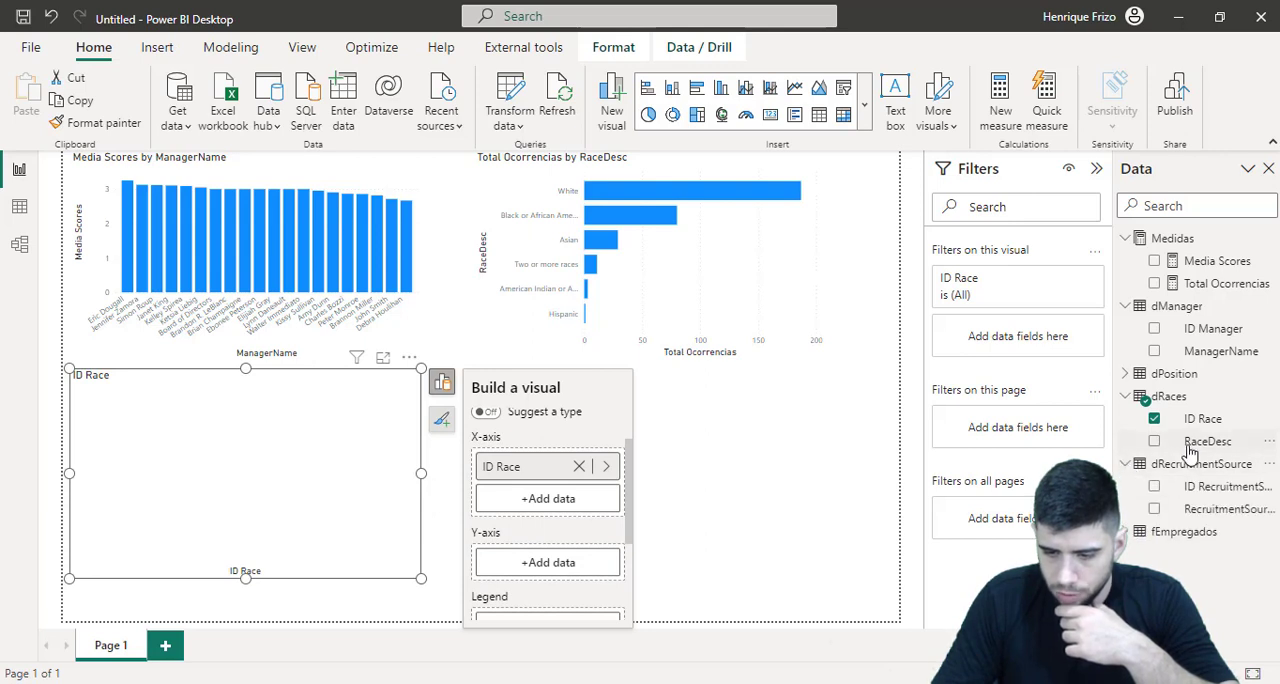
pyautogui.moveTo(1210, 510); pyautogui.dragTo(555, 478)
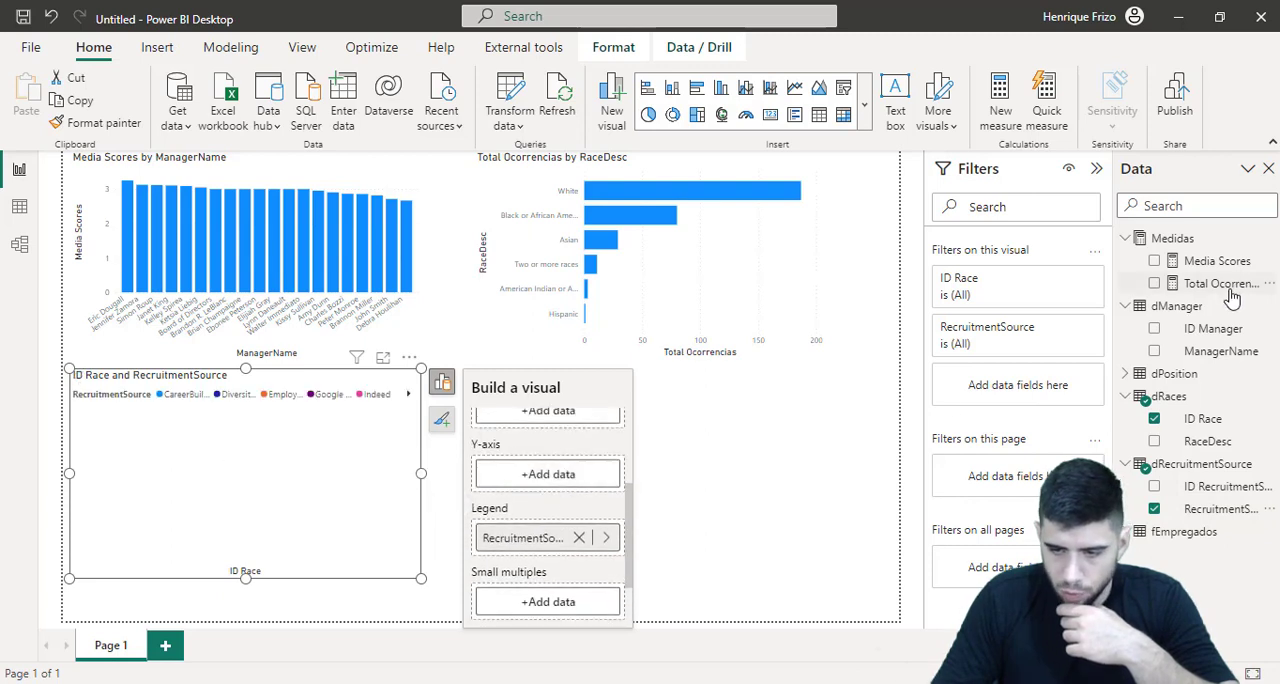
pyautogui.moveTo(1224, 284); pyautogui.dragTo(556, 485)
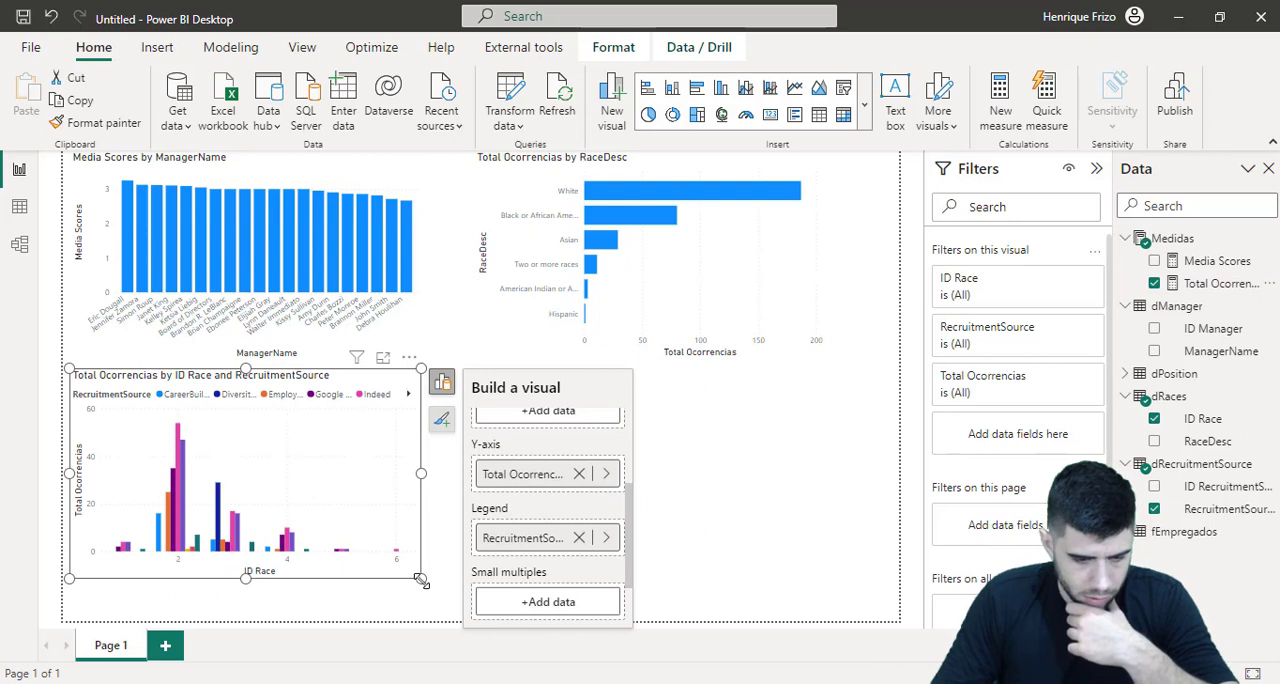
# Enlarge the new column chart and replace ID Race with RaceDesc from dRaces on its X-axis
pyautogui.moveTo(421, 582); pyautogui.dragTo(543, 622)
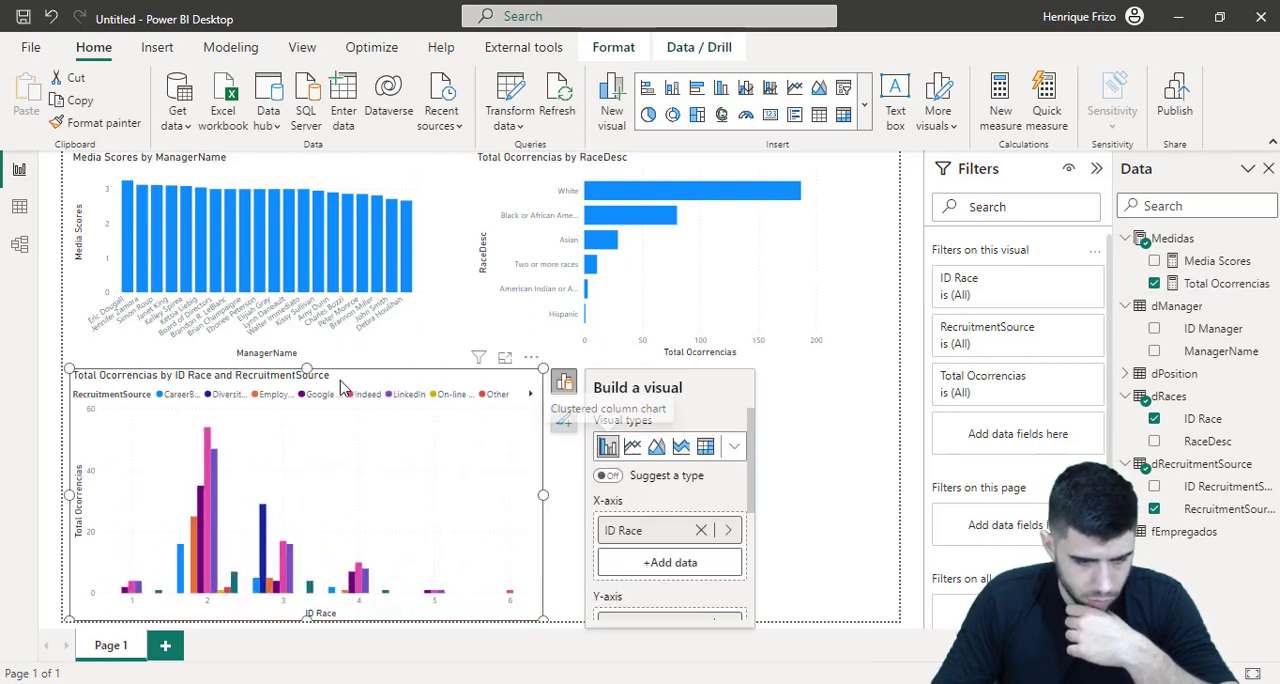
pyautogui.click(701, 530)
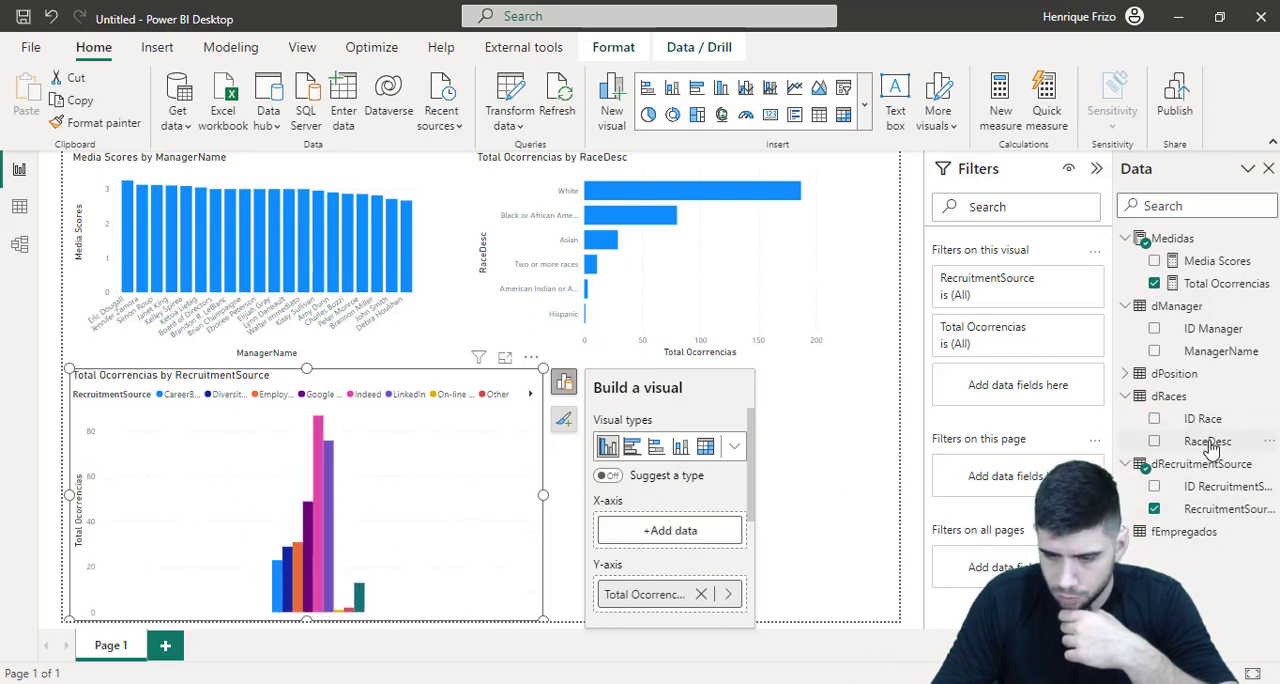
pyautogui.moveTo(1210, 450); pyautogui.dragTo(670, 530)
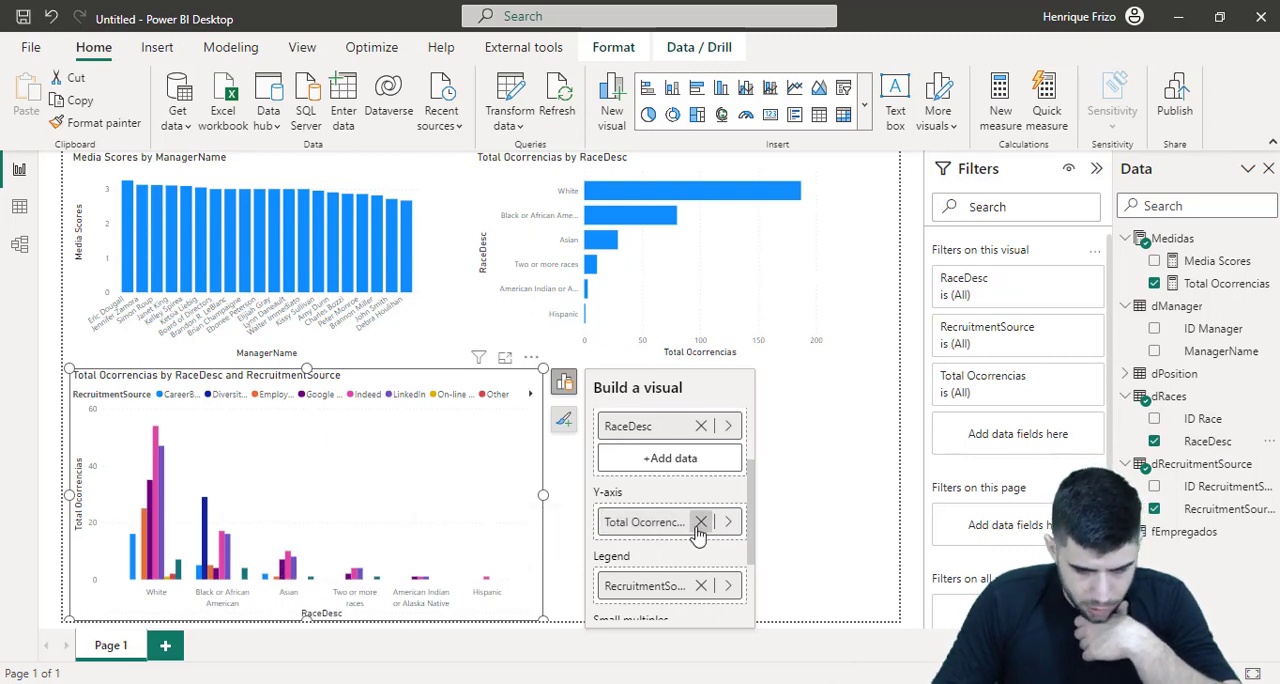
# Try swapping the column chart's fields, with RecruitmentSource on the X-axis and RaceDesc as the legend
pyautogui.scroll(-2, 683, 560)
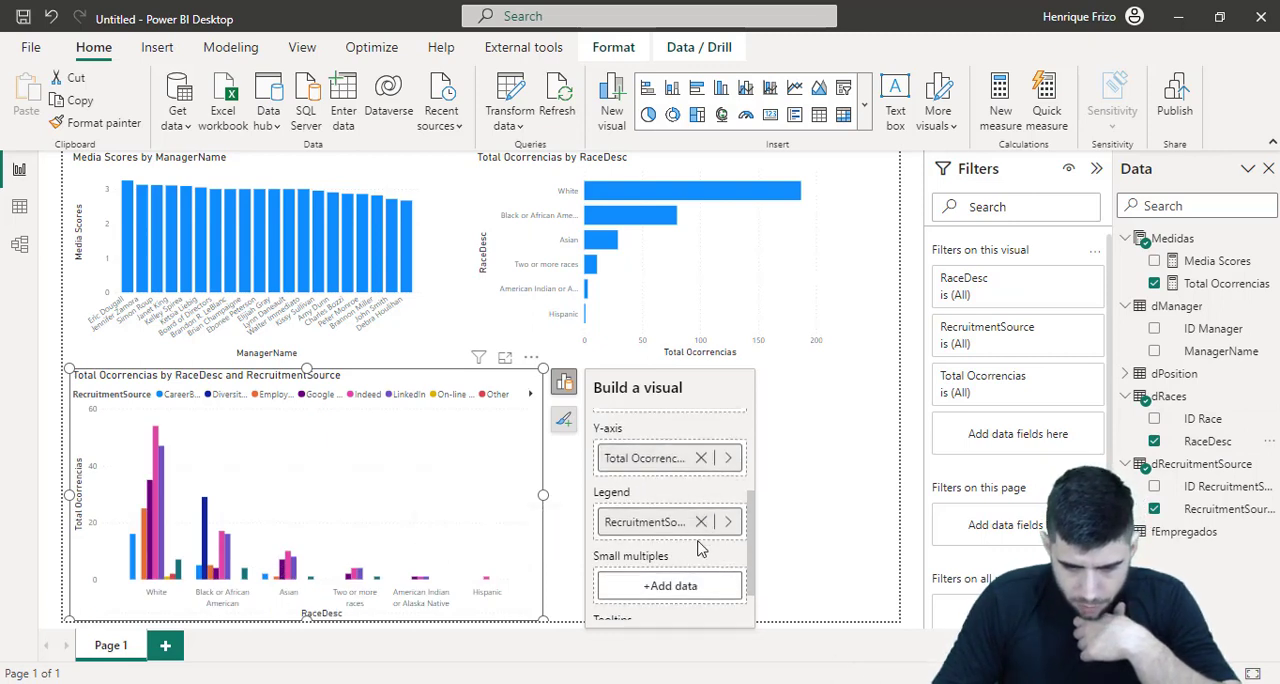
pyautogui.click(701, 521)
pyautogui.scroll(4, 685, 530)
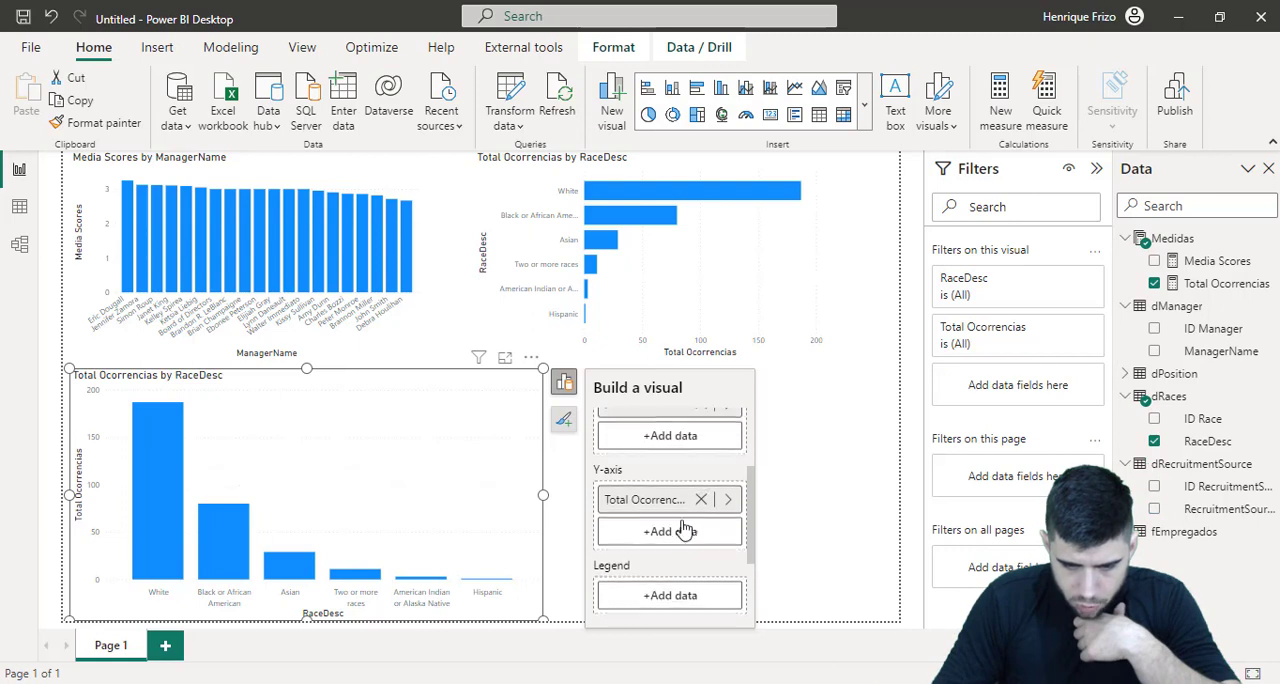
pyautogui.click(703, 501)
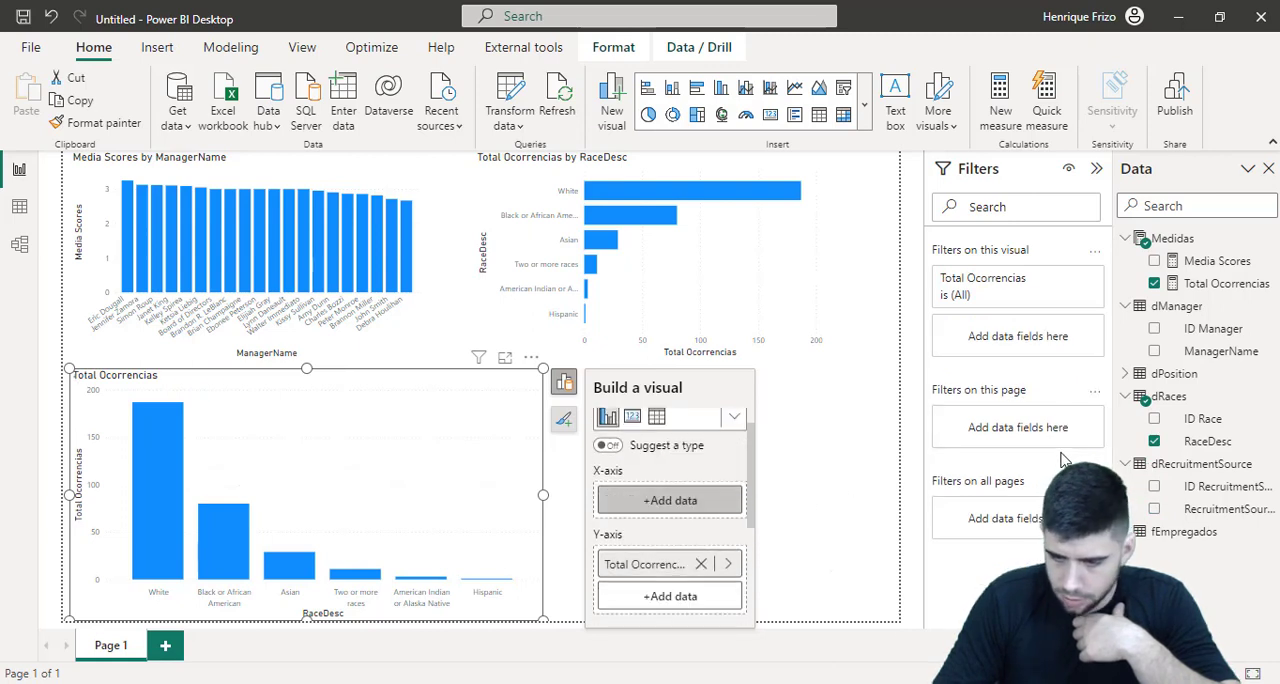
pyautogui.moveTo(1215, 515); pyautogui.dragTo(658, 505)
pyautogui.scroll(-4, 655, 512)
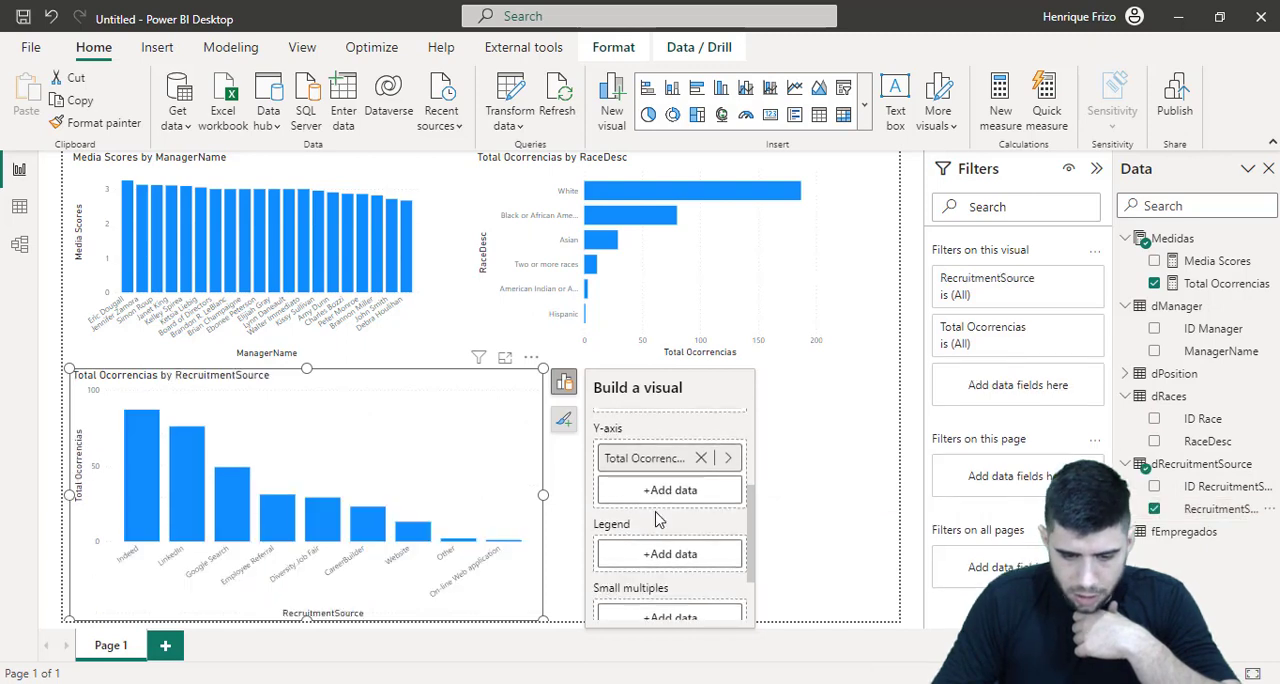
pyautogui.scroll(1, 652, 524)
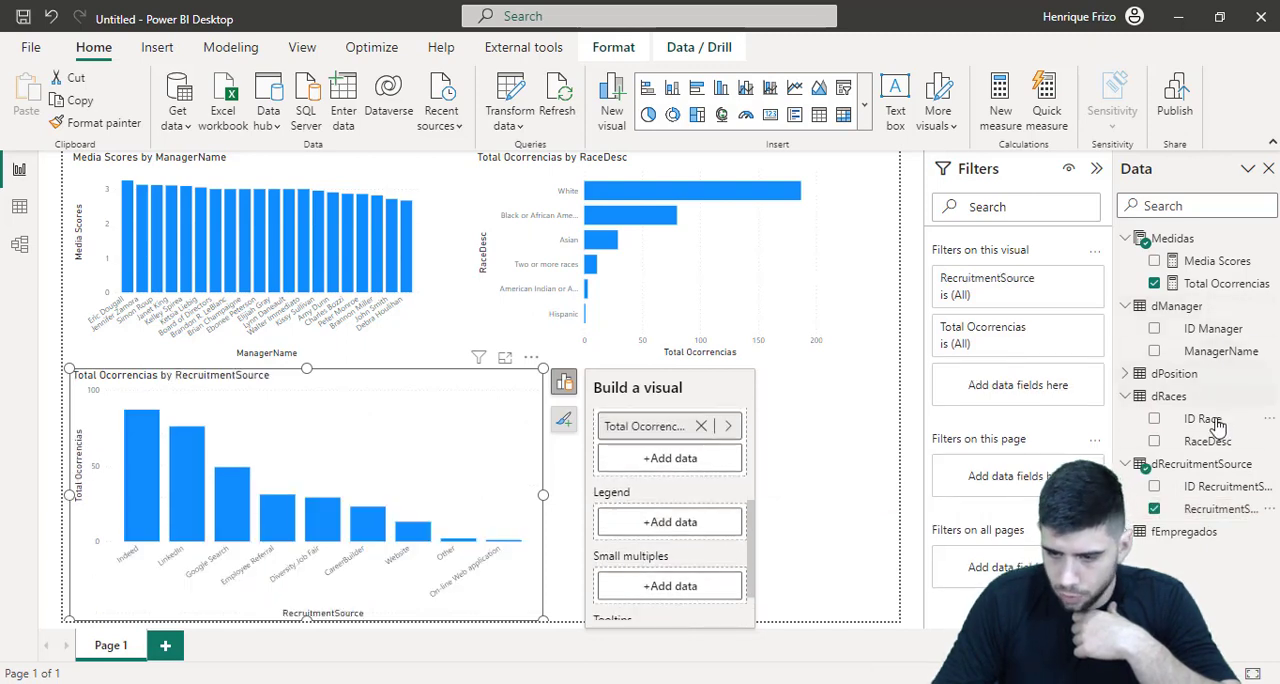
pyautogui.moveTo(1207, 441); pyautogui.dragTo(648, 522)
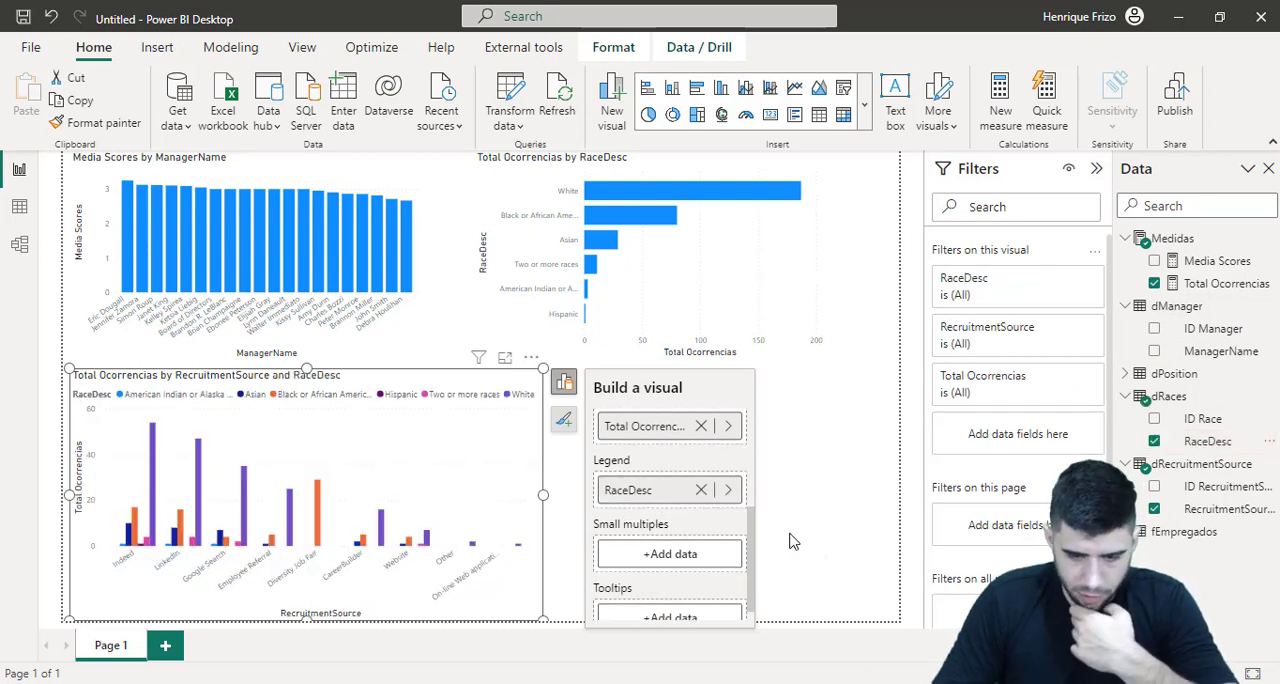
# Swap the column chart's fields back, with RaceDesc on the X-axis and RecruitmentSource as the legend
pyautogui.scroll(1, 710, 555)
pyautogui.click(702, 519)
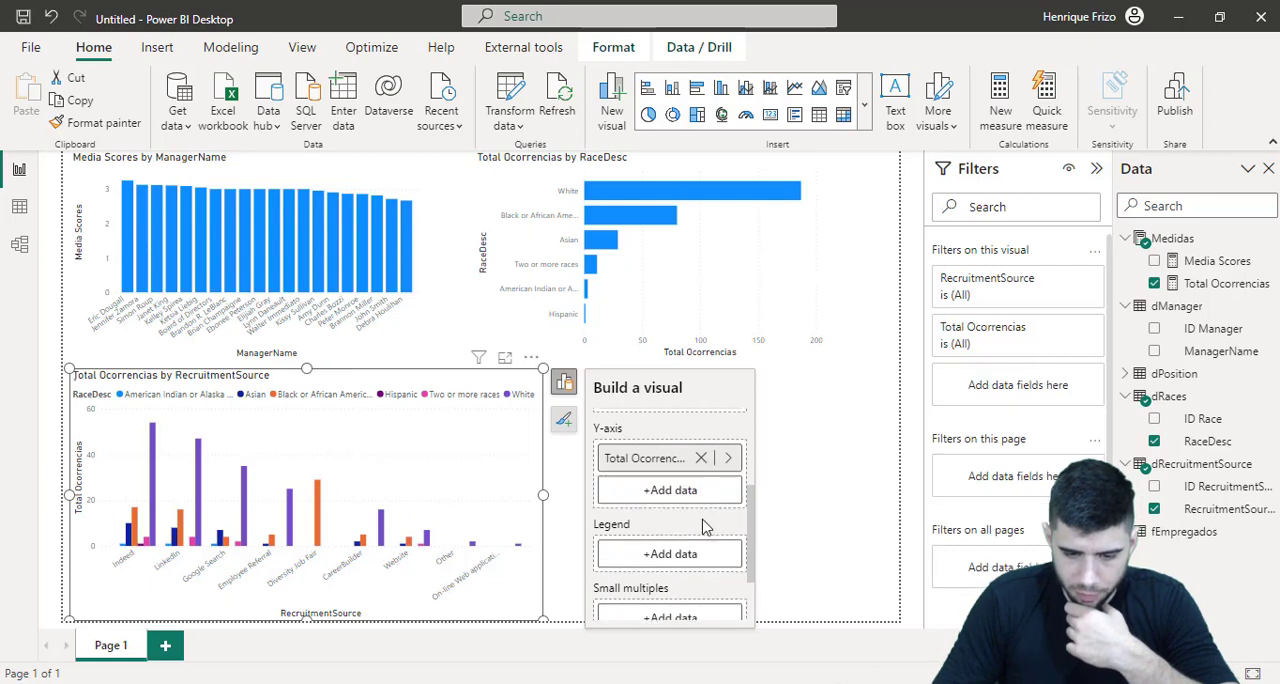
pyautogui.scroll(2, 702, 527)
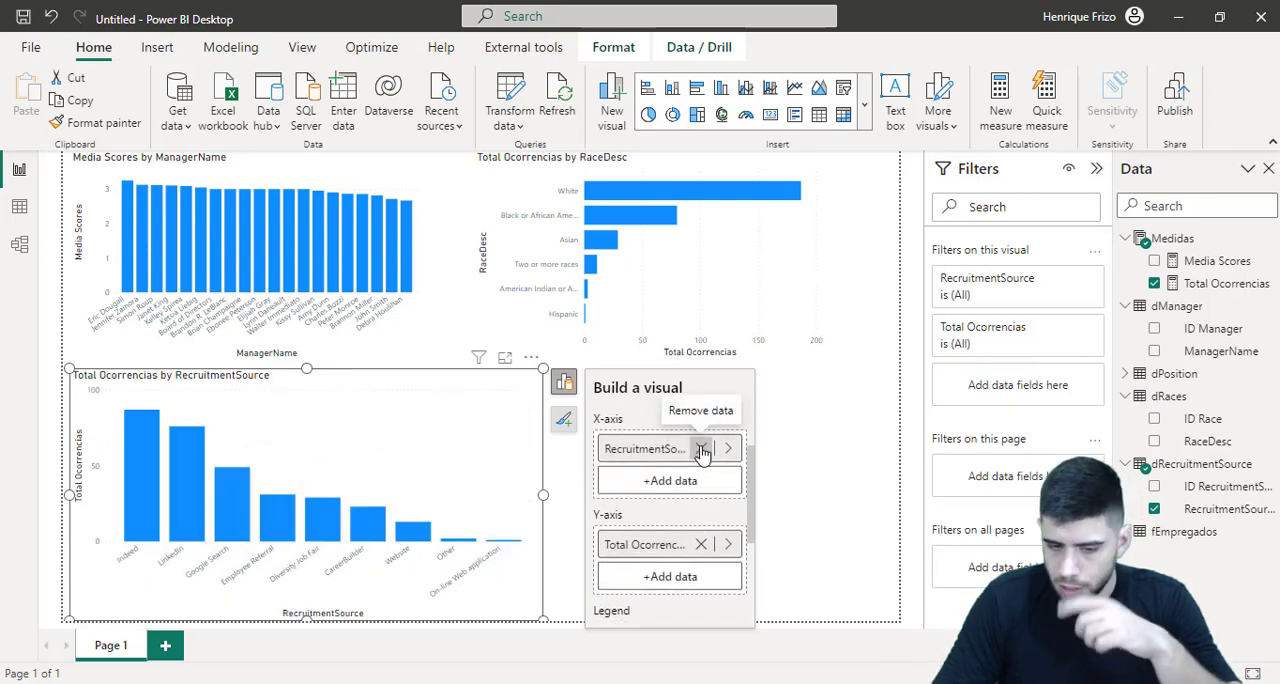
pyautogui.click(702, 449)
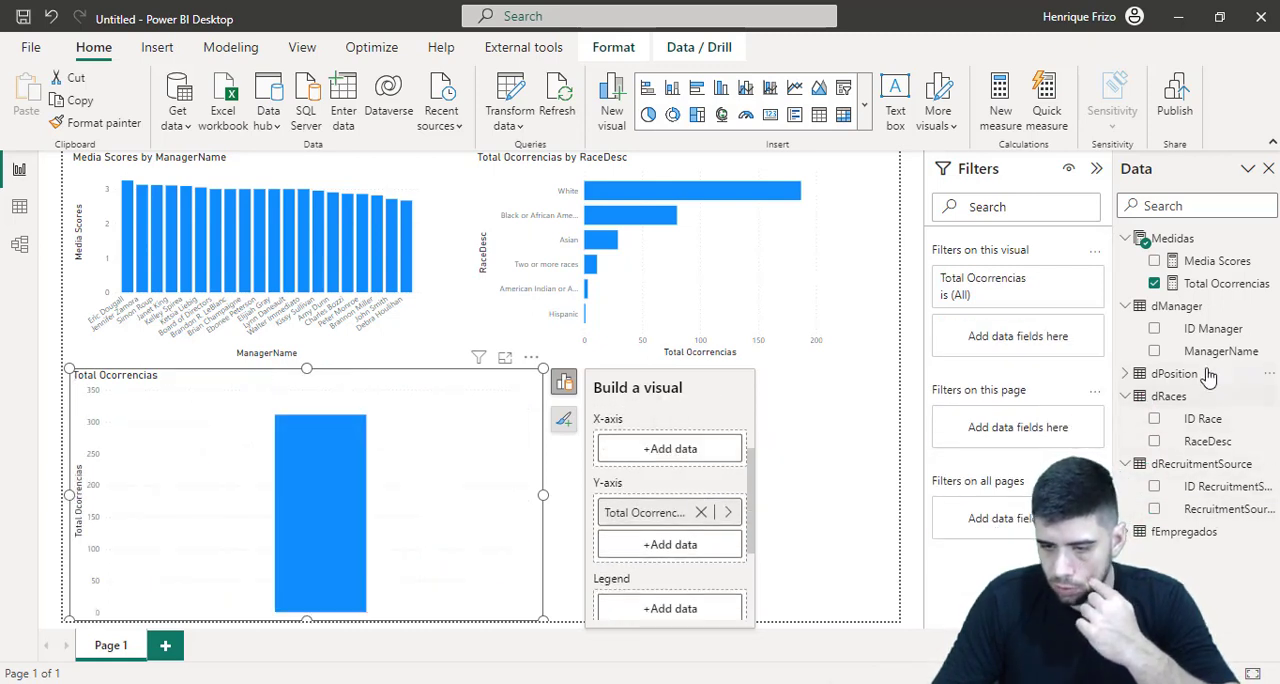
pyautogui.moveTo(1208, 441); pyautogui.dragTo(675, 452)
pyautogui.scroll(-1, 668, 555)
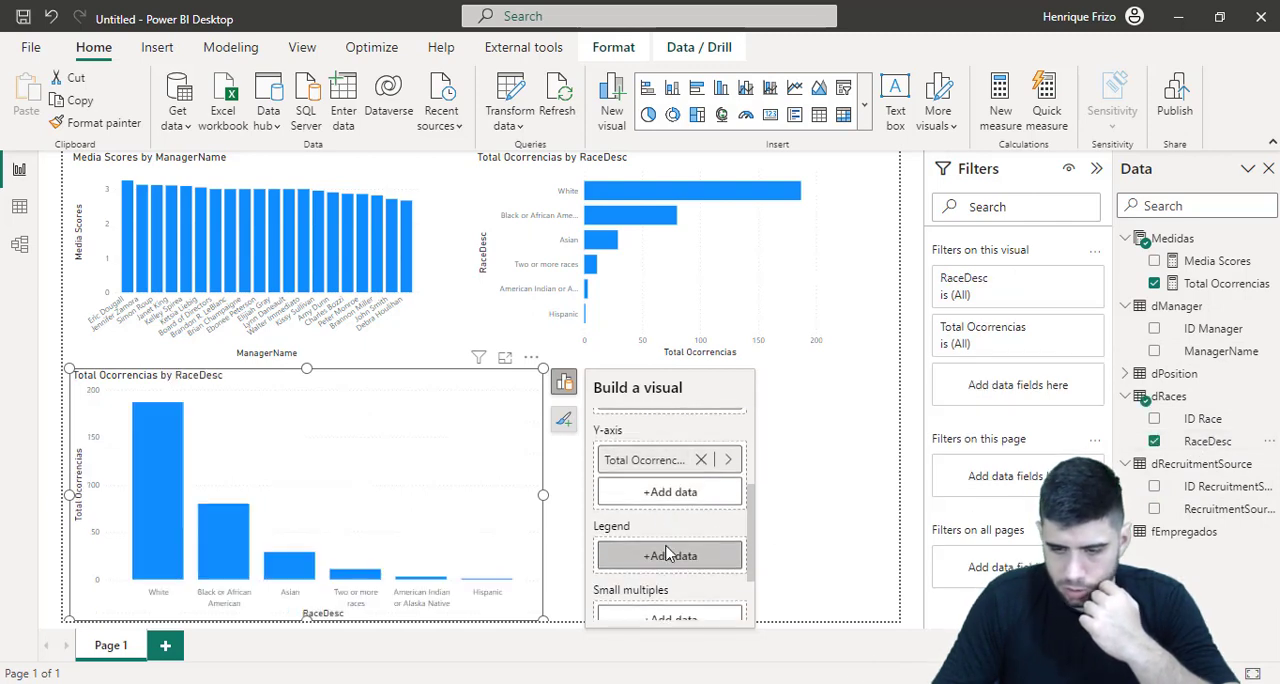
pyautogui.moveTo(1220, 509); pyautogui.dragTo(709, 564)
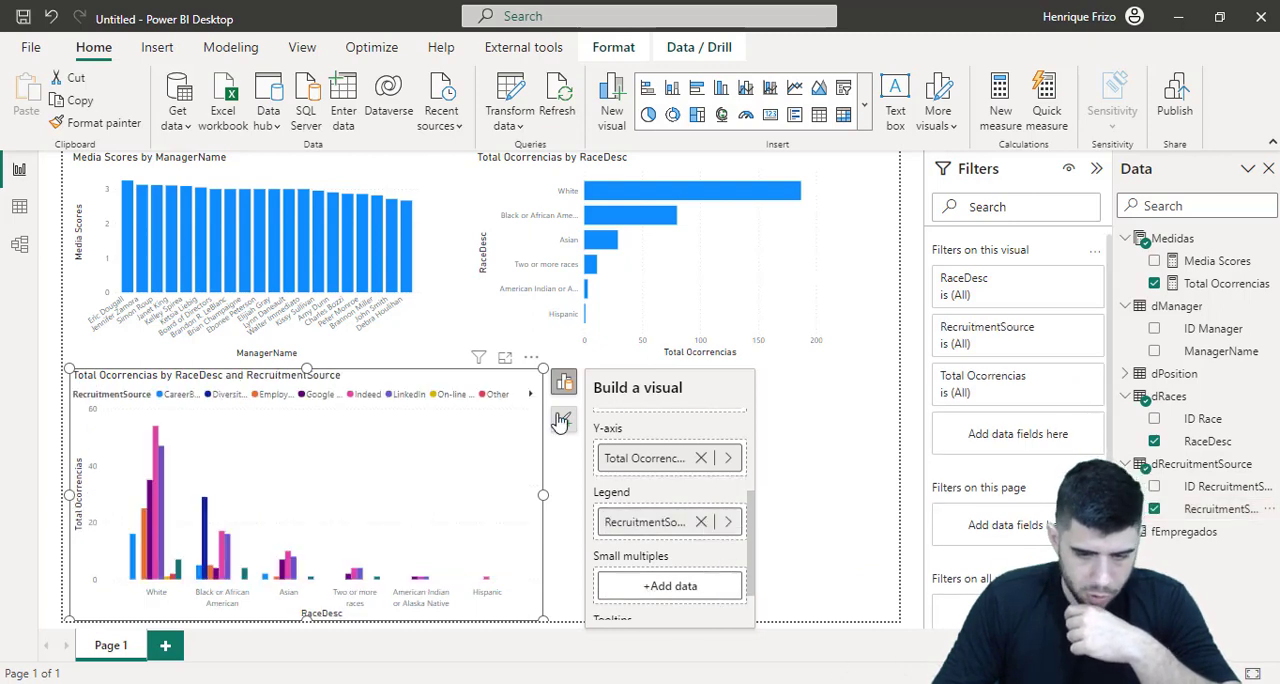
# Hide the chart's field settings and enlarge the column chart upwards and sideways so the whole RecruitmentSource legend fits
pyautogui.click(565, 381)
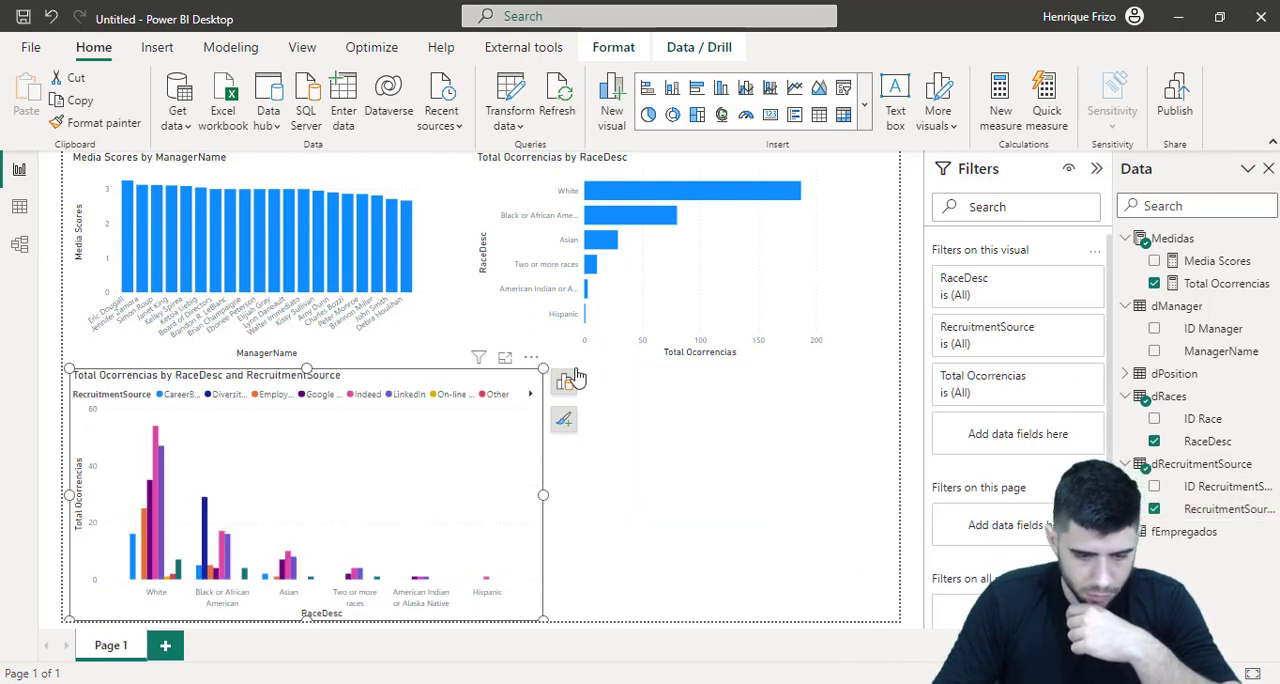
pyautogui.moveTo(543, 369); pyautogui.dragTo(795, 316)
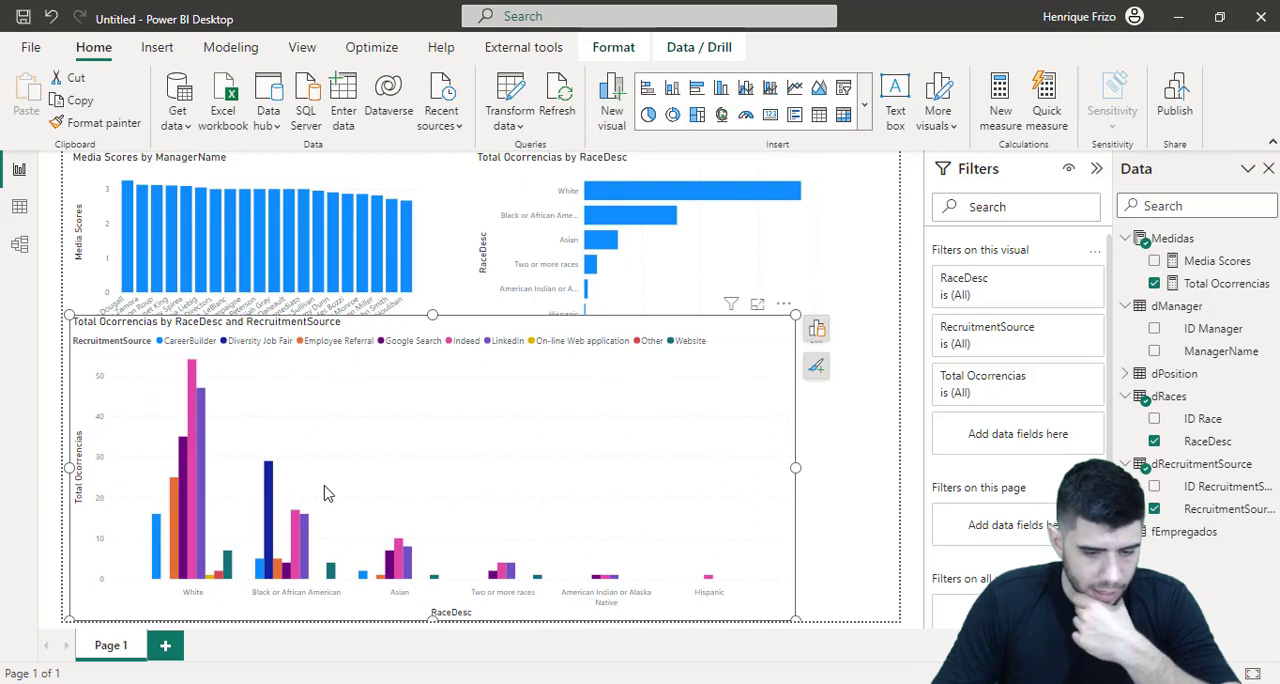
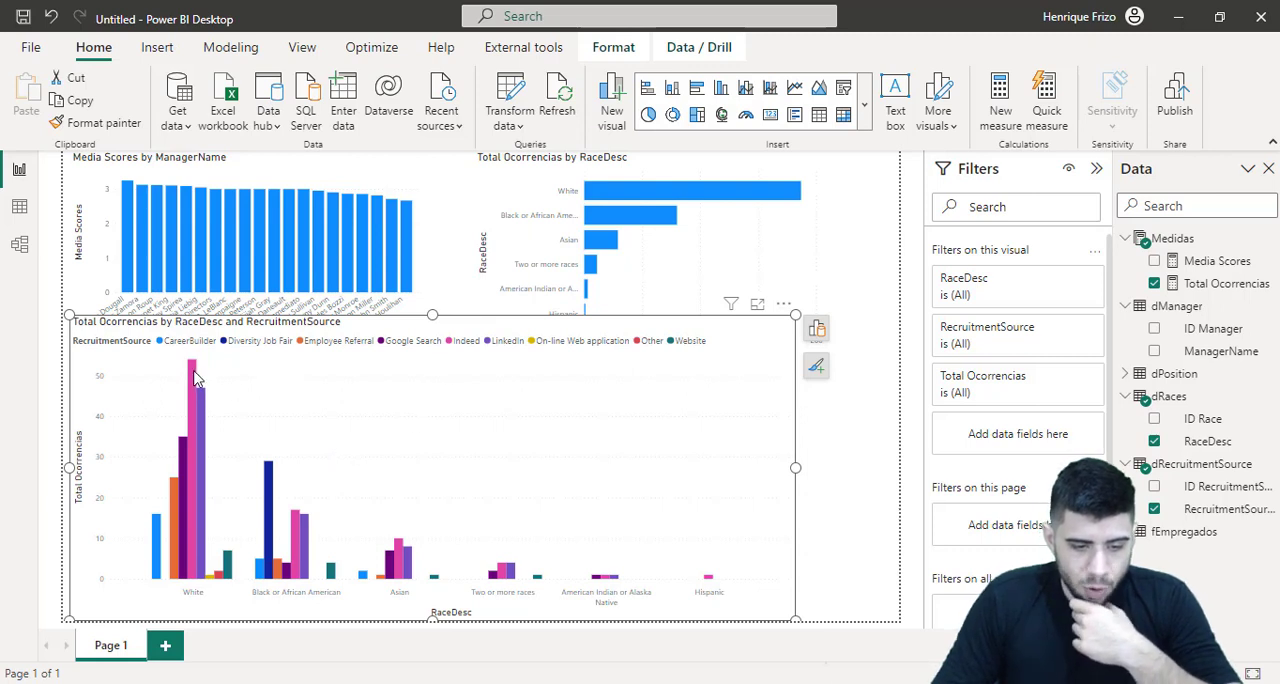
# Reduce the column chart's height from its upper edge and add a second, blank report page
pyautogui.moveTo(196, 378)
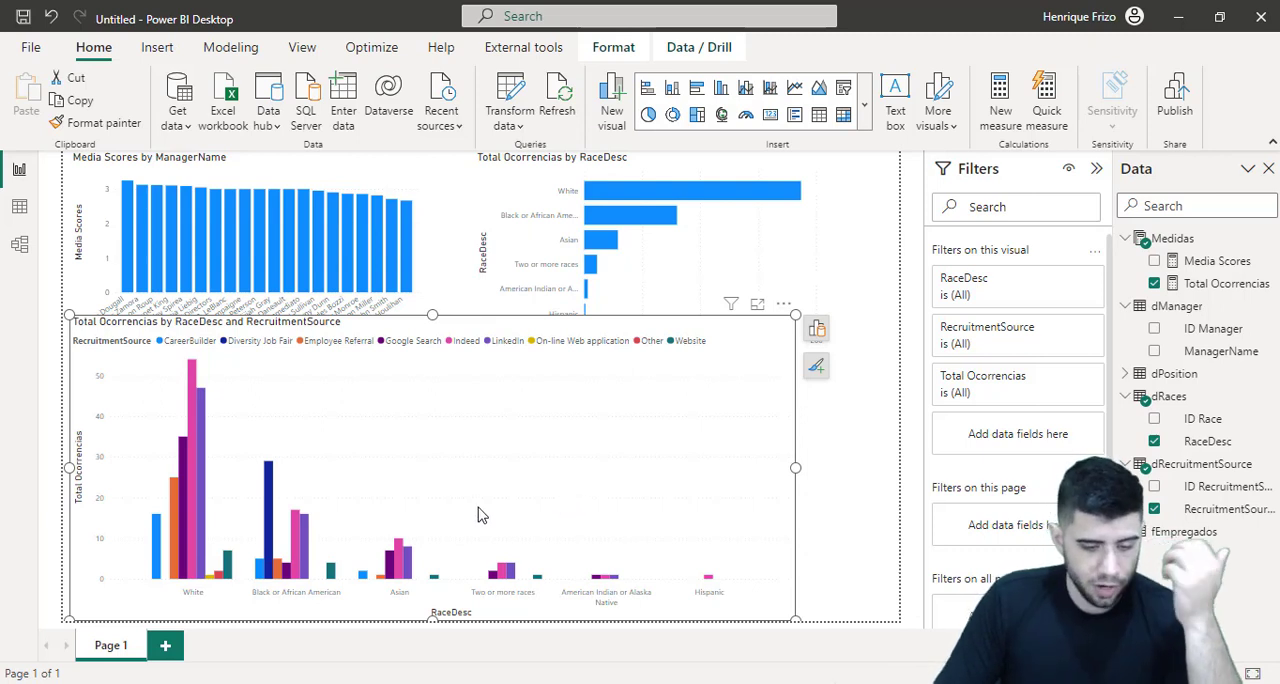
pyautogui.moveTo(333, 573)
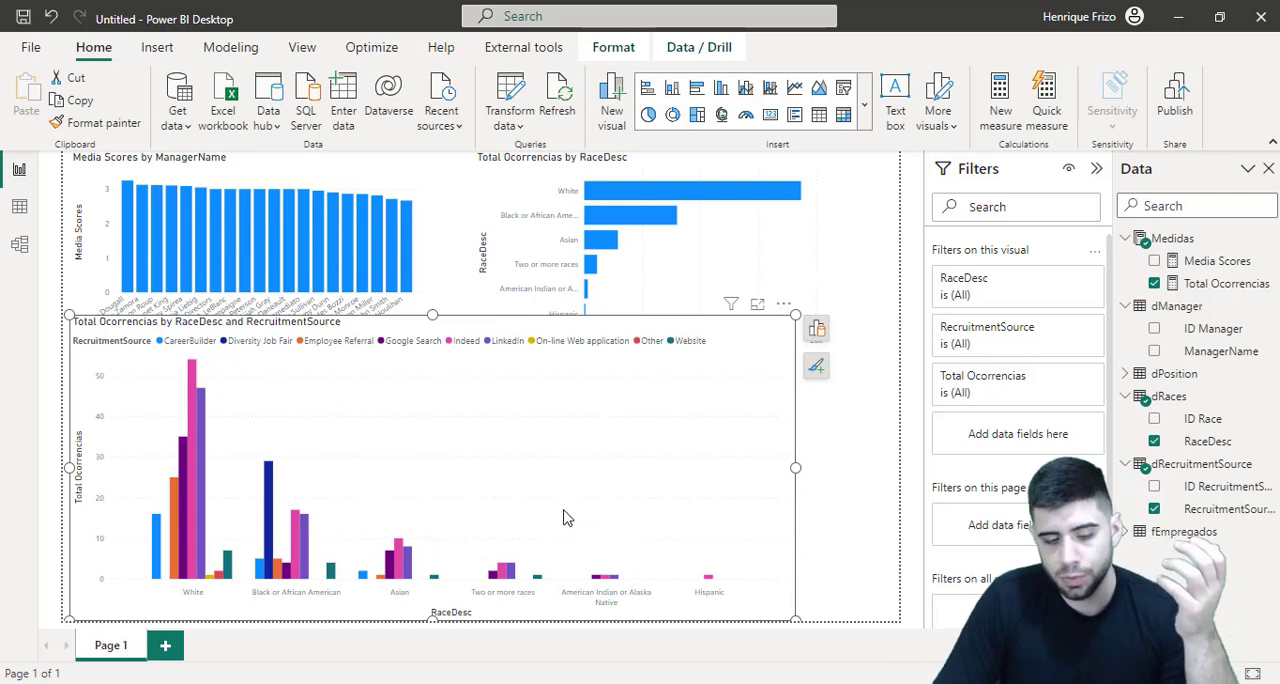
pyautogui.moveTo(433, 313); pyautogui.dragTo(392, 383)
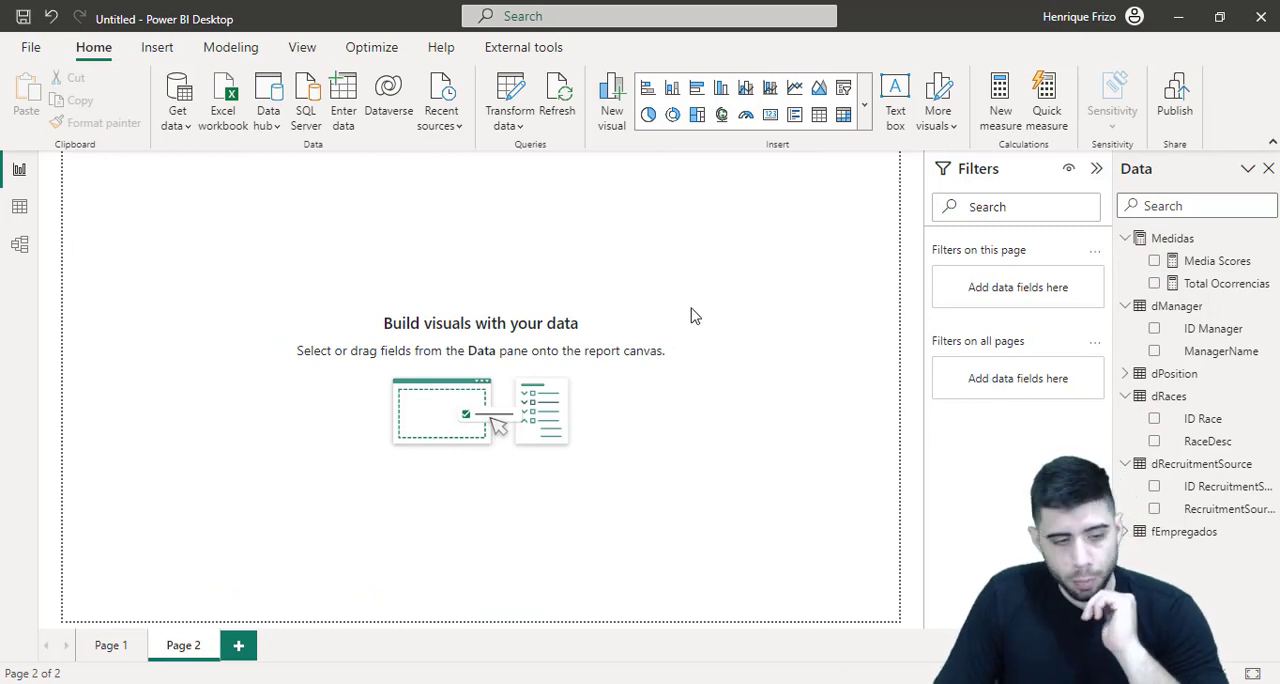
# Open the fEmpregados table's rows in the data view and examine the Termd column
pyautogui.click(22, 212)
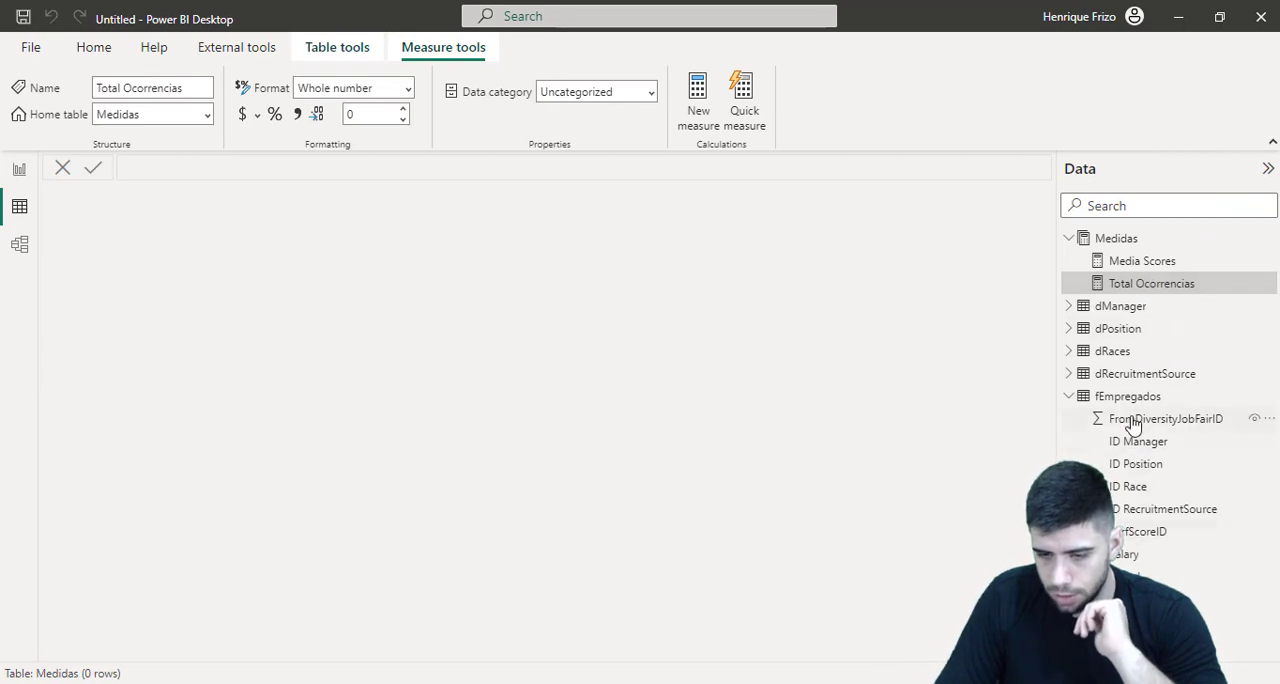
pyautogui.click(1127, 398)
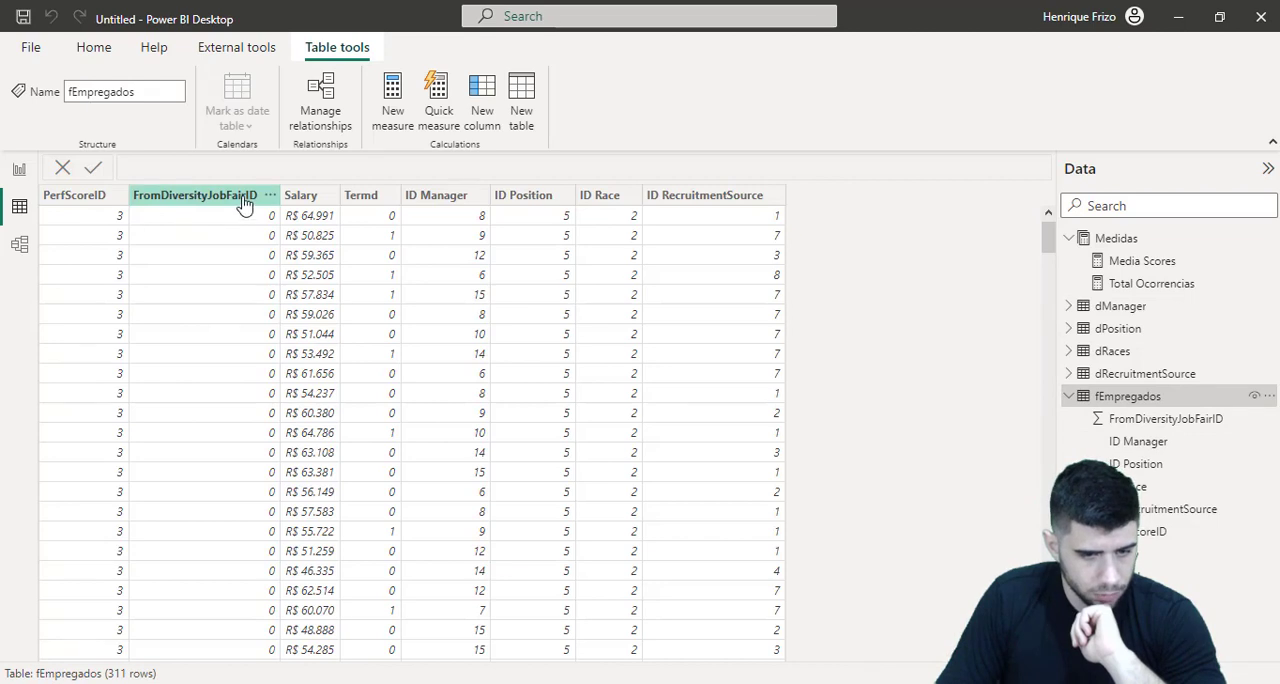
pyautogui.click(366, 200)
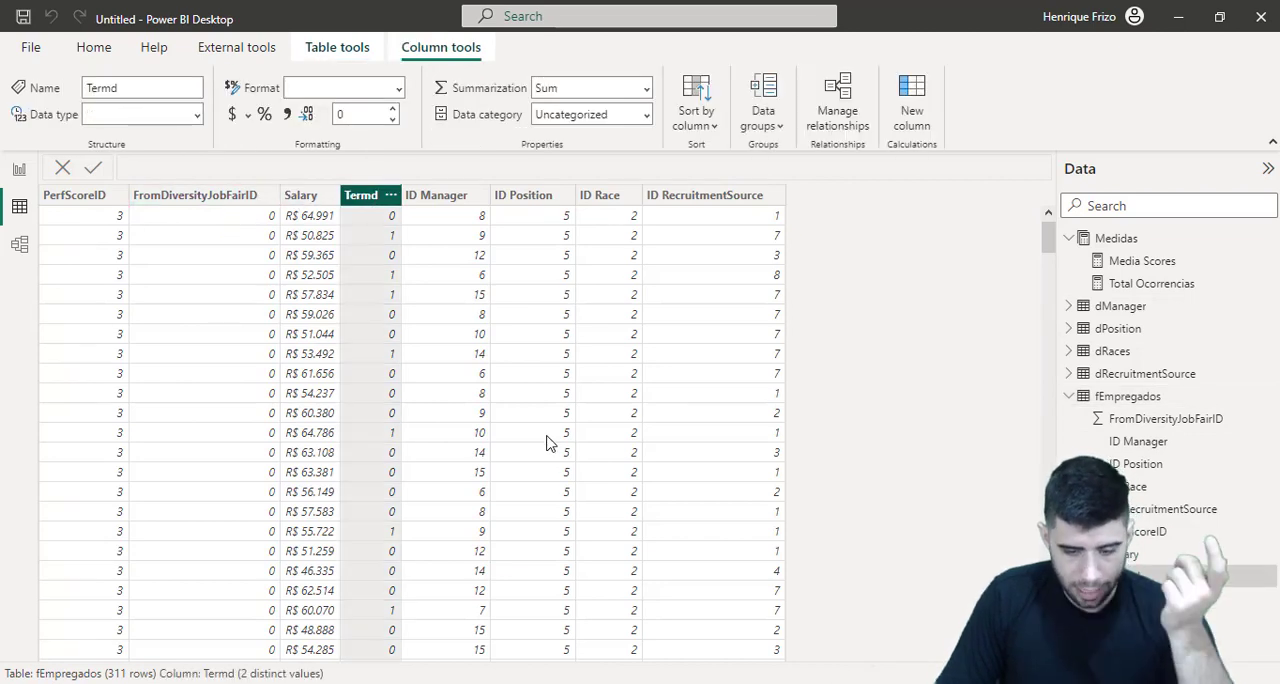
# Switch to HRDataset_v14_final.xlsx in Excel, read the Termd translation in the Data Dictionary sheet, and return to Power BI Desktop
pyautogui.click(590, 682)
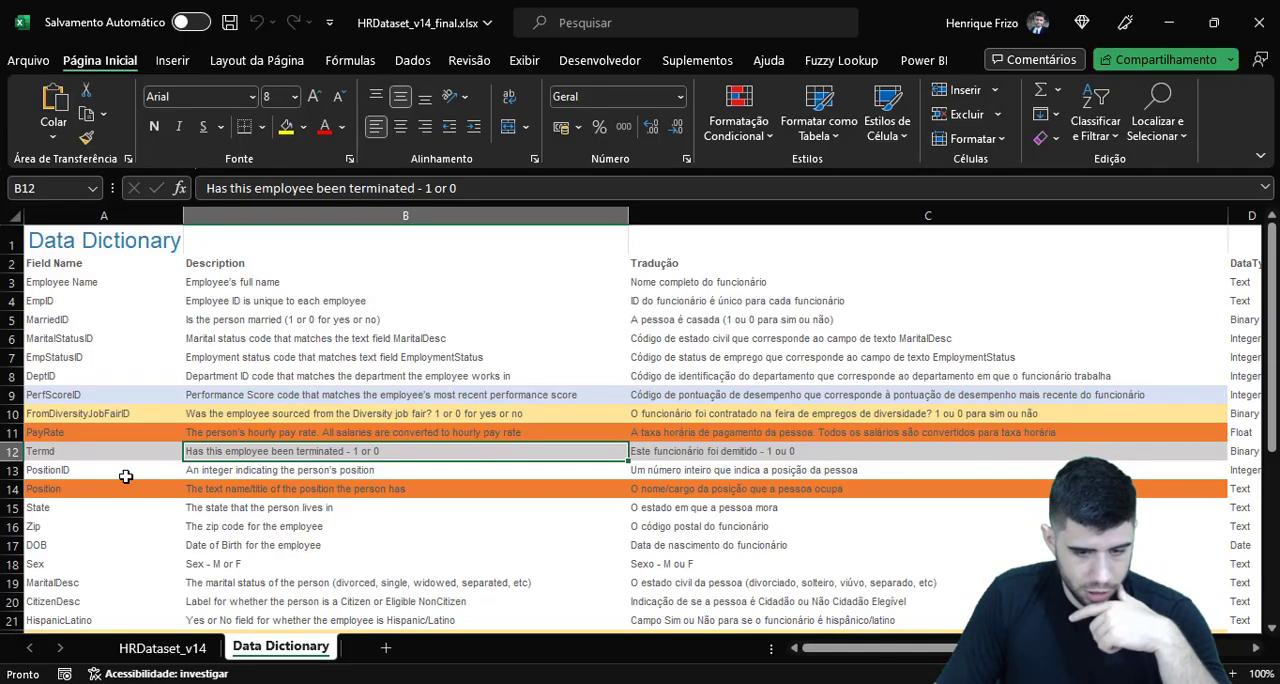
pyautogui.click(680, 455)
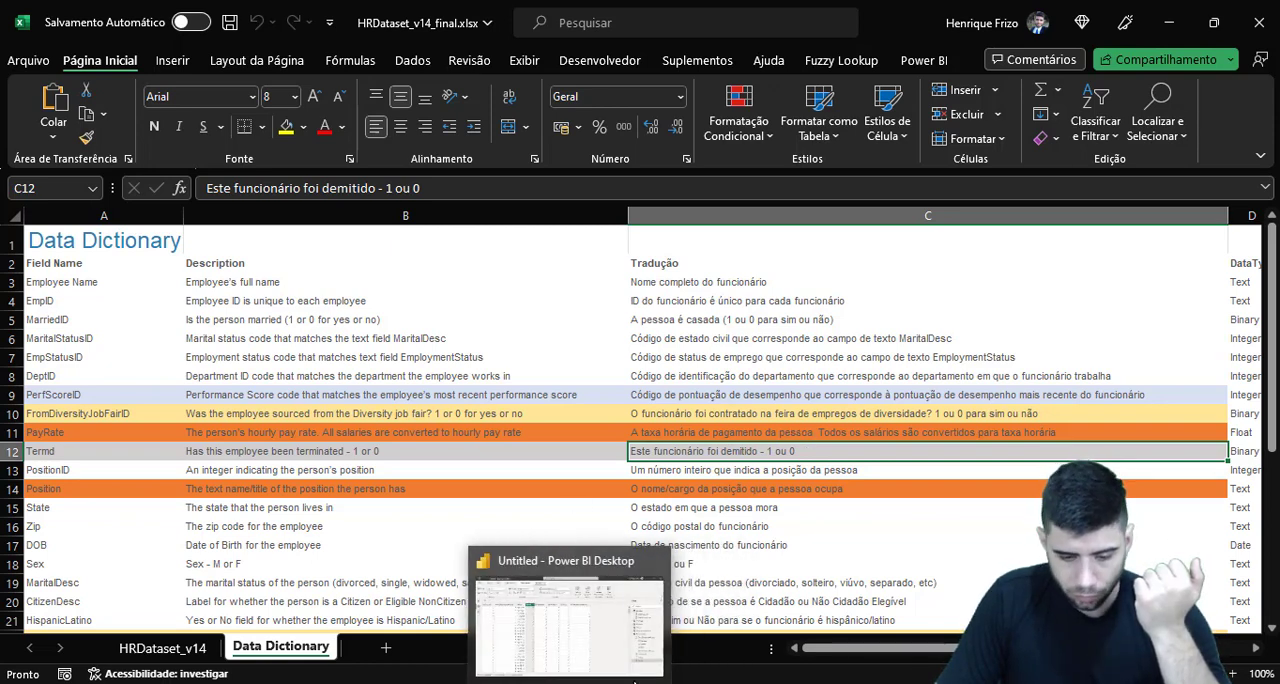
pyautogui.click(610, 620)
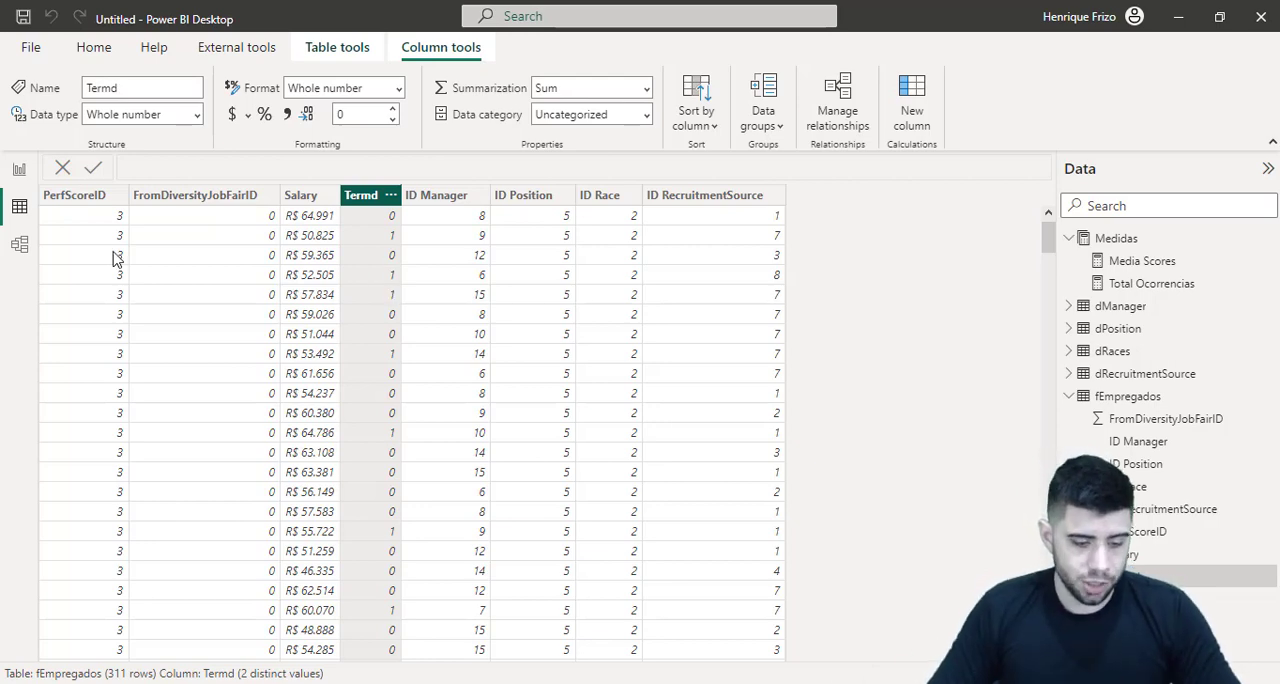
pyautogui.hotkey('ctrl', '1')
pyautogui.click(158, 631)
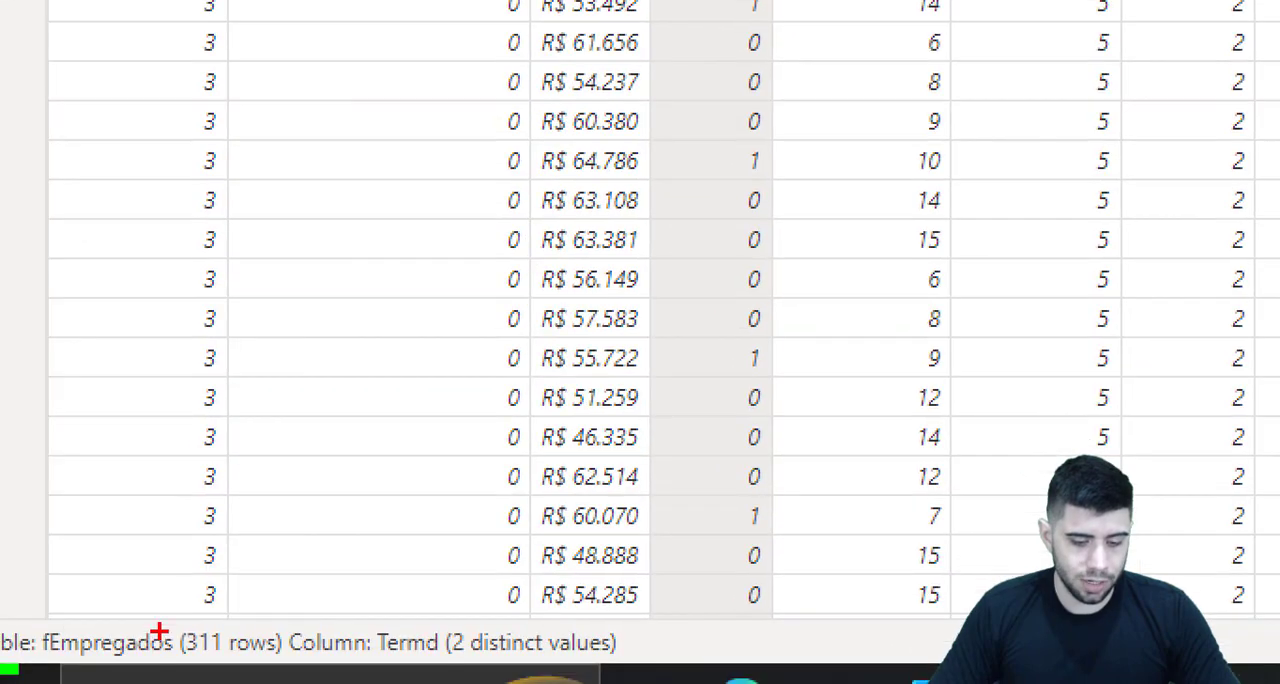
pyautogui.moveTo(148, 615); pyautogui.dragTo(316, 683)
pyautogui.press('Escape')
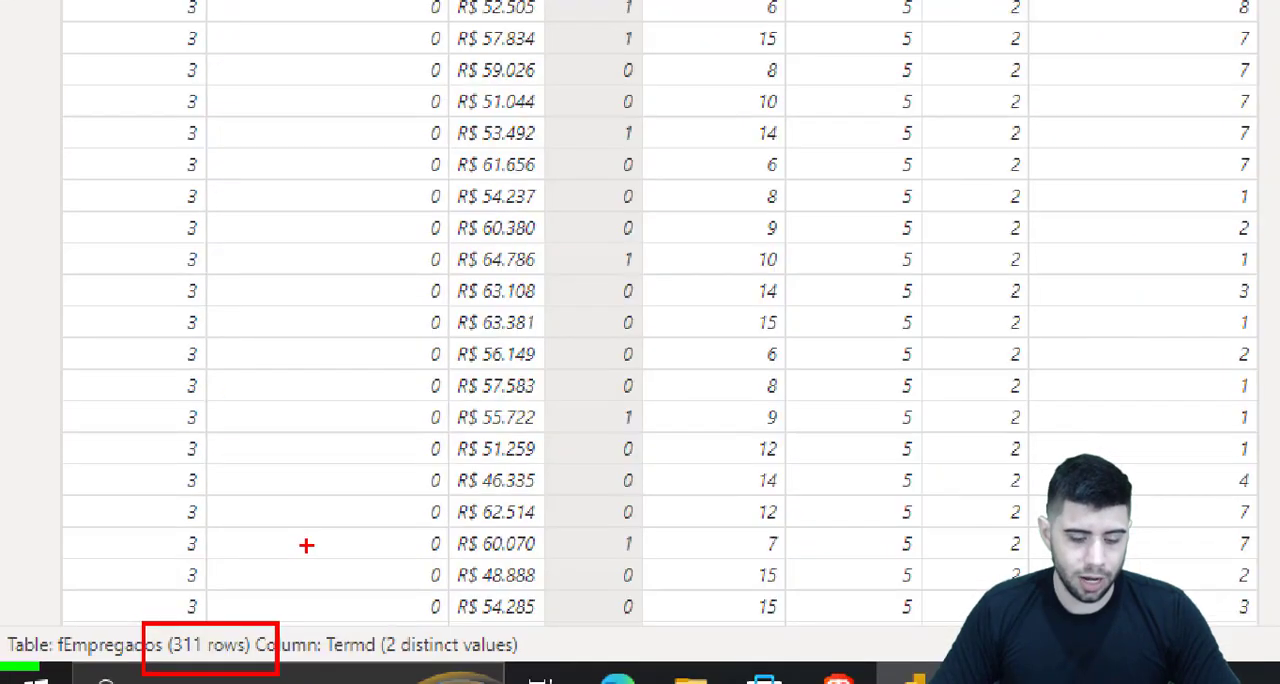
# Return to the report view and create a new measure named Total demitidos in the Medidas table
pyautogui.click(20, 170)
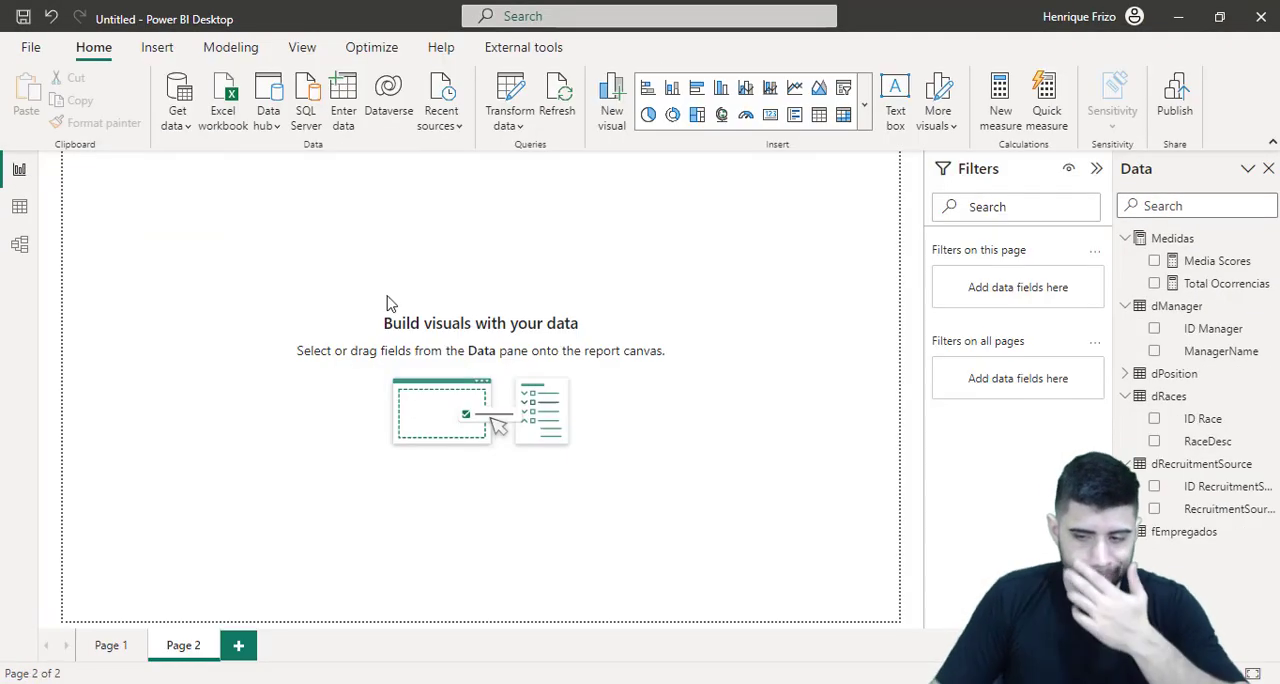
pyautogui.rightClick(1170, 242)
pyautogui.click(1102, 256)
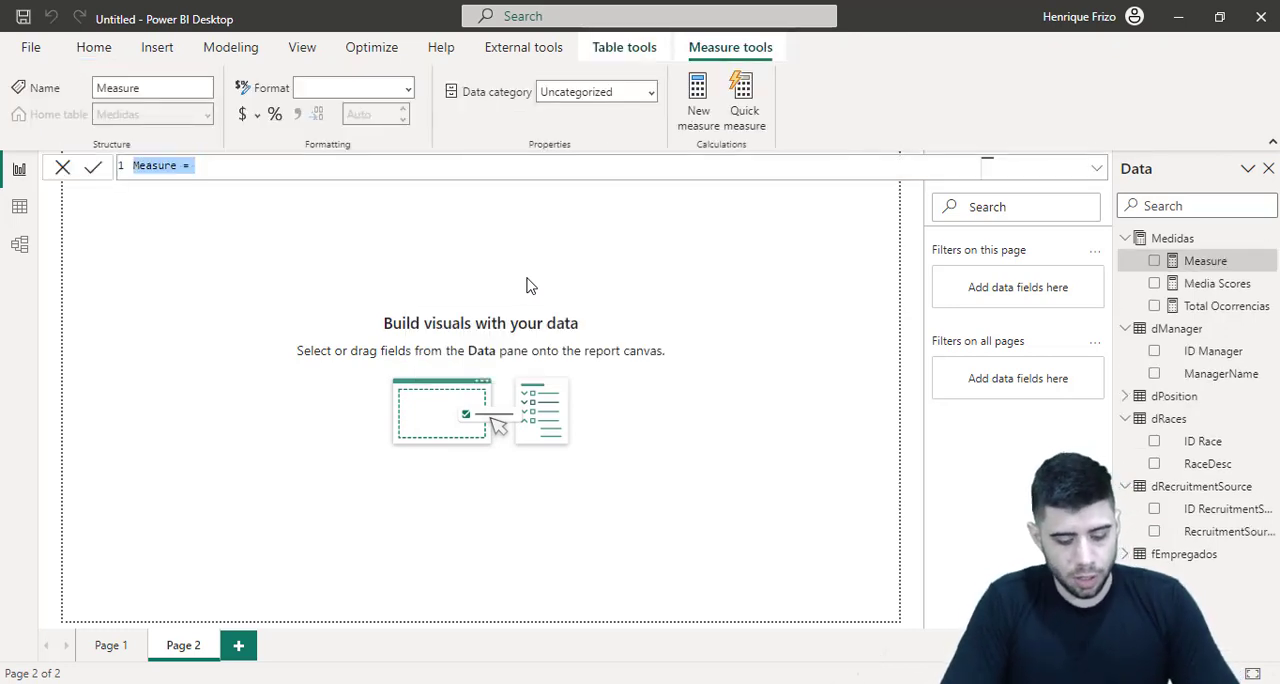
pyautogui.write('total')
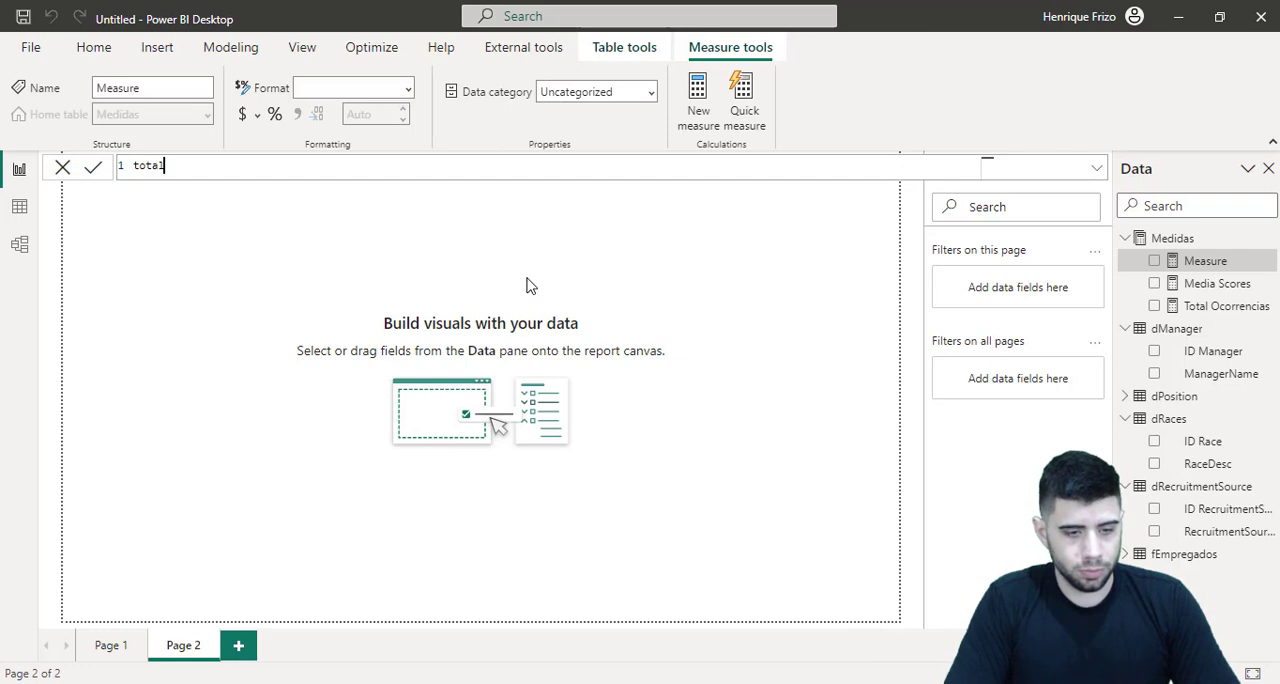
pyautogui.press('BackSpace')
pyautogui.press('BackSpace')
pyautogui.press('BackSpace')
pyautogui.press('BackSpace')
pyautogui.press('BackSpace')
pyautogui.write('total')
pyautogui.press('BackSpace')
pyautogui.press('BackSpace')
pyautogui.press('BackSpace')
pyautogui.press('BackSpace')
pyautogui.press('BackSpace')
pyautogui.press('BackSpace')
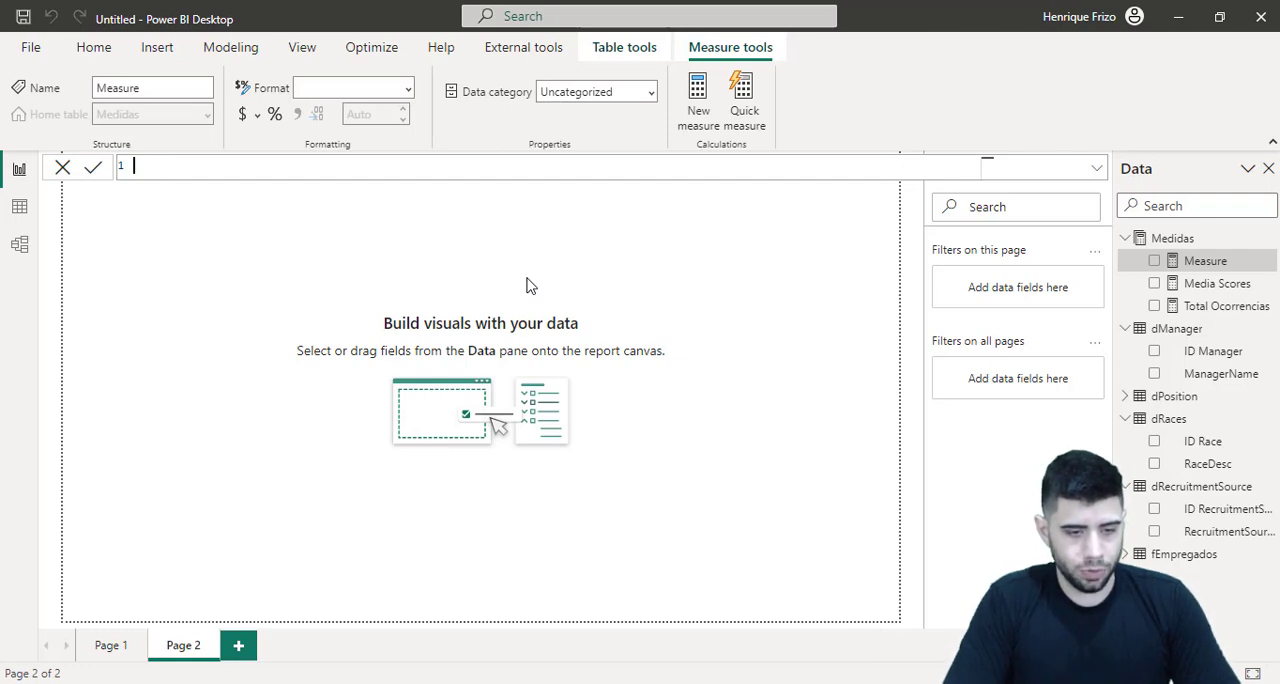
pyautogui.write('Total demit')
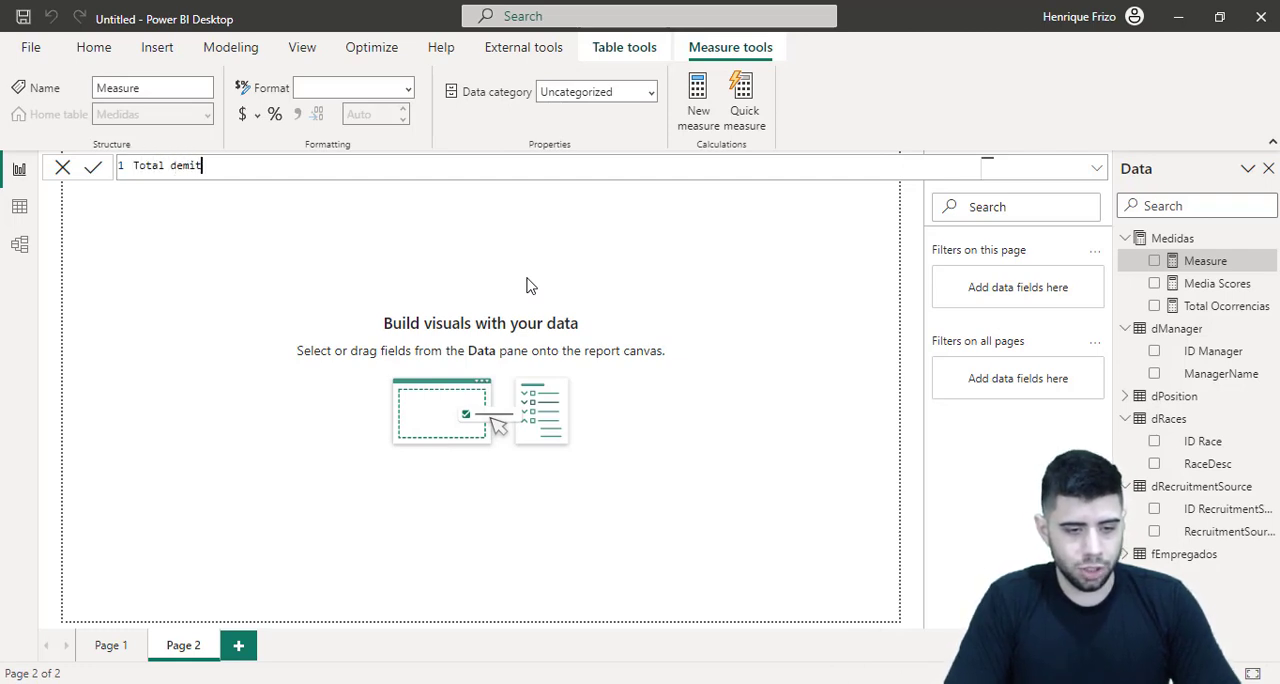
pyautogui.write('idos =')
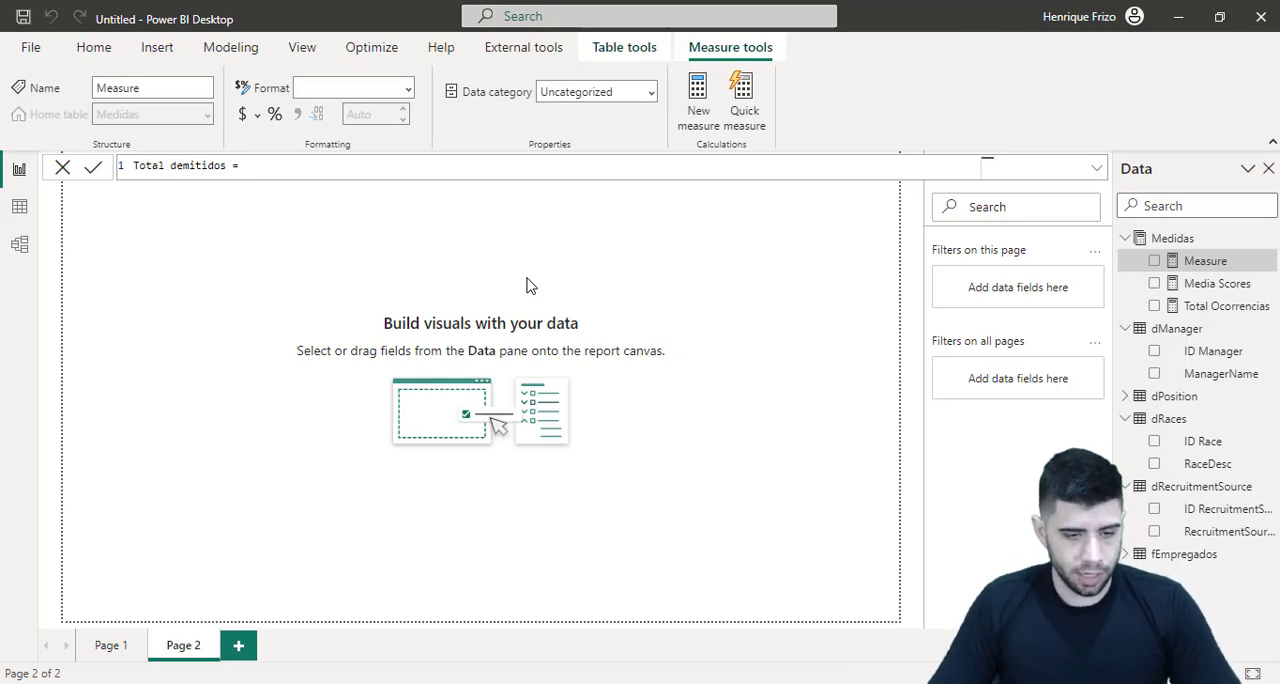
pyautogui.press('Return')
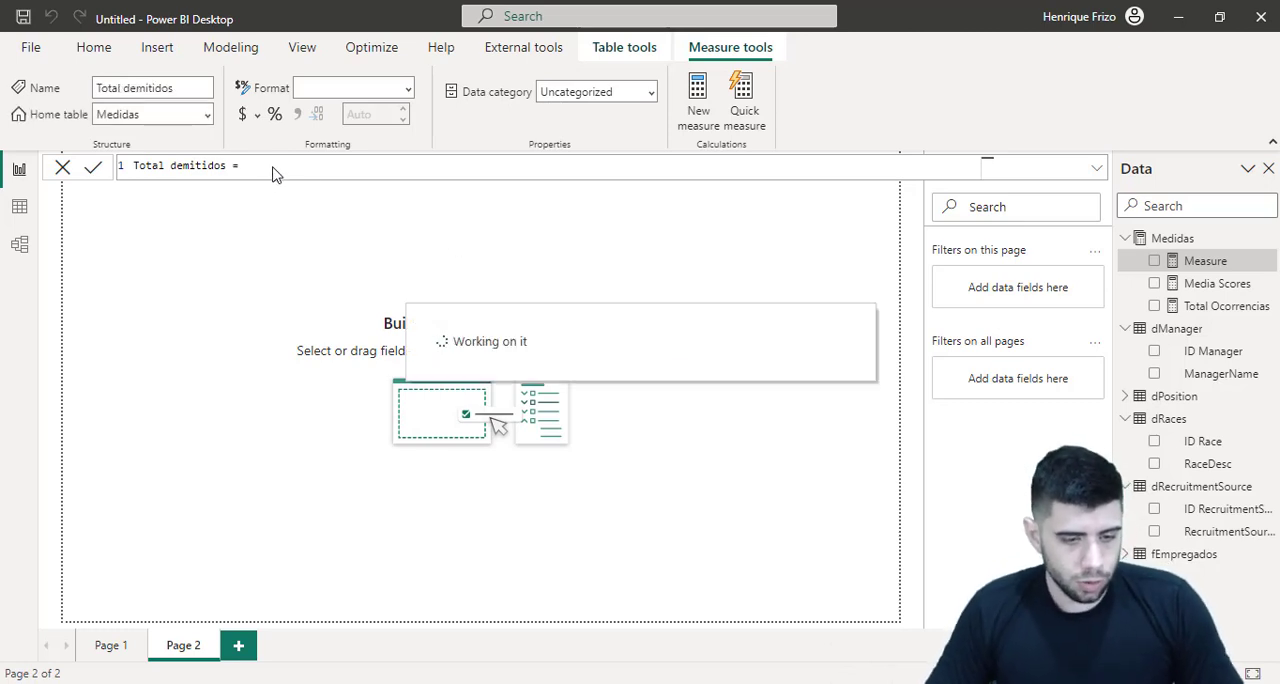
# Declare the variable v1 on a new line of the Total demitidos formula and begin its expression with COUNTROWS
pyautogui.hotkey('shift', 'Return')
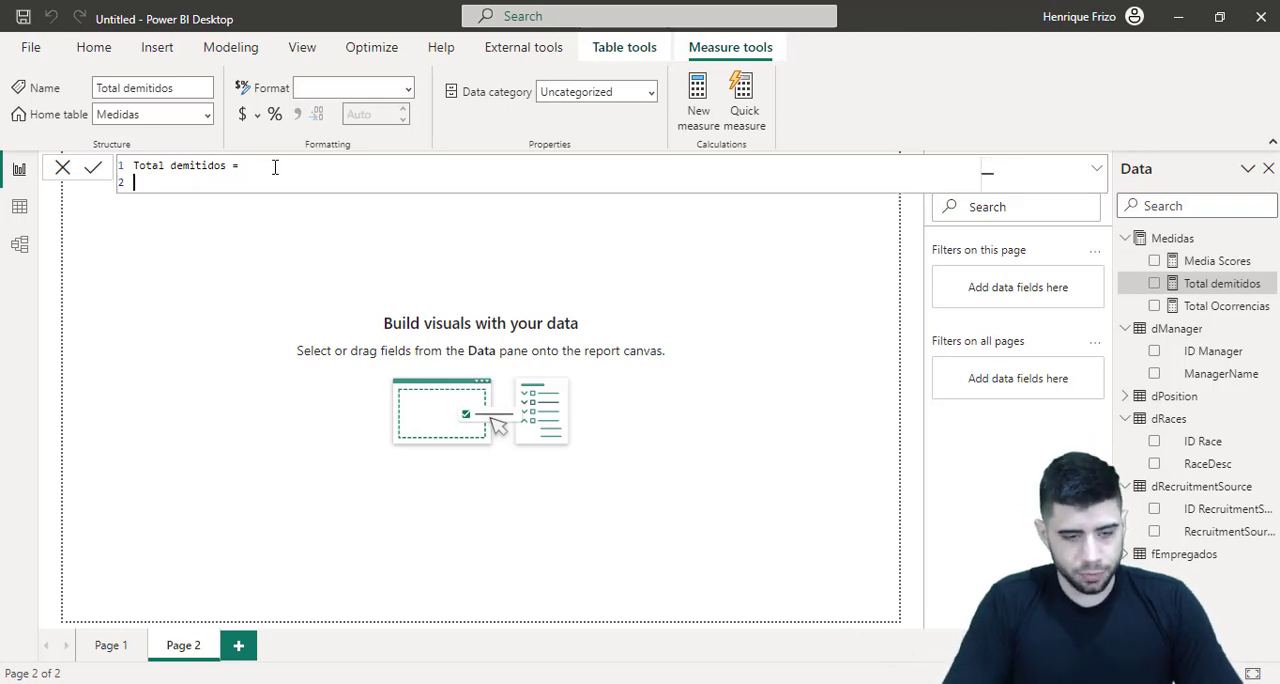
pyautogui.write('var v1')
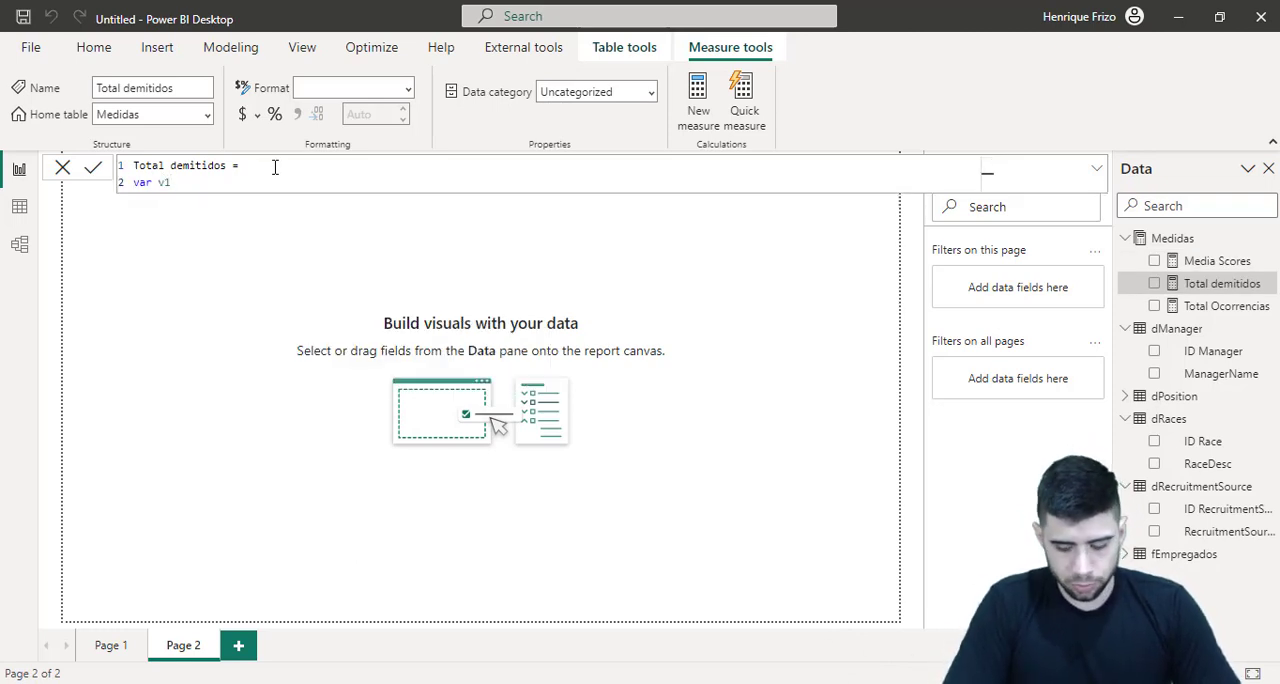
pyautogui.write(' =')
pyautogui.hotkey('shift', 'Return')
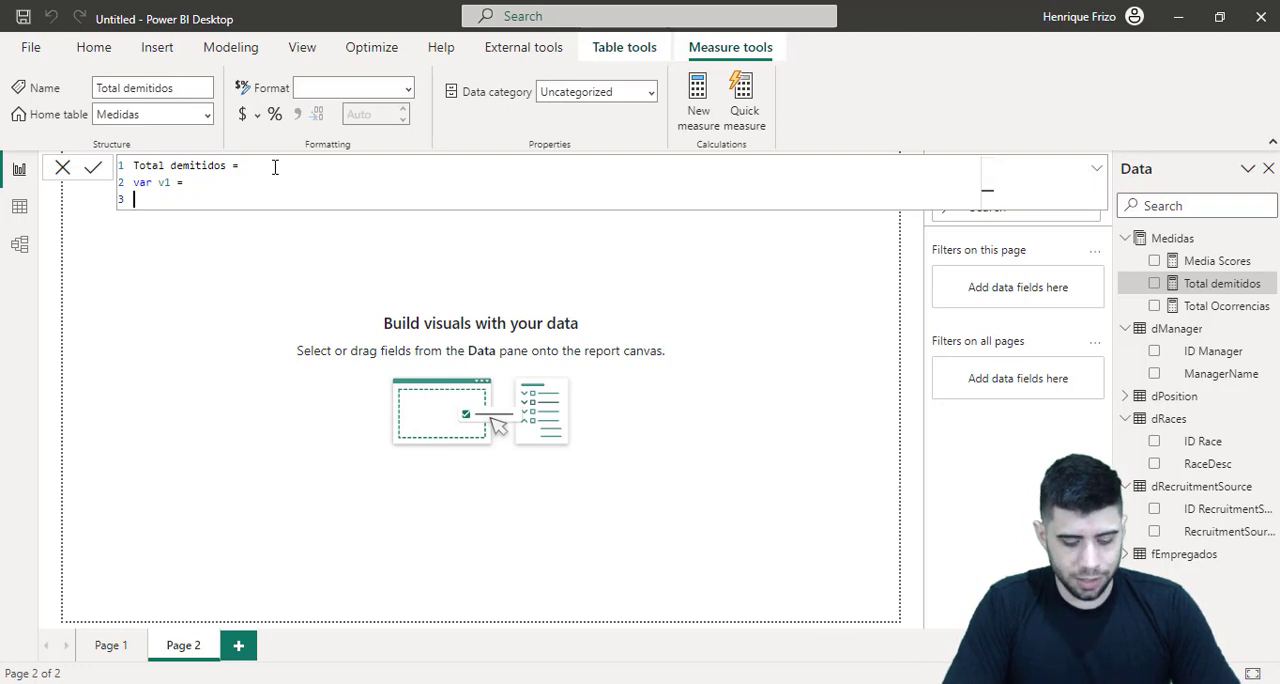
pyautogui.write('cou')
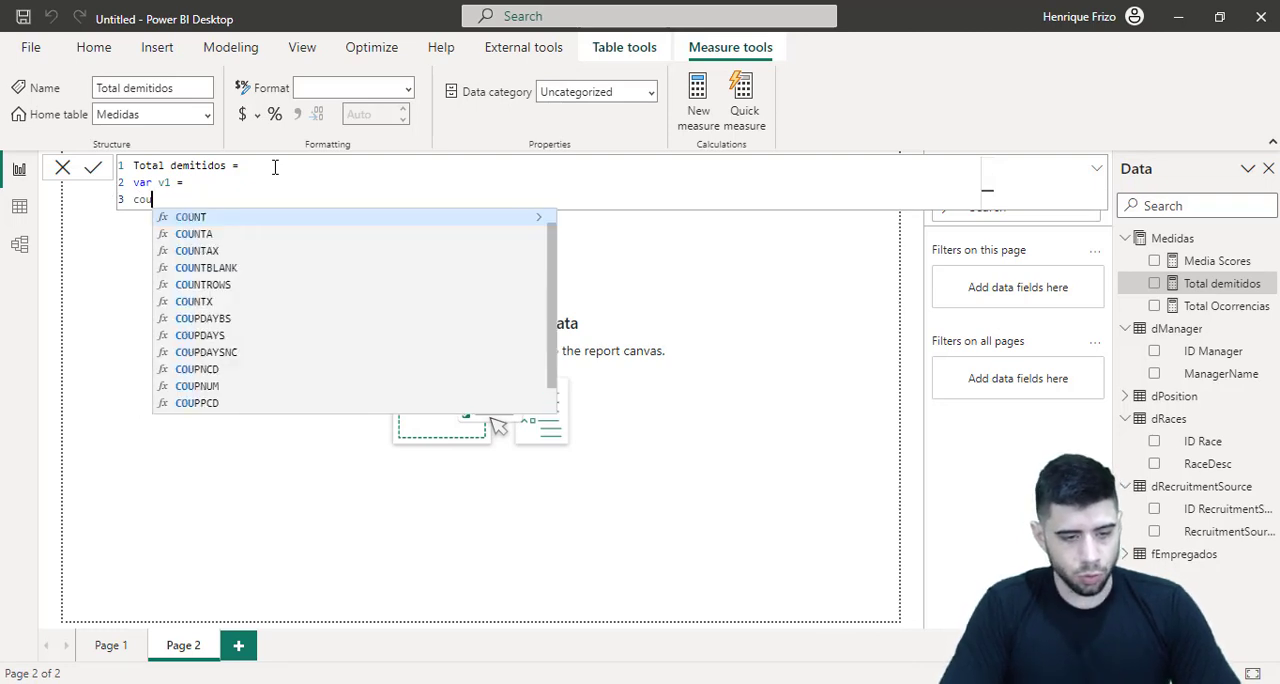
pyautogui.write('ntr')
pyautogui.press('Tab')
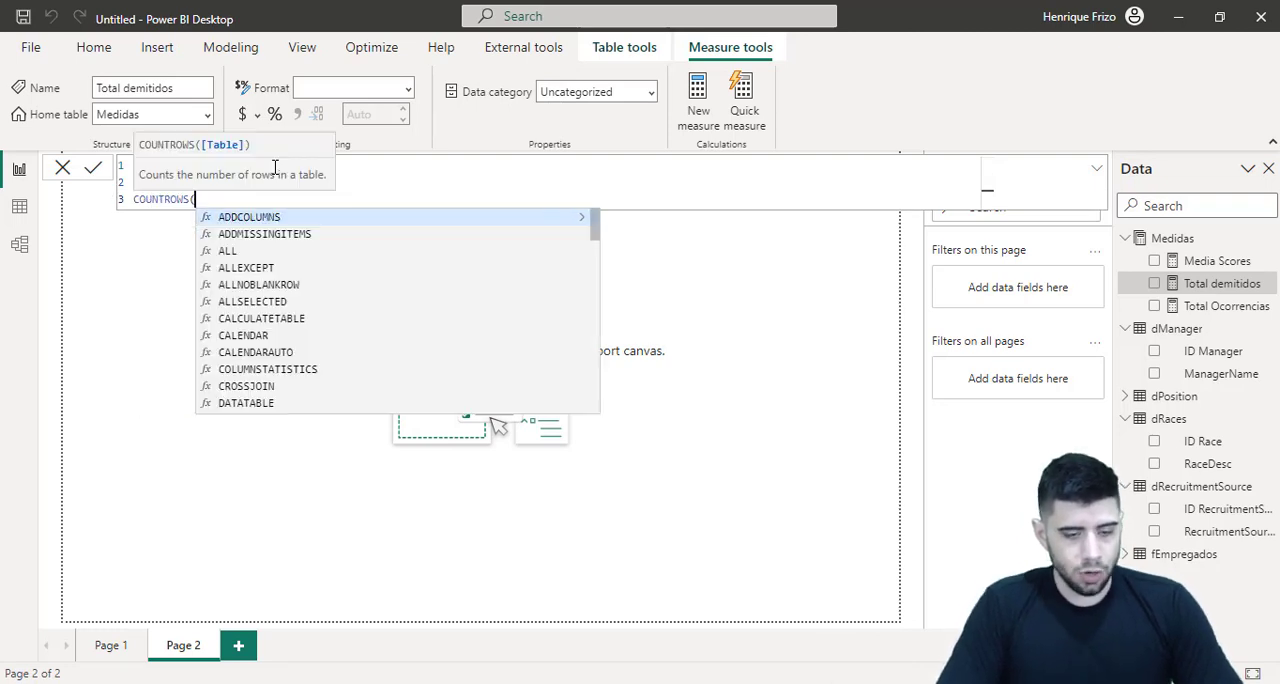
# Nest a FILTER function inside COUNTROWS, with fEmpregados as the table argument
pyautogui.hotkey('shift', 'Return')
pyautogui.write('filt')
pyautogui.press('Tab')
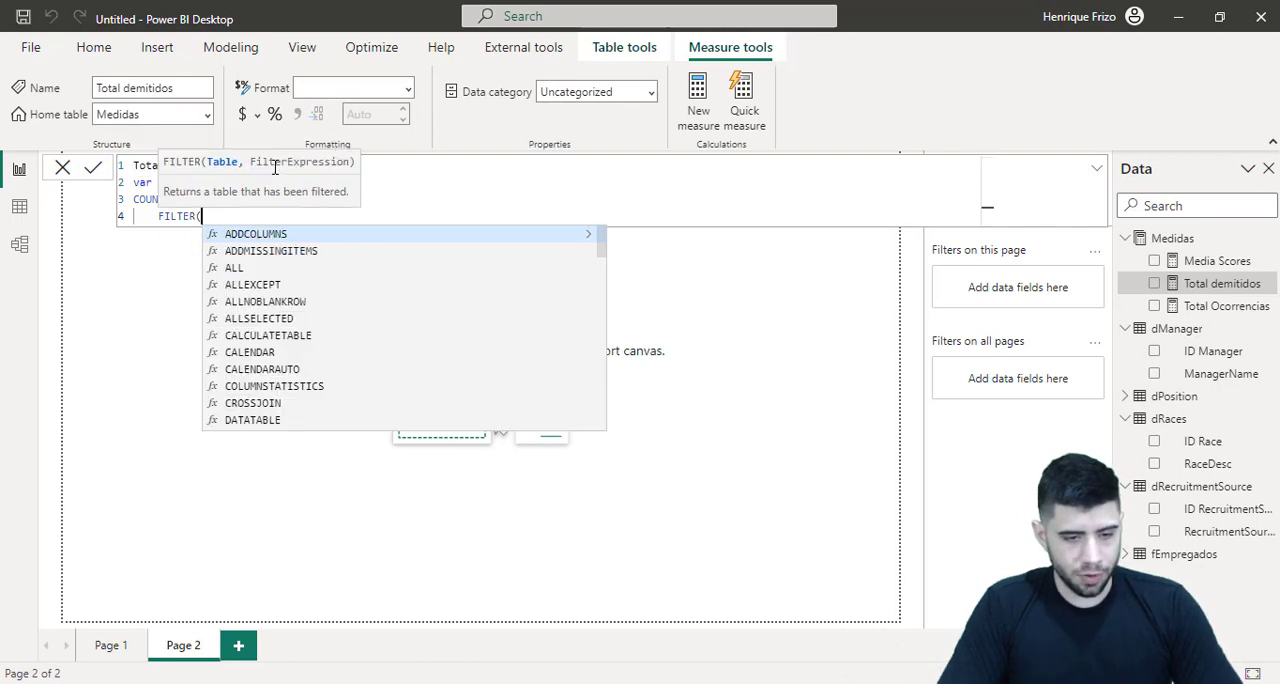
pyautogui.hotkey('shift', 'Return')
pyautogui.write('f')
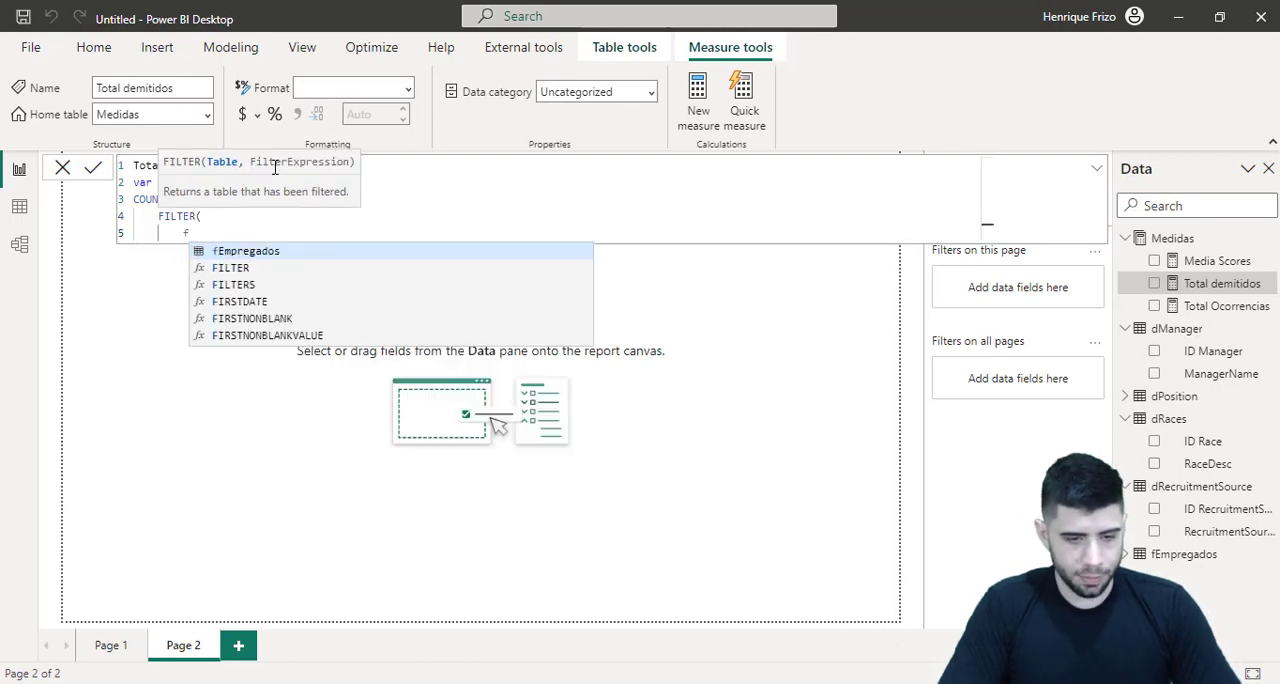
pyautogui.press('Tab')
pyautogui.write(',')
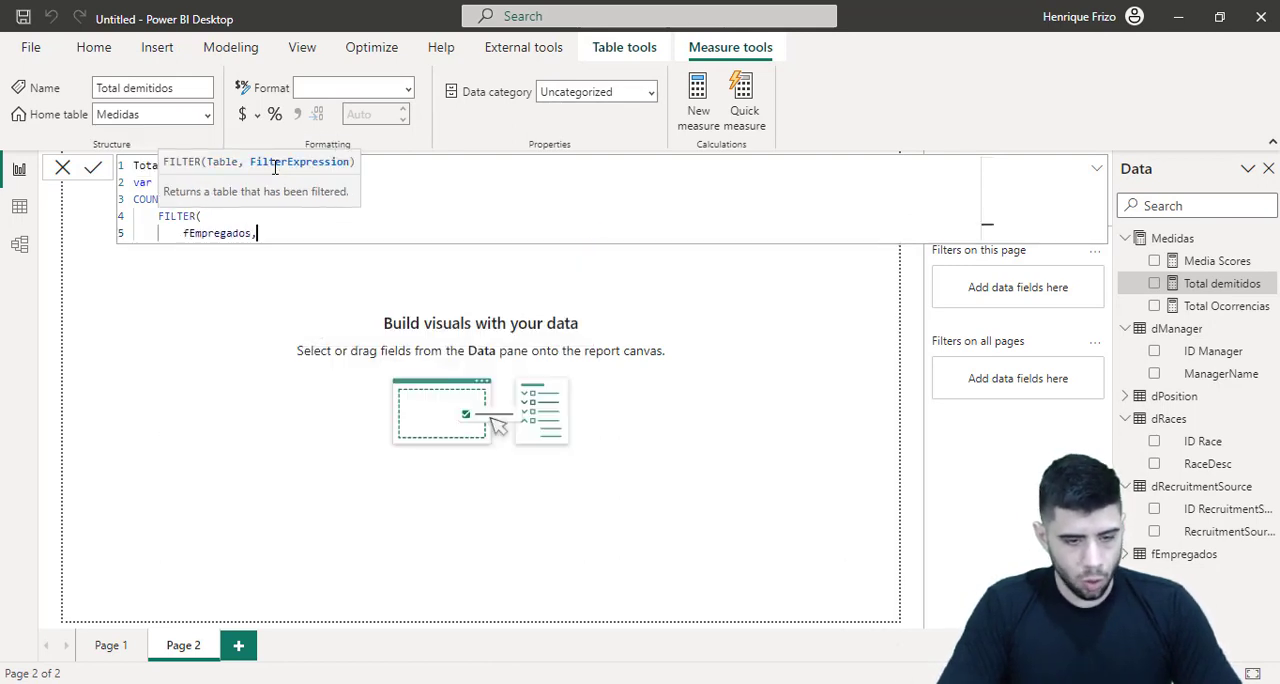
pyautogui.hotkey('shift', 'Return')
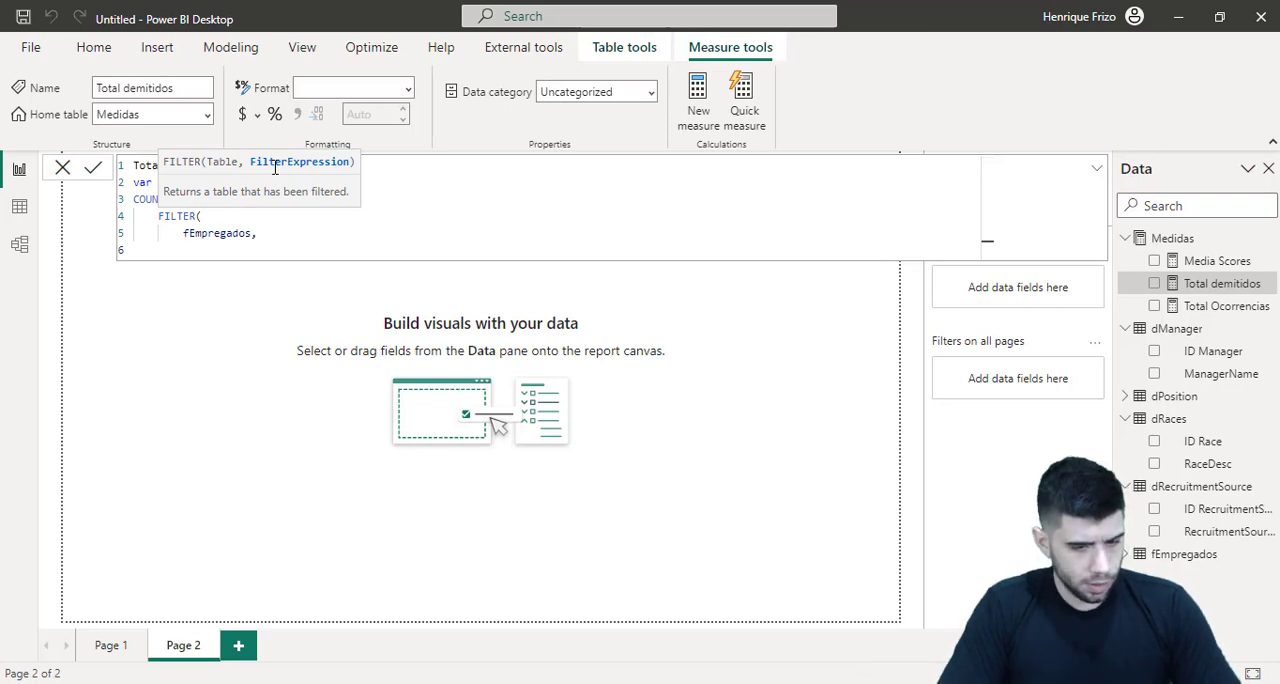
# Enter fEmpregados[Termd] = 1 as the filter condition and close the FILTER and COUNTROWS functions on separate lines
pyautogui.write('f')
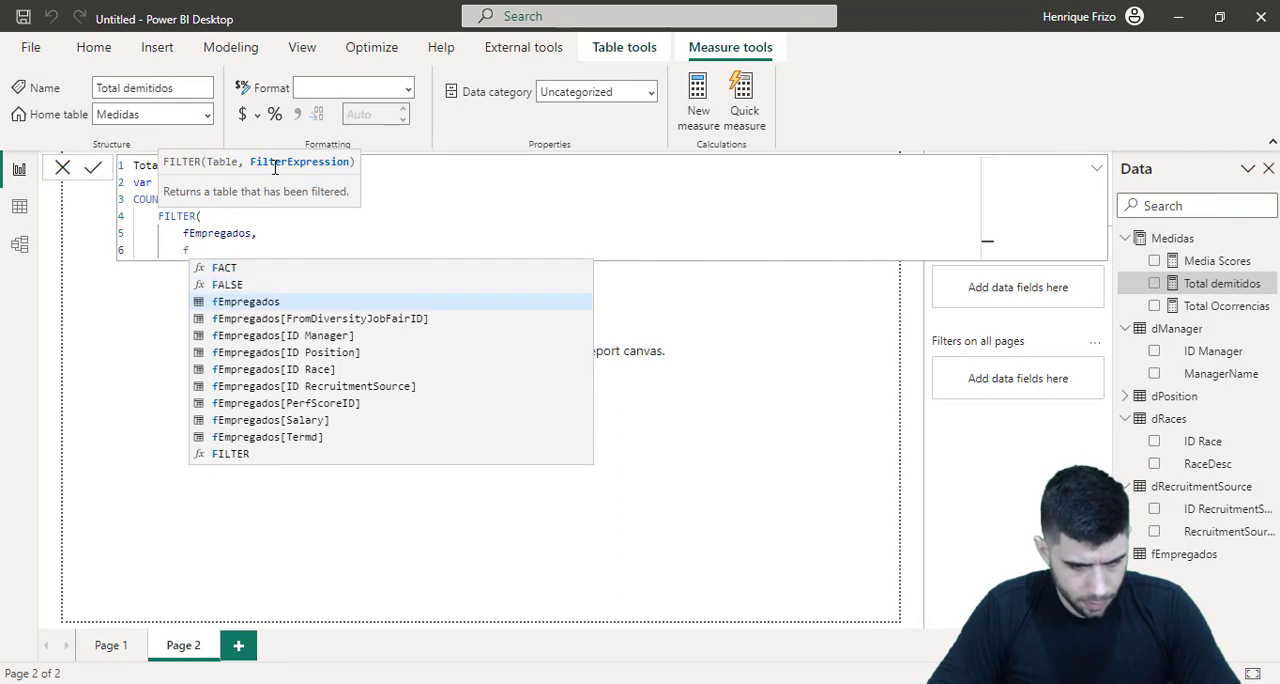
pyautogui.press('Down')
pyautogui.press('Down')
pyautogui.press('Down')
pyautogui.press('Down')
pyautogui.press('Down')
pyautogui.press('Down')
pyautogui.press('Down')
pyautogui.press('Down')
pyautogui.press('Down')
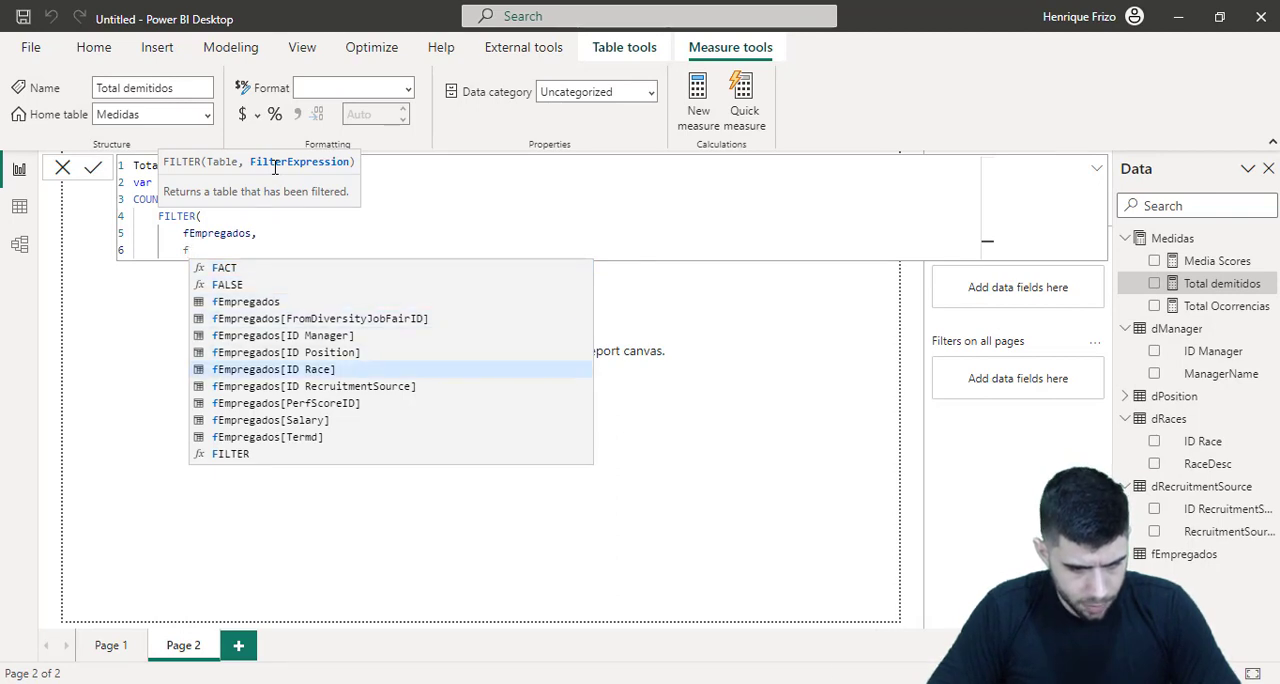
pyautogui.press('Up')
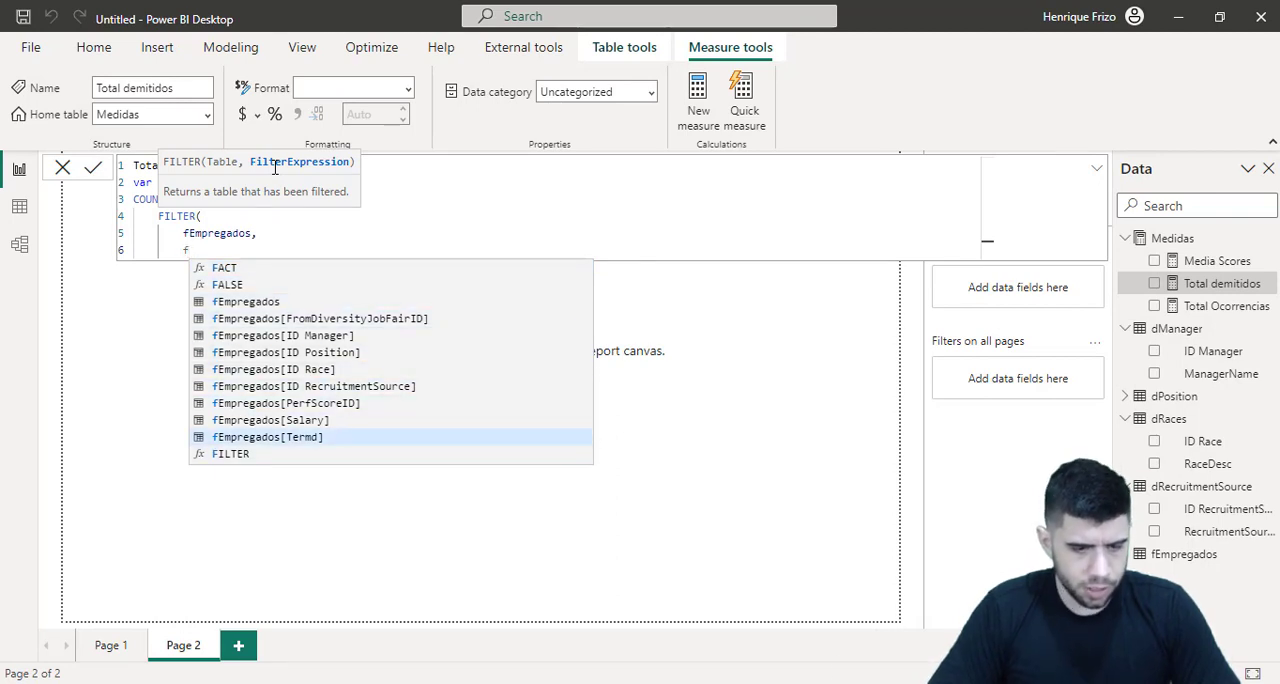
pyautogui.press('Tab')
pyautogui.write('= 1')
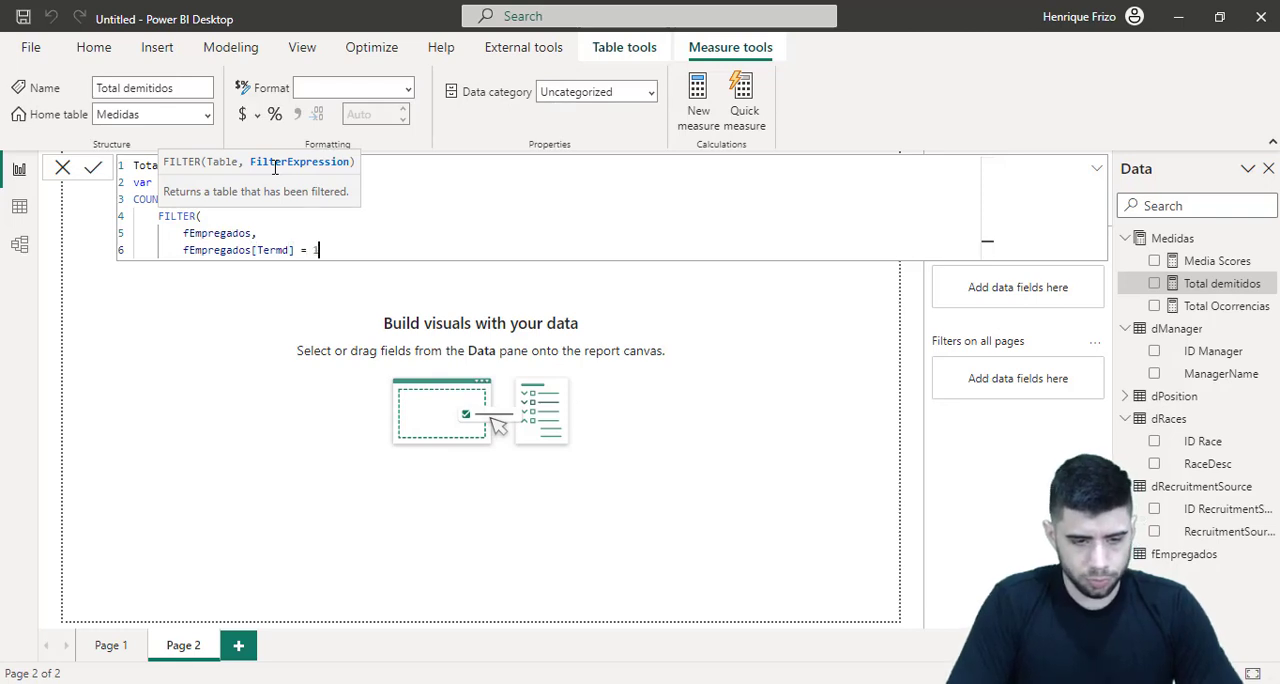
pyautogui.press('Return')
pyautogui.write(')')
pyautogui.press('Return')
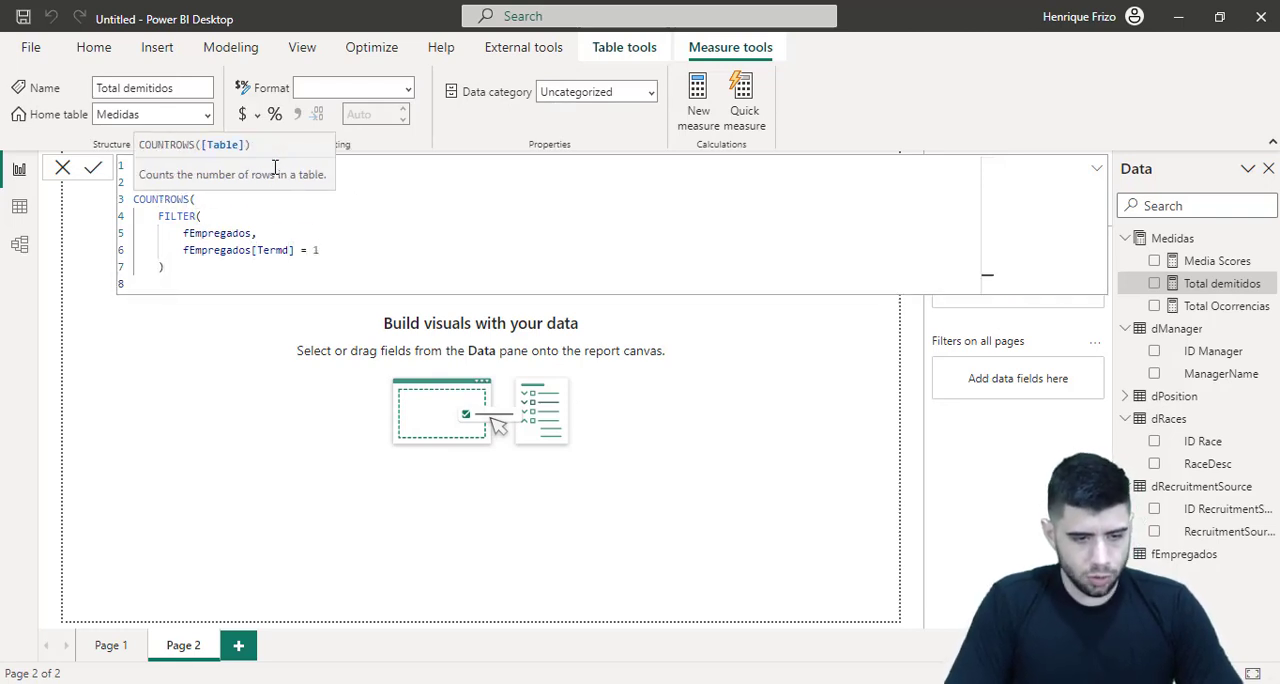
pyautogui.write(')')
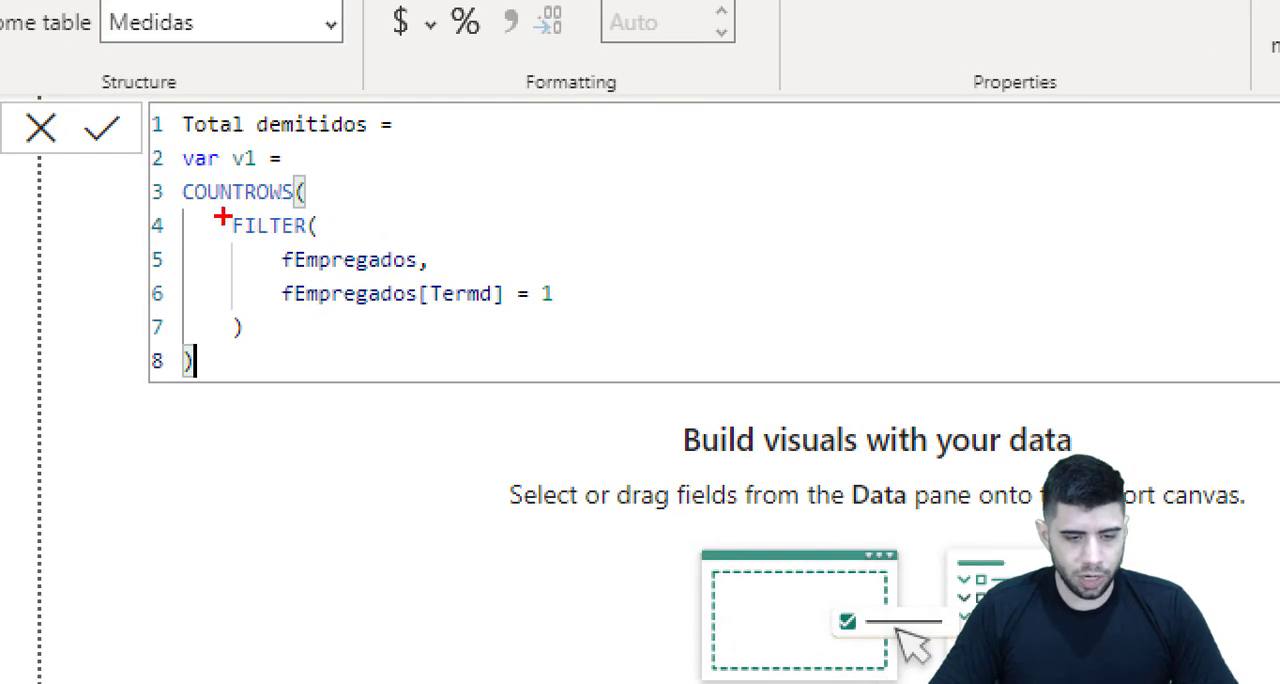
pyautogui.moveTo(218, 208)
pyautogui.mouseDown()
pyautogui.moveTo(366, 364)
pyautogui.moveTo(584, 346)
pyautogui.mouseUp()
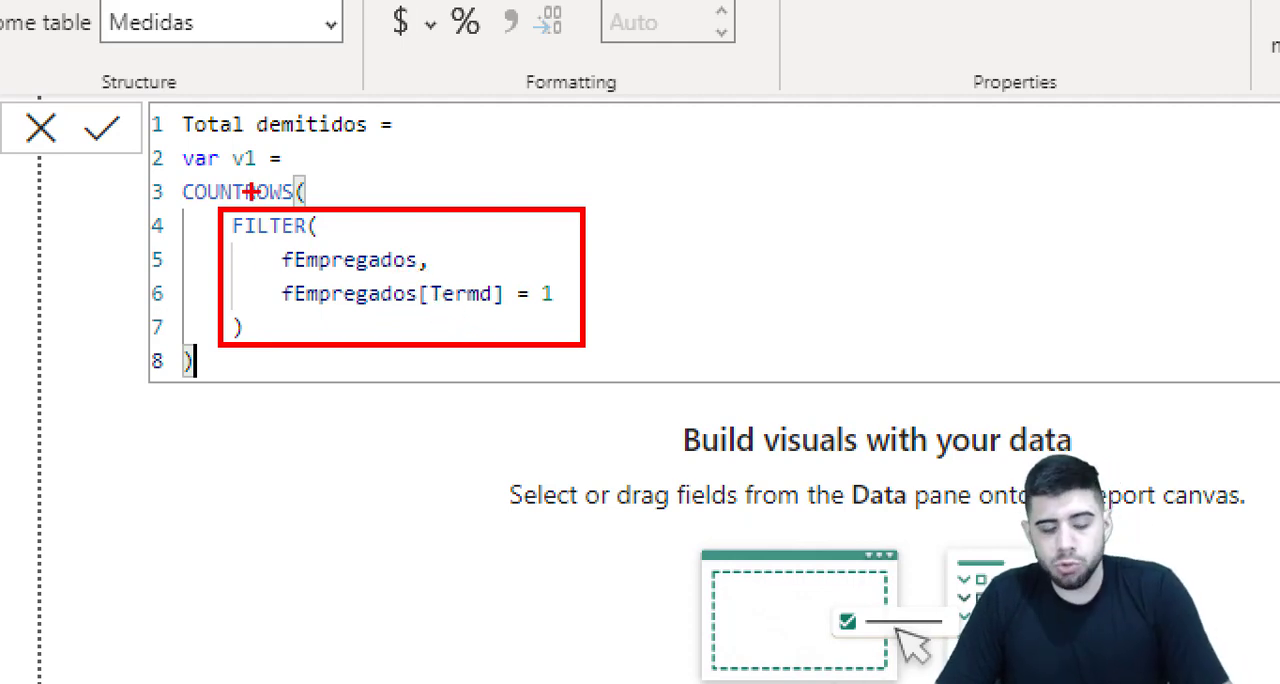
pyautogui.press('Escape')
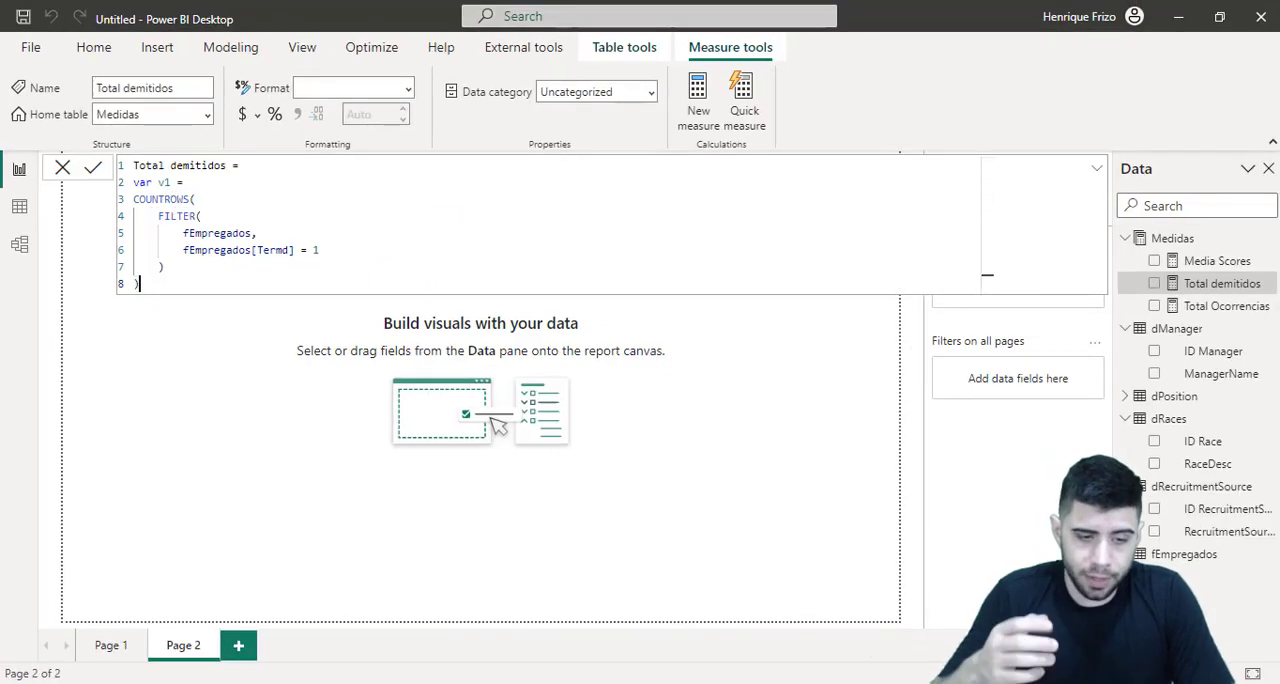
# Add a return line to the Total demitidos formula and start a DIVIDE function with v1 as the numerator
pyautogui.press('Return')
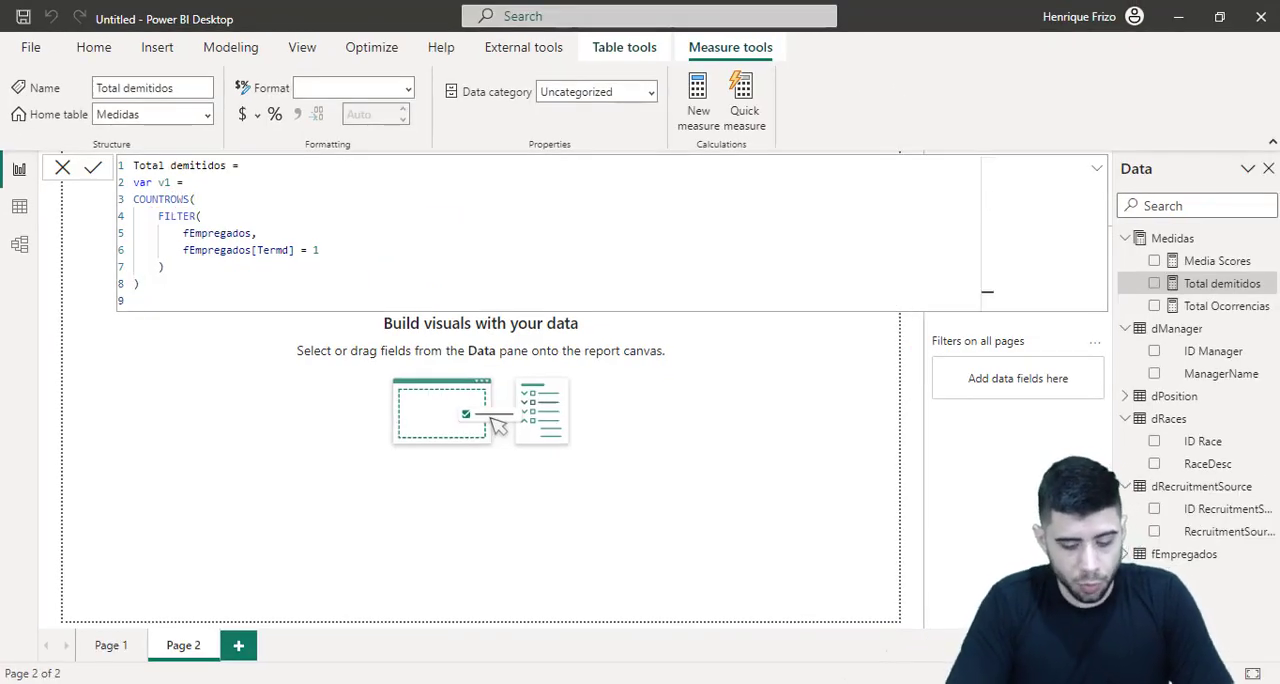
pyautogui.write('return')
pyautogui.press('Return')
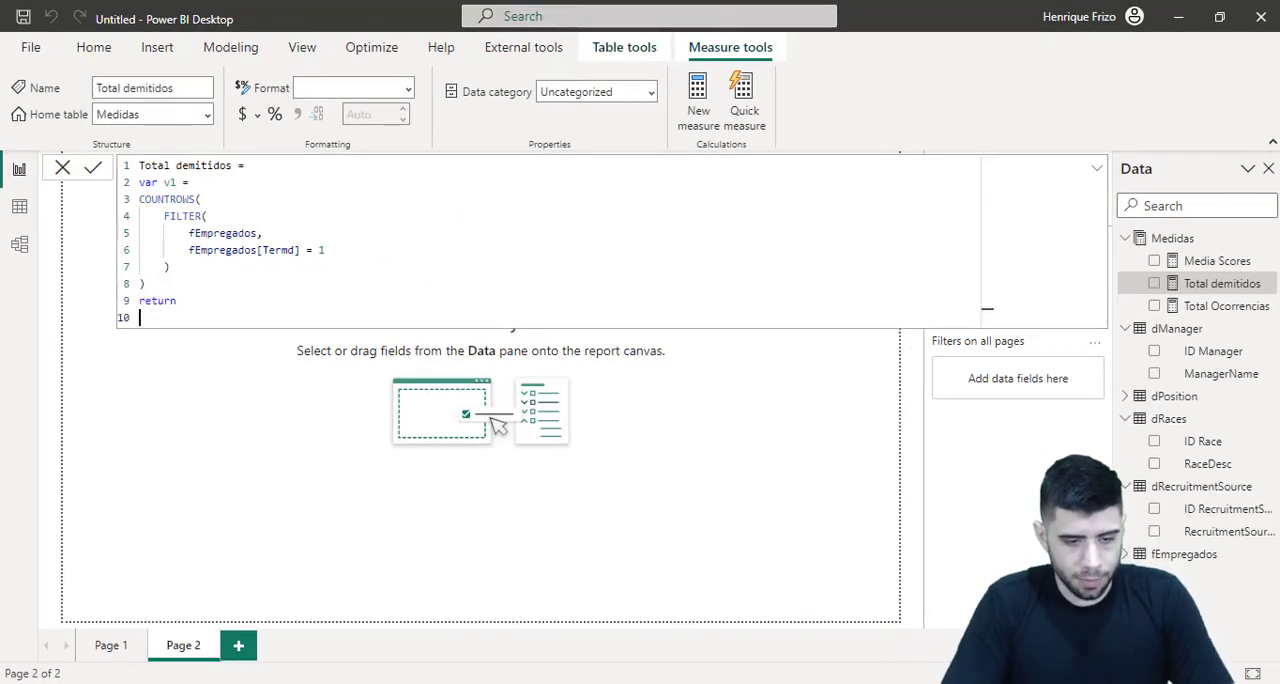
pyautogui.write('DIVIDE(')
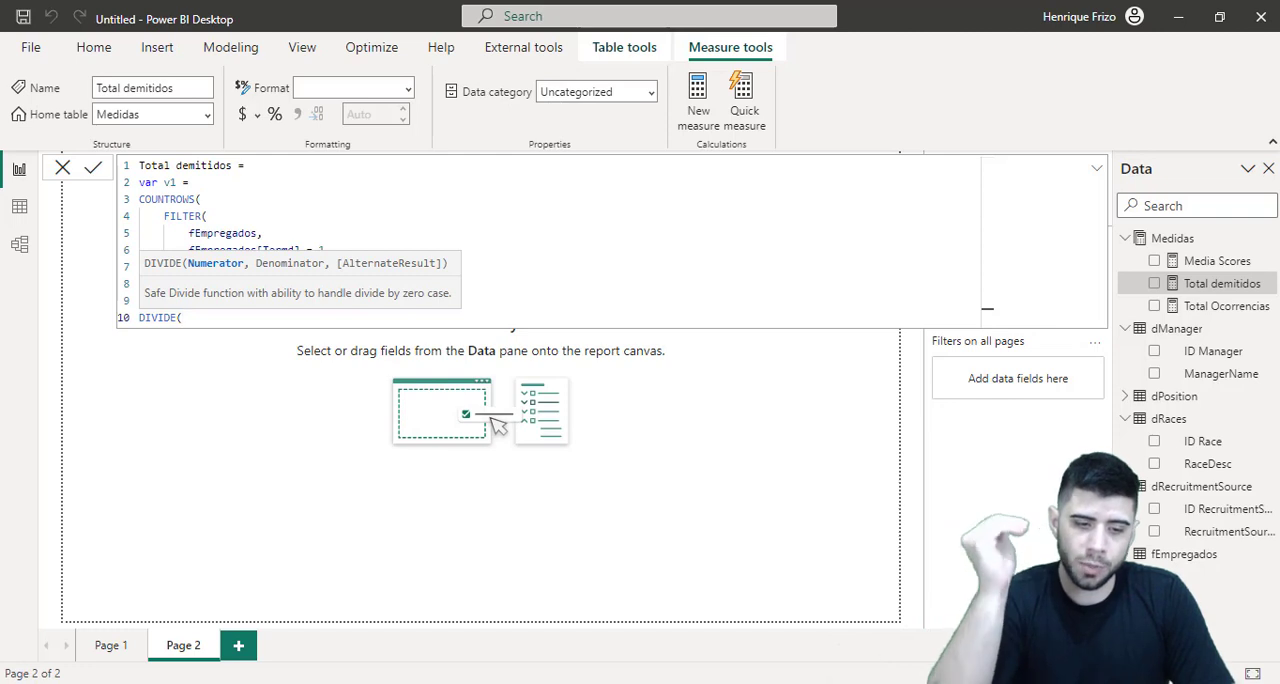
pyautogui.write('v1')
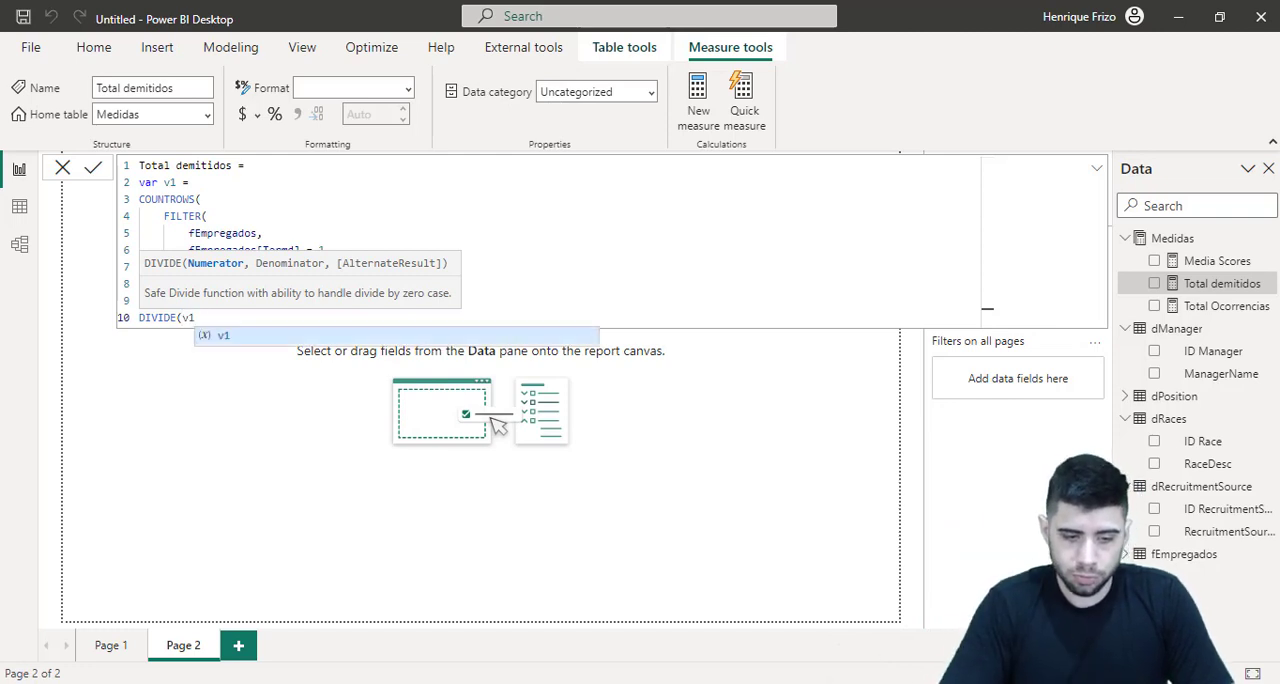
pyautogui.press('Tab')
pyautogui.write(',')
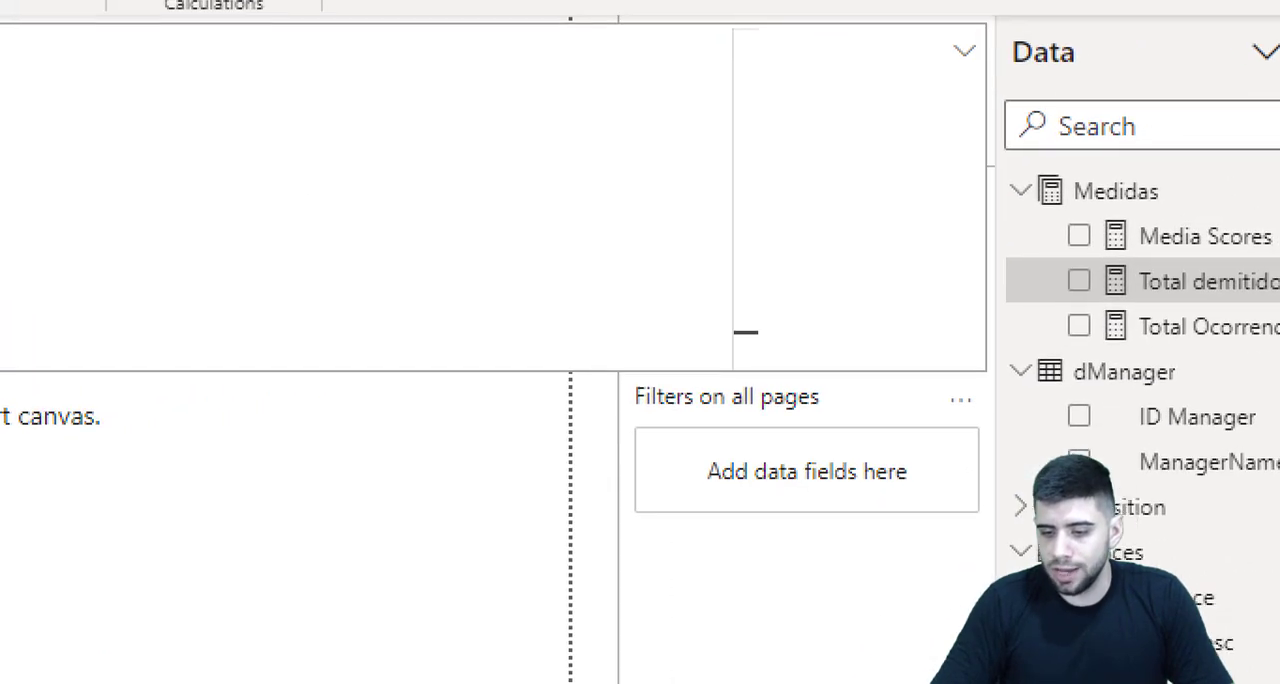
# Complete the DIVIDE function with [Total Ocorrencias] as denominator and "" as alternate result, and commit the Total demitidos measure
pyautogui.moveTo(1000, 329); pyautogui.dragTo(1260, 386)
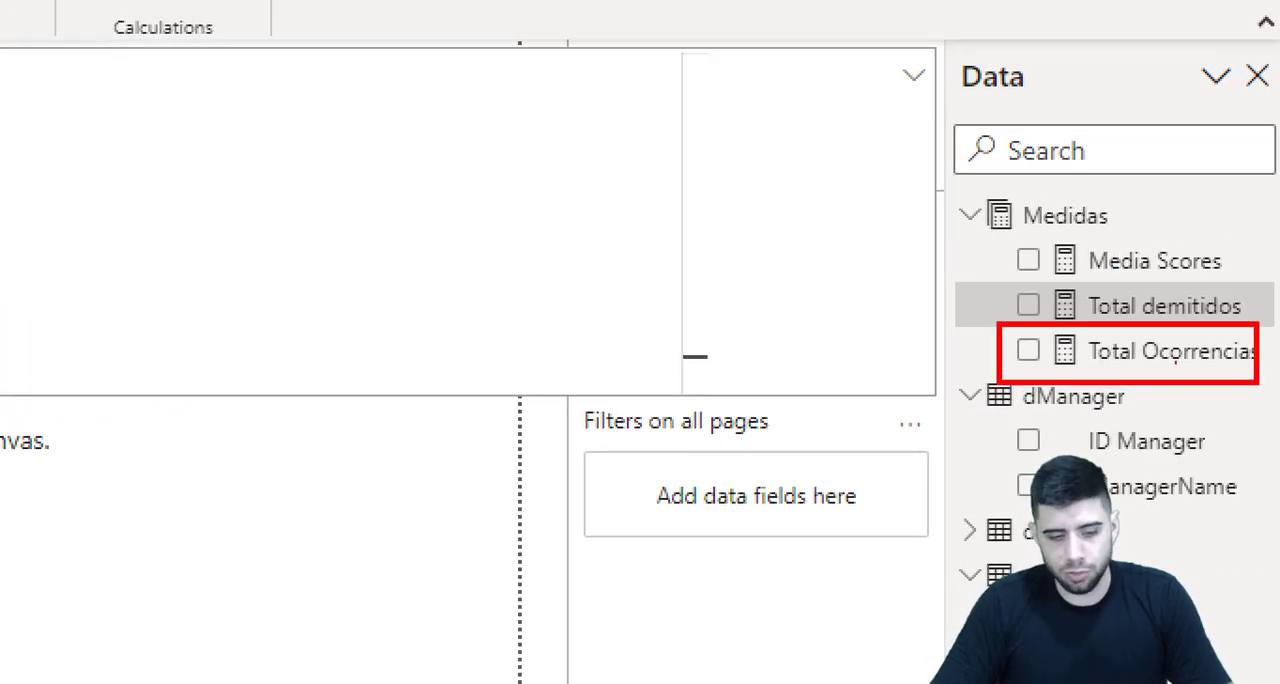
pyautogui.write('total')
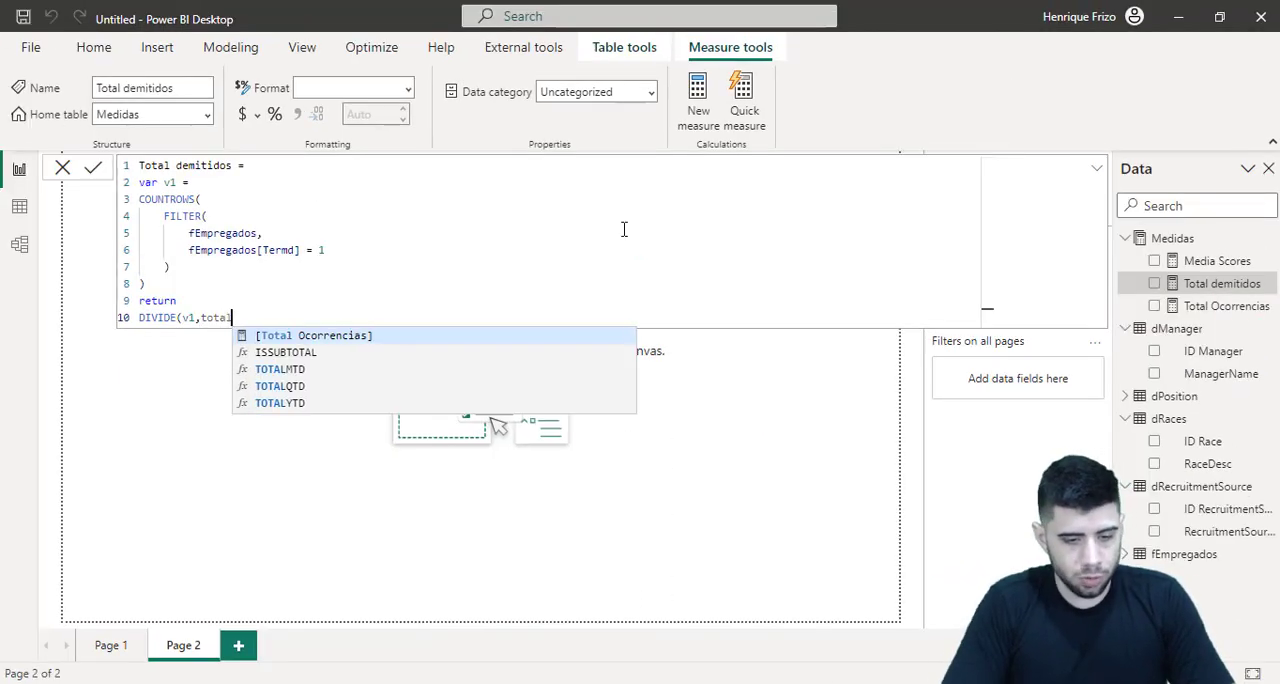
pyautogui.press('Tab')
pyautogui.write(',""')
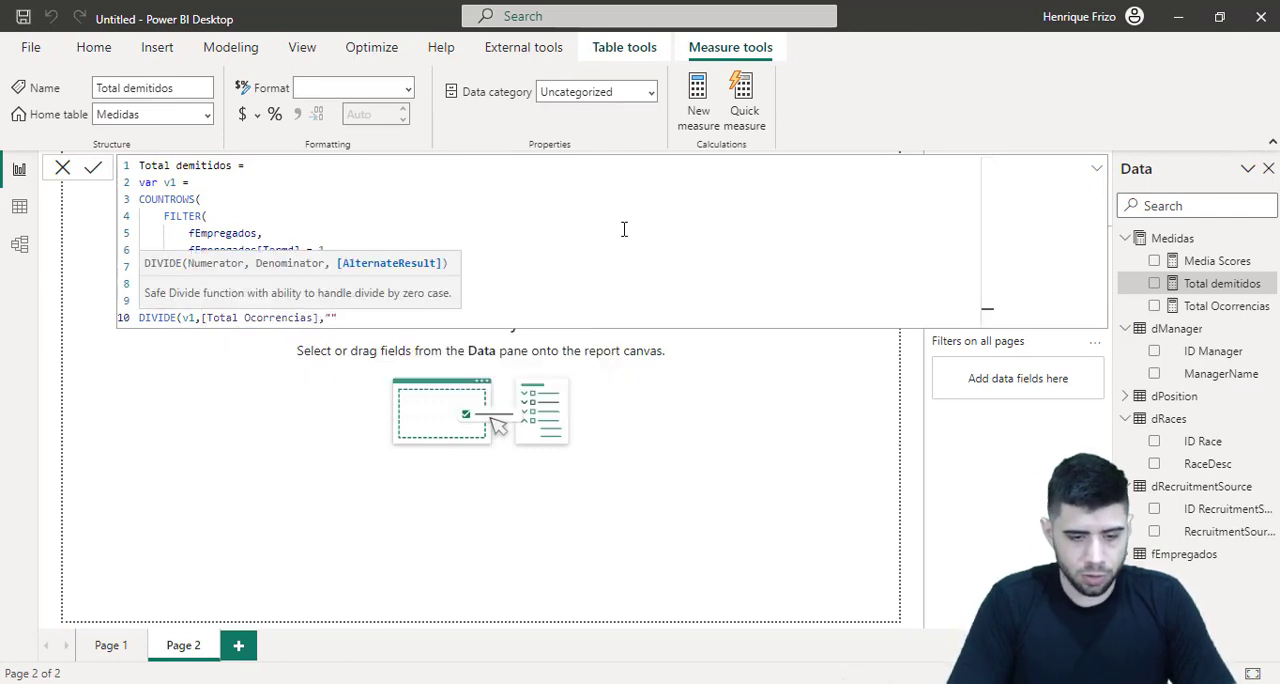
pyautogui.hotkey('shift', 'Return')
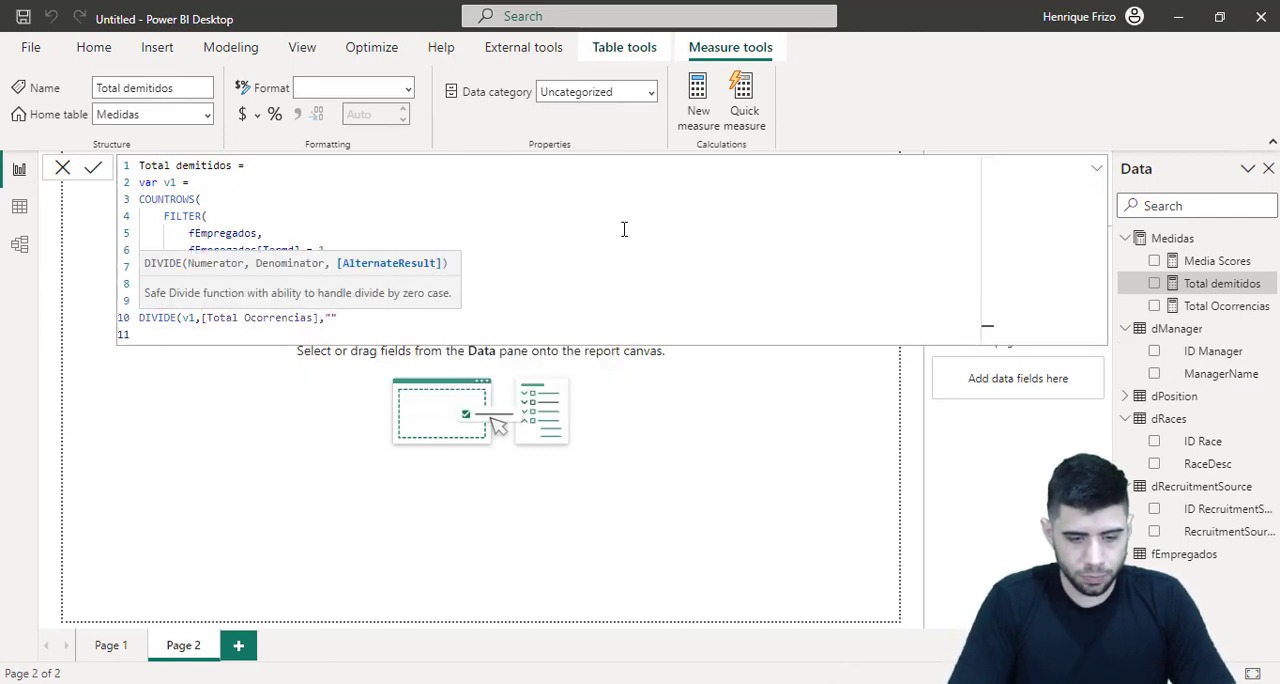
pyautogui.press('BackSpace')
pyautogui.write(')')
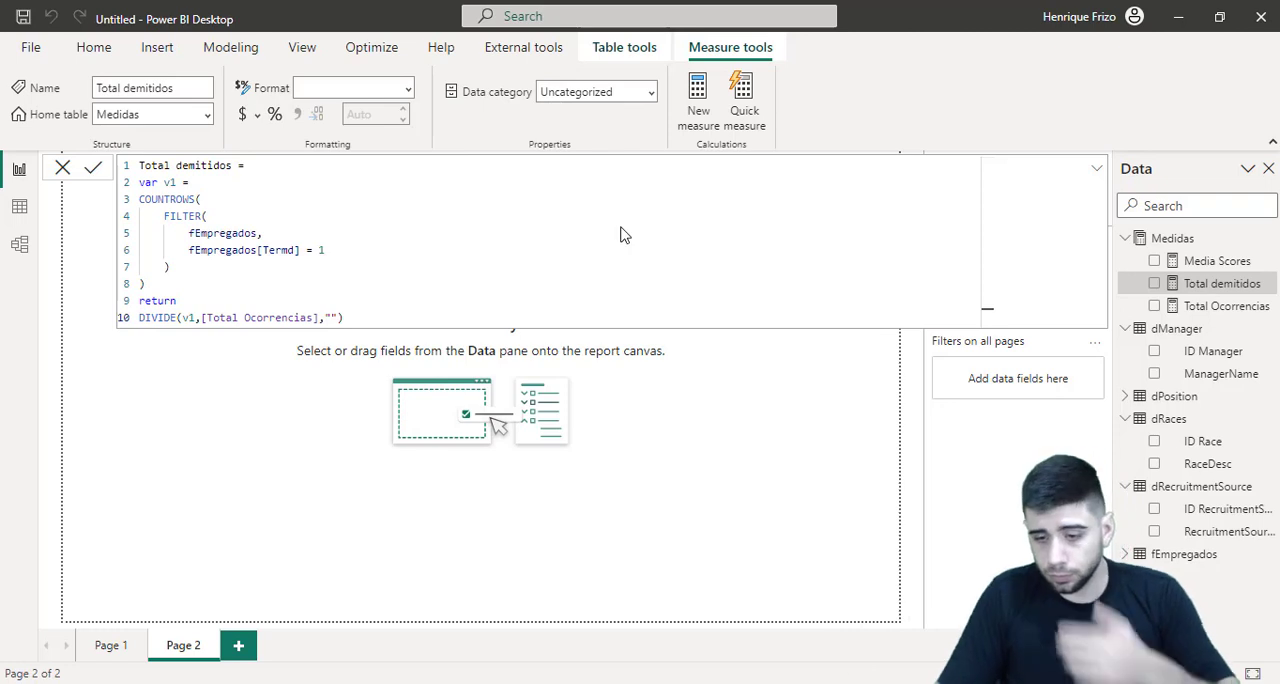
pyautogui.press('Return')
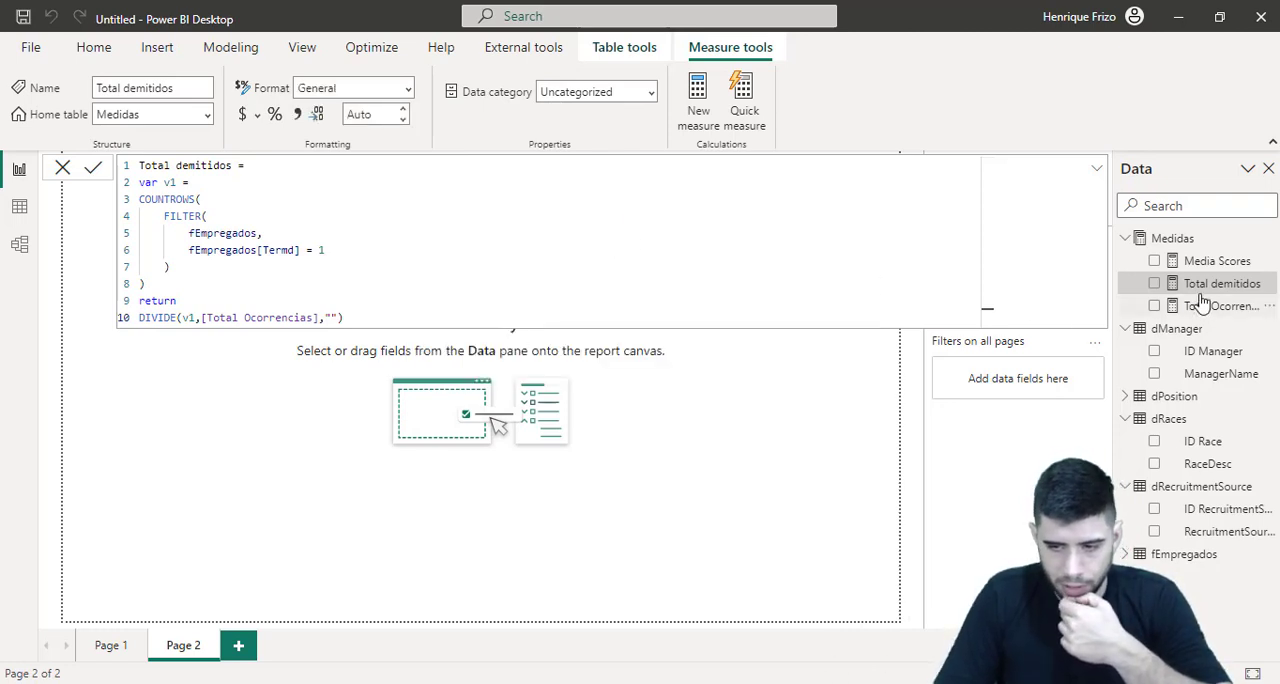
# Show Total demitidos in a card on Page 2 and format the measure as a percentage
pyautogui.moveTo(1208, 286); pyautogui.dragTo(573, 511)
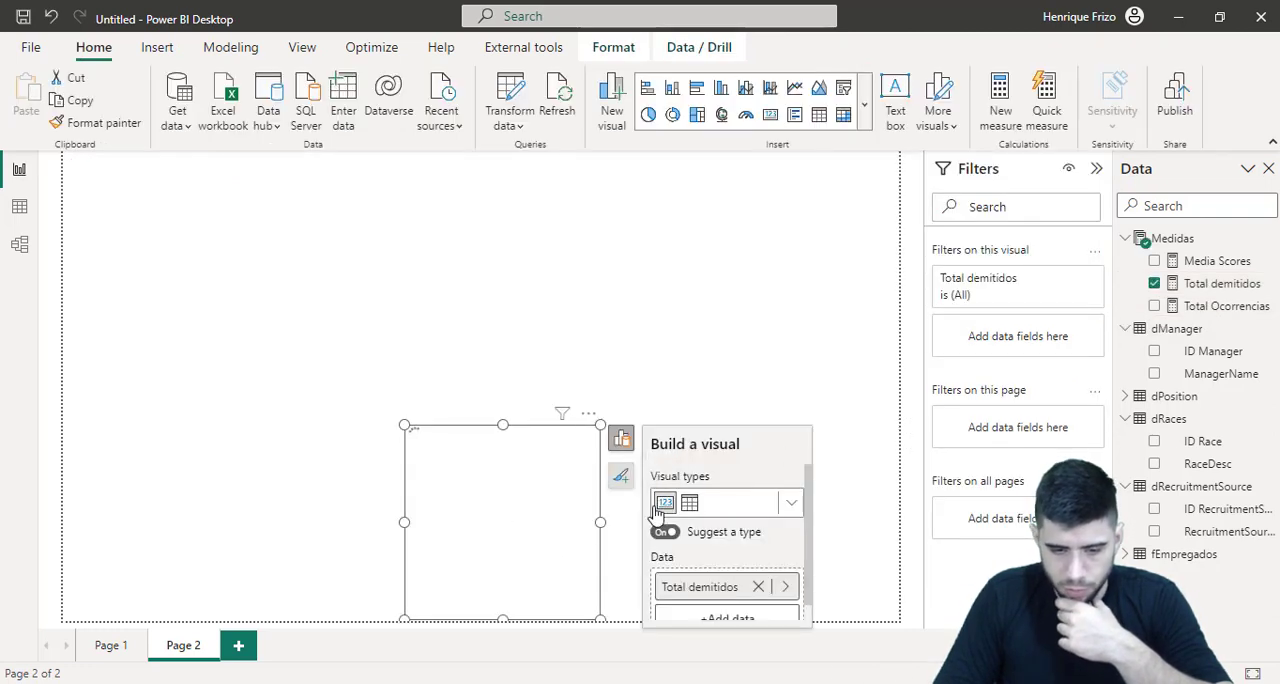
pyautogui.click(1210, 285)
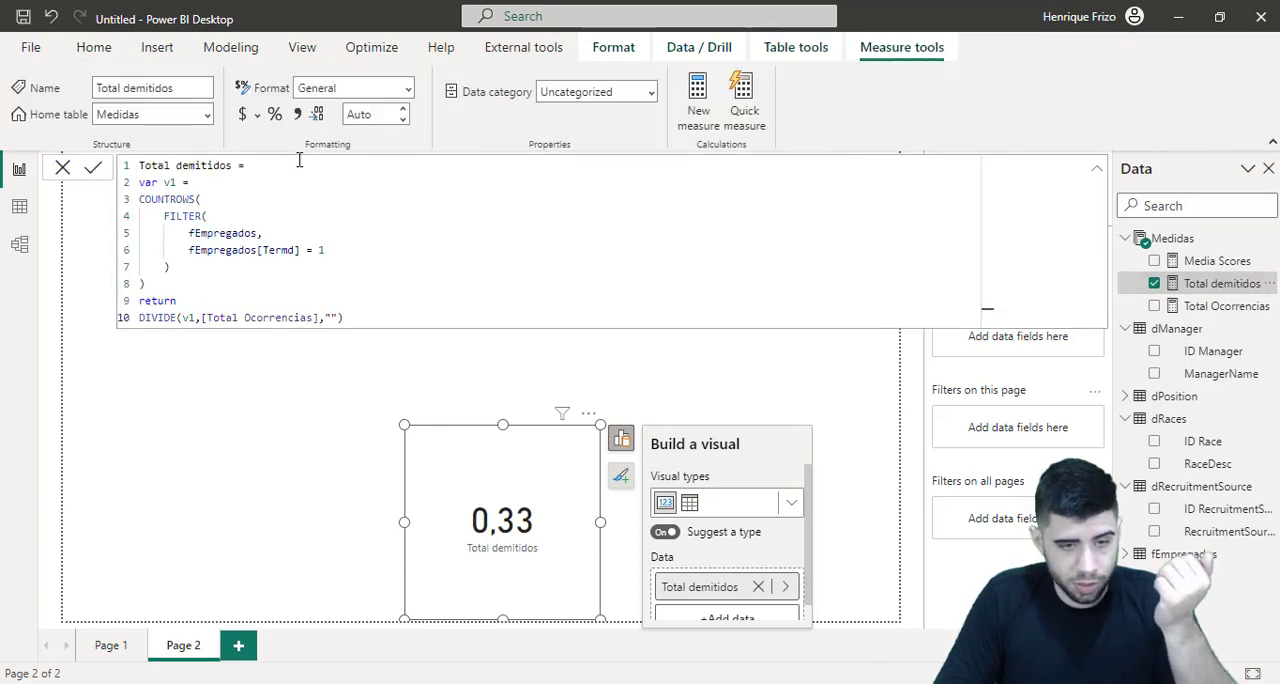
pyautogui.click(277, 117)
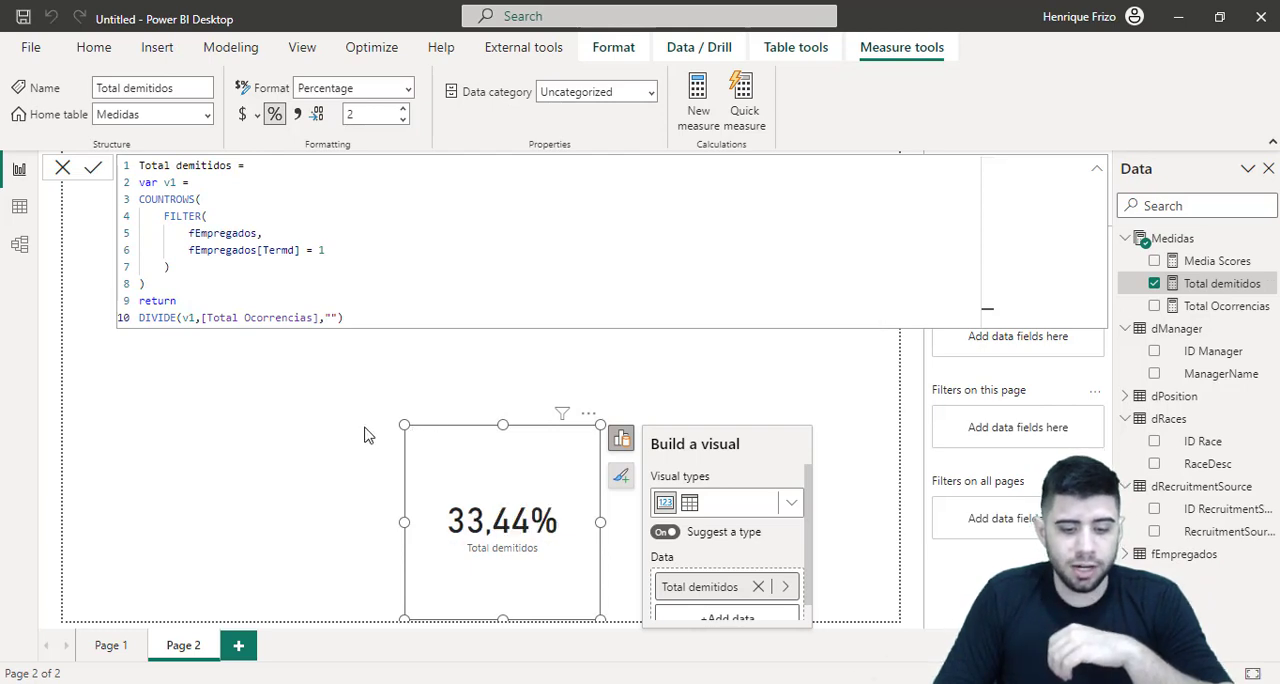
# Move the Total demitidos card to the upper-left corner of the report page and make it smaller
pyautogui.moveTo(426, 435); pyautogui.dragTo(318, 385)
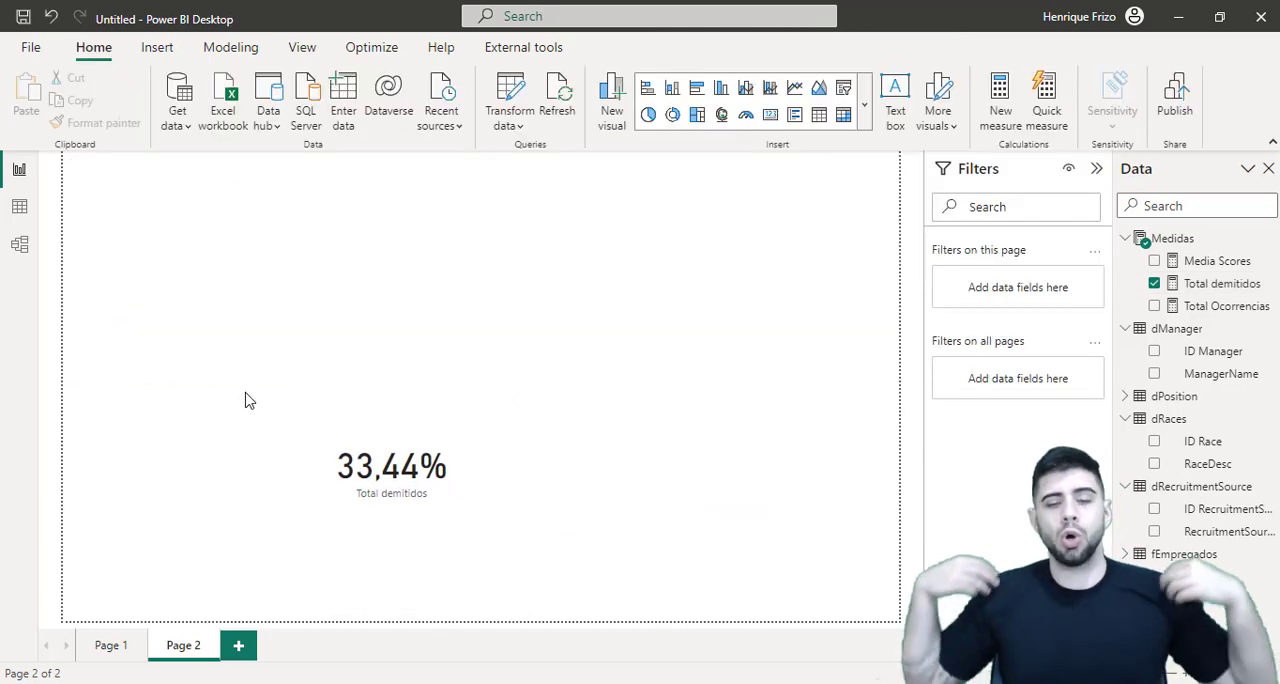
pyautogui.click(249, 400)
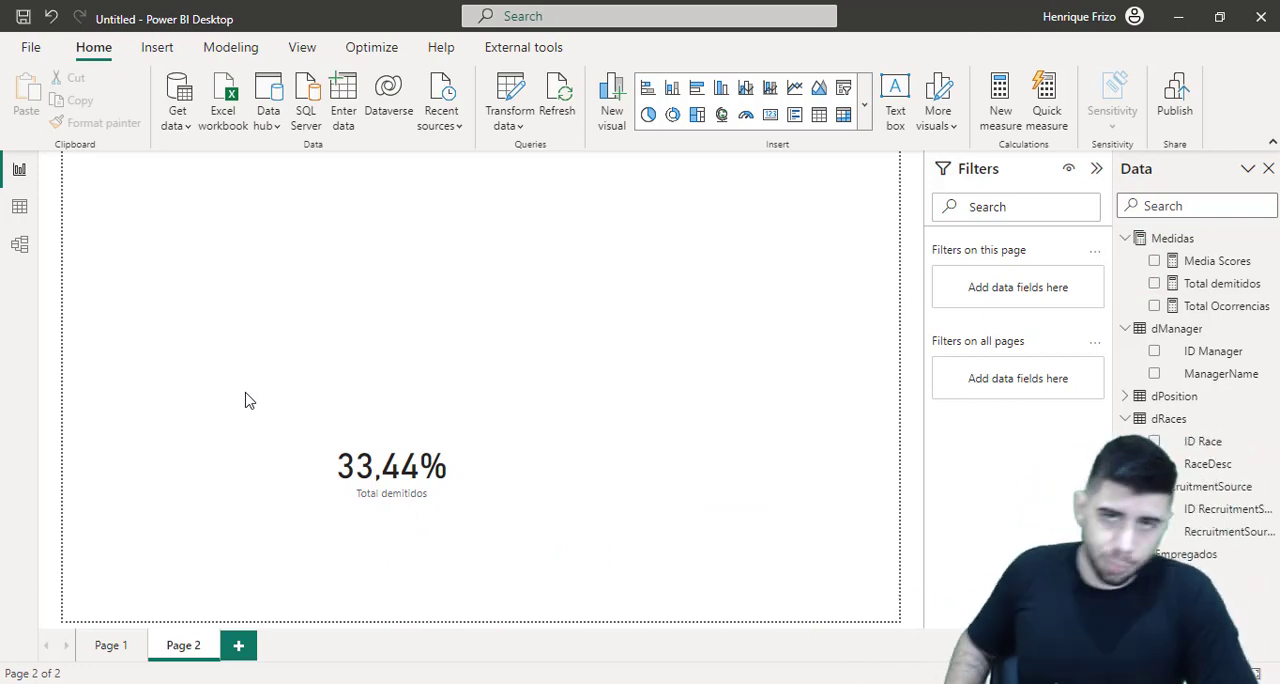
pyautogui.moveTo(418, 447); pyautogui.dragTo(214, 202)
pyautogui.moveTo(330, 358); pyautogui.dragTo(223, 281)
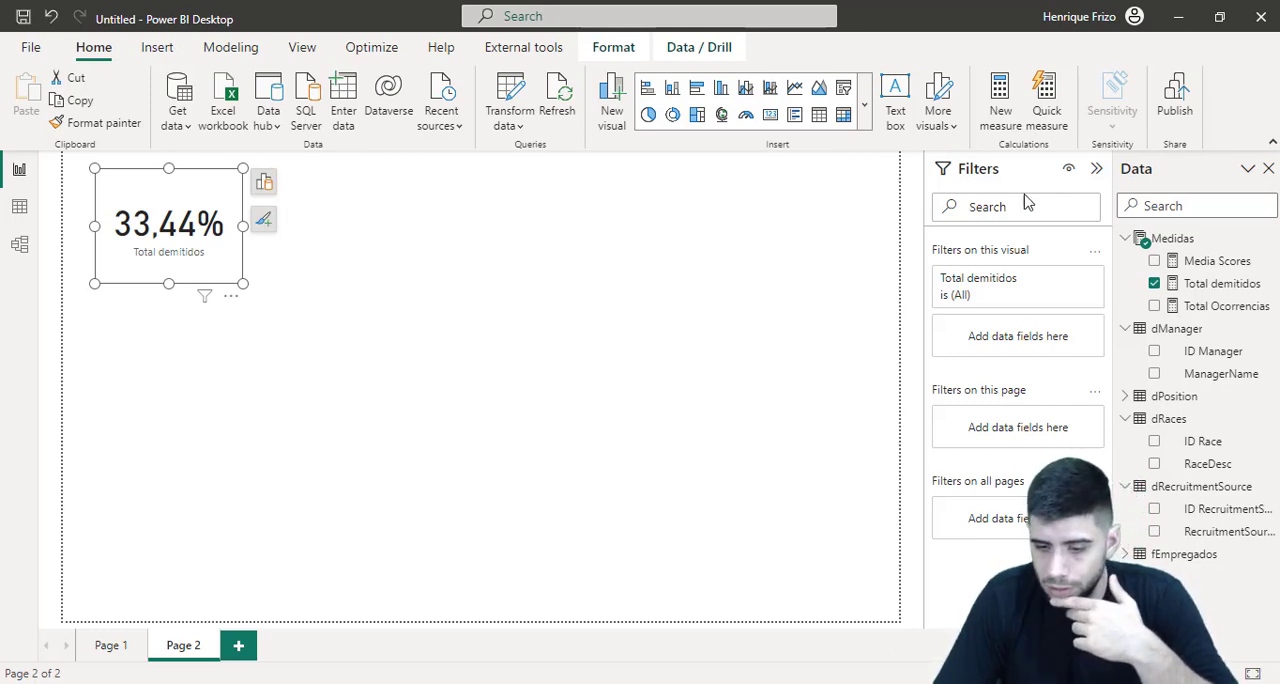
# Insert a funnel chart on Page 2 with the Position field of dPosition as its category
pyautogui.click(762, 308)
pyautogui.click(1126, 397)
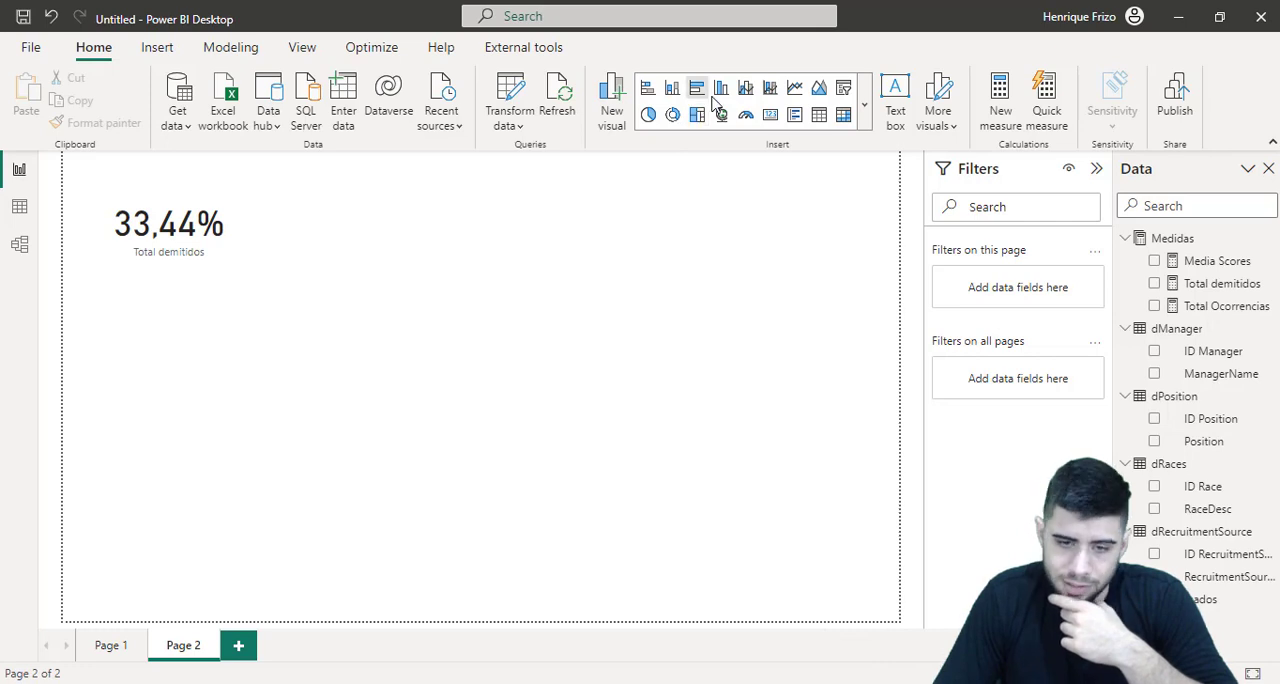
pyautogui.click(866, 104)
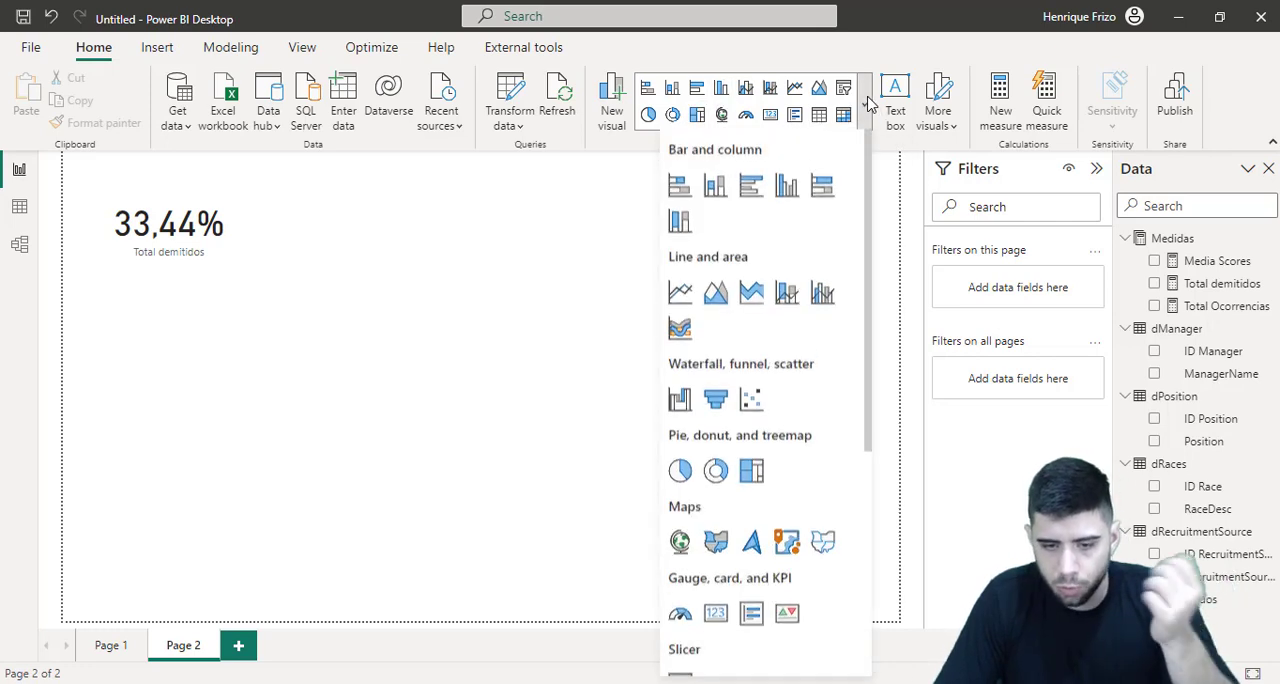
pyautogui.click(718, 400)
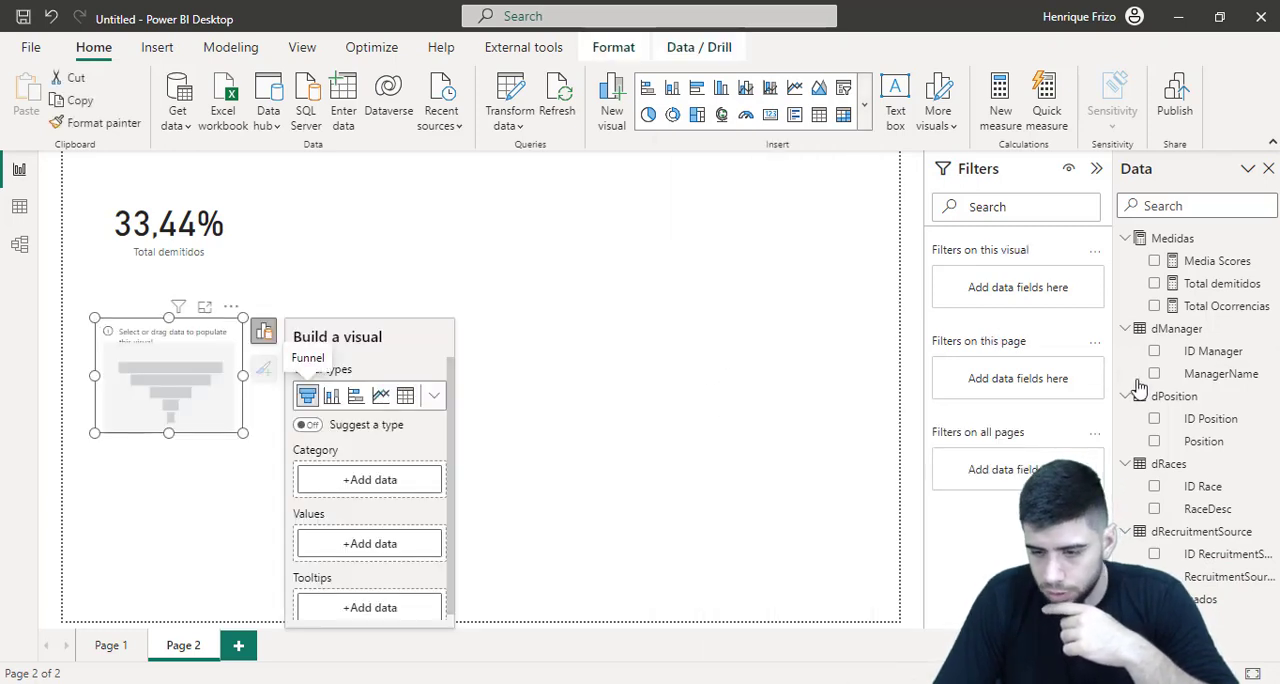
pyautogui.moveTo(1205, 455); pyautogui.dragTo(401, 486)
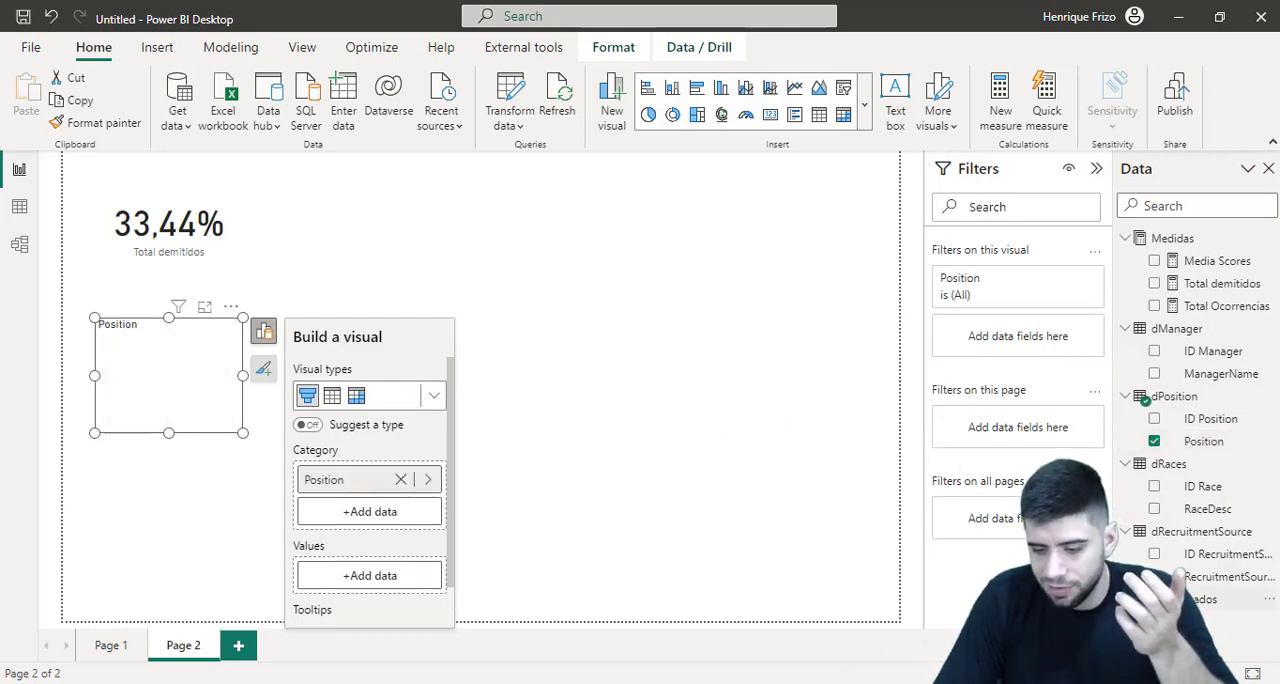
# Add the Salary field of fEmpregados as the funnel chart's values
pyautogui.scroll(-3, 1200, 420)
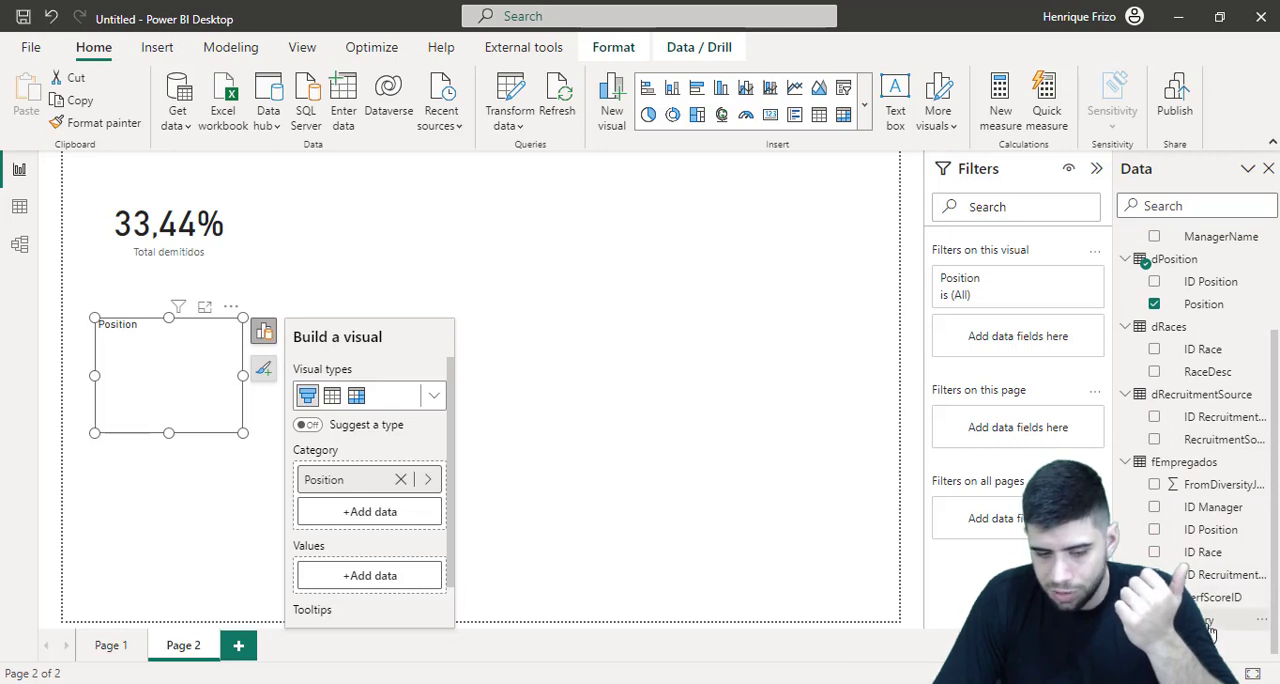
pyautogui.moveTo(1210, 632); pyautogui.dragTo(367, 576)
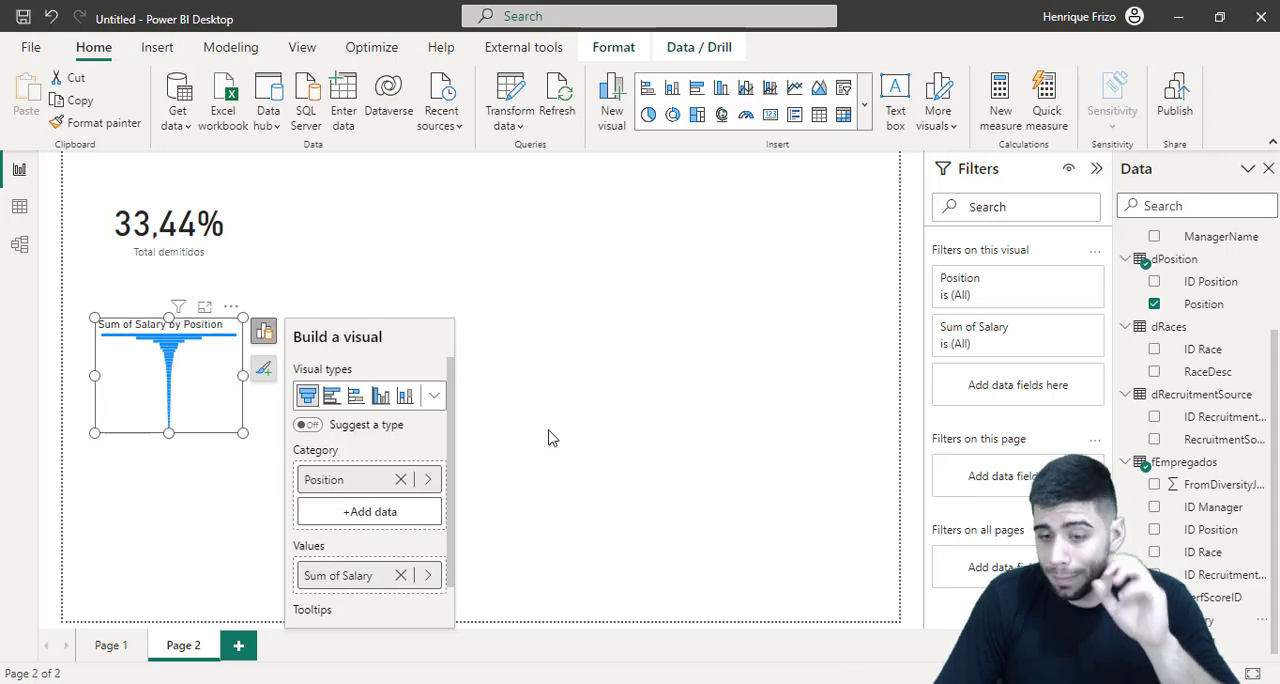
pyautogui.click(826, 318)
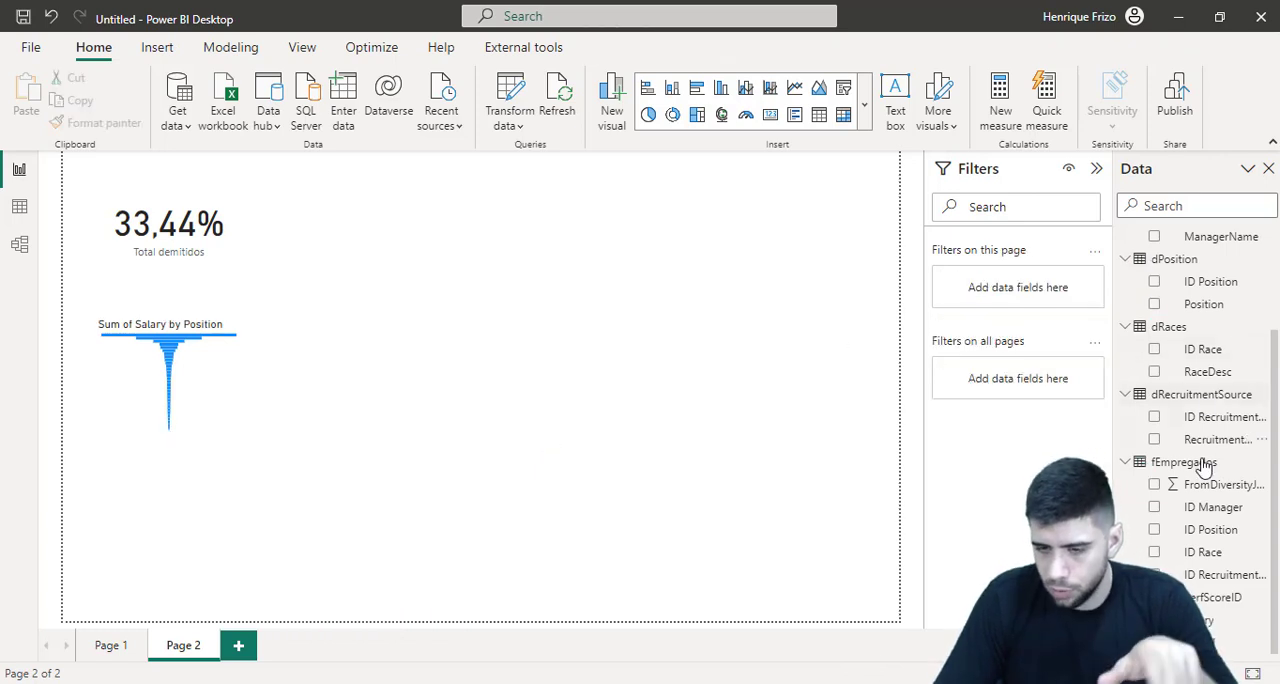
# Create a new measure named Media Salarial in the Medidas table and open a second formula line
pyautogui.scroll(3, 1203, 460)
pyautogui.rightClick(1170, 240)
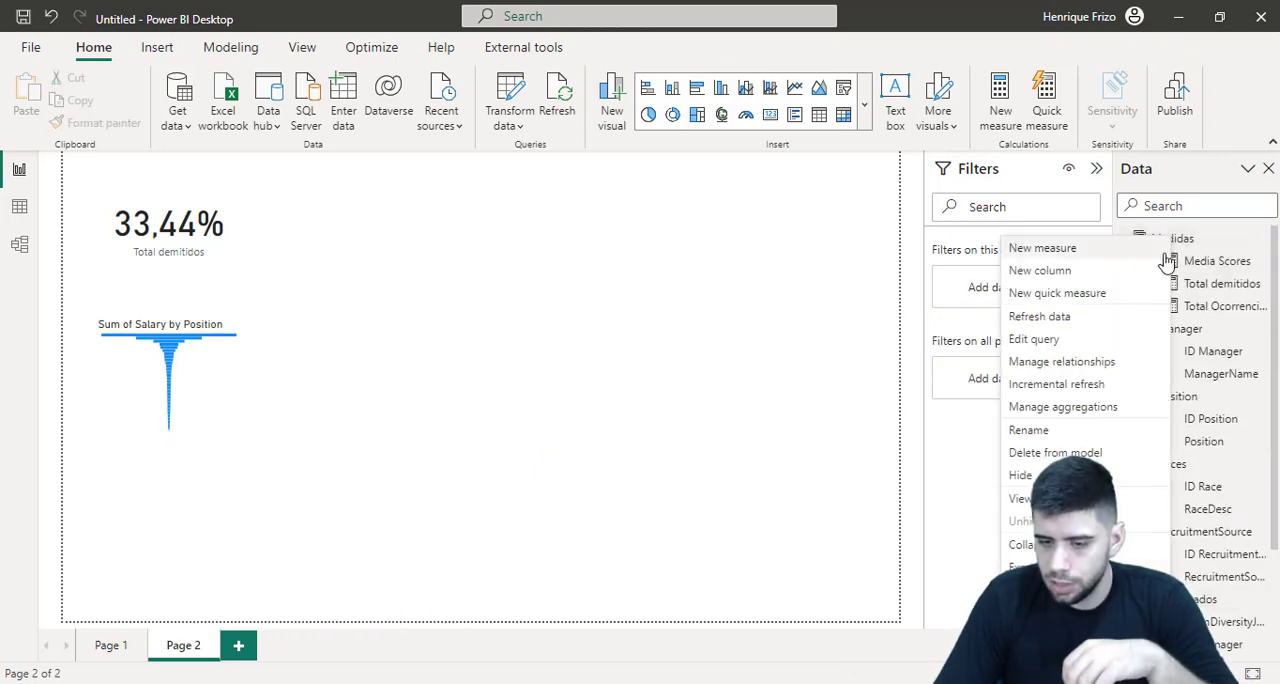
pyautogui.press('Escape')
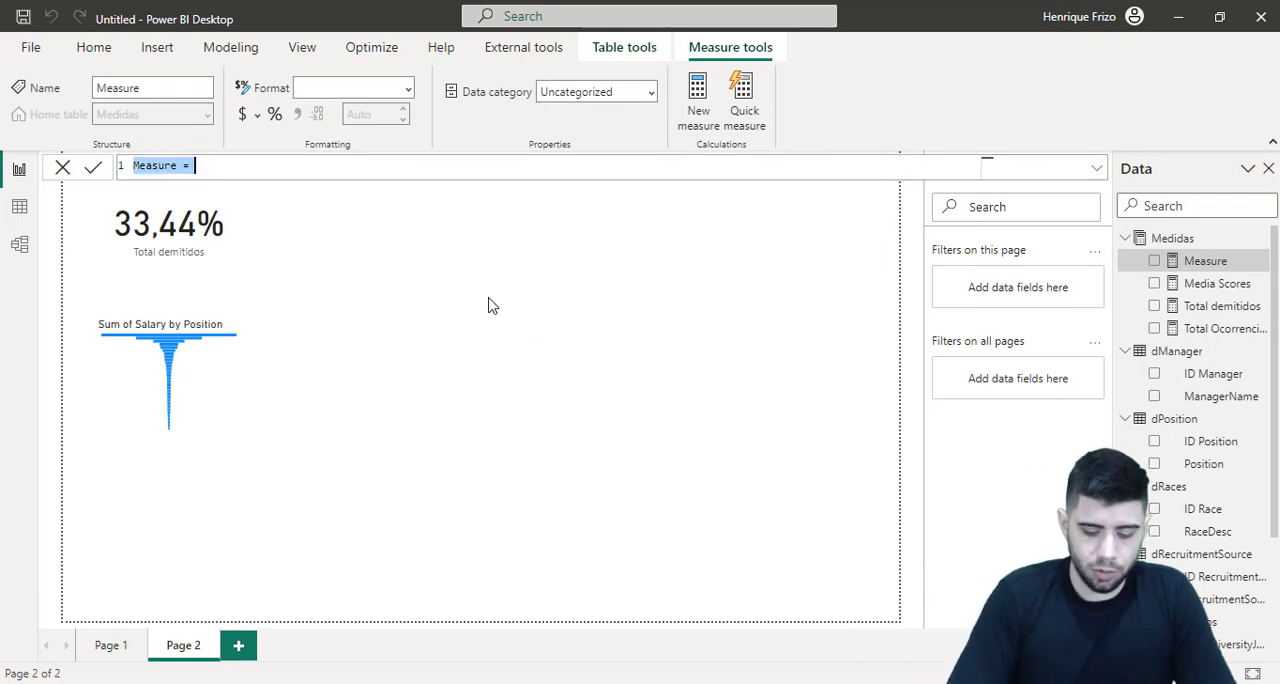
pyautogui.write('Media Sal')
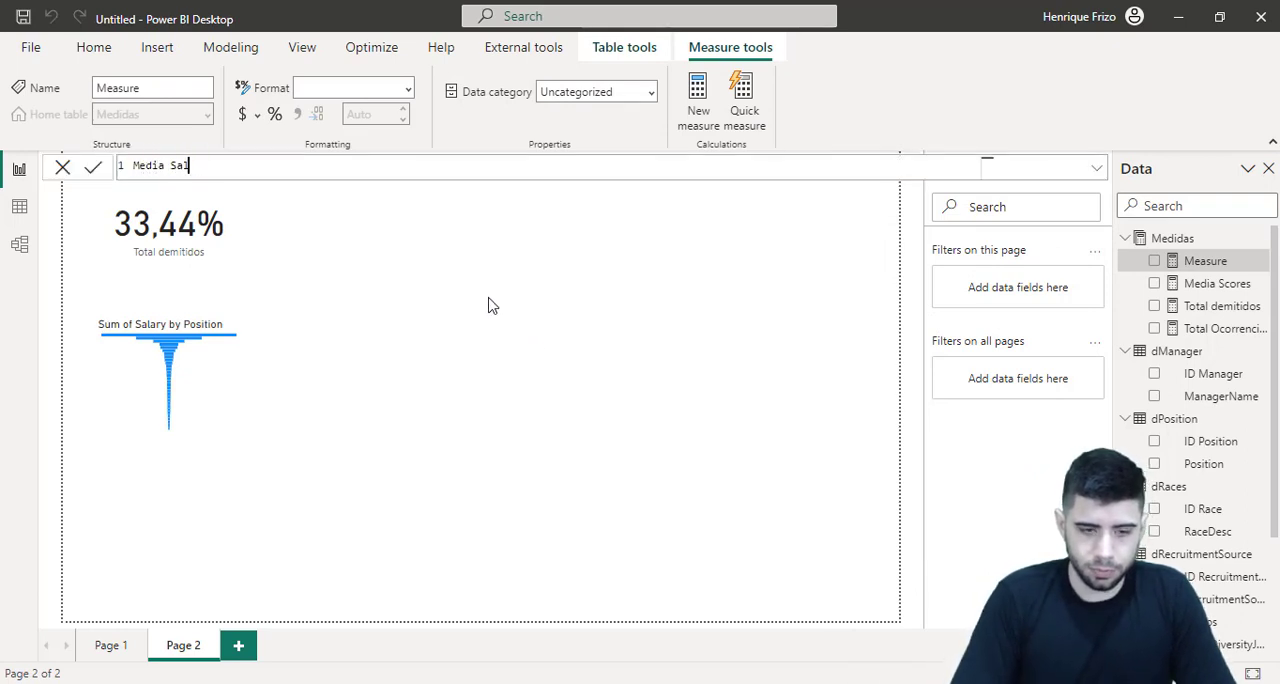
pyautogui.write('arial =')
pyautogui.hotkey('shift', 'Return')
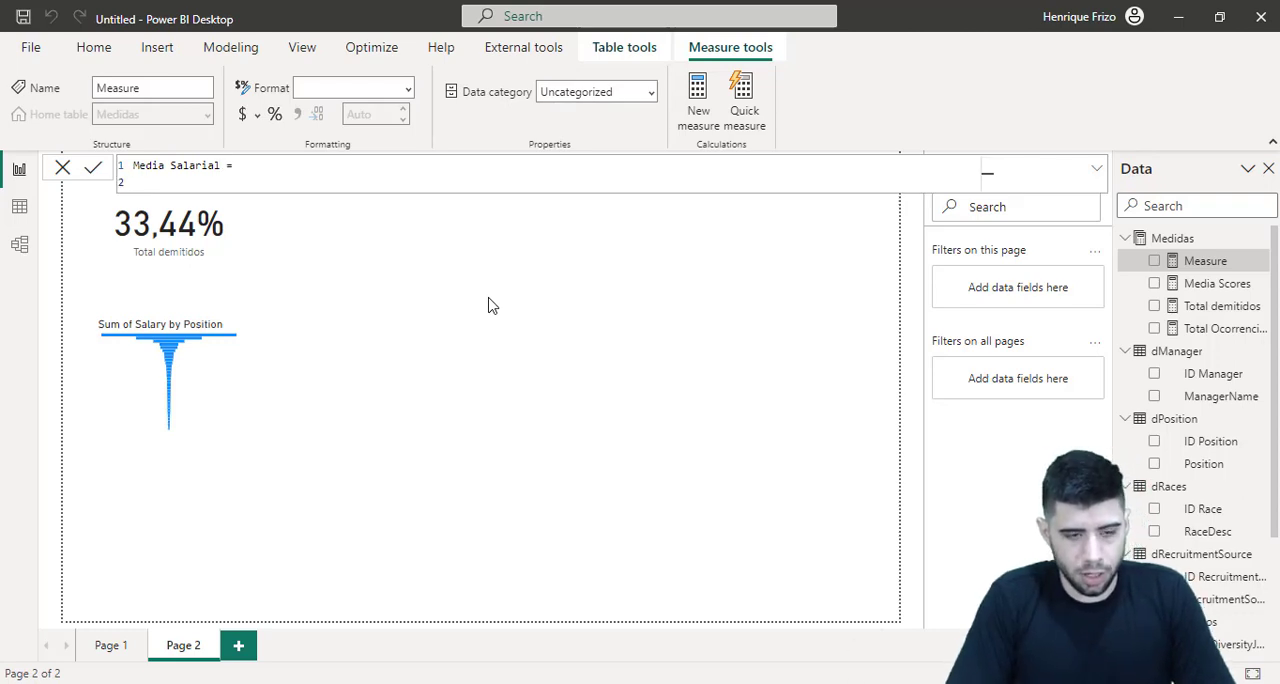
# Define Media Salarial as the AVERAGE of fEmpregados[Salary] and commit the measure
pyautogui.write('average(')
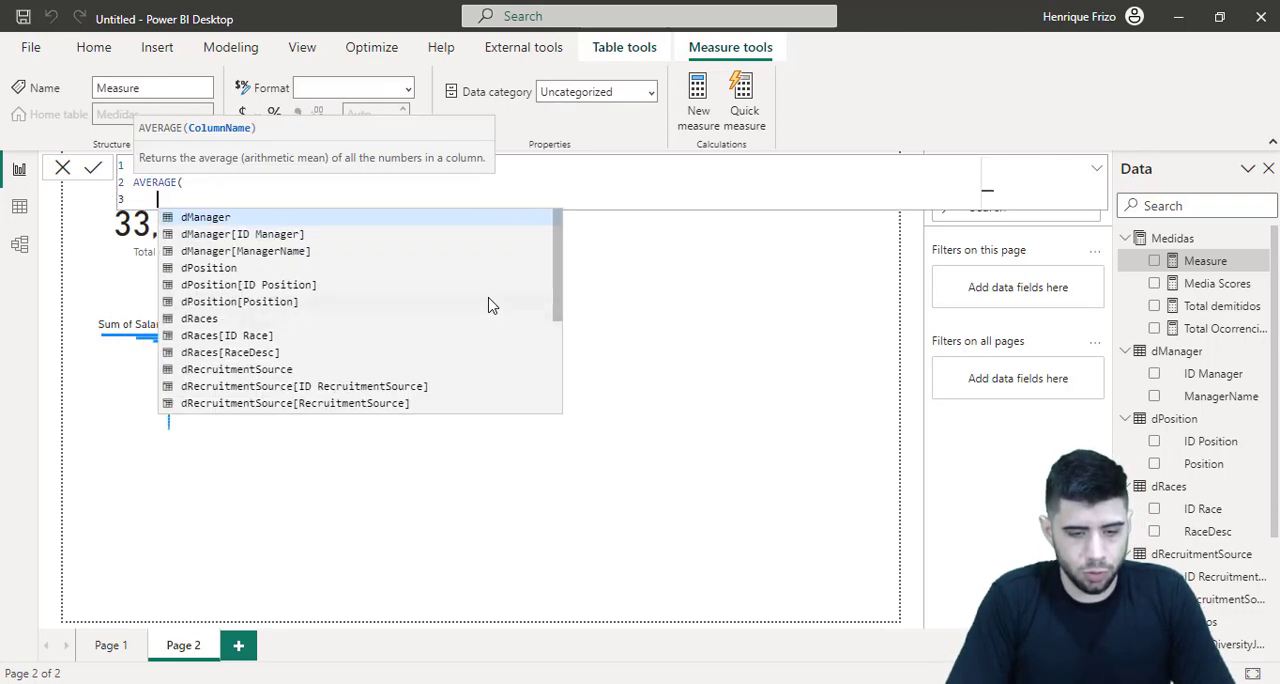
pyautogui.hotkey('shift', 'Return')
pyautogui.write('sal')
pyautogui.press('Tab')
pyautogui.hotkey('shift', 'Return')
pyautogui.write(')')
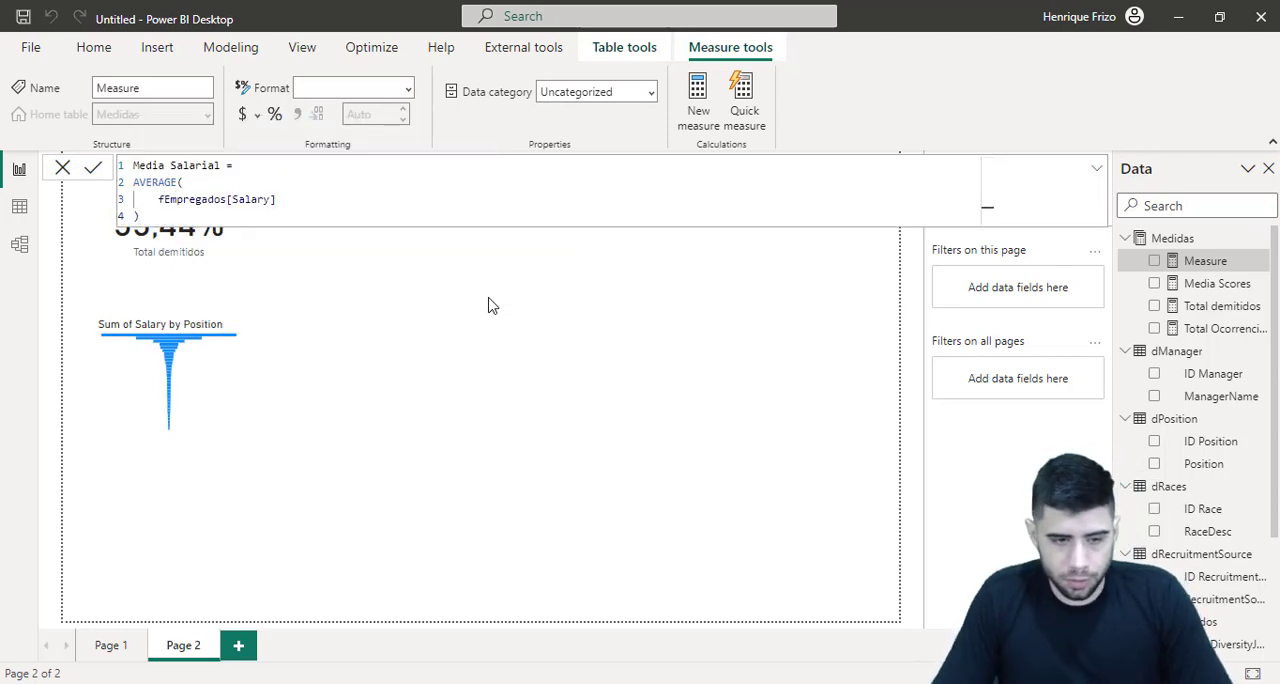
pyautogui.press('Return')
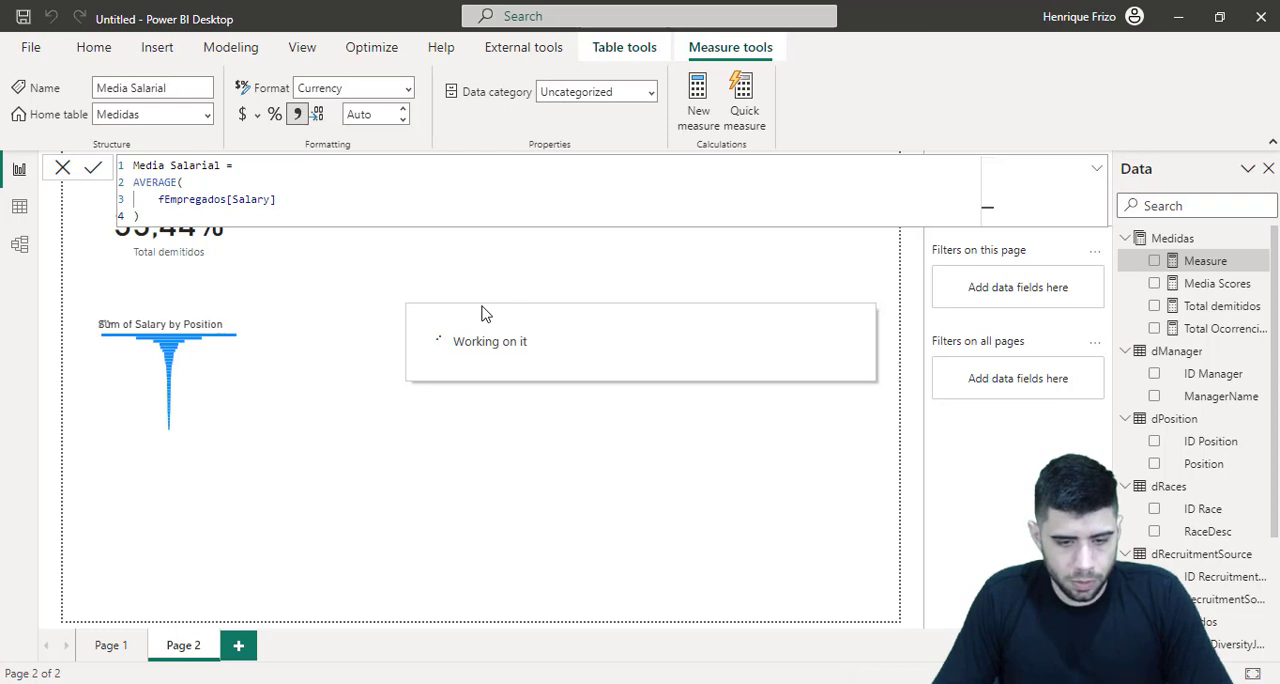
# Replace Sum of Salary with Media Salarial in the funnel's values and enlarge the chart in height and width
pyautogui.click(236, 367)
pyautogui.click(263, 332)
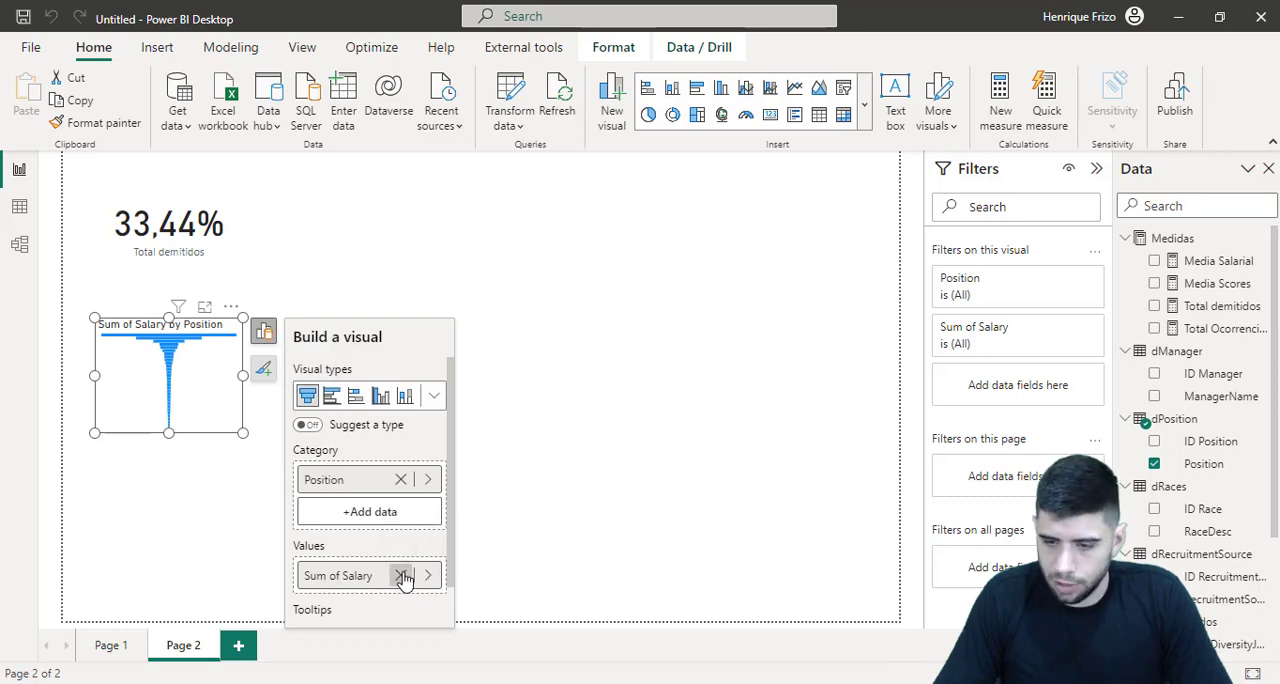
pyautogui.click(402, 576)
pyautogui.moveTo(1224, 262); pyautogui.dragTo(366, 578)
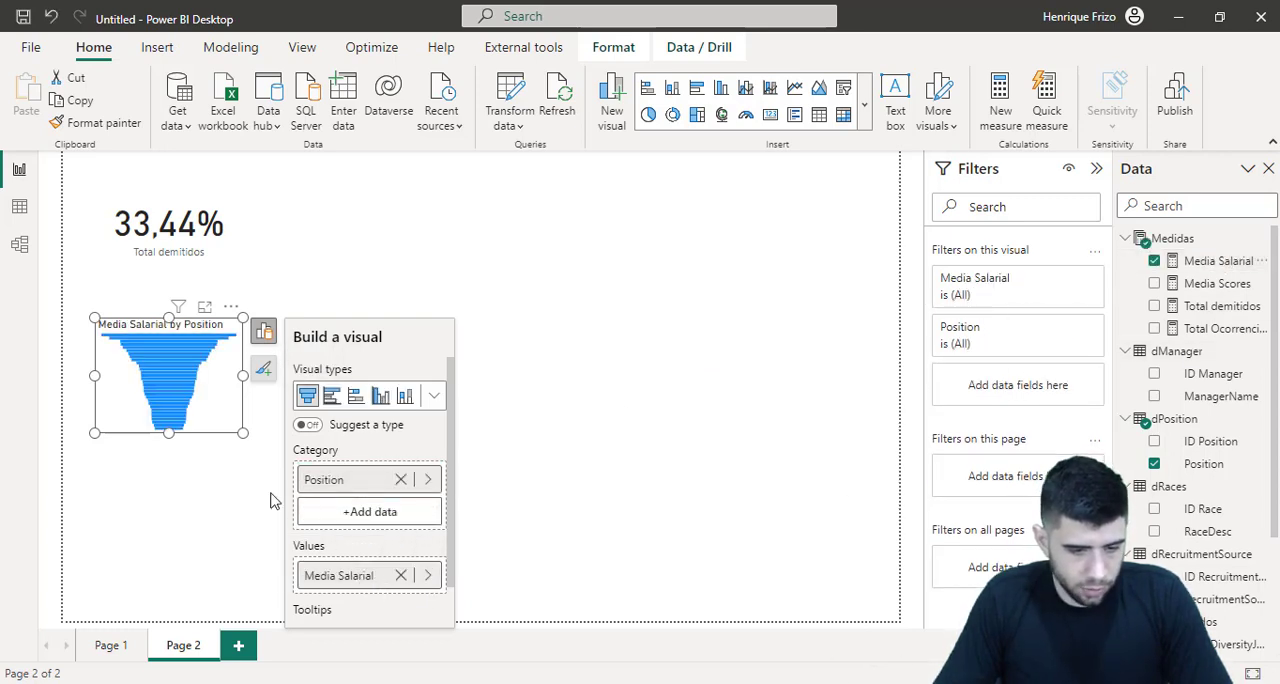
pyautogui.moveTo(168, 437); pyautogui.dragTo(164, 598)
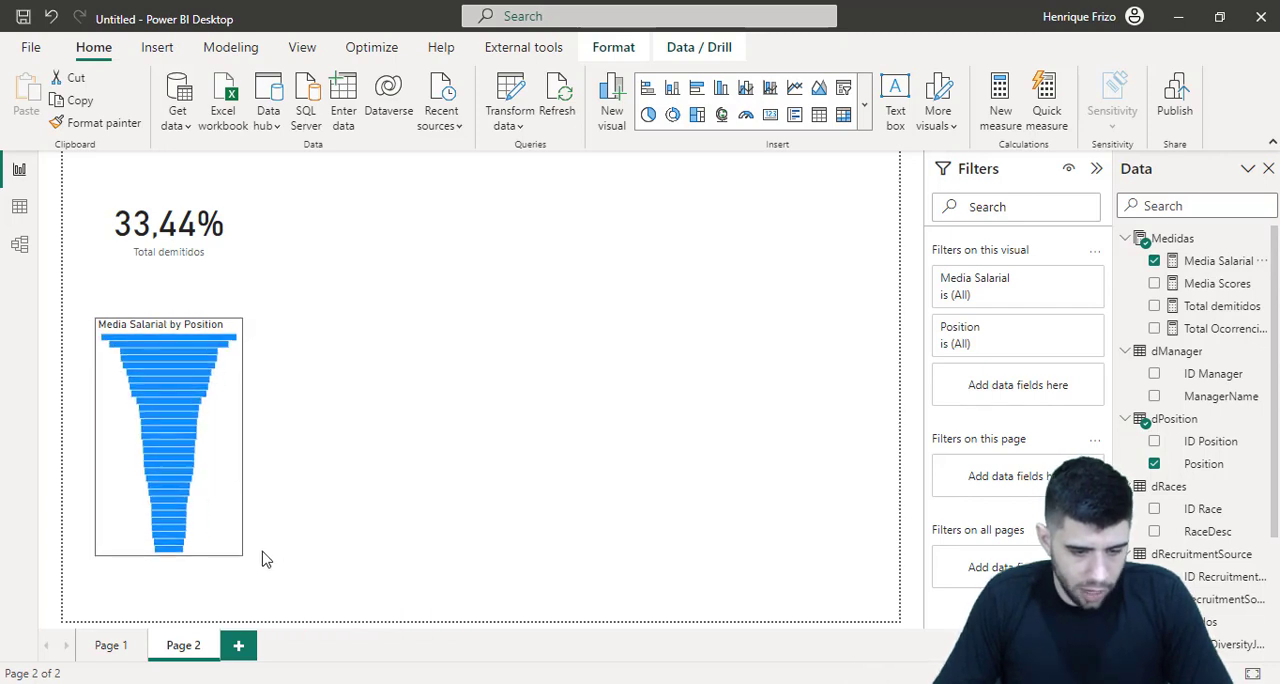
pyautogui.moveTo(243, 563); pyautogui.dragTo(574, 608)
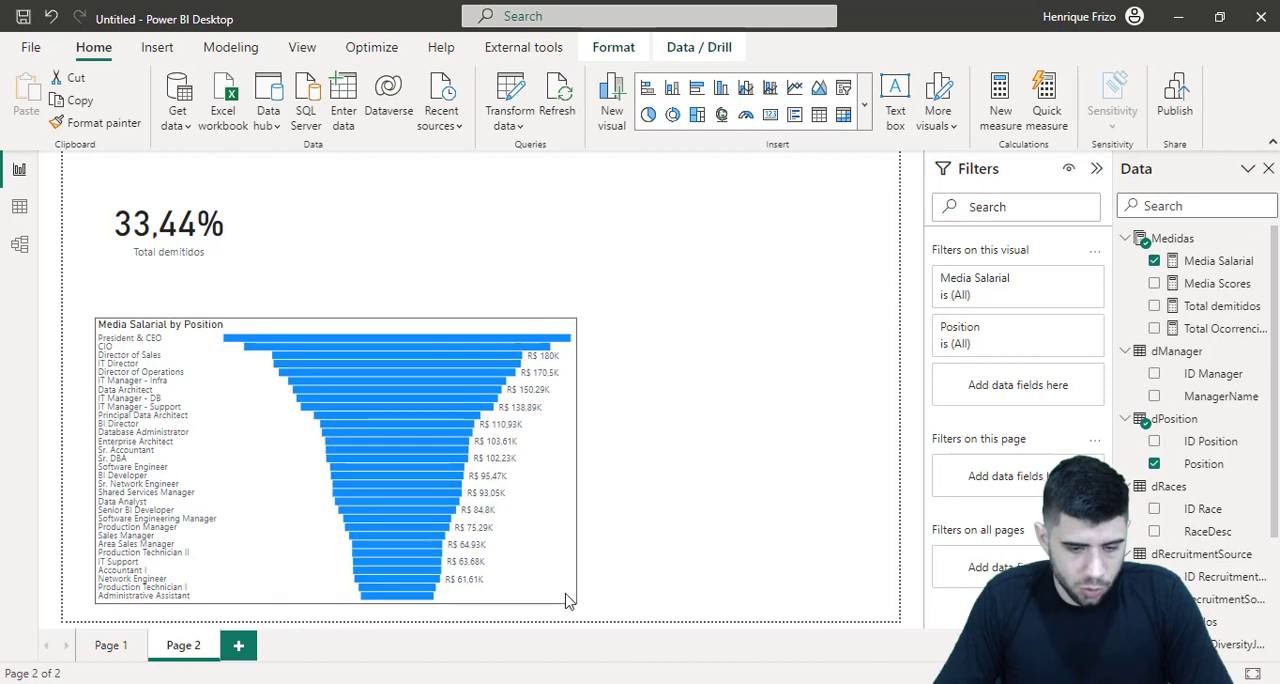
# Insert a table beside the funnel chart with the RaceDesc and Media Salarial columns, and widen it to fit both
pyautogui.click(730, 272)
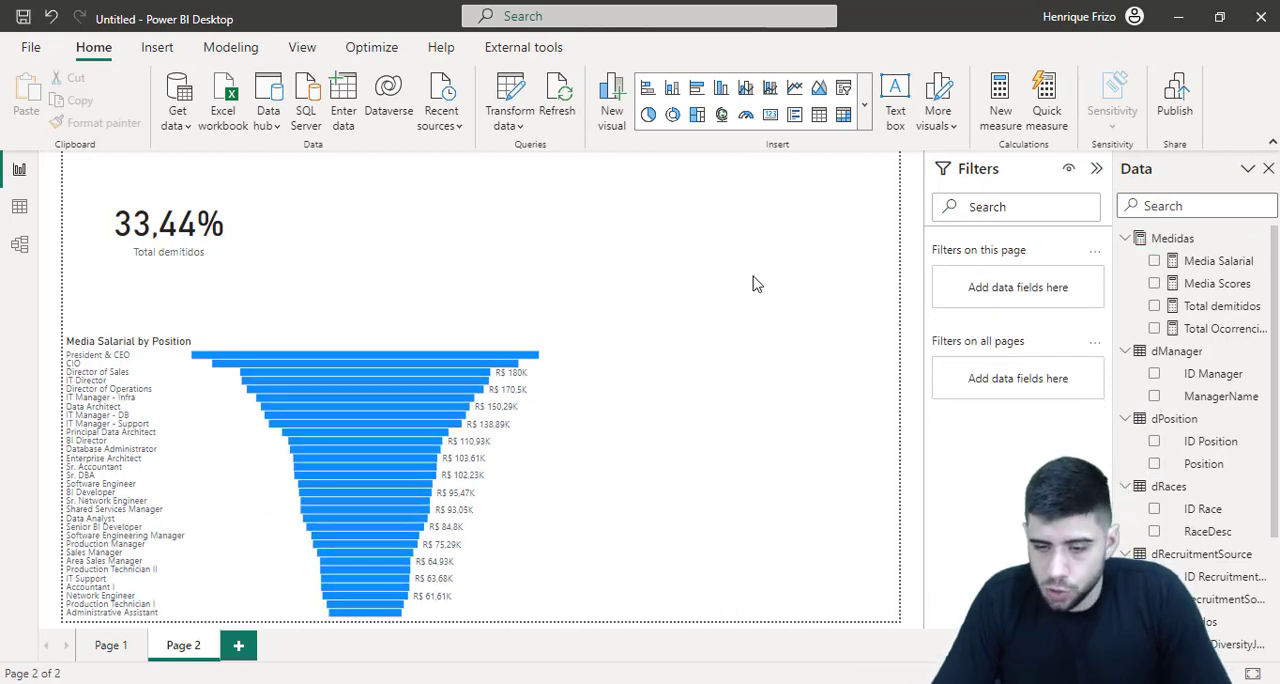
pyautogui.click(818, 114)
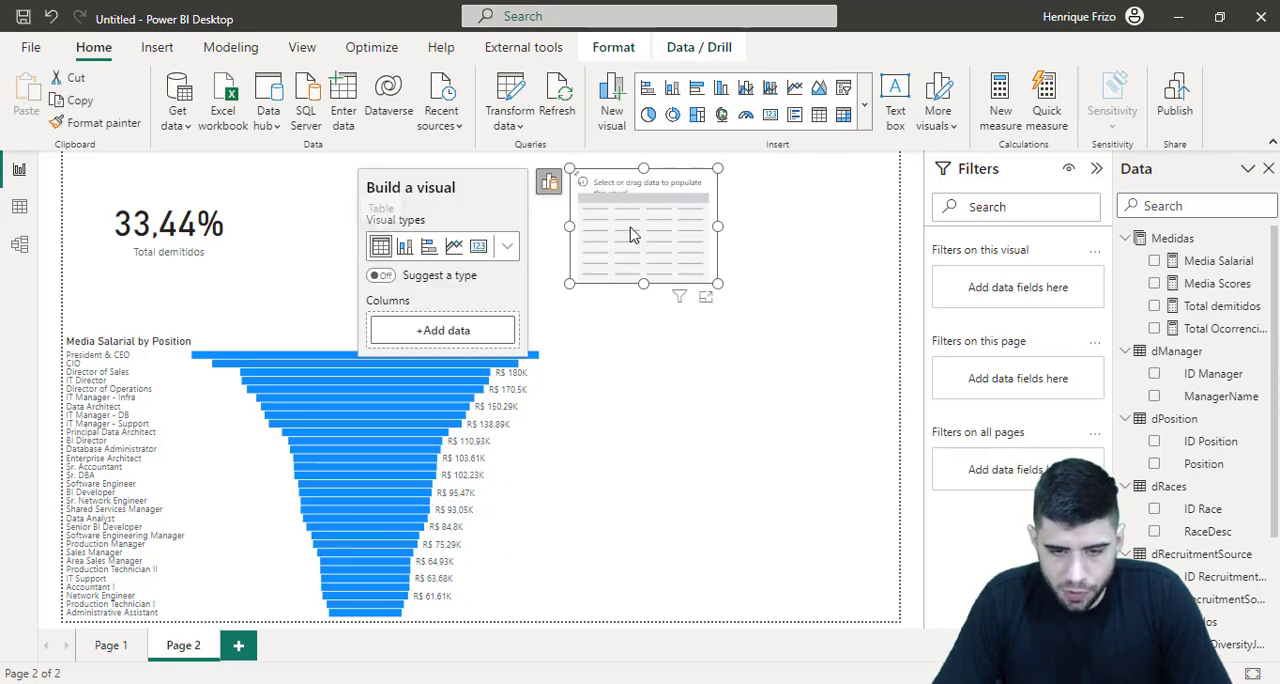
pyautogui.moveTo(632, 232); pyautogui.dragTo(698, 354)
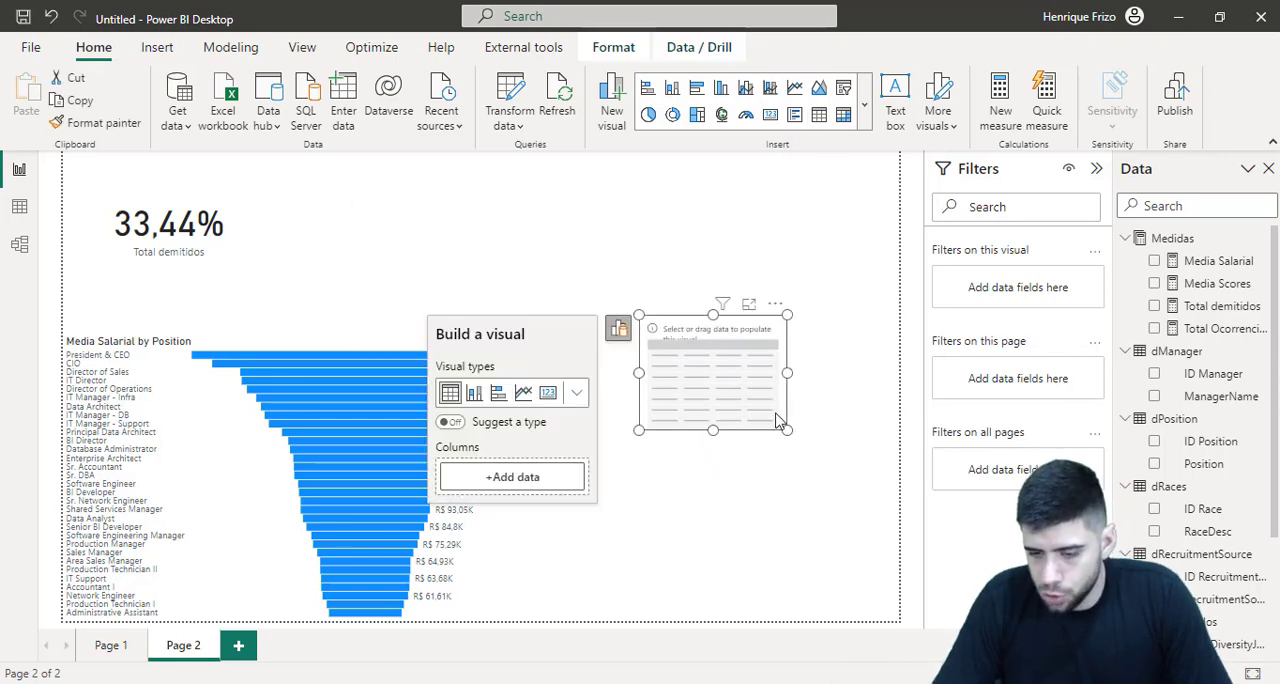
pyautogui.moveTo(1208, 531); pyautogui.dragTo(551, 491)
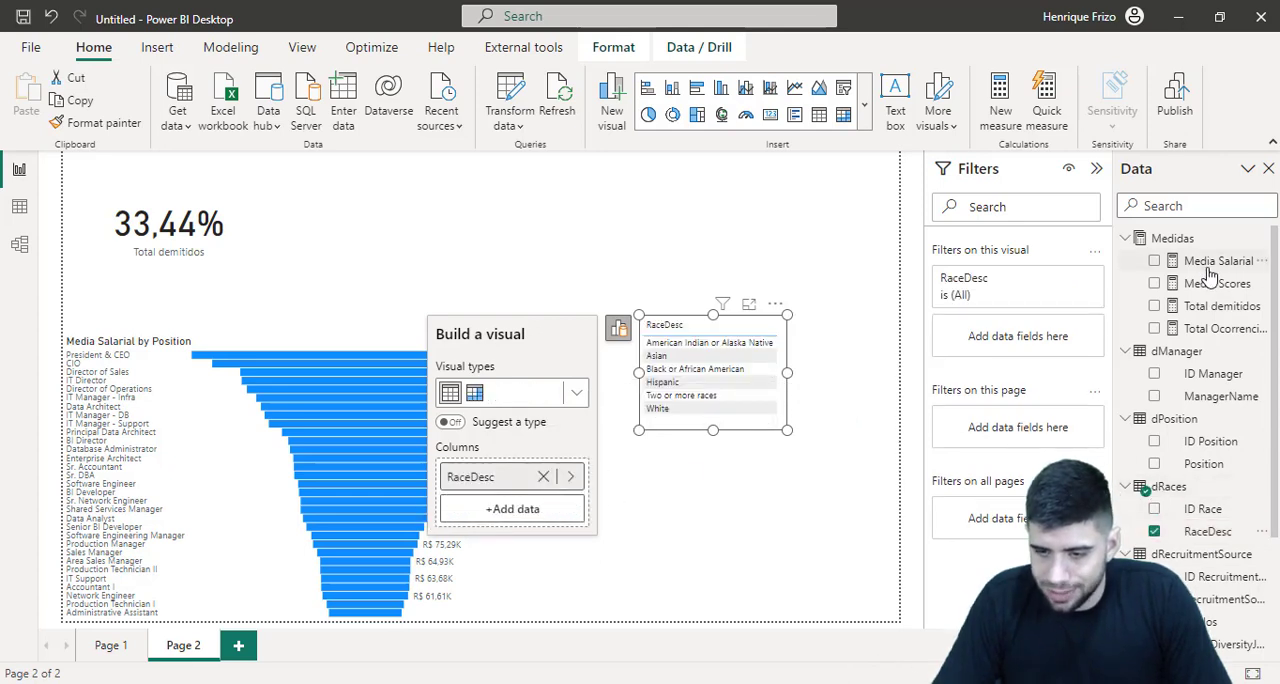
pyautogui.moveTo(1212, 262); pyautogui.dragTo(519, 516)
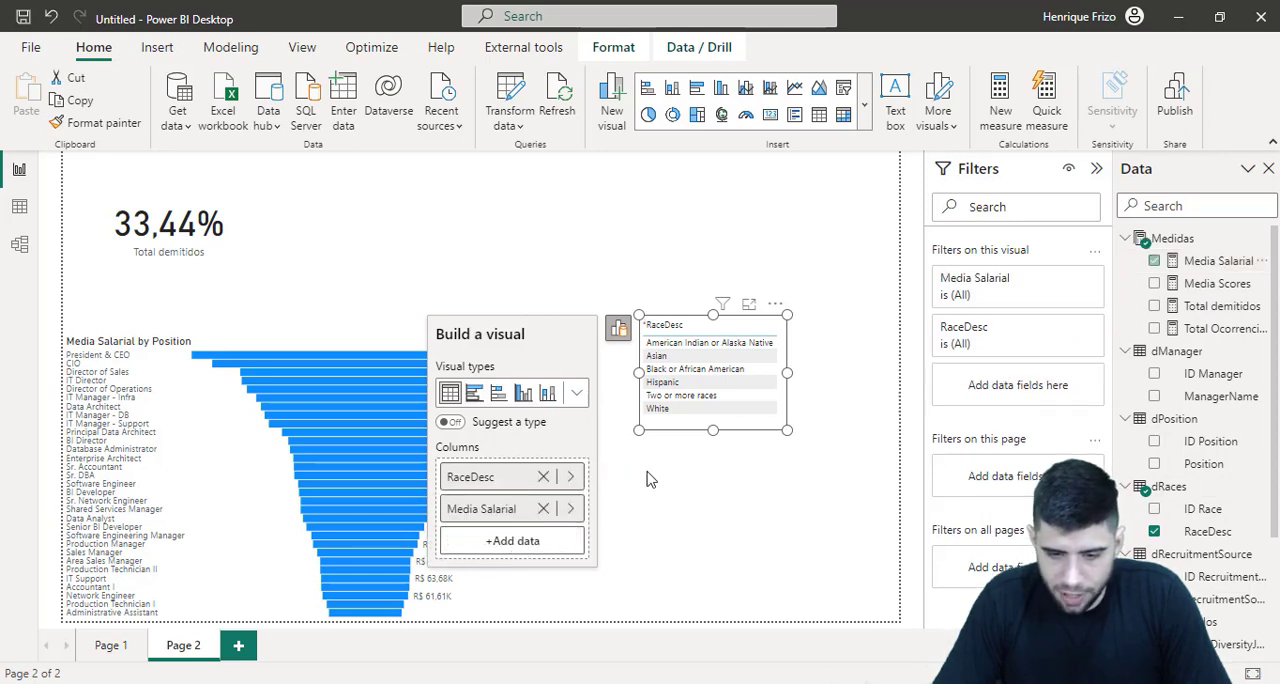
pyautogui.moveTo(786, 428); pyautogui.dragTo(883, 454)
# Sort the race table by Media Salarial, switching between descending and ascending order
pyautogui.click(818, 332)
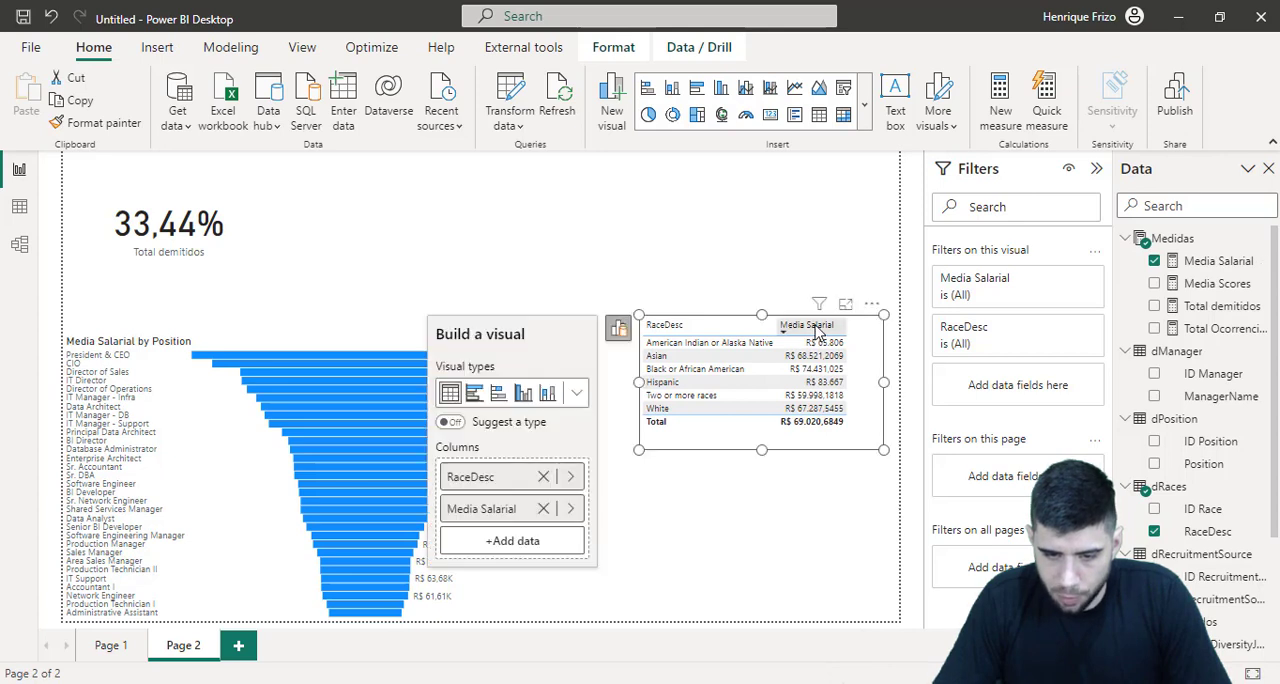
pyautogui.click(799, 330)
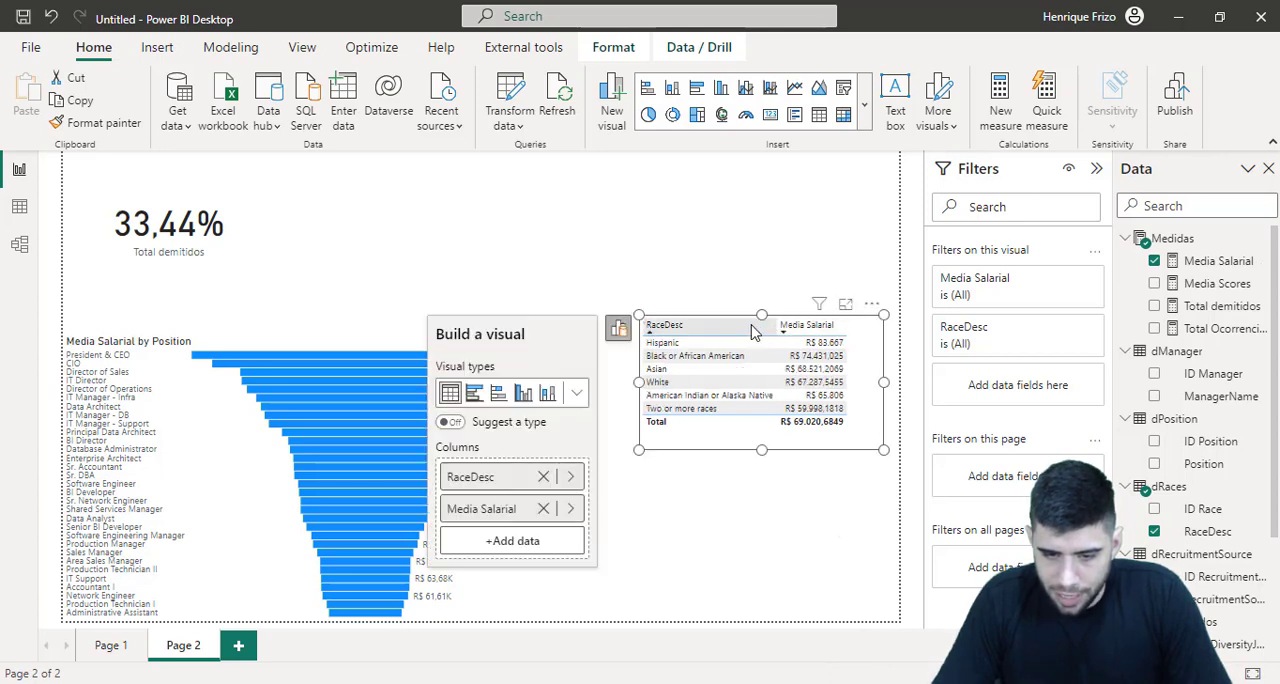
pyautogui.click(803, 330)
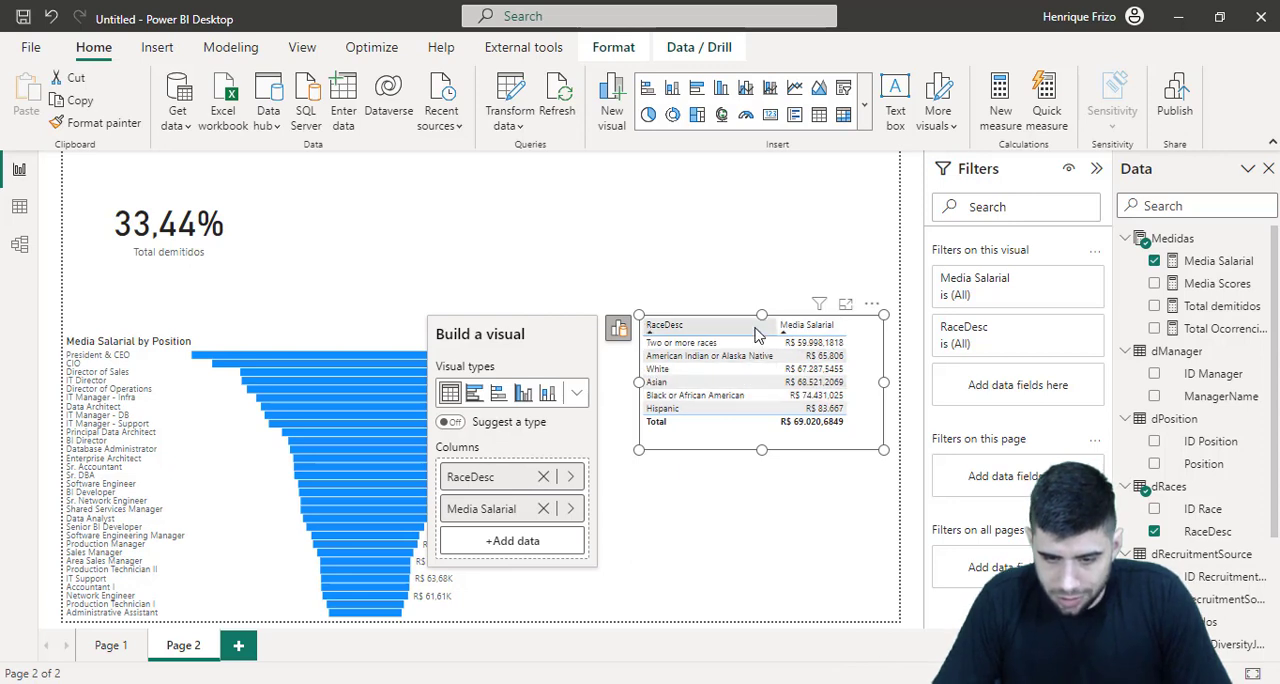
# Set the Media Salarial measure to 2 decimal places and sort the race table by it in descending order
pyautogui.click(1185, 264)
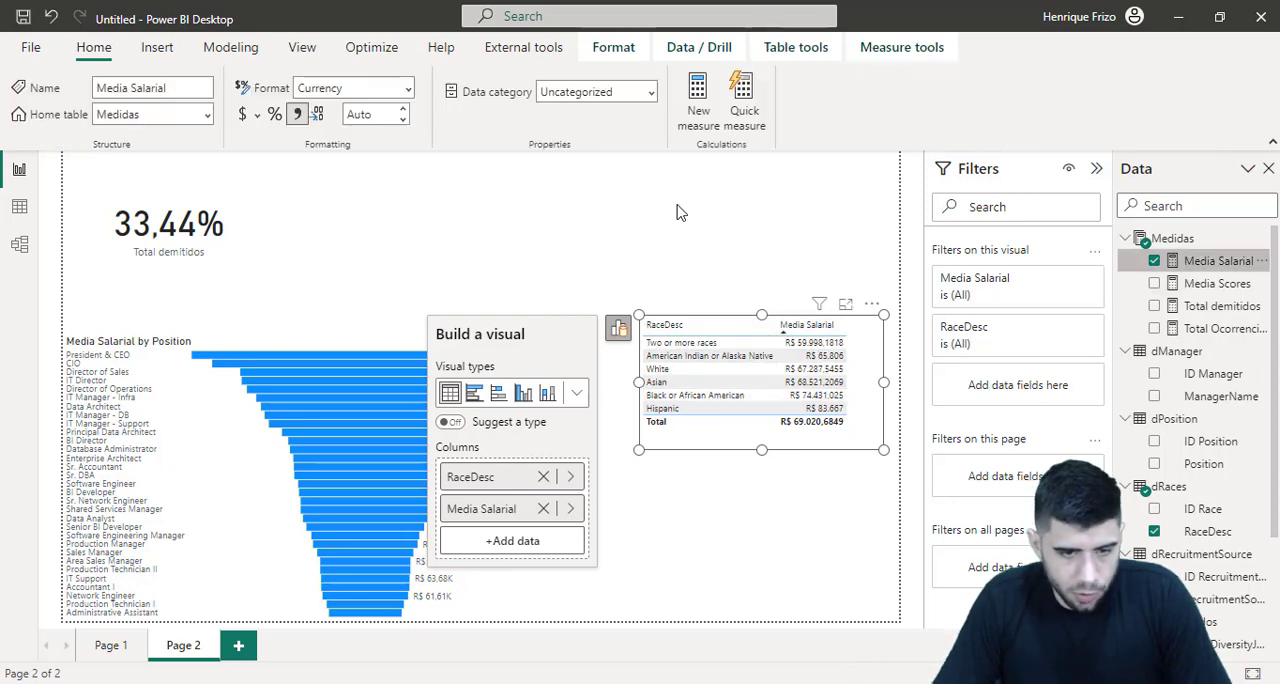
pyautogui.click(390, 114)
pyautogui.write('2')
pyautogui.press('Return')
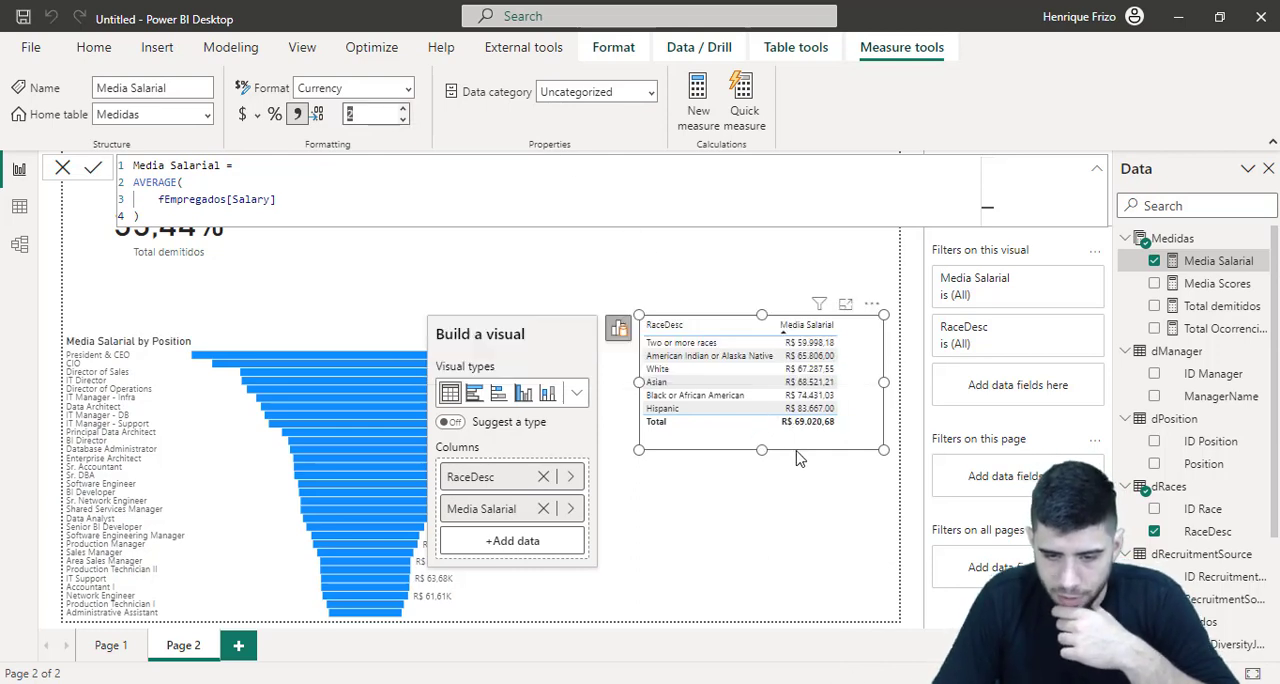
pyautogui.click(816, 328)
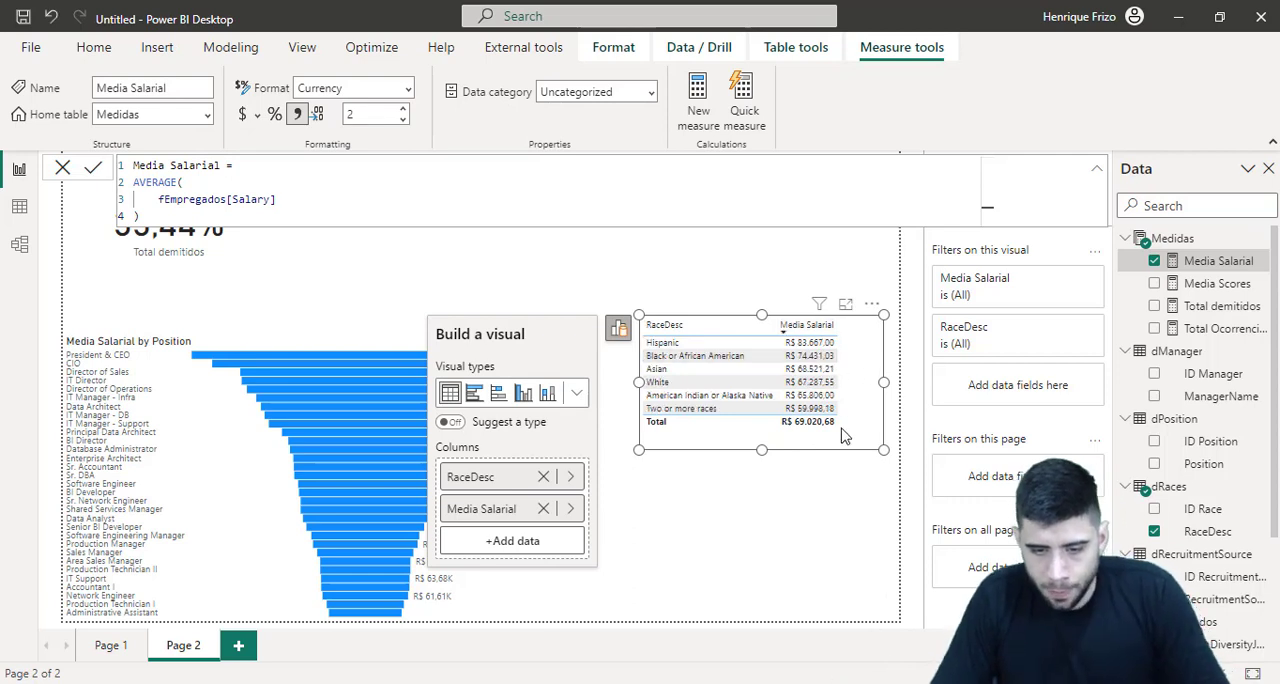
# Add the Position field of dPosition as another column of the race table
pyautogui.click(619, 328)
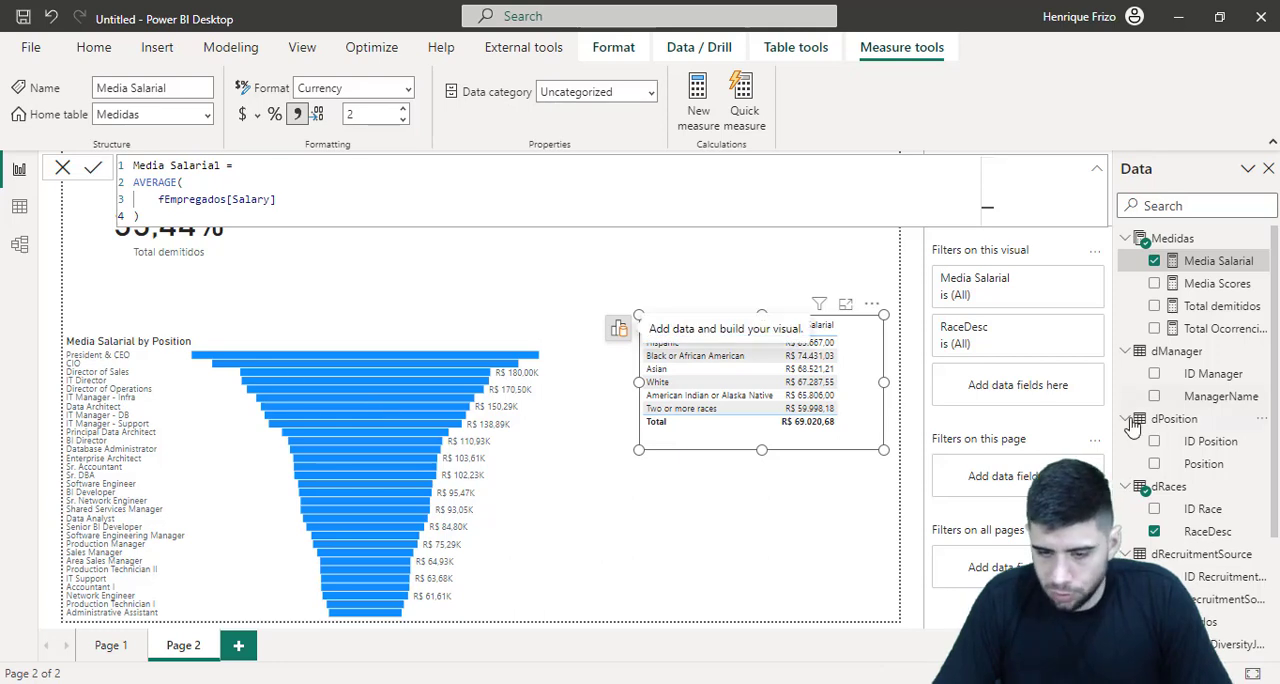
pyautogui.moveTo(1203, 463); pyautogui.dragTo(737, 423)
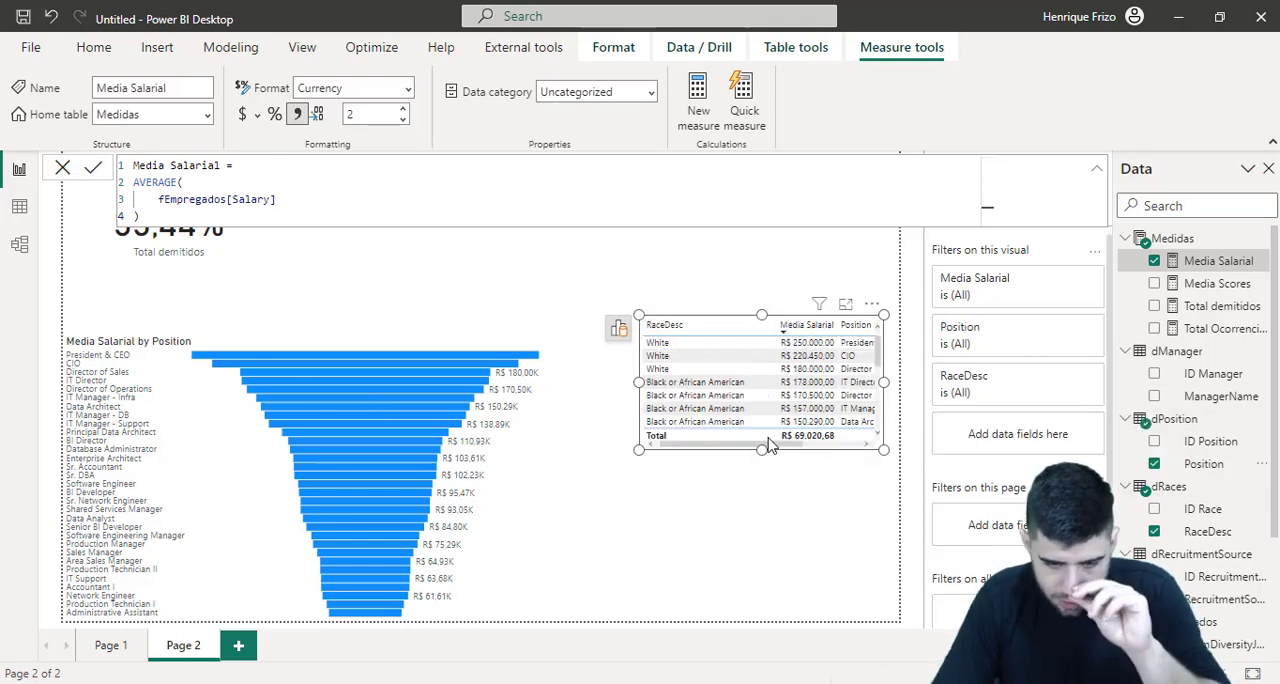
# Delete the Media Salarial by Position funnel chart and enlarge the table across the freed lower part of the page
pyautogui.click(535, 408)
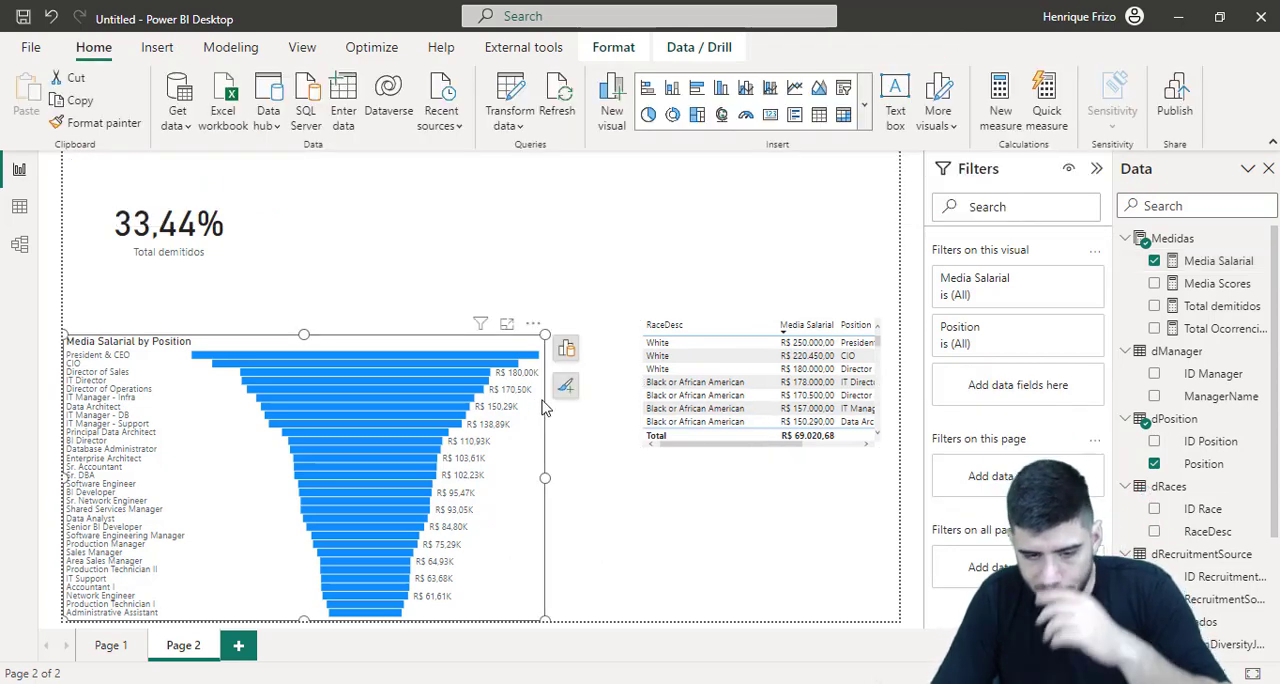
pyautogui.press('Delete')
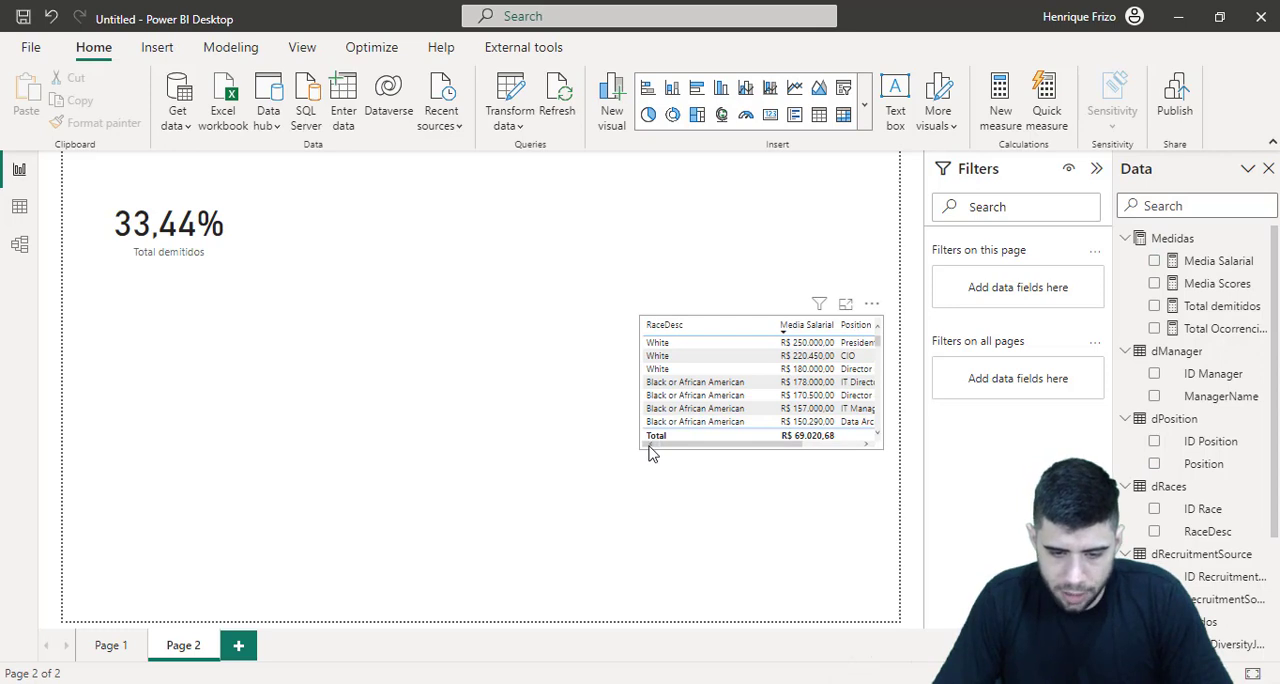
pyautogui.click(649, 450)
pyautogui.moveTo(649, 450); pyautogui.dragTo(248, 602)
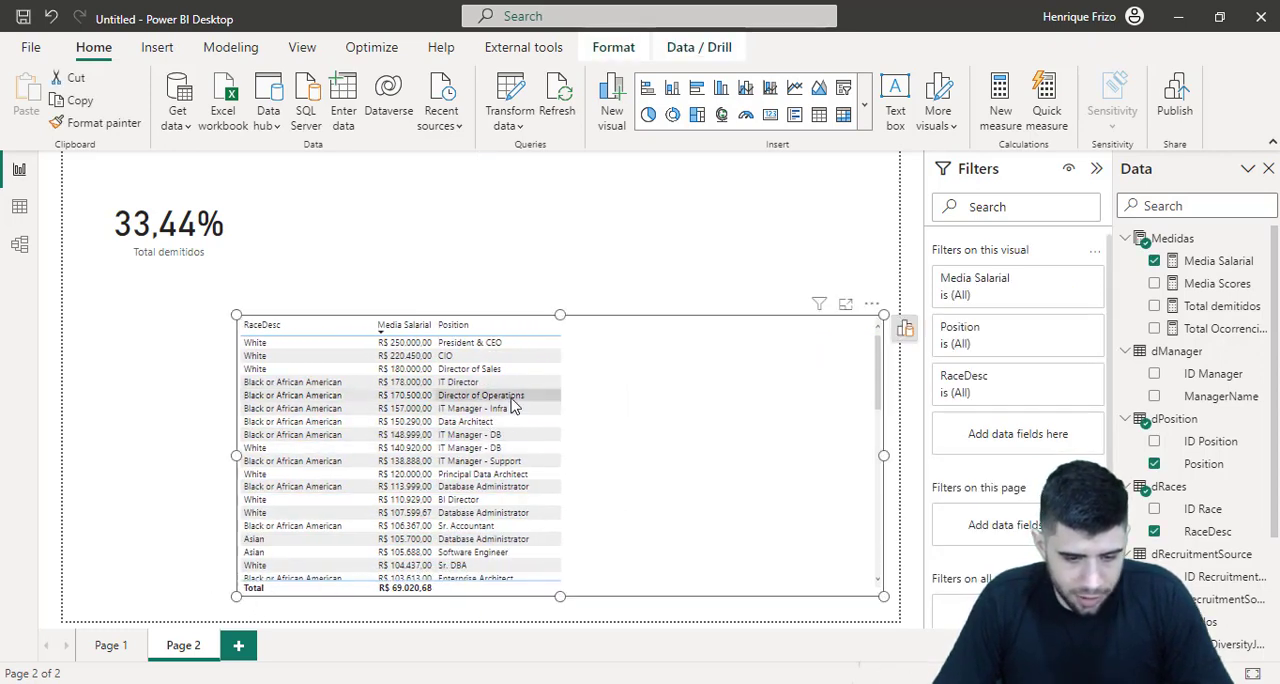
# Examine the races and positions in the table from the highest average salary downwards
pyautogui.scroll(-1, 400, 406)
pyautogui.scroll(1, 367, 407)
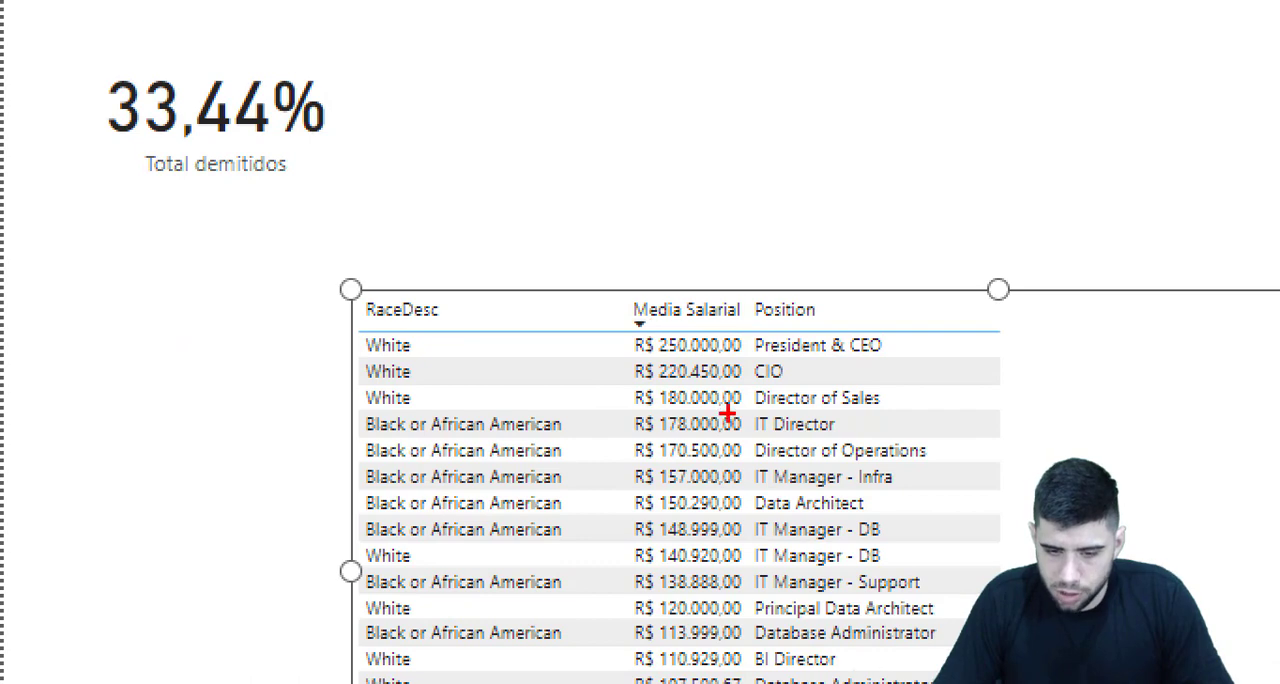
pyautogui.moveTo(907, 325)
pyautogui.mouseDown()
pyautogui.moveTo(929, 368)
pyautogui.moveTo(920, 415)
pyautogui.mouseUp()
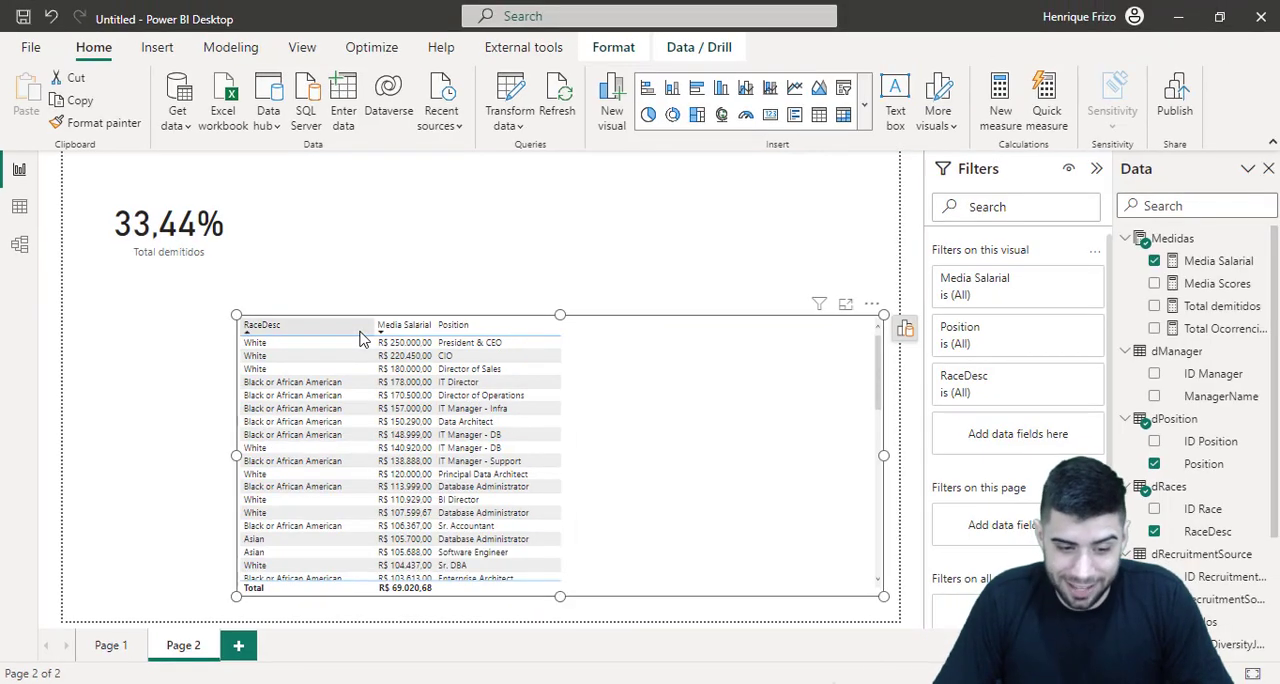
pyautogui.scroll(-6, 370, 436)
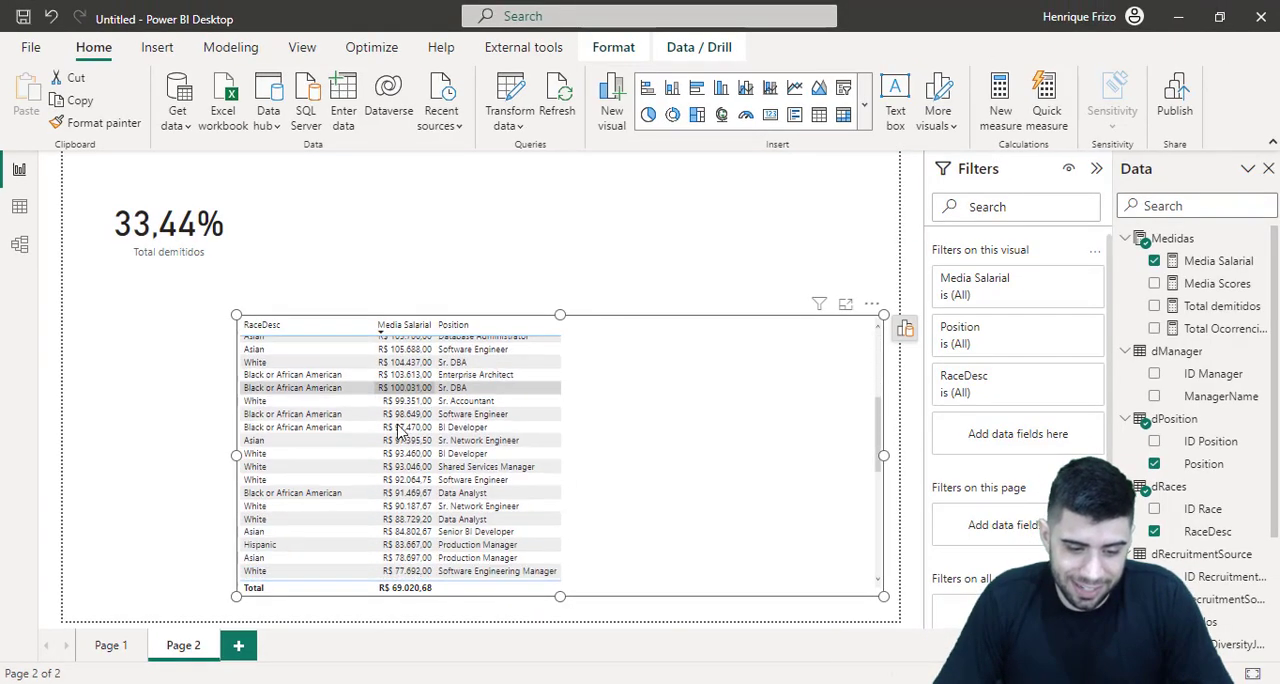
pyautogui.scroll(1, 337, 480)
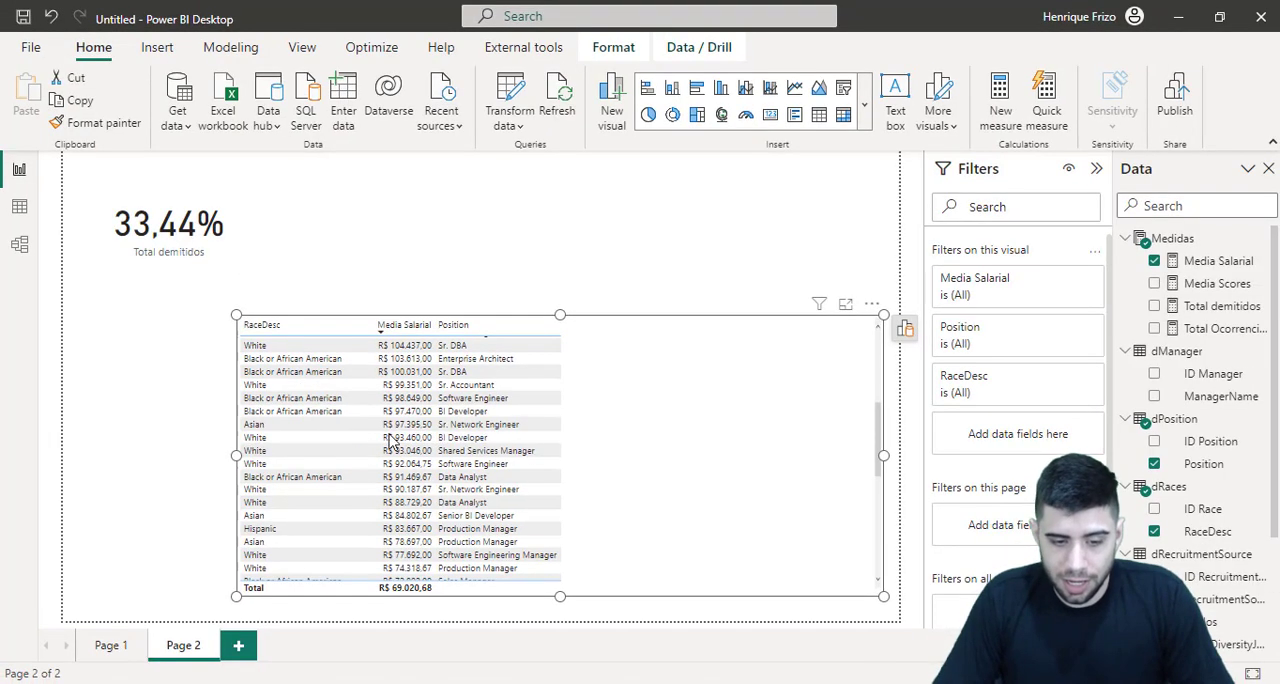
pyautogui.scroll(5, 533, 343)
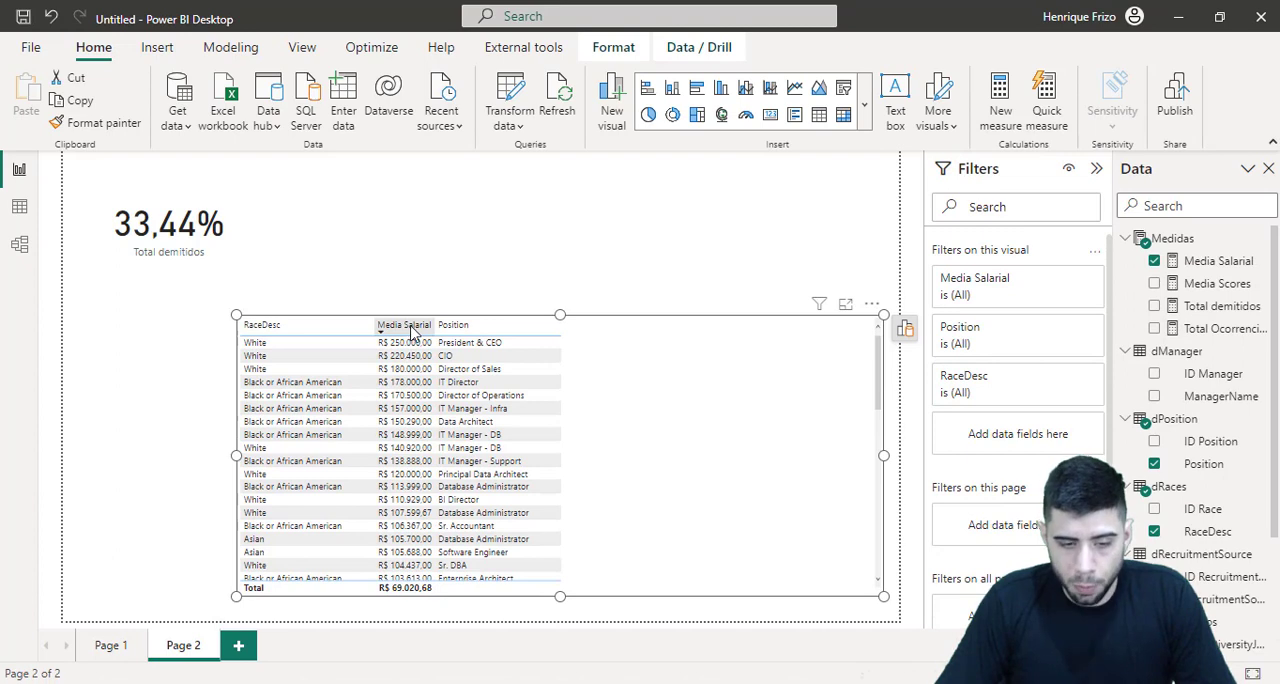
# Sort the table by Position and then by RaceDesc, and review each race's positions and average salaries
pyautogui.click(450, 326)
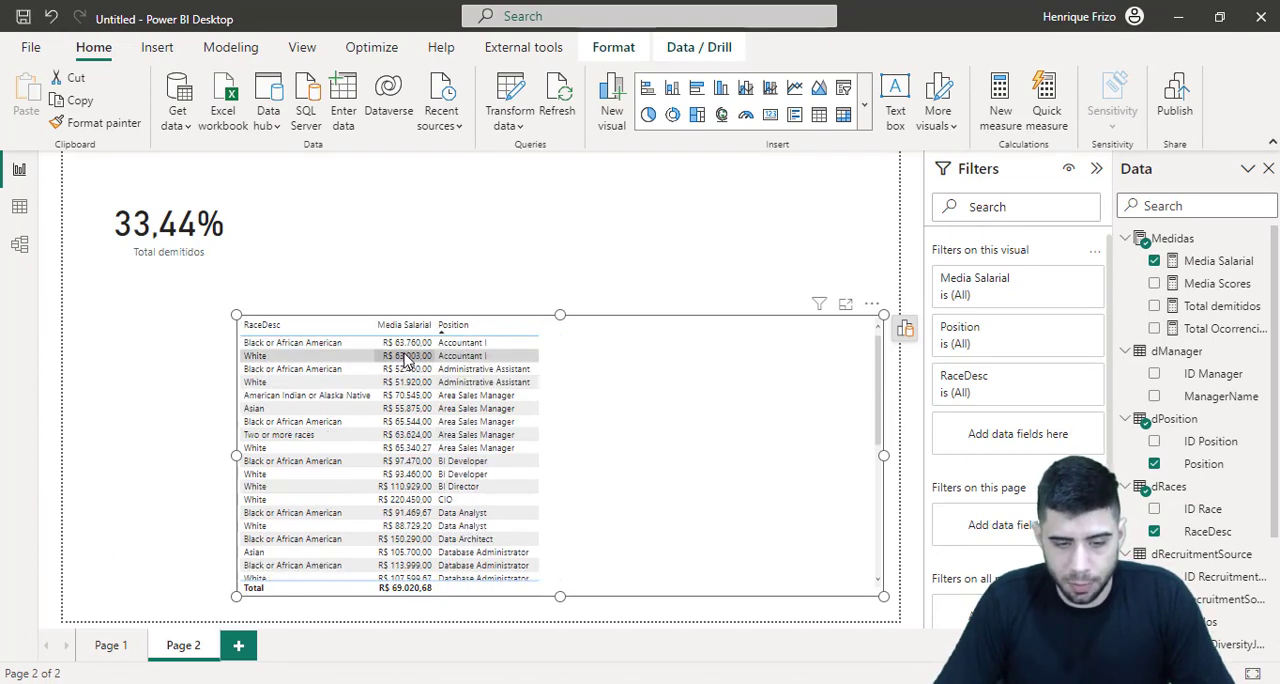
pyautogui.click(327, 330)
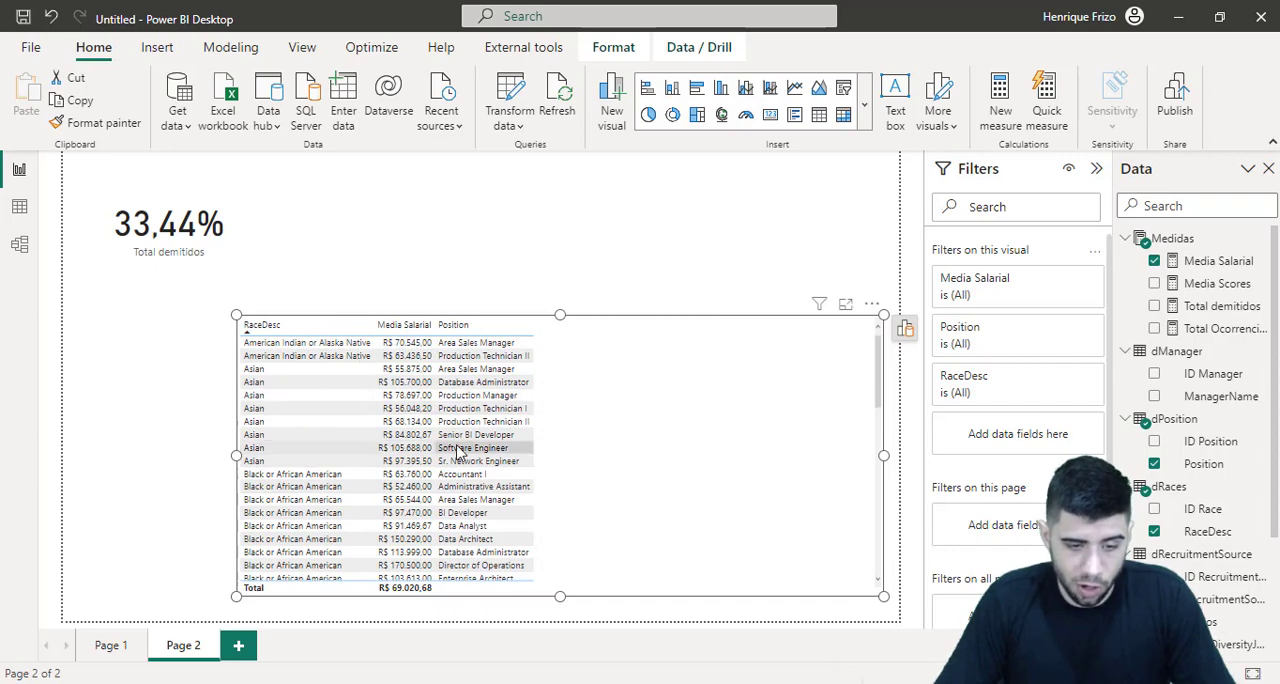
pyautogui.scroll(-5, 328, 440)
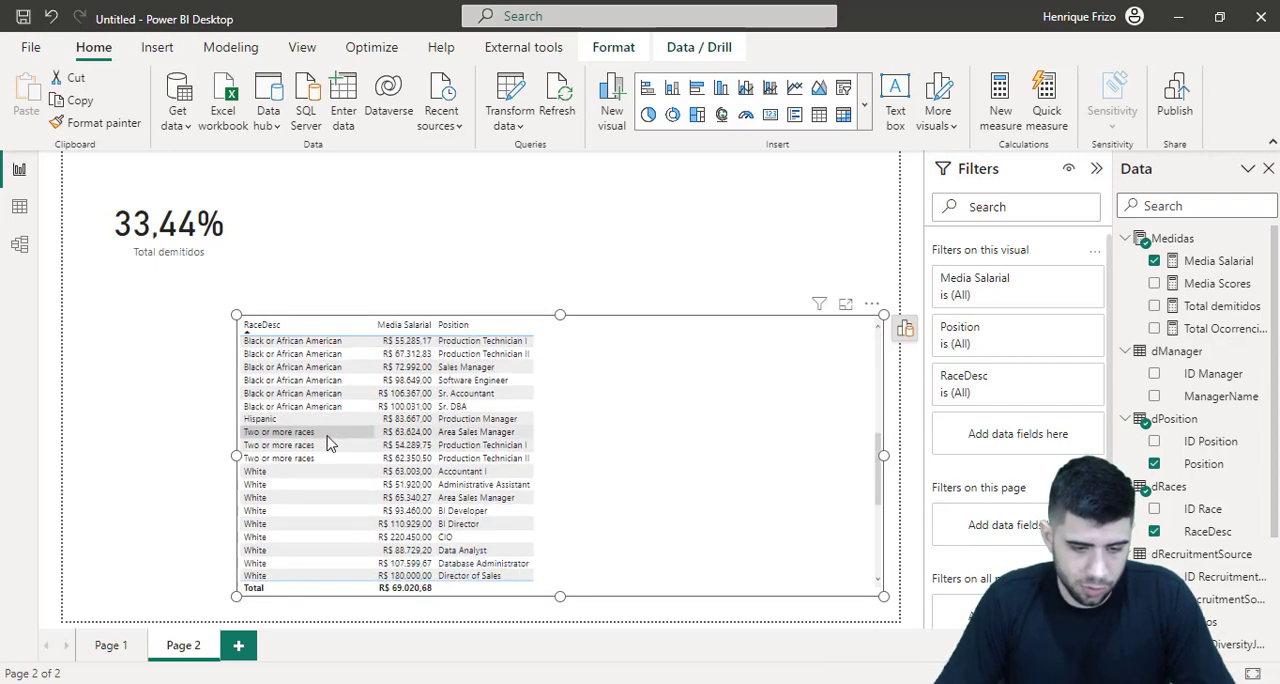
pyautogui.scroll(-3, 326, 460)
pyautogui.scroll(1, 320, 478)
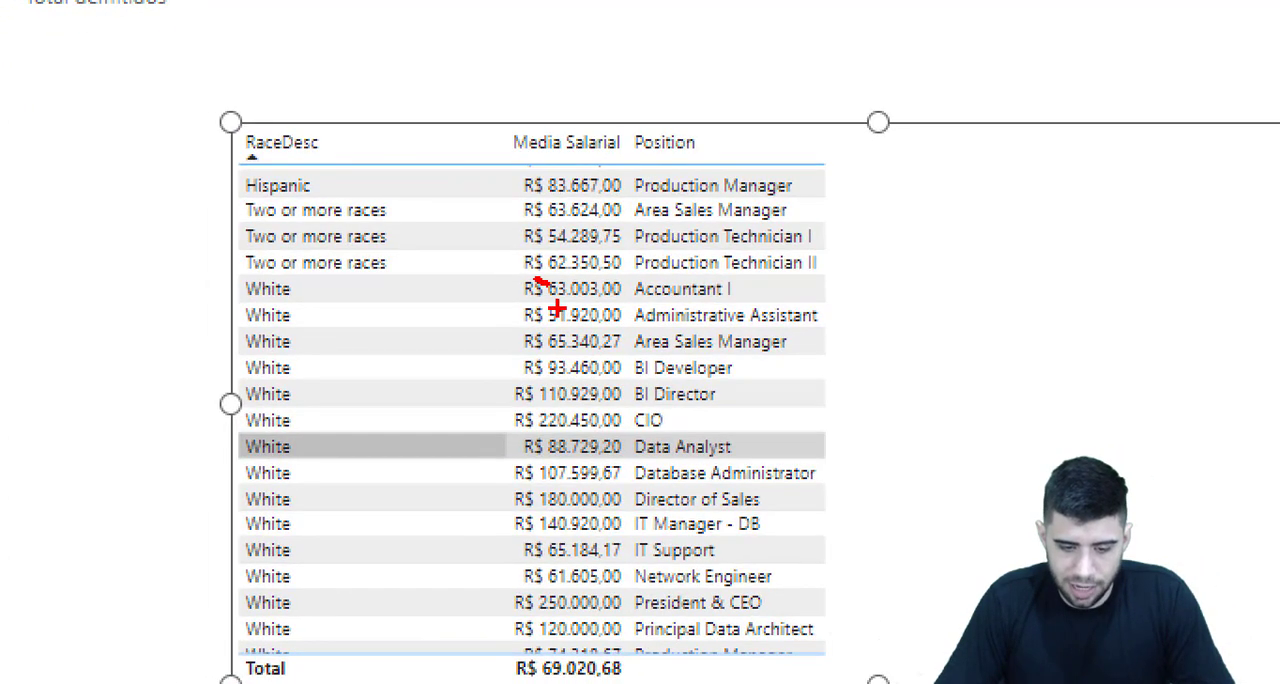
pyautogui.moveTo(530, 307); pyautogui.dragTo(503, 312)
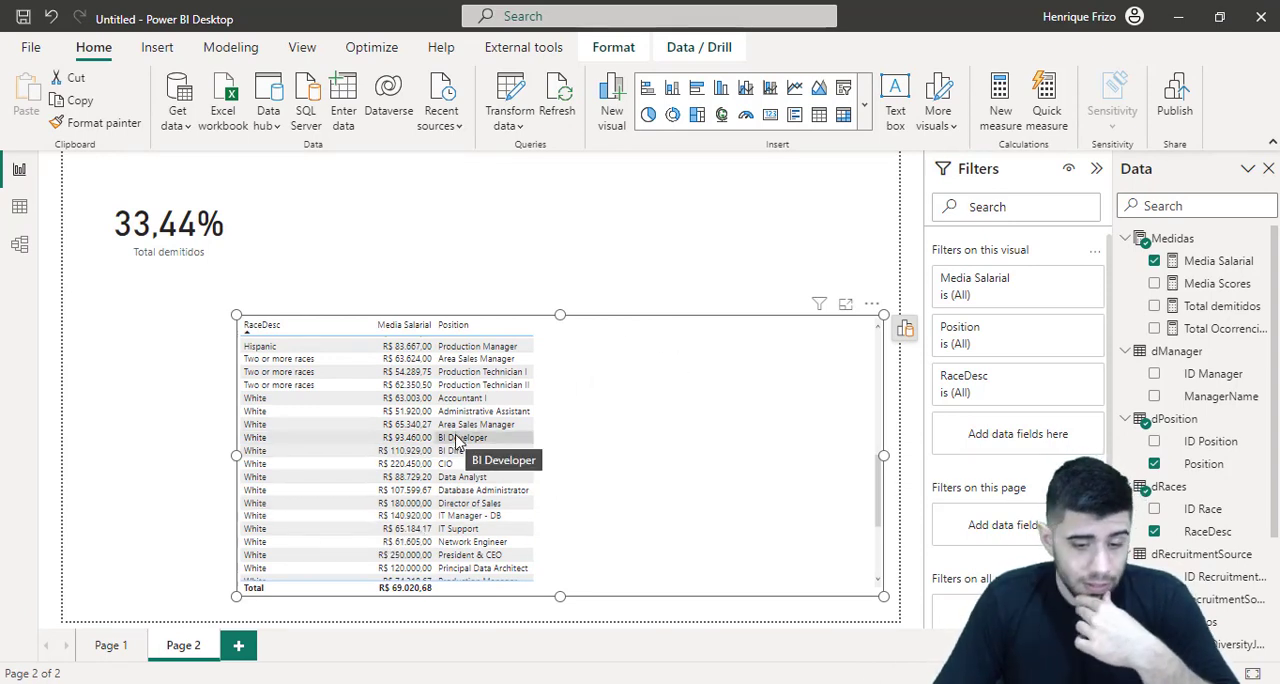
pyautogui.scroll(5, 455, 440)
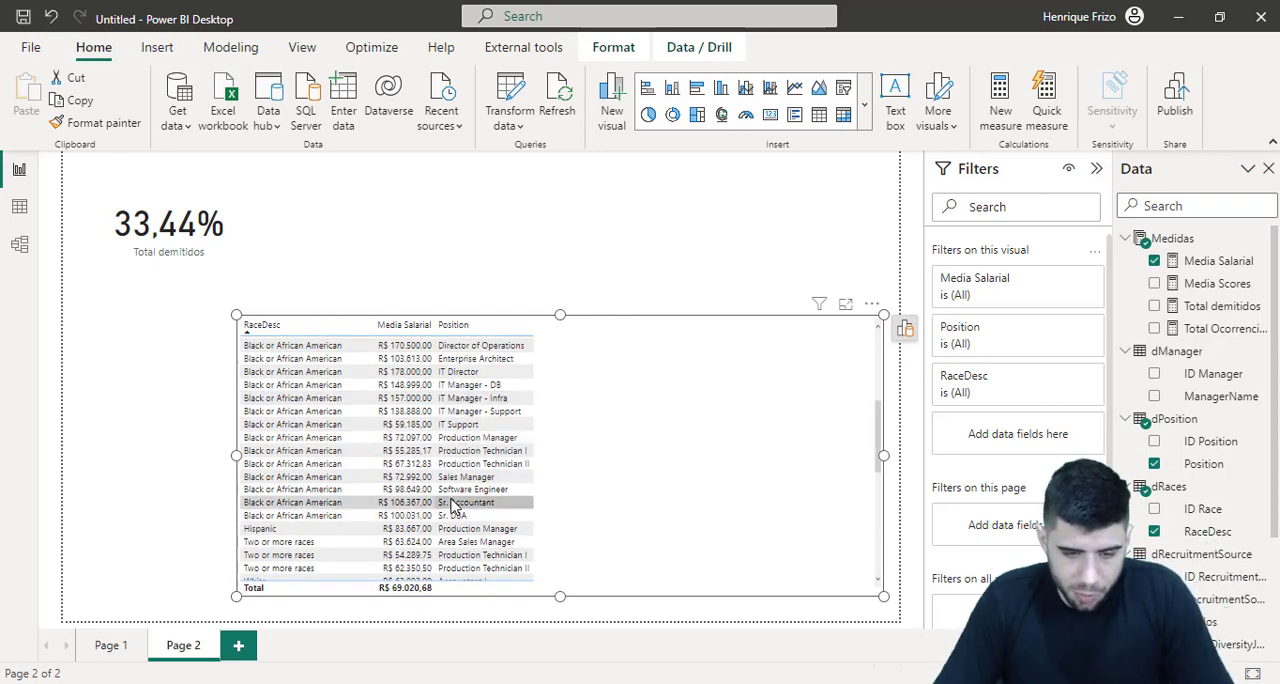
pyautogui.scroll(4, 475, 462)
pyautogui.scroll(3, 472, 440)
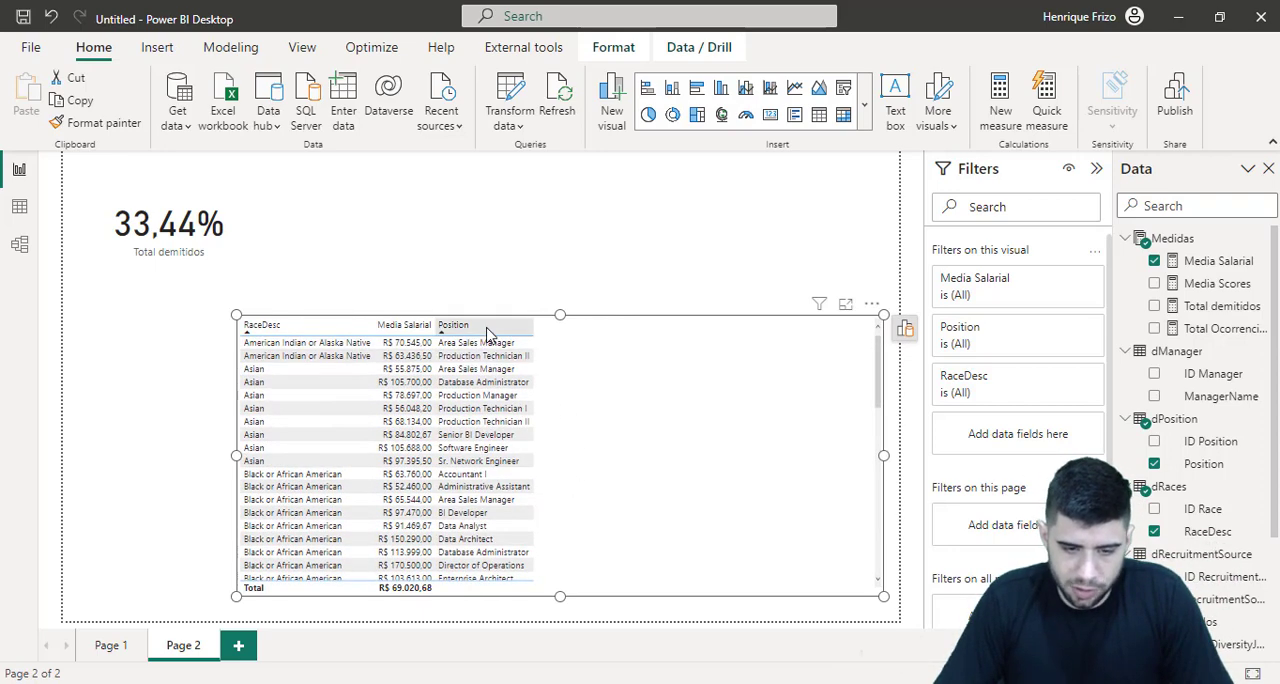
# Sort the table by Position in ascending order and compare the average salaries of the races within each position
pyautogui.click(489, 330)
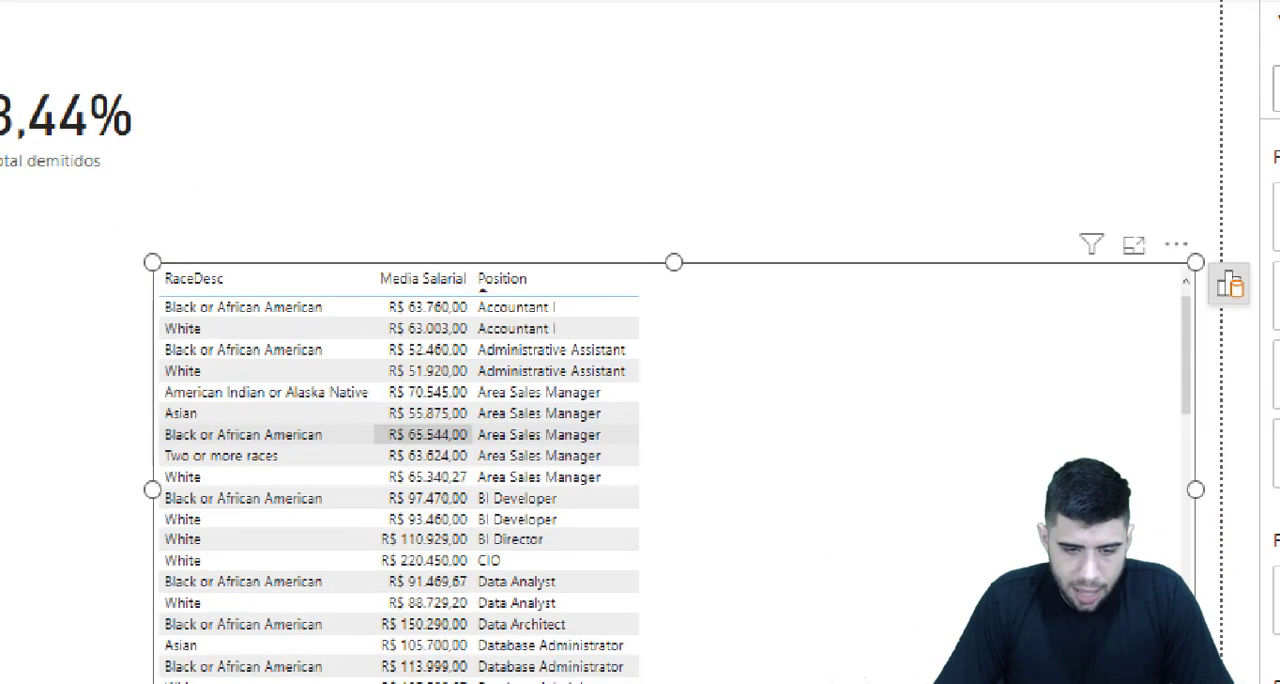
pyautogui.moveTo(410, 288); pyautogui.dragTo(515, 316)
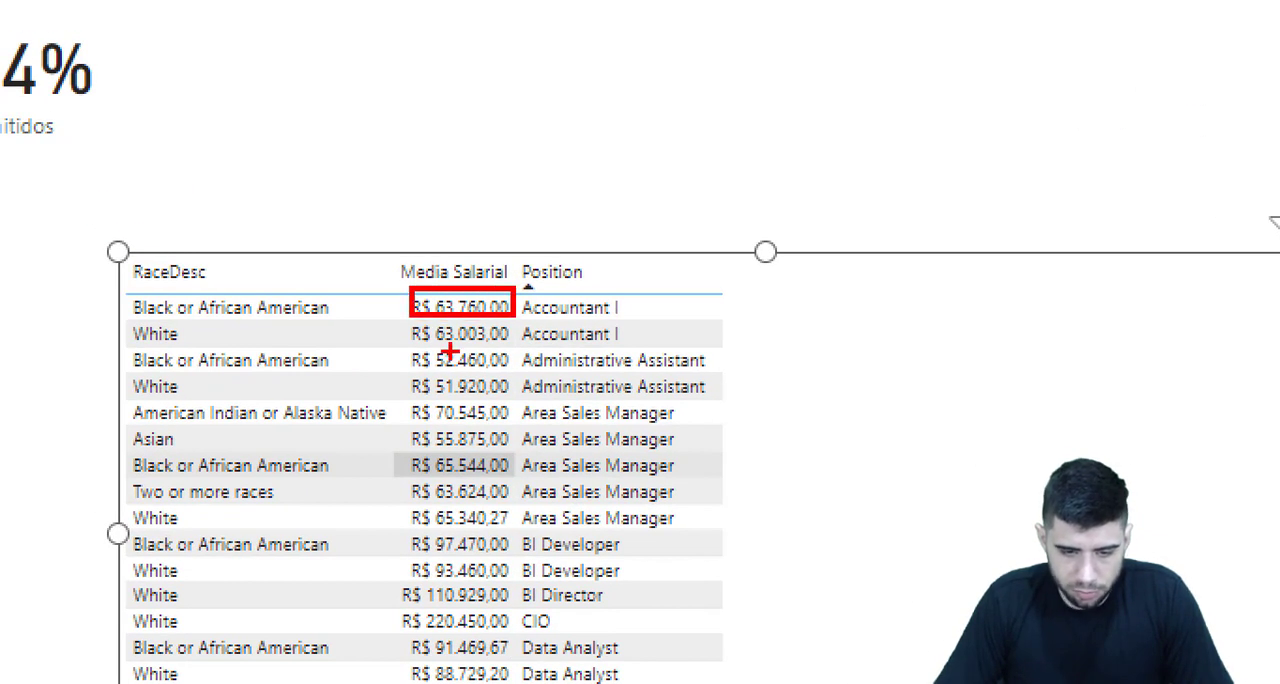
pyautogui.moveTo(418, 348); pyautogui.dragTo(520, 384)
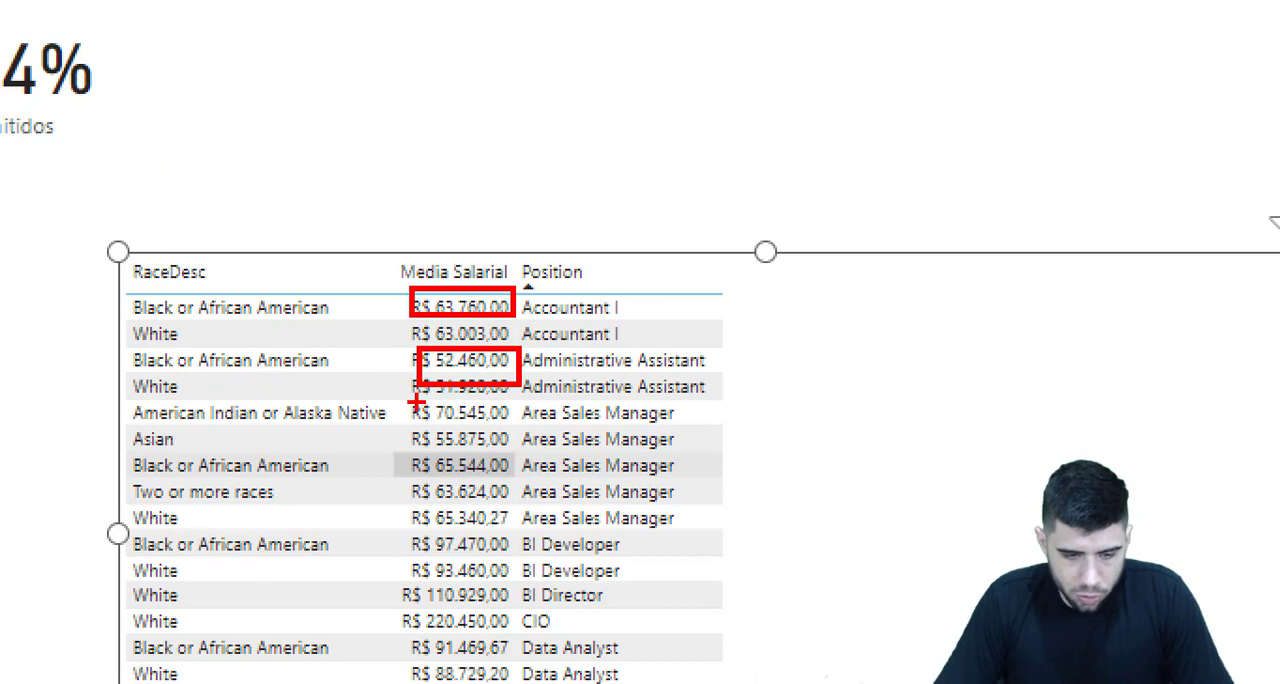
pyautogui.moveTo(430, 419)
pyautogui.mouseDown()
pyautogui.moveTo(508, 498)
pyautogui.moveTo(516, 534)
pyautogui.mouseUp()
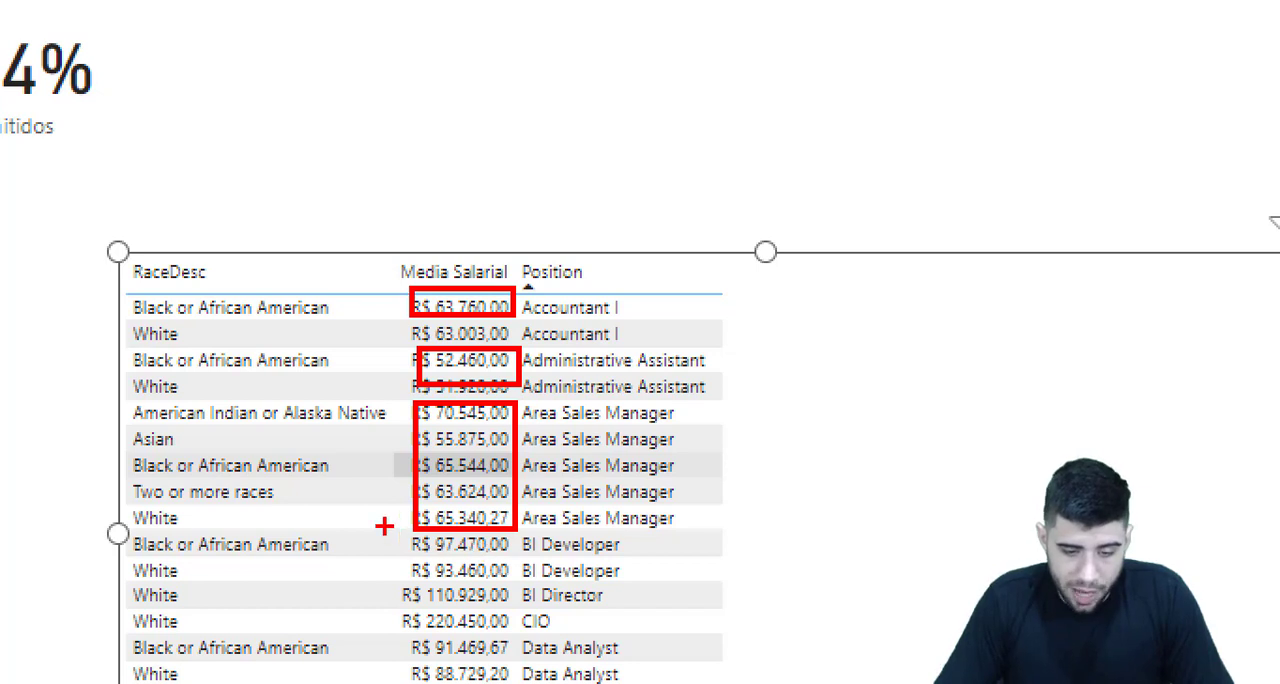
pyautogui.moveTo(384, 526)
pyautogui.mouseDown()
pyautogui.moveTo(519, 603)
pyautogui.moveTo(642, 600)
pyautogui.mouseUp()
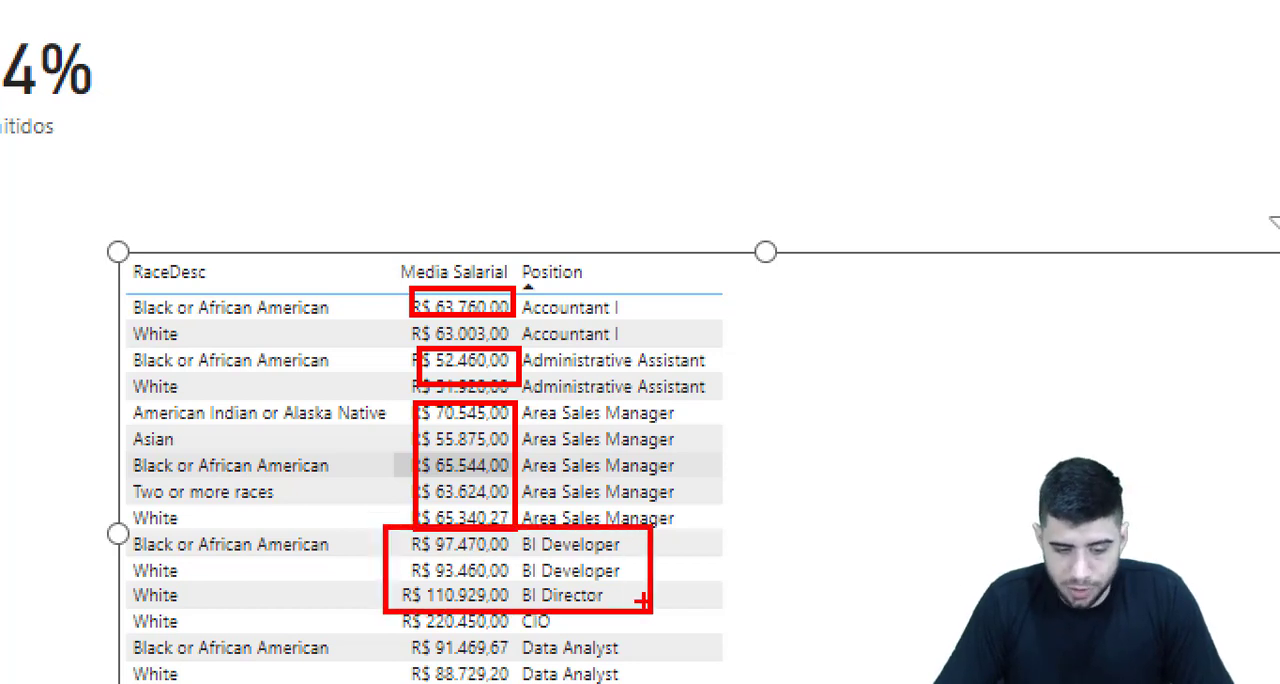
pyautogui.scroll(-10, 563, 526)
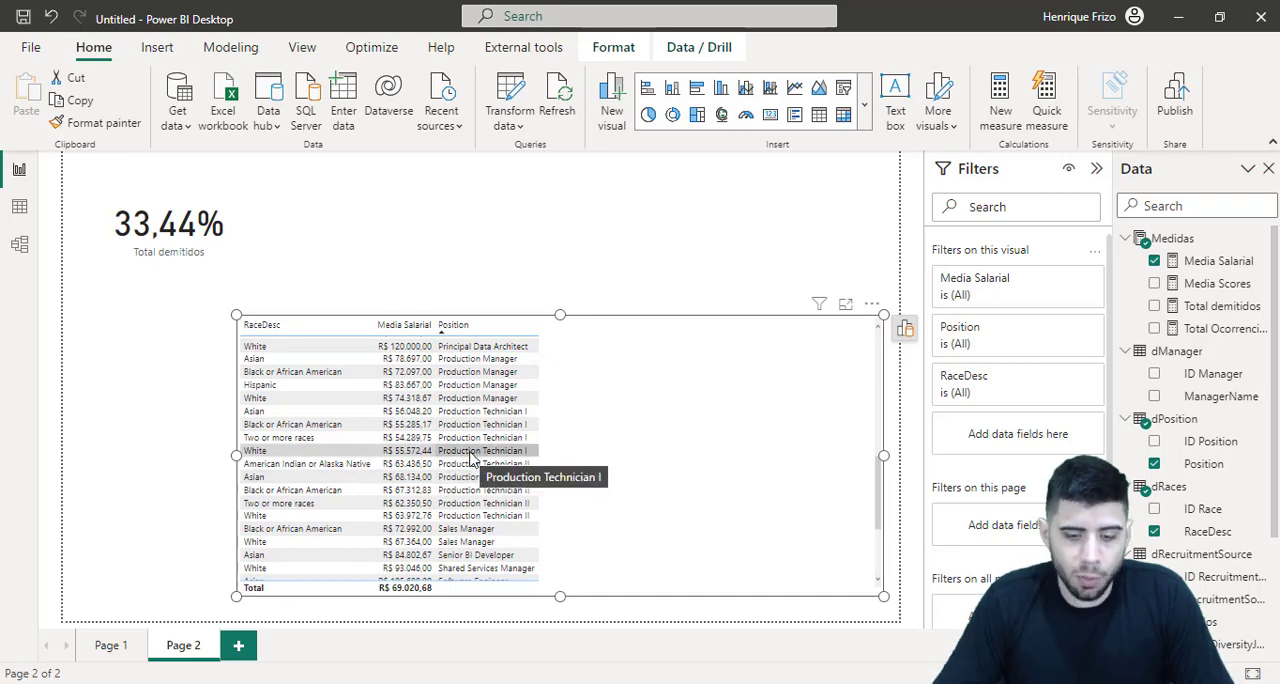
pyautogui.scroll(10, 473, 457)
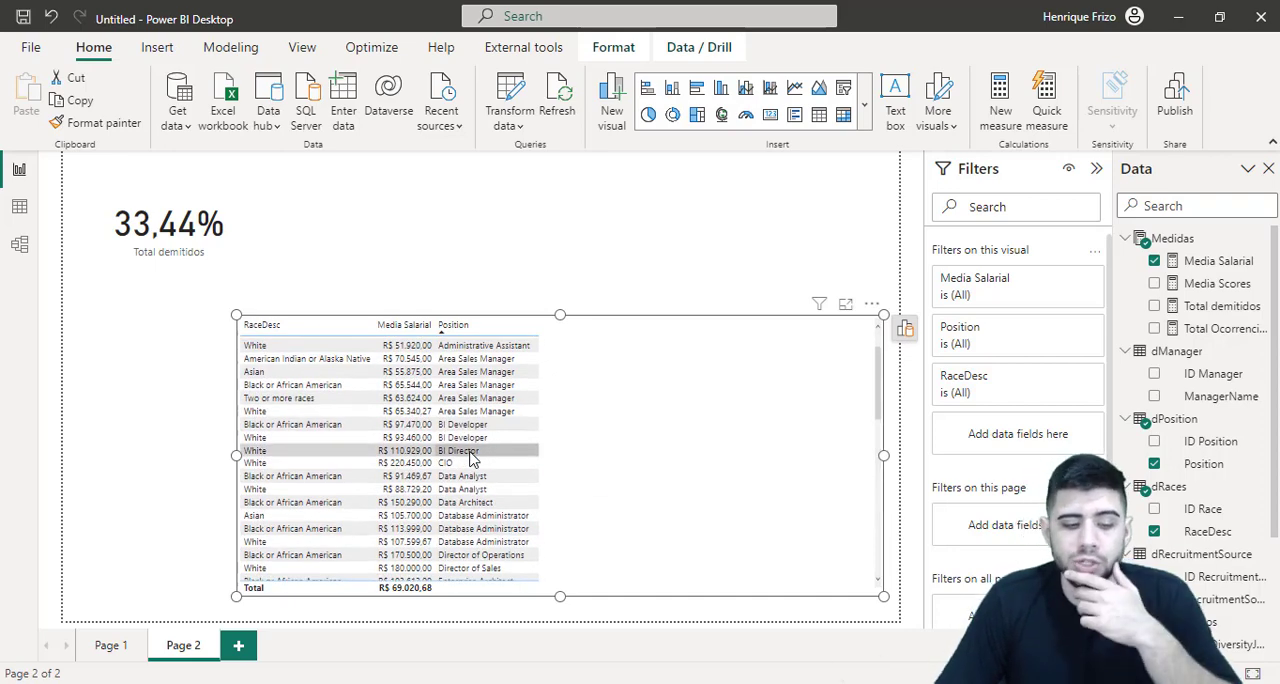
# On Page 1, narrow the RaceDesc and RecruitmentSource chart to the page's lower-right quarter and resize the two upper charts to line up
pyautogui.scroll(1, 473, 457)
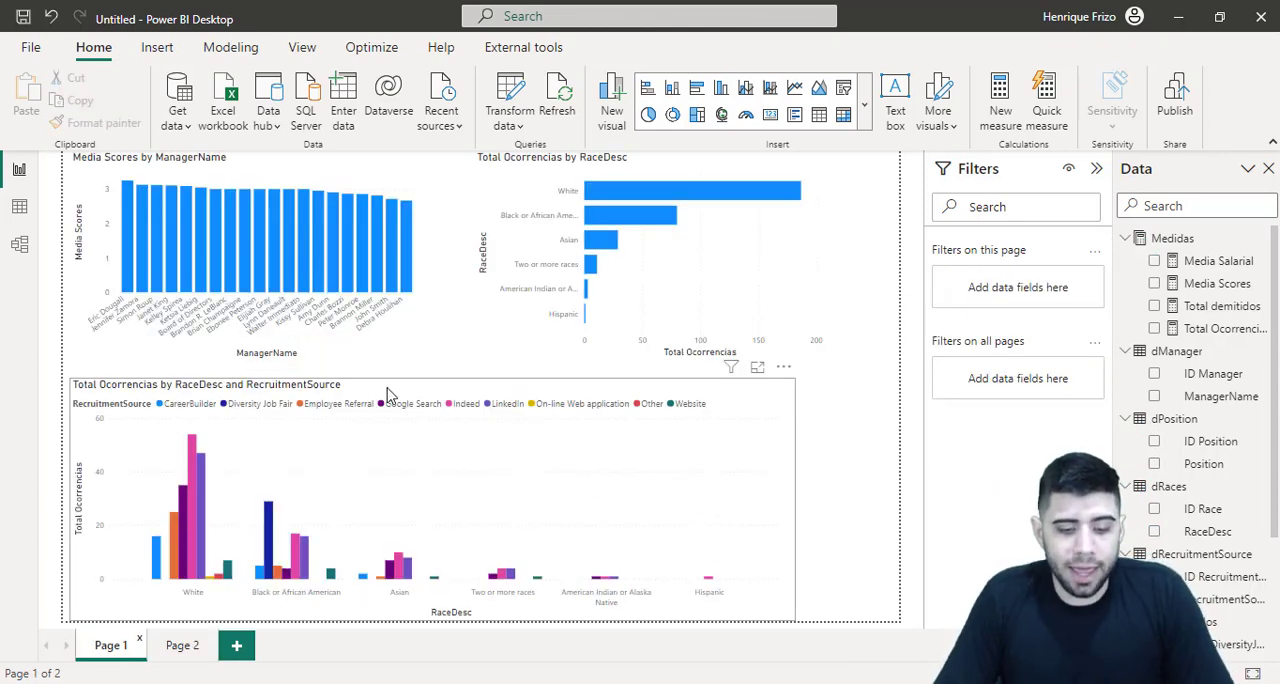
pyautogui.click(531, 392)
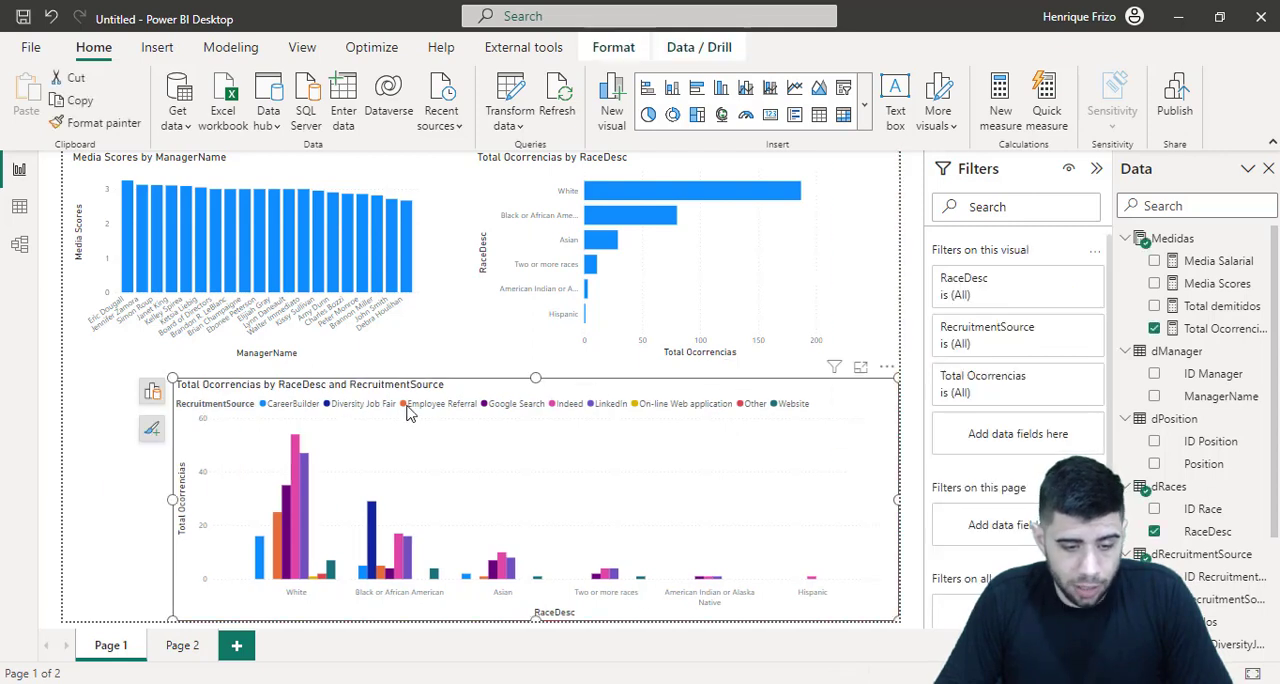
pyautogui.moveTo(168, 500); pyautogui.dragTo(487, 466)
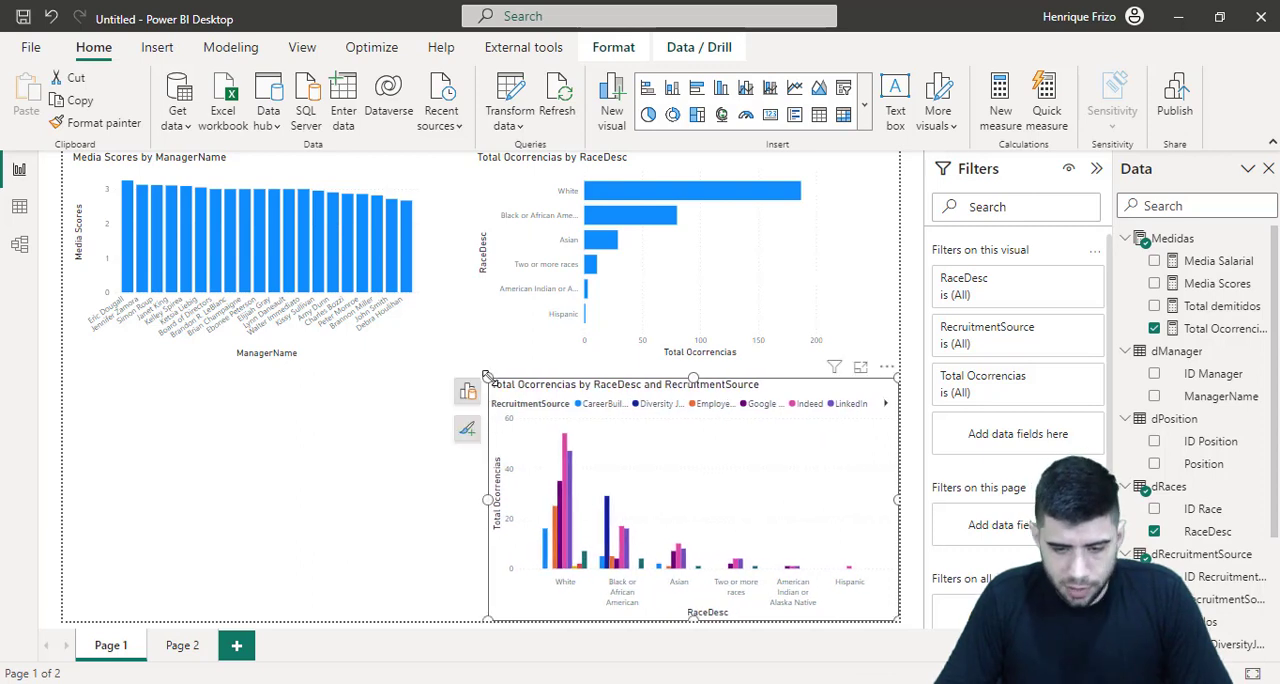
pyautogui.moveTo(491, 377)
pyautogui.mouseDown()
pyautogui.moveTo(494, 404)
pyautogui.moveTo(518, 358)
pyautogui.moveTo(575, 370)
pyautogui.moveTo(601, 357)
pyautogui.moveTo(490, 368)
pyautogui.mouseUp()
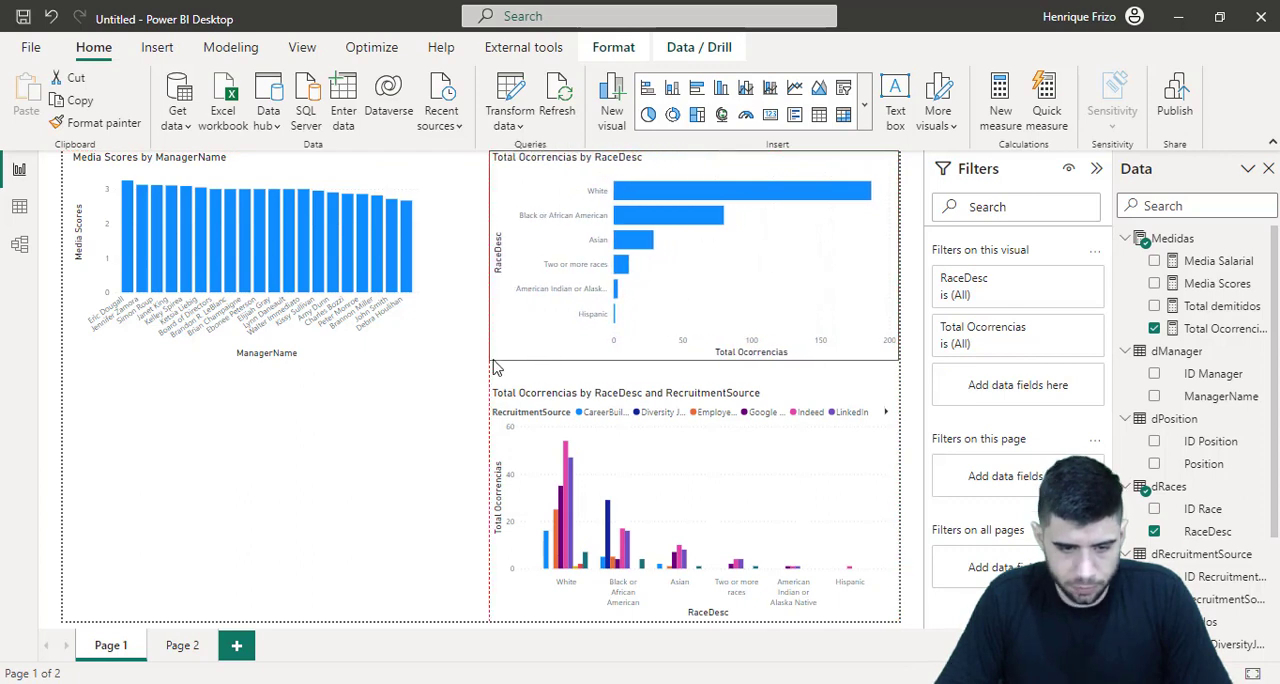
pyautogui.click(410, 334)
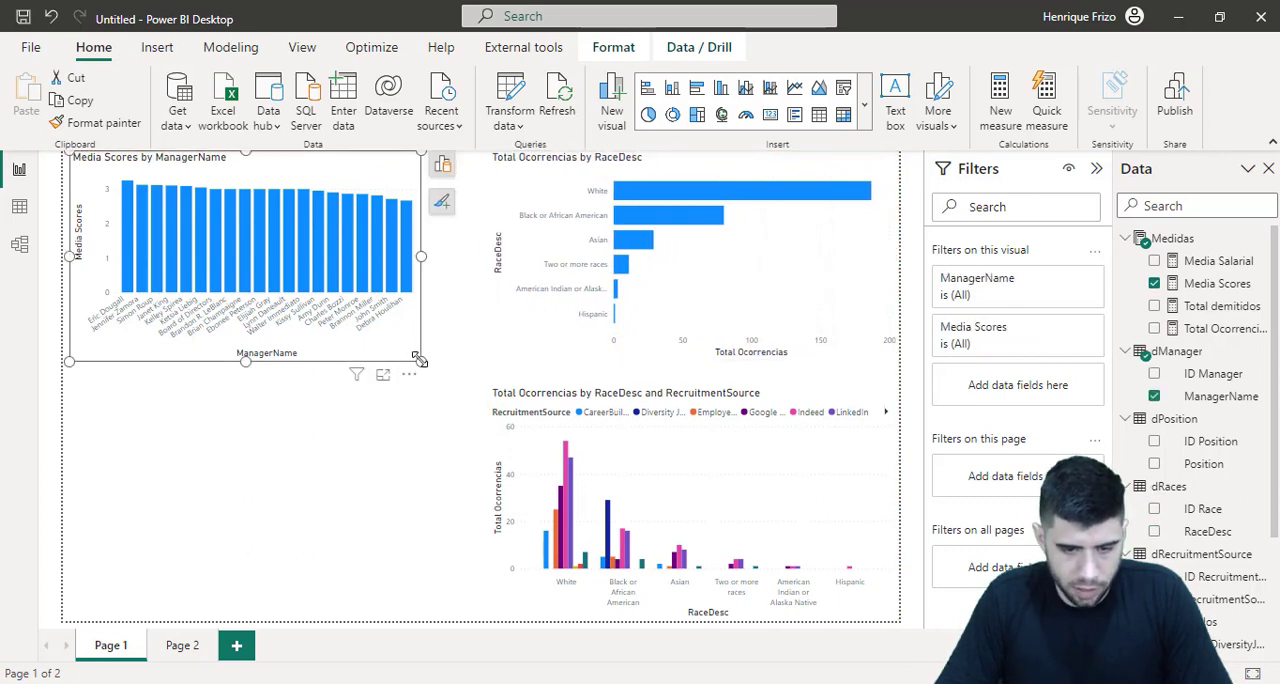
pyautogui.moveTo(421, 360); pyautogui.dragTo(457, 370)
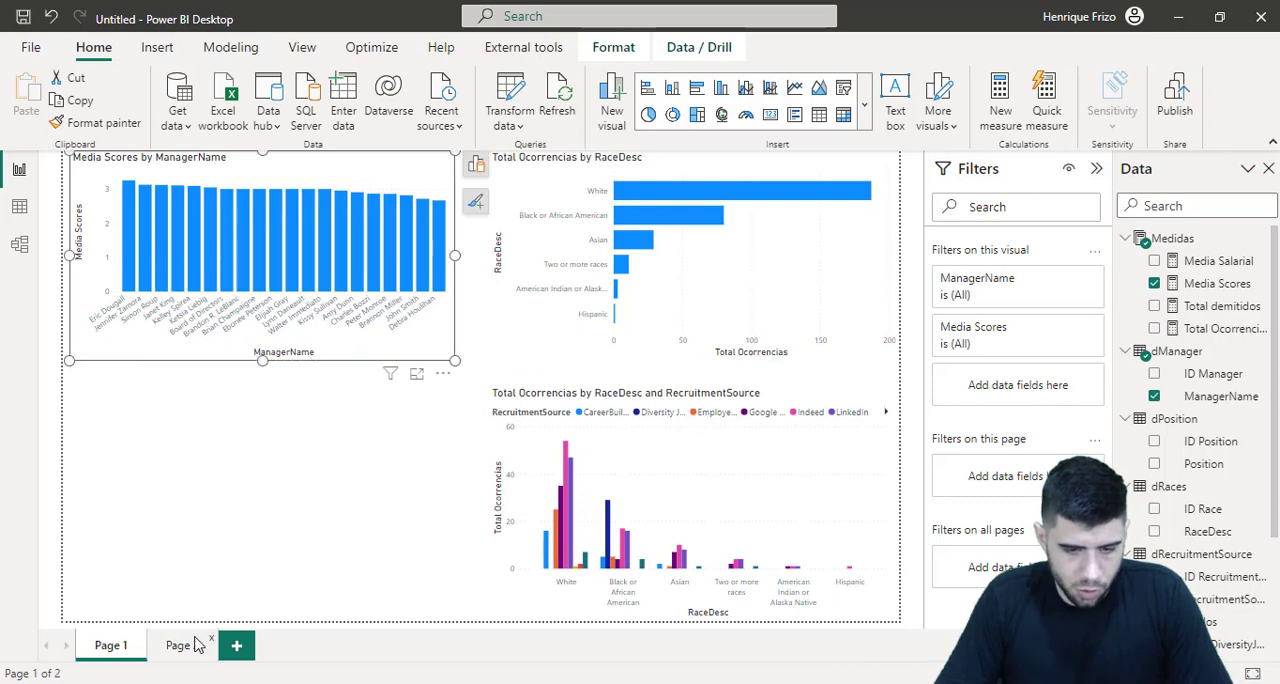
# Move the table of average salary by race and position from Page 2 to Page 1
pyautogui.click(190, 645)
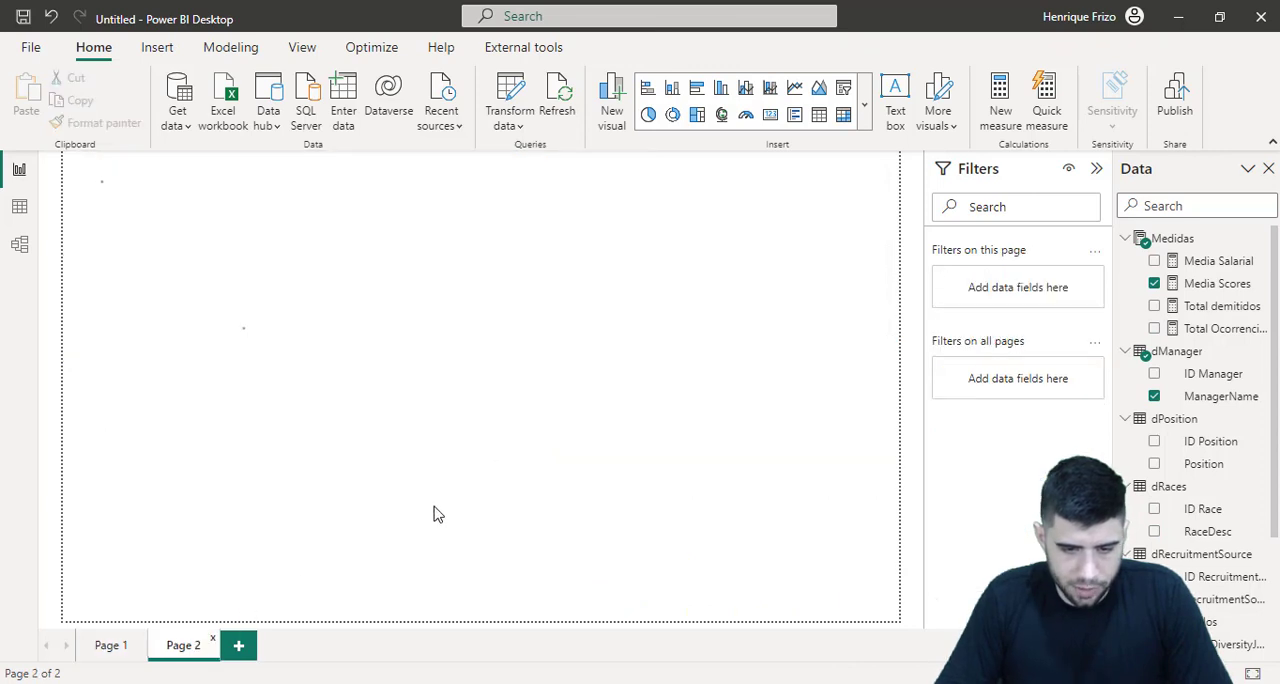
pyautogui.click(590, 352)
pyautogui.press('Delete')
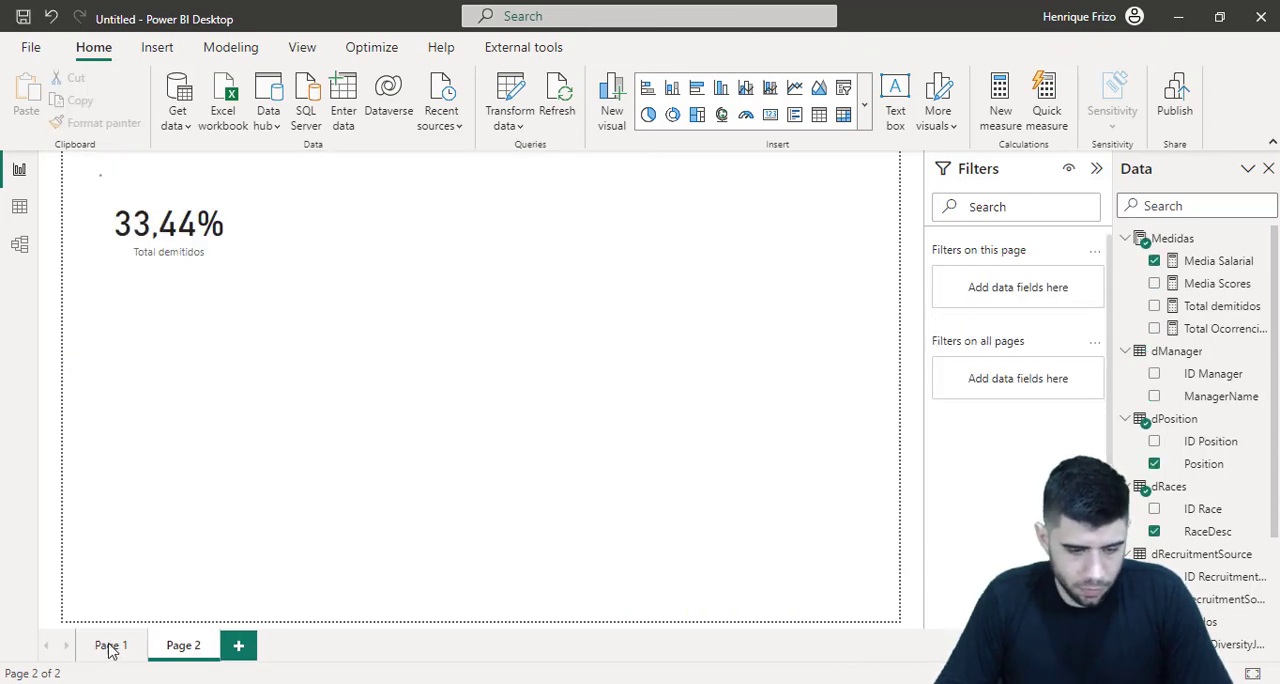
pyautogui.click(108, 648)
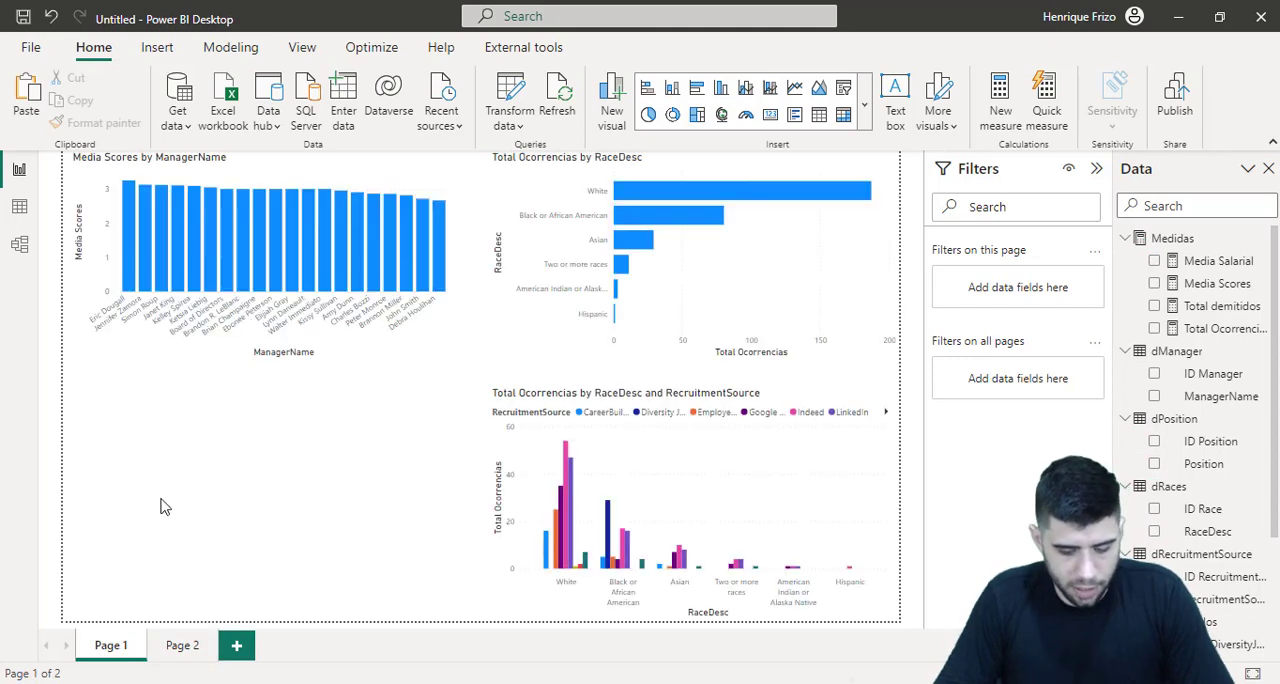
pyautogui.hotkey('ctrl', 'v')
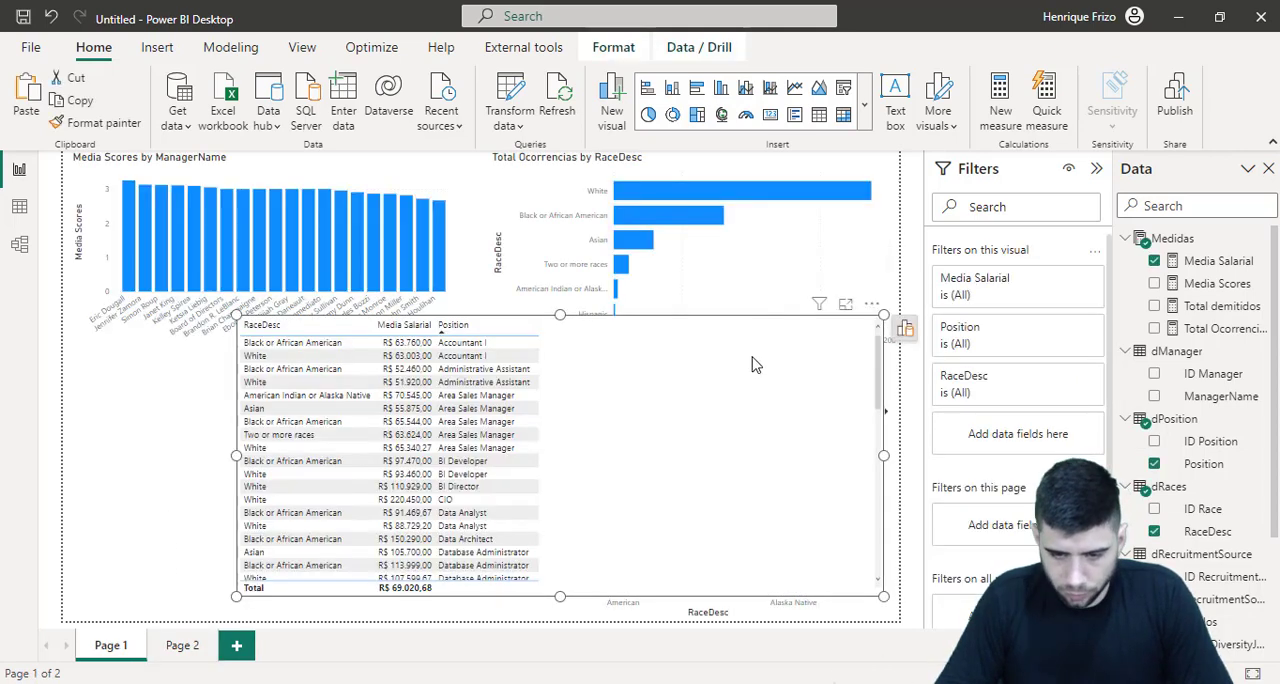
# Narrow and shorten the salary table and fit it into the free lower-left quarter below the Media Scores by ManagerName chart
pyautogui.moveTo(884, 316); pyautogui.dragTo(577, 316)
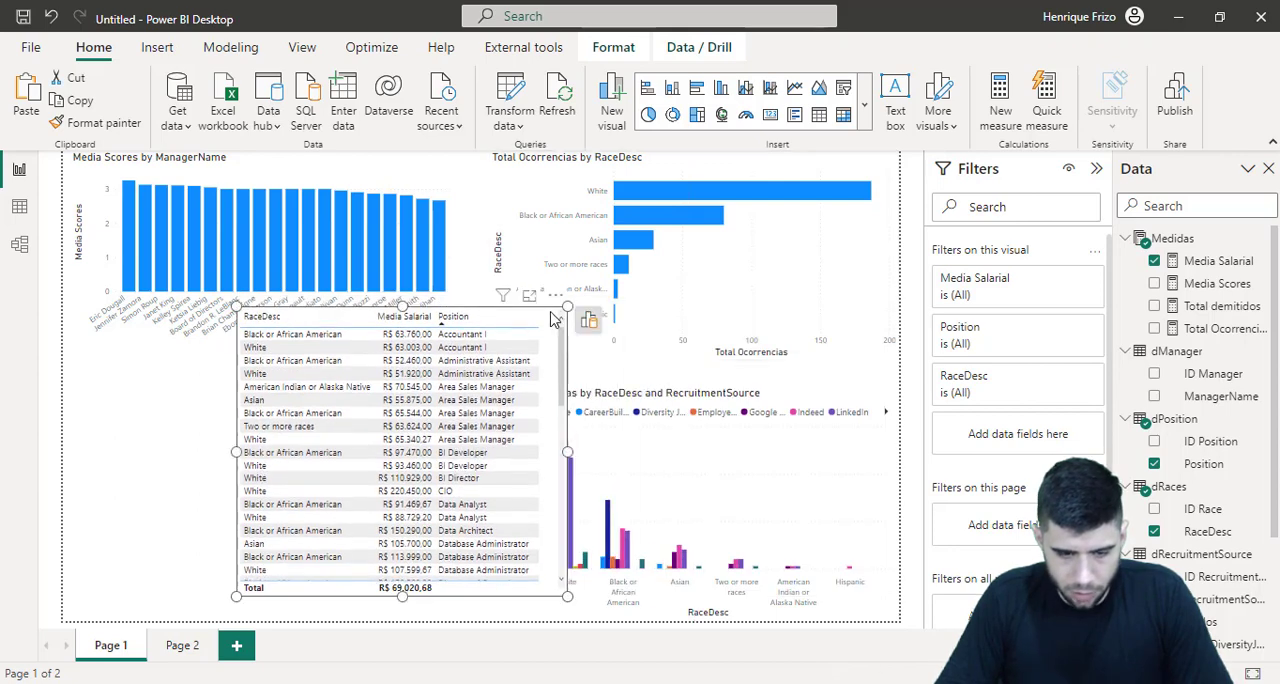
pyautogui.moveTo(545, 365); pyautogui.dragTo(370, 390)
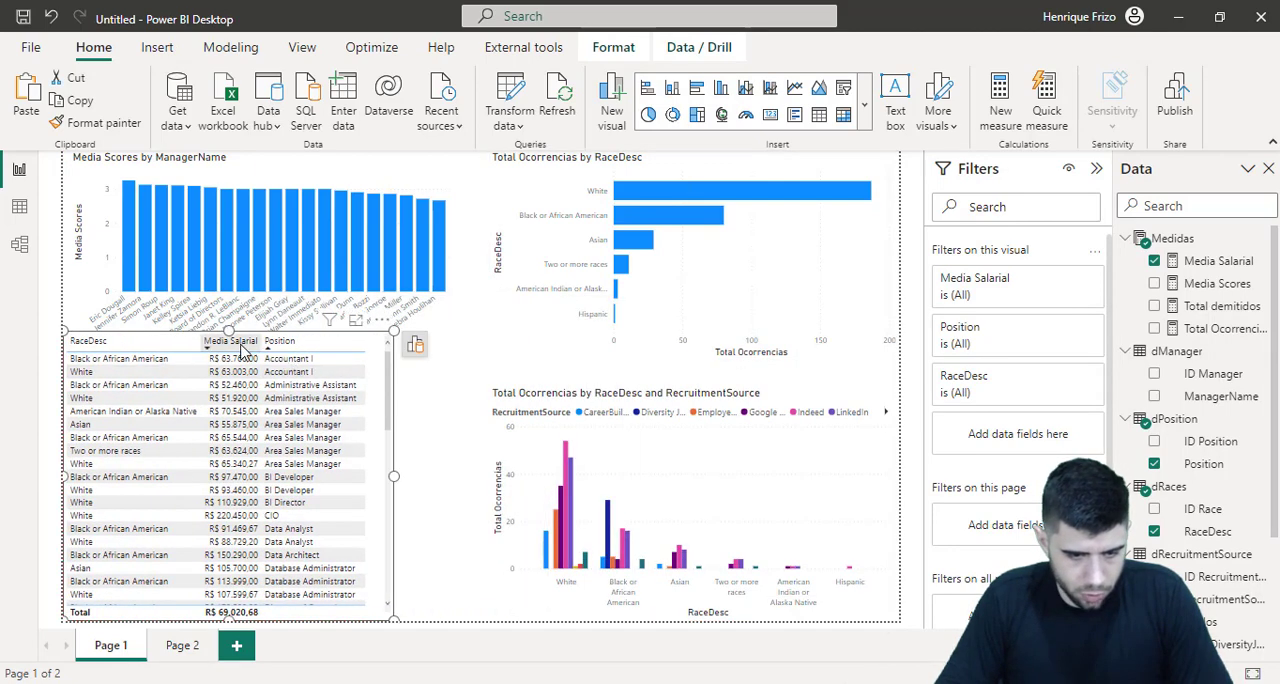
pyautogui.moveTo(232, 346); pyautogui.dragTo(225, 373)
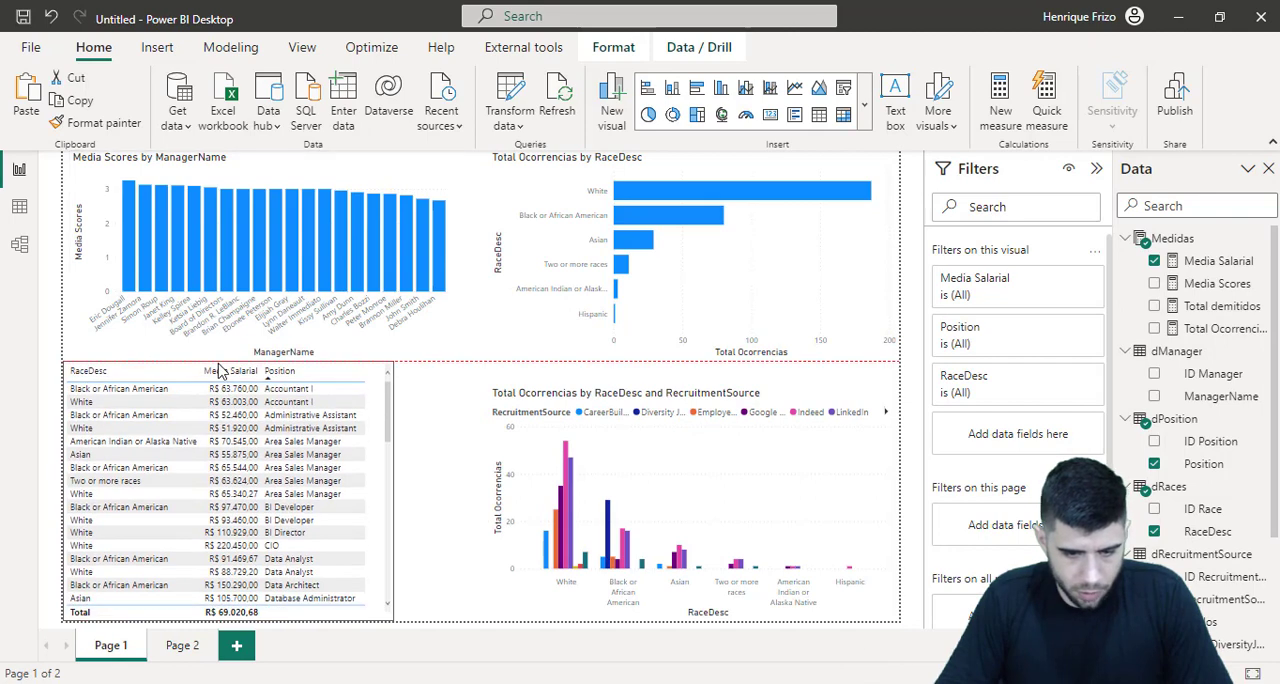
pyautogui.click(490, 465)
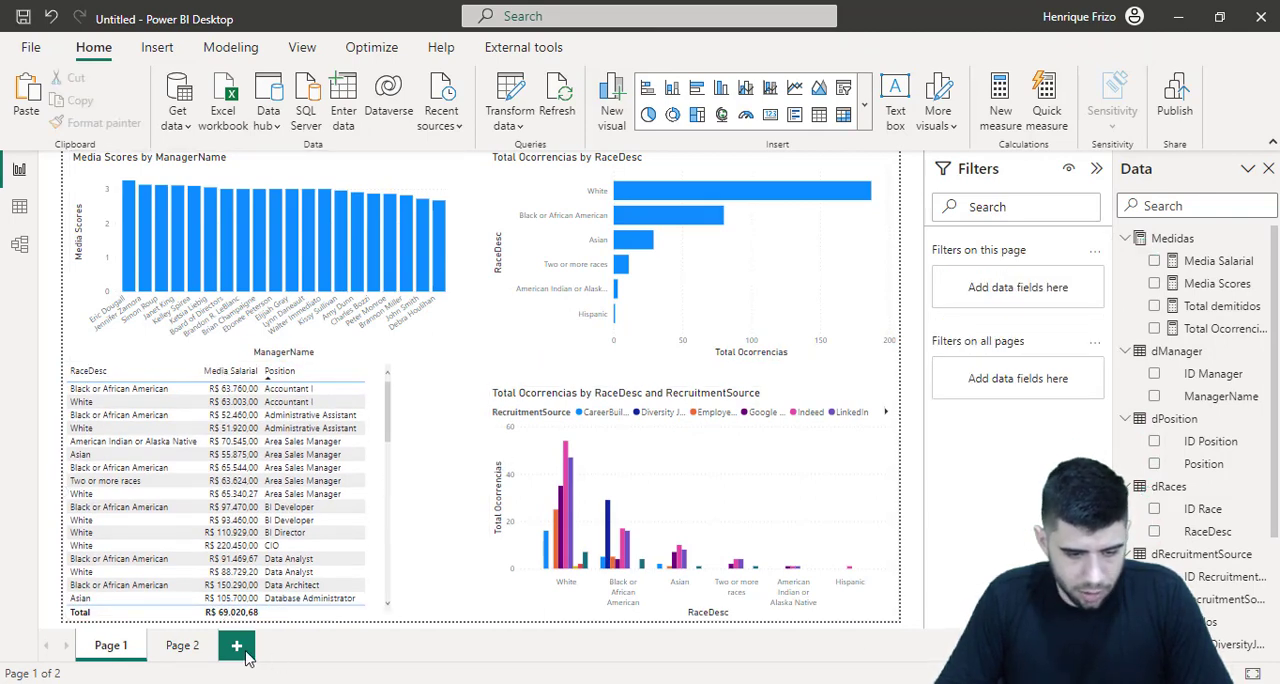
# Move the Total demitidos card from Page 2 to Page 1 and set it down over the salary table
pyautogui.click(203, 648)
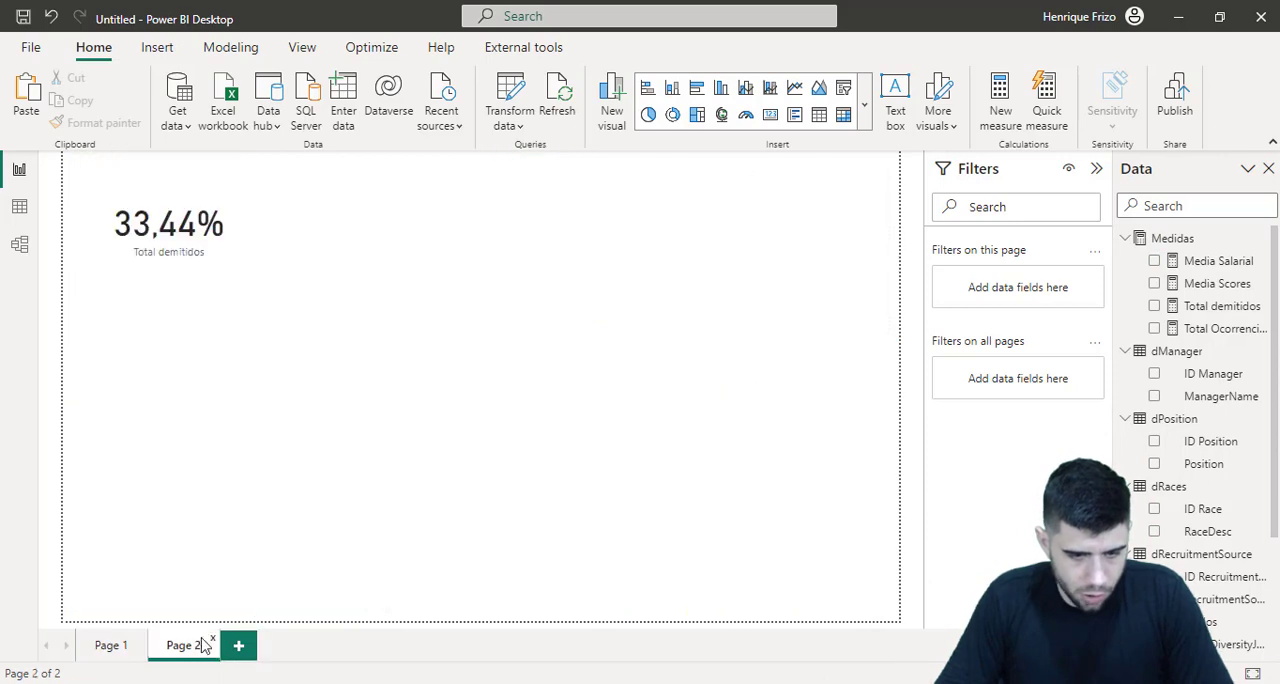
pyautogui.click(200, 266)
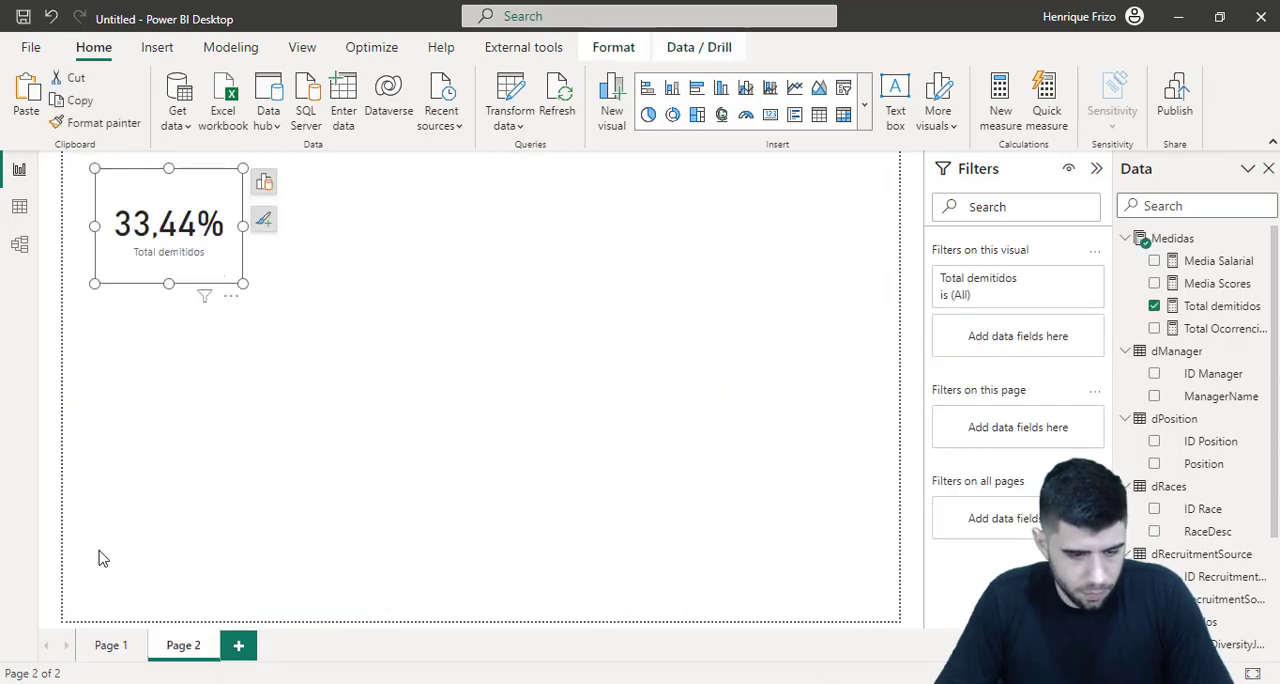
pyautogui.press('Delete')
pyautogui.click(112, 645)
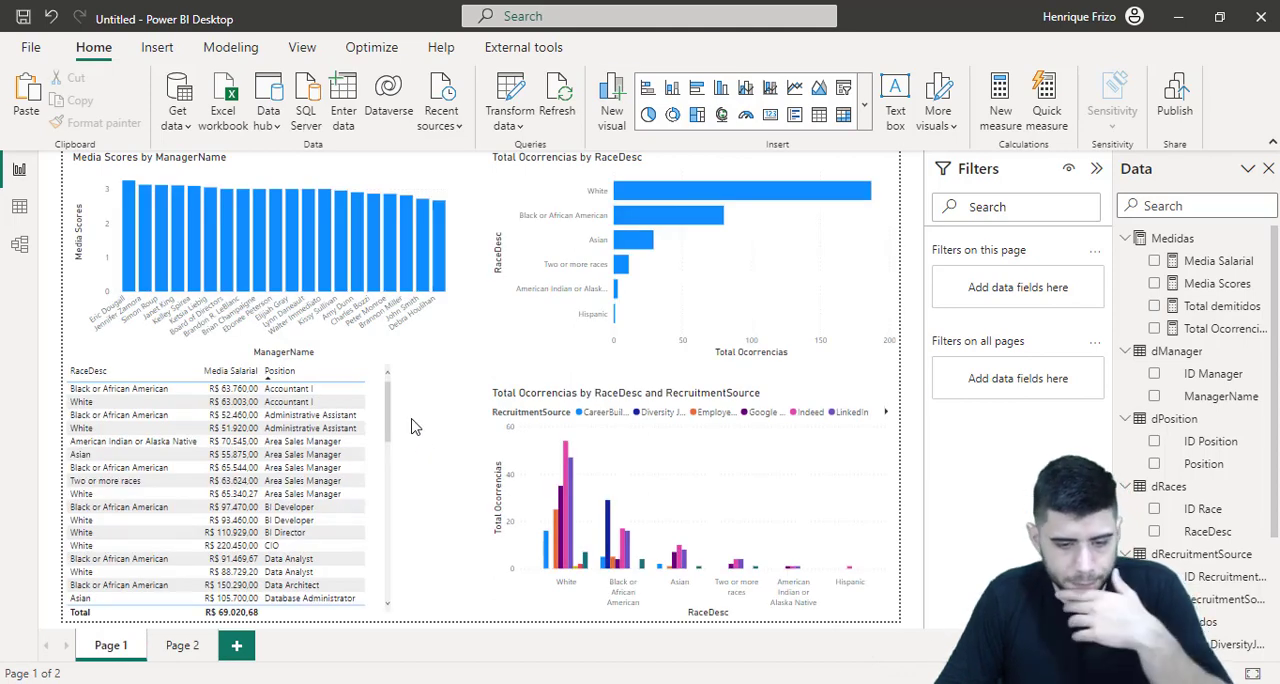
pyautogui.hotkey('ctrl', 'v')
pyautogui.moveTo(215, 280); pyautogui.dragTo(315, 566)
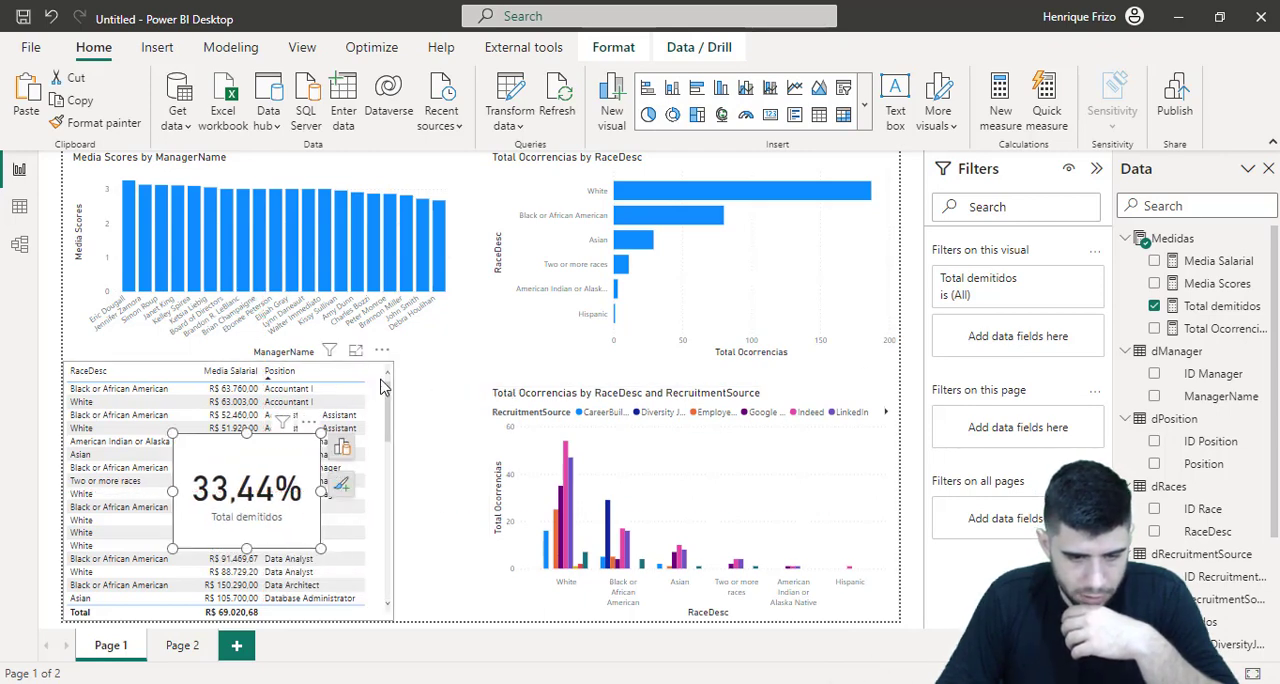
# Rearrange the Page 1 visuals, placing the Total demitidos card in a strip above the charts and the shortened salary table below them
pyautogui.moveTo(380, 388); pyautogui.dragTo(432, 392)
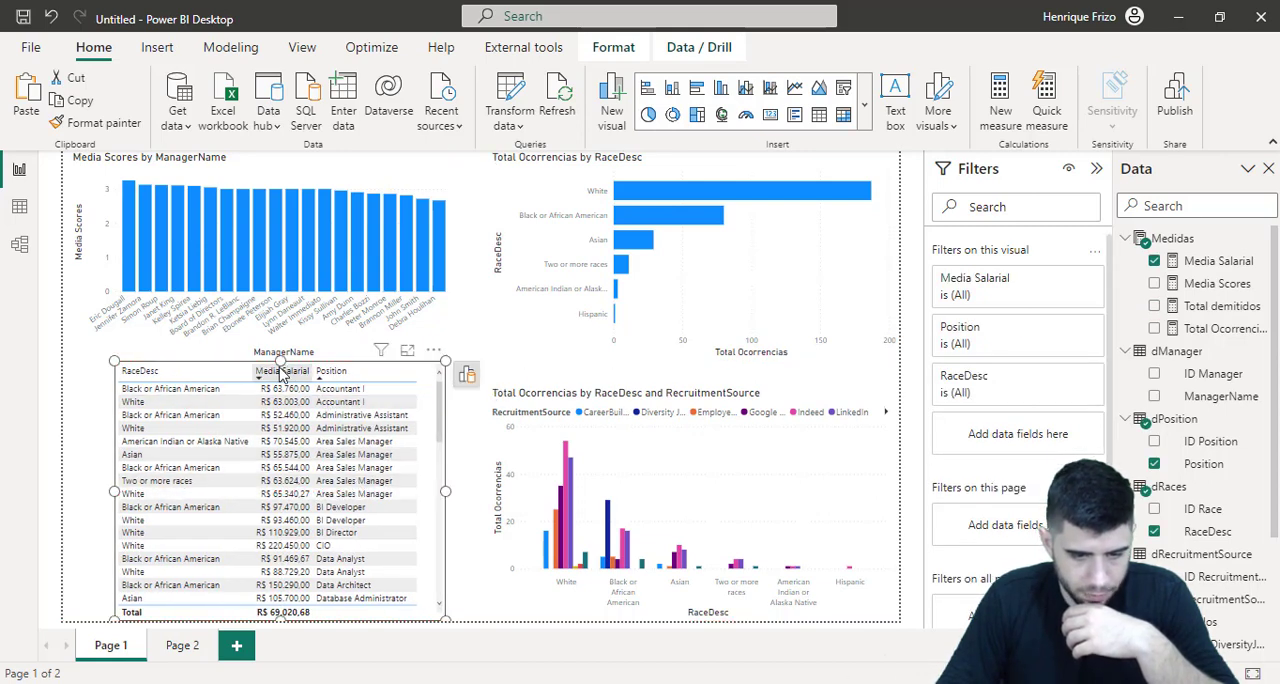
pyautogui.moveTo(281, 360); pyautogui.dragTo(280, 388)
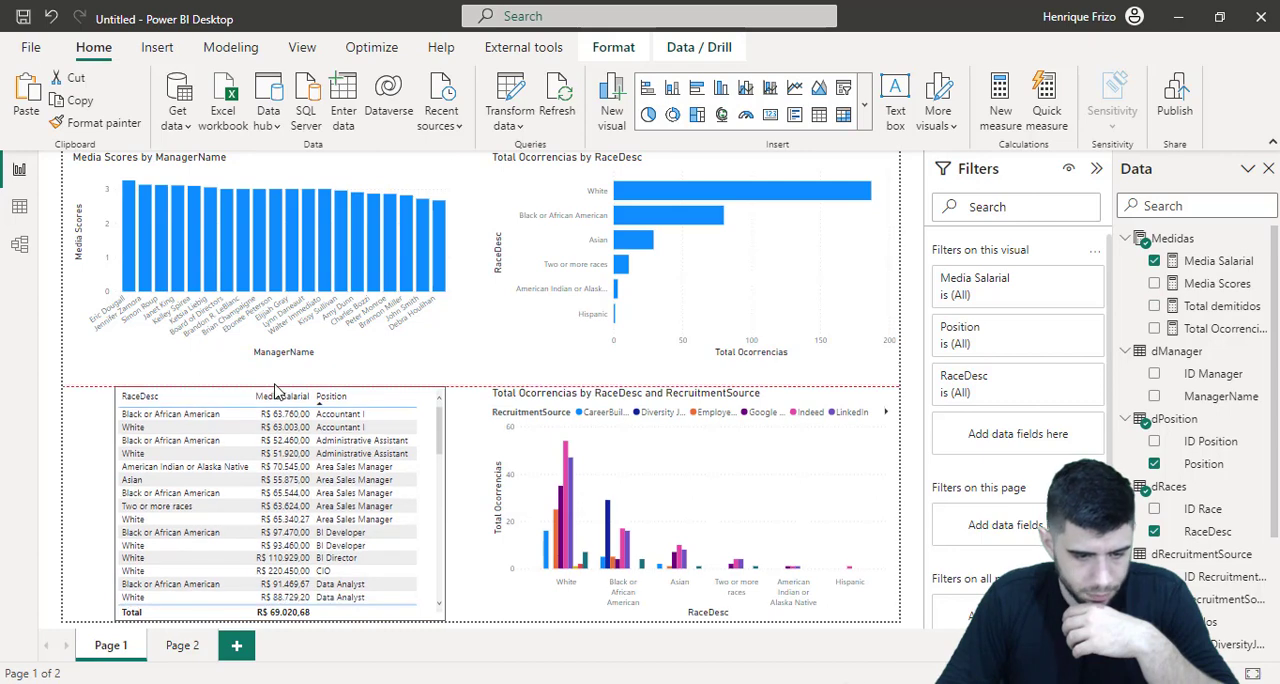
pyautogui.click(112, 444)
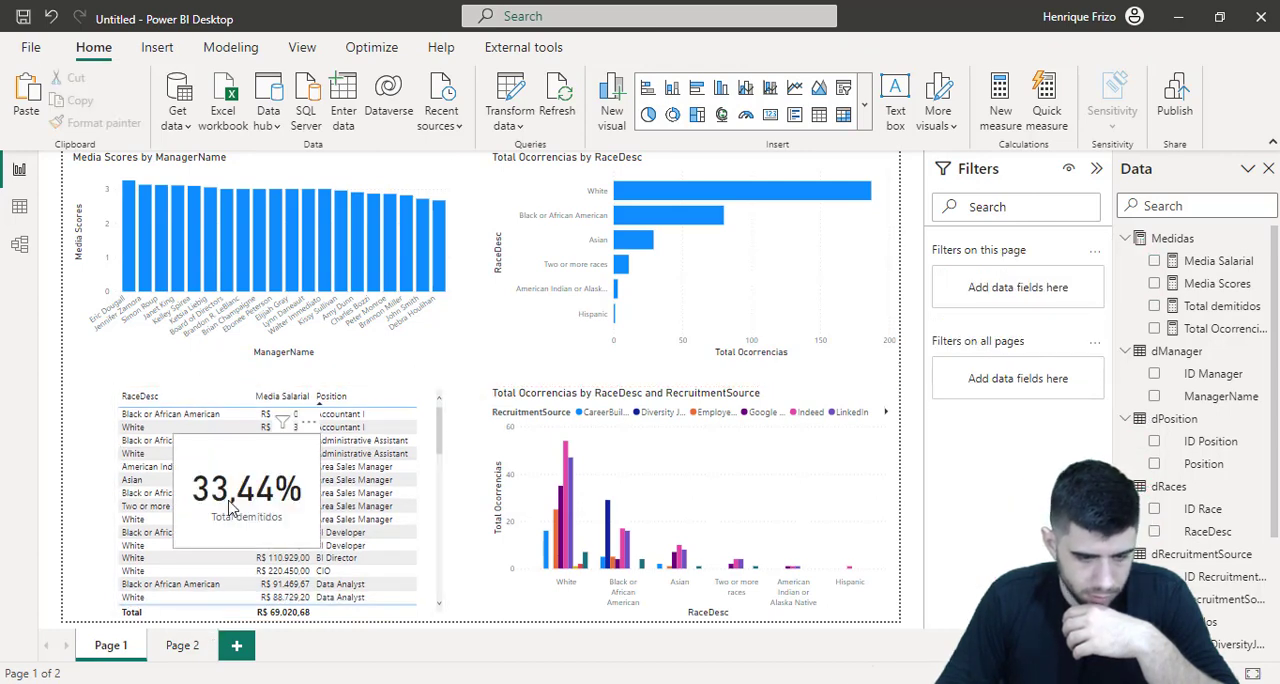
pyautogui.moveTo(223, 510); pyautogui.dragTo(113, 420)
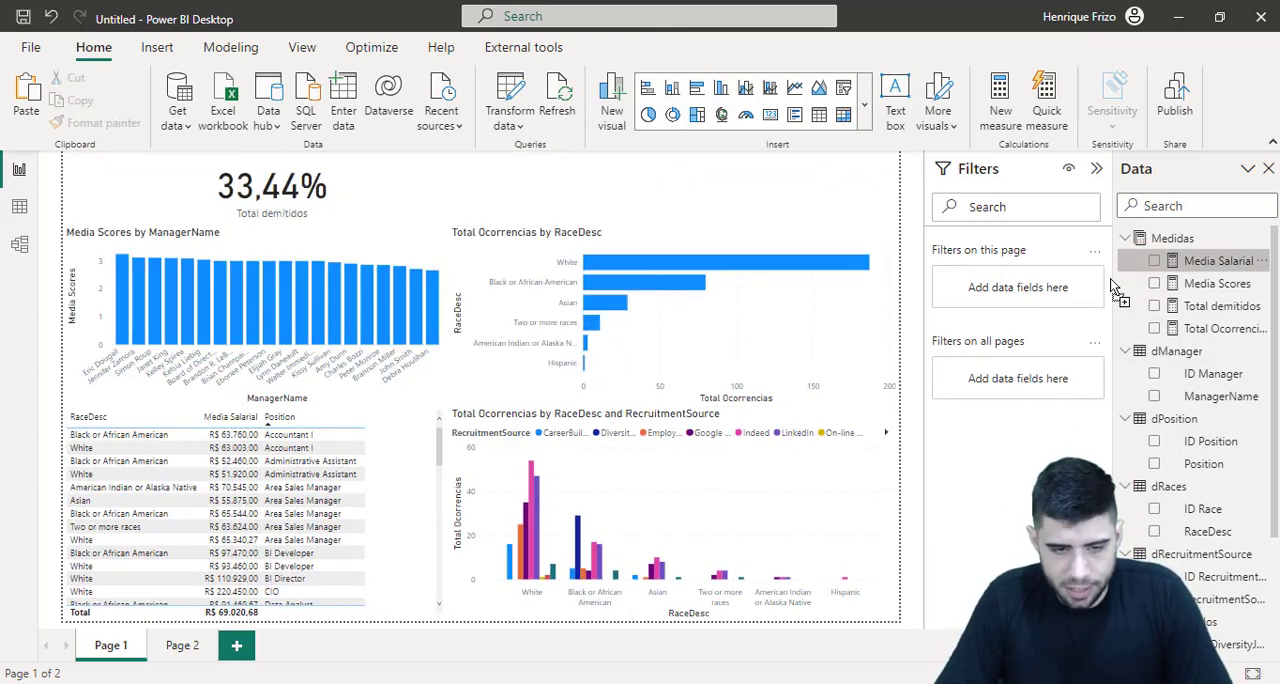
# Add a Media Salarial card beside the Total demitidos card and reduce its size to fit the strip above the charts
pyautogui.moveTo(1210, 261); pyautogui.dragTo(468, 194)
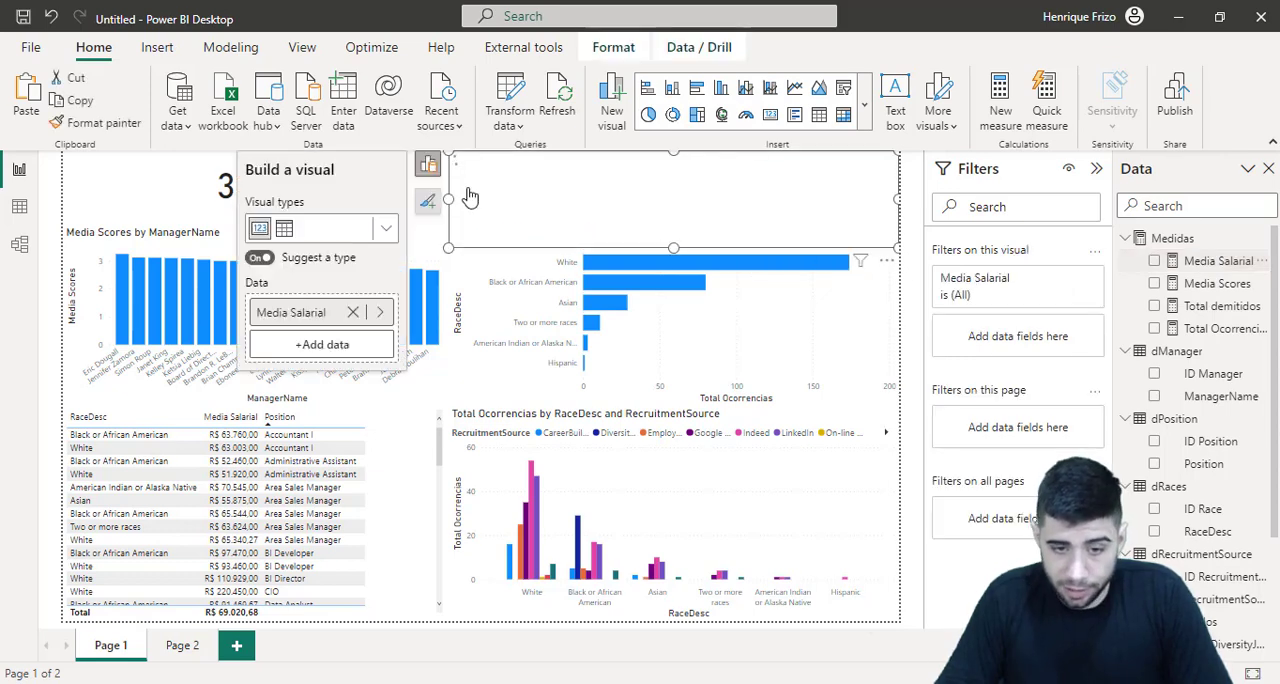
pyautogui.moveTo(449, 199)
pyautogui.mouseDown()
pyautogui.moveTo(760, 189)
pyautogui.moveTo(454, 176)
pyautogui.mouseUp()
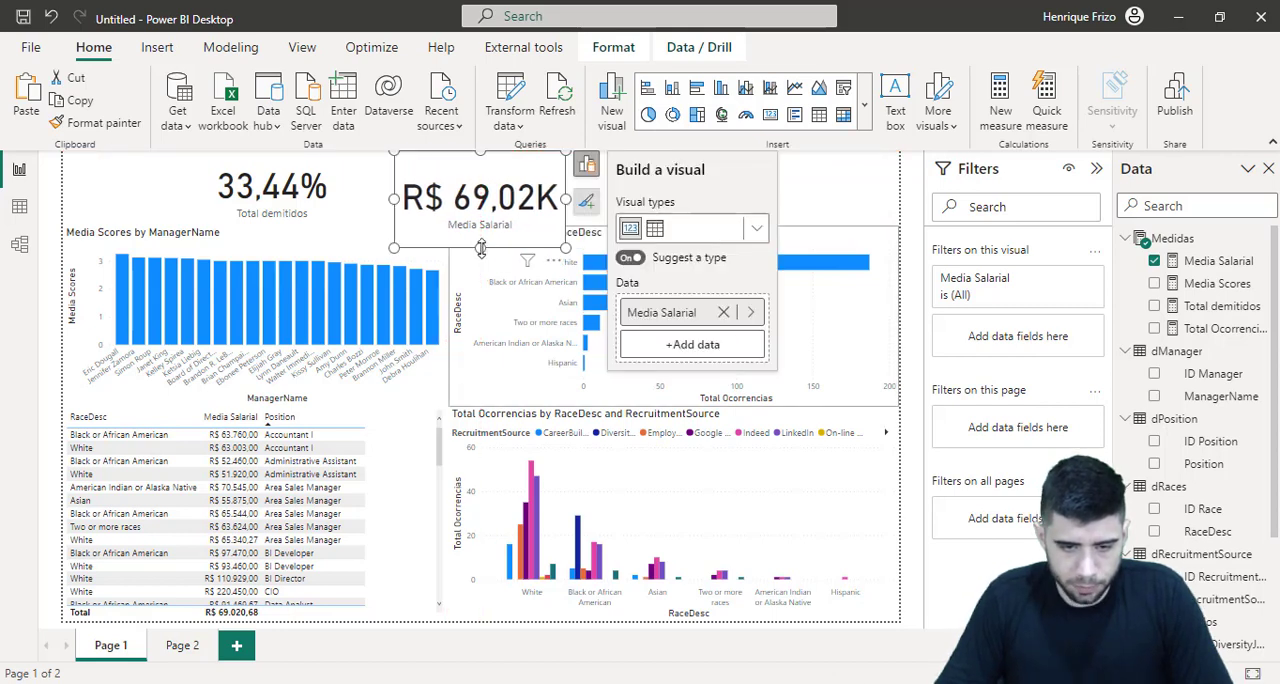
pyautogui.moveTo(481, 249); pyautogui.dragTo(485, 225)
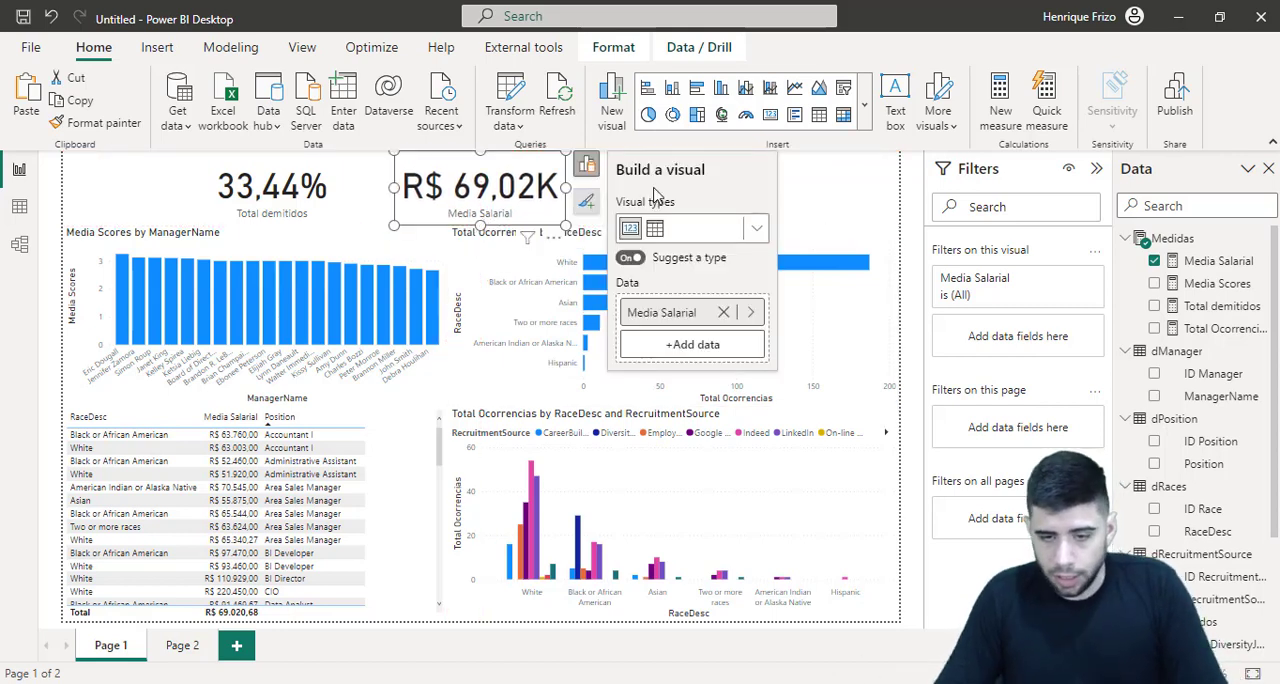
pyautogui.click(826, 198)
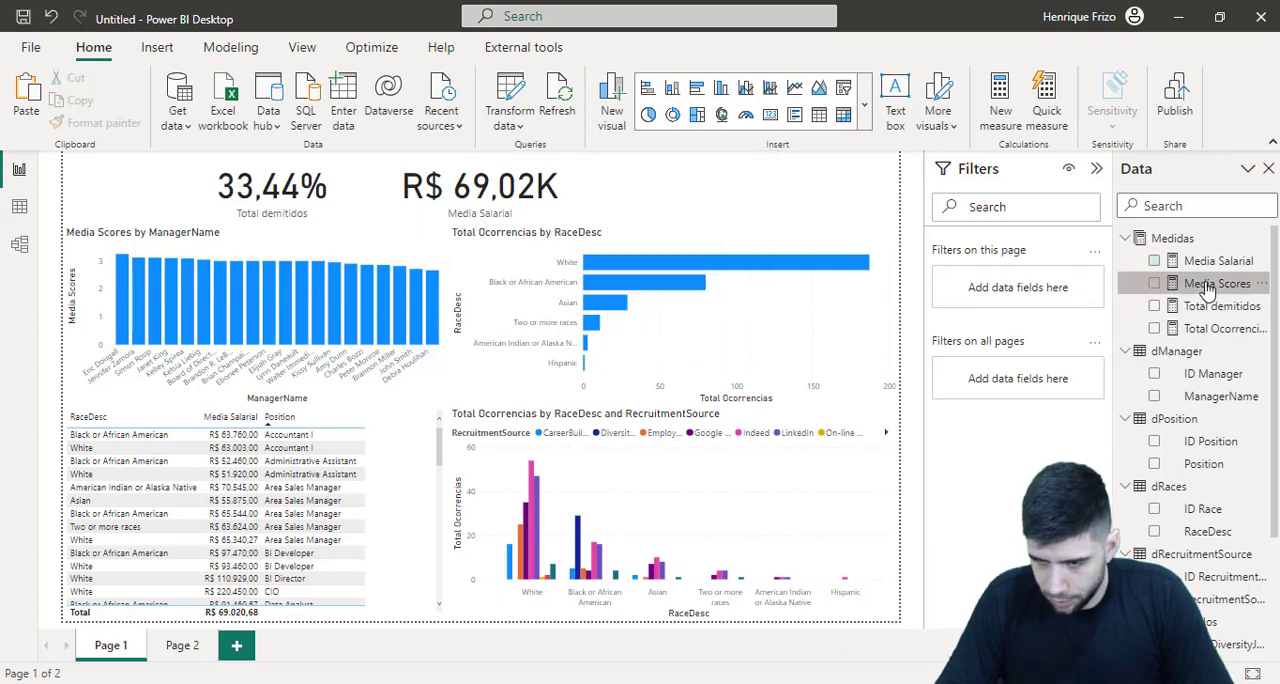
# Add a Media Scores card, shrink it to fit the card strip, and space the three cards evenly across the page
pyautogui.moveTo(1214, 285); pyautogui.dragTo(783, 200)
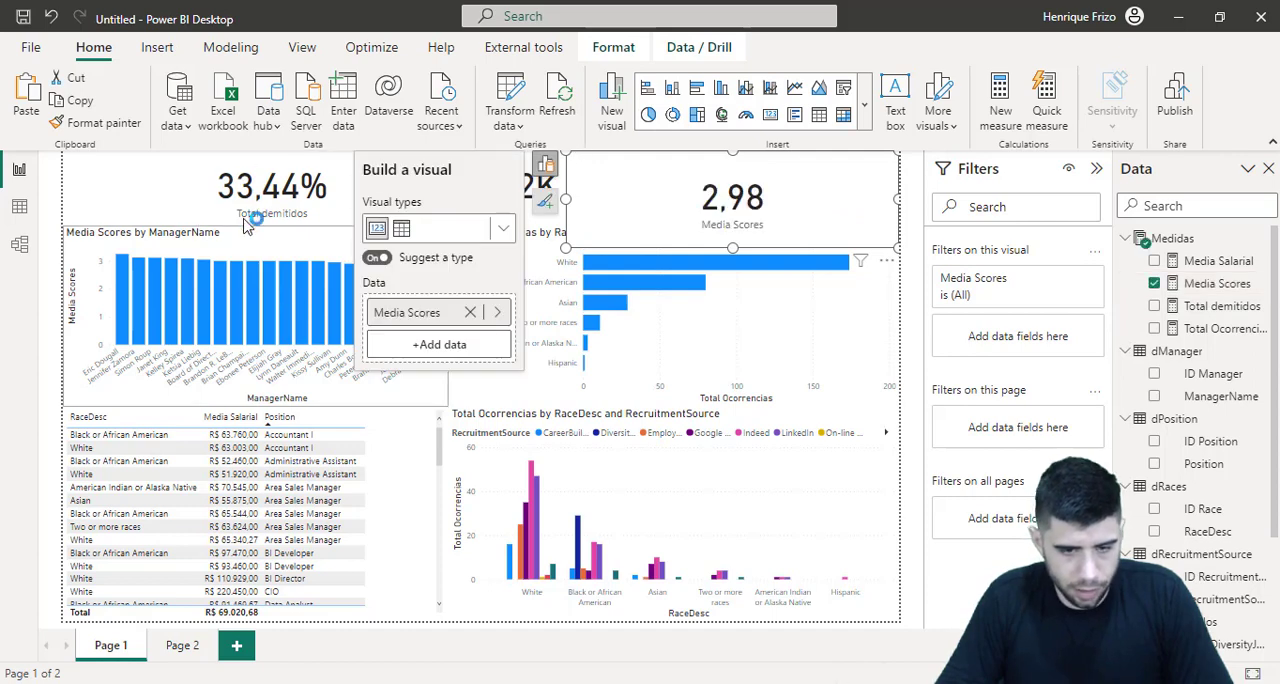
pyautogui.moveTo(566, 248); pyautogui.dragTo(675, 198)
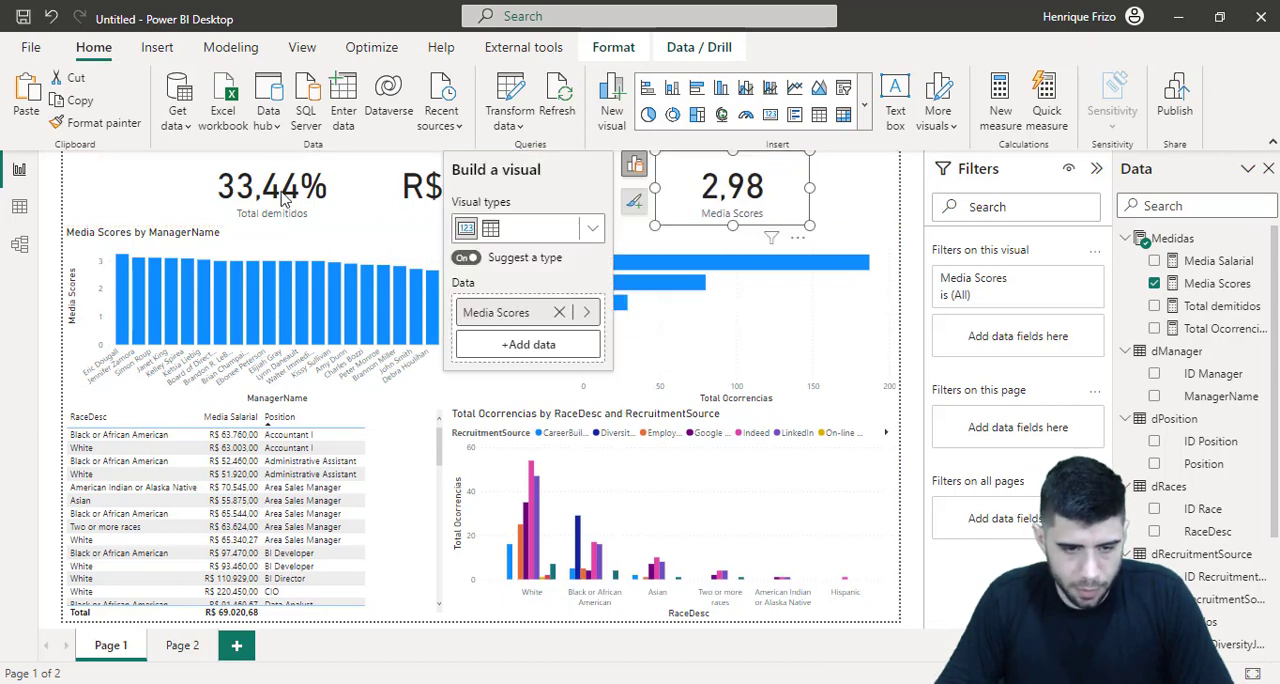
pyautogui.moveTo(305, 193); pyautogui.dragTo(277, 196)
pyautogui.moveTo(515, 190); pyautogui.dragTo(505, 190)
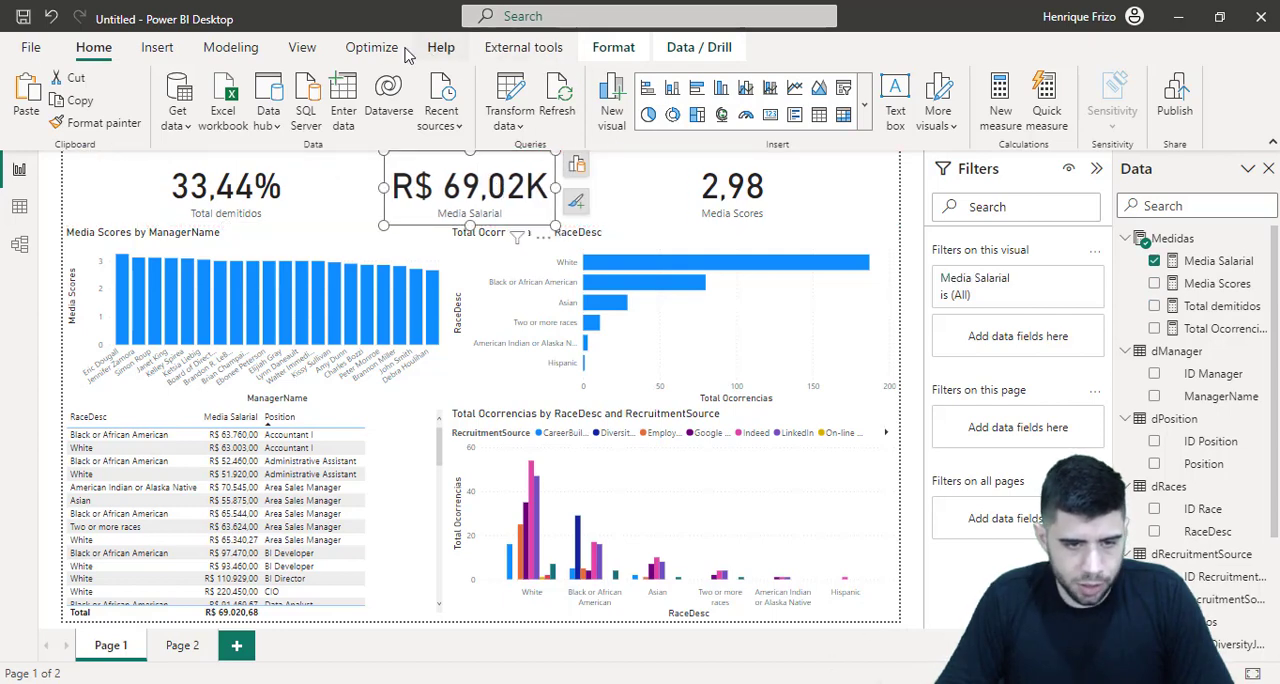
# Apply the built-in theme with the dark grey background to the report and collapse the Filters pane
pyautogui.click(302, 48)
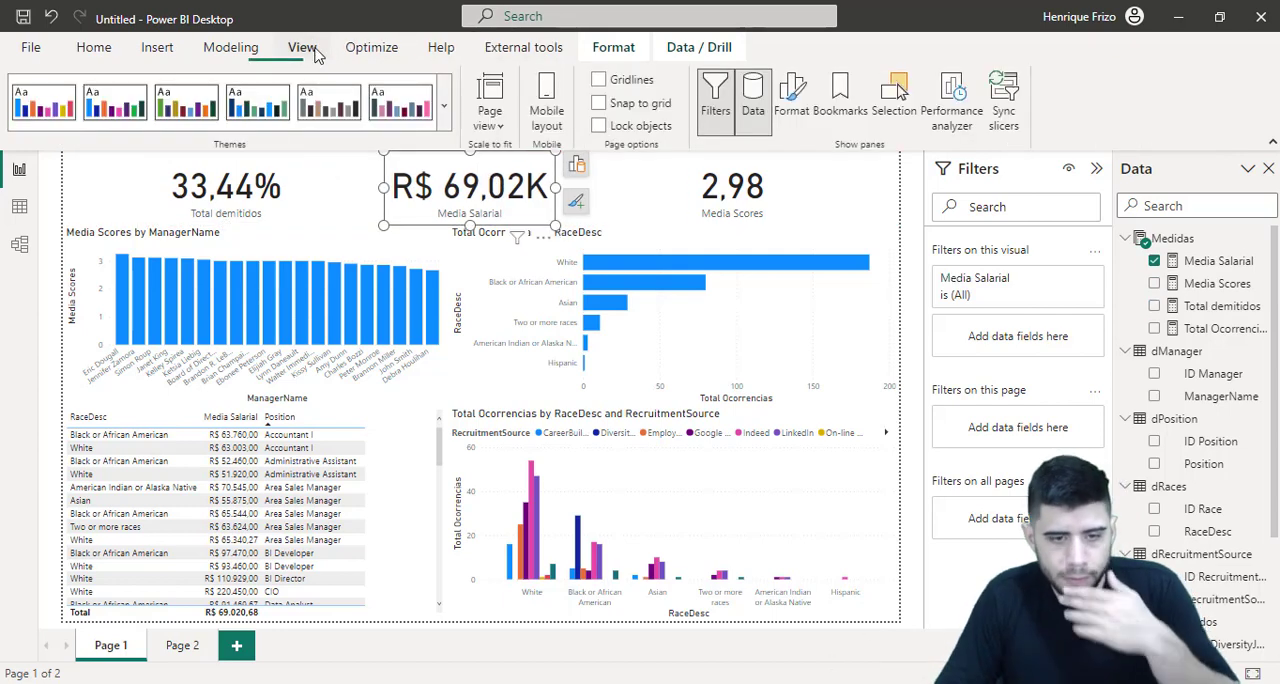
pyautogui.click(444, 106)
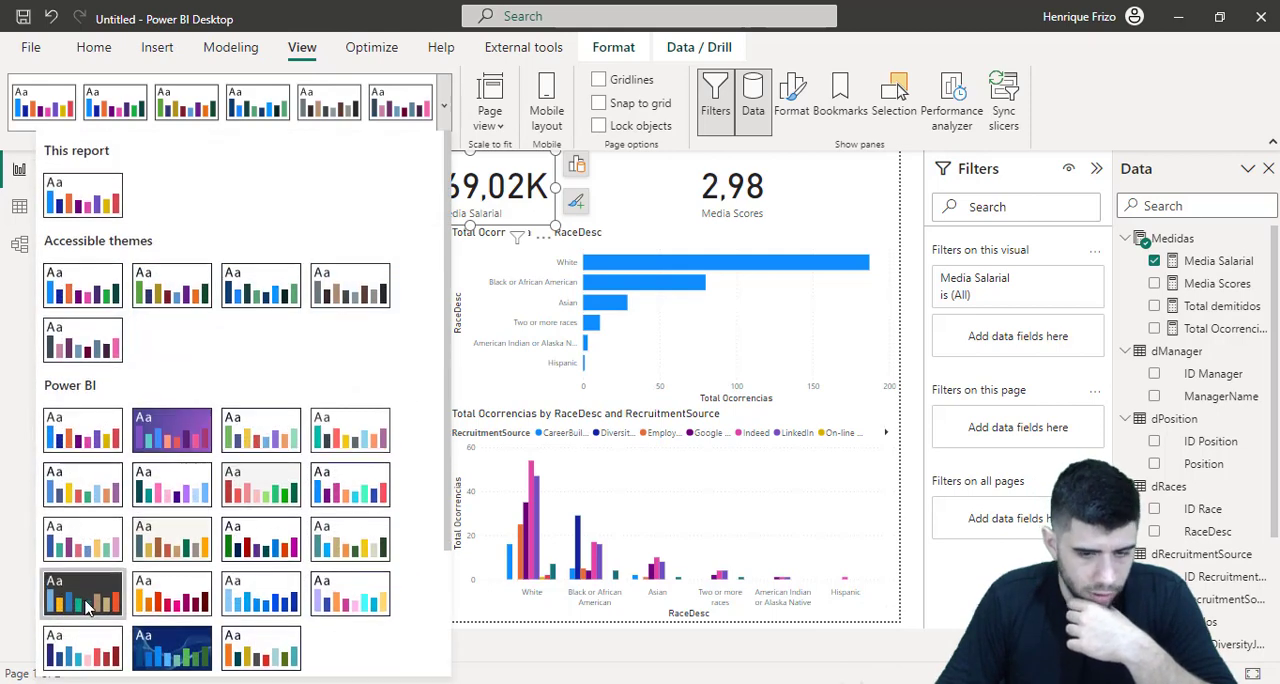
pyautogui.click(86, 606)
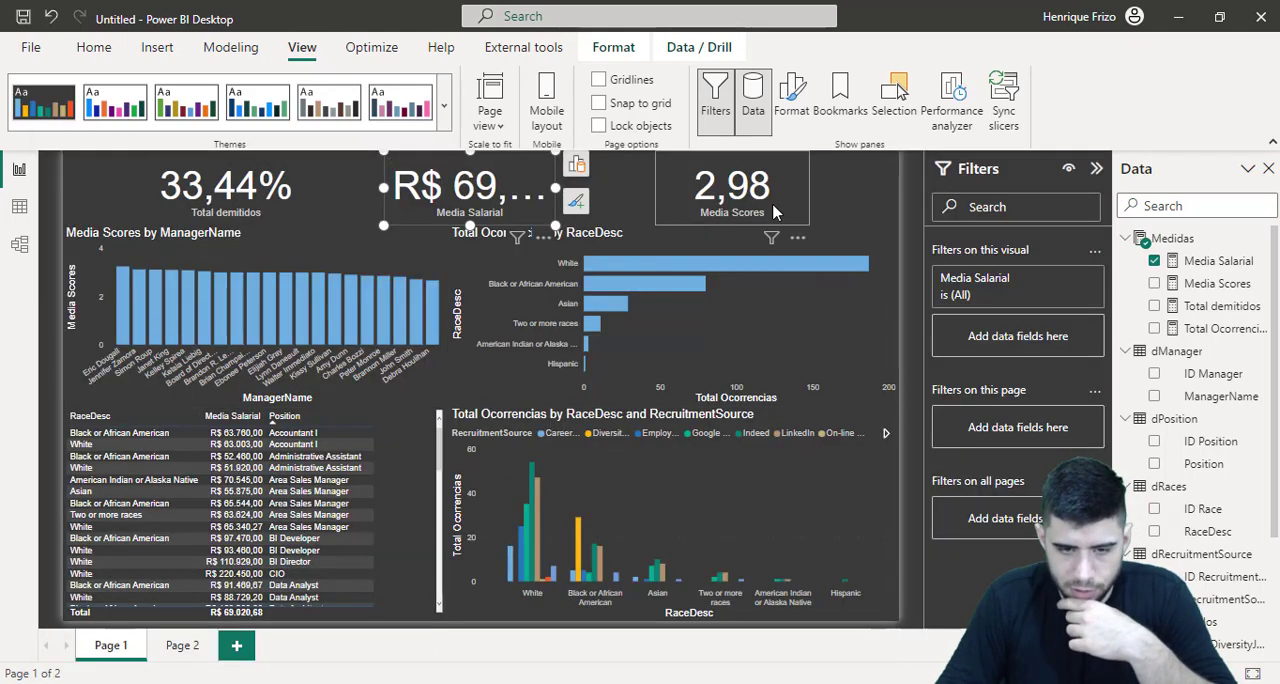
pyautogui.click(1096, 172)
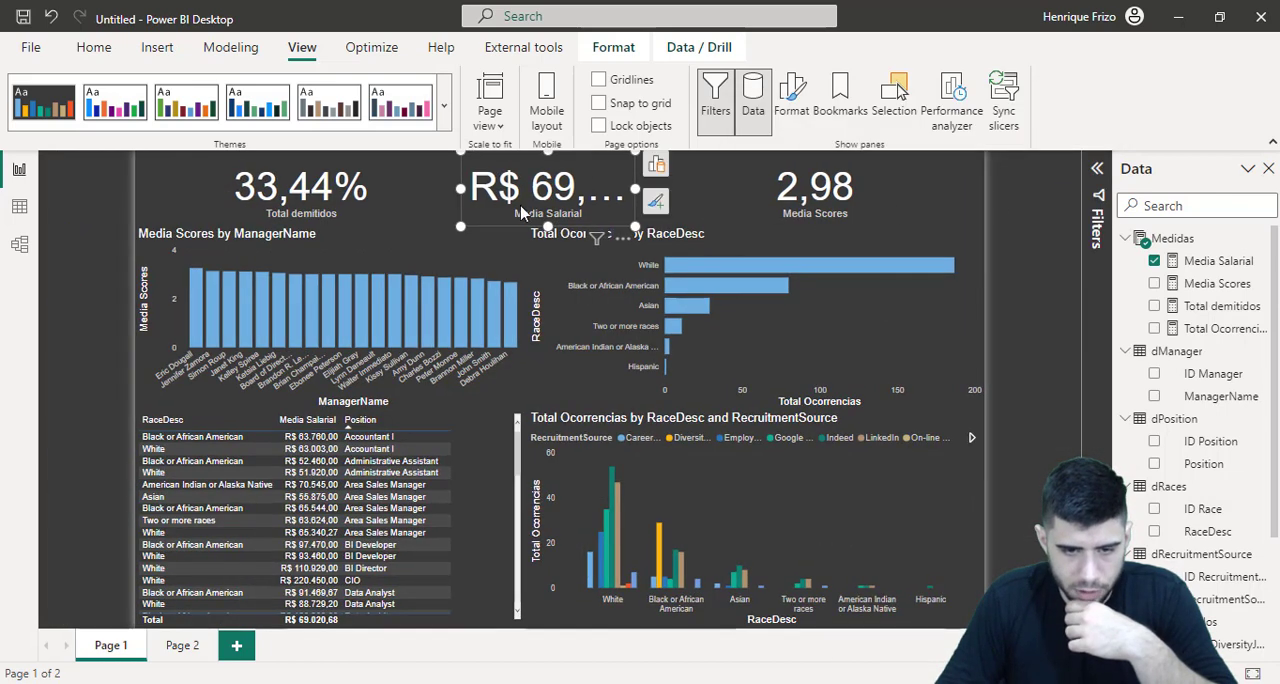
# Widen the Media Salarial card so its full value fits, and recentre it between the other two cards
pyautogui.moveTo(461, 190); pyautogui.dragTo(425, 197)
pyautogui.moveTo(523, 188); pyautogui.dragTo(534, 188)
pyautogui.click(940, 186)
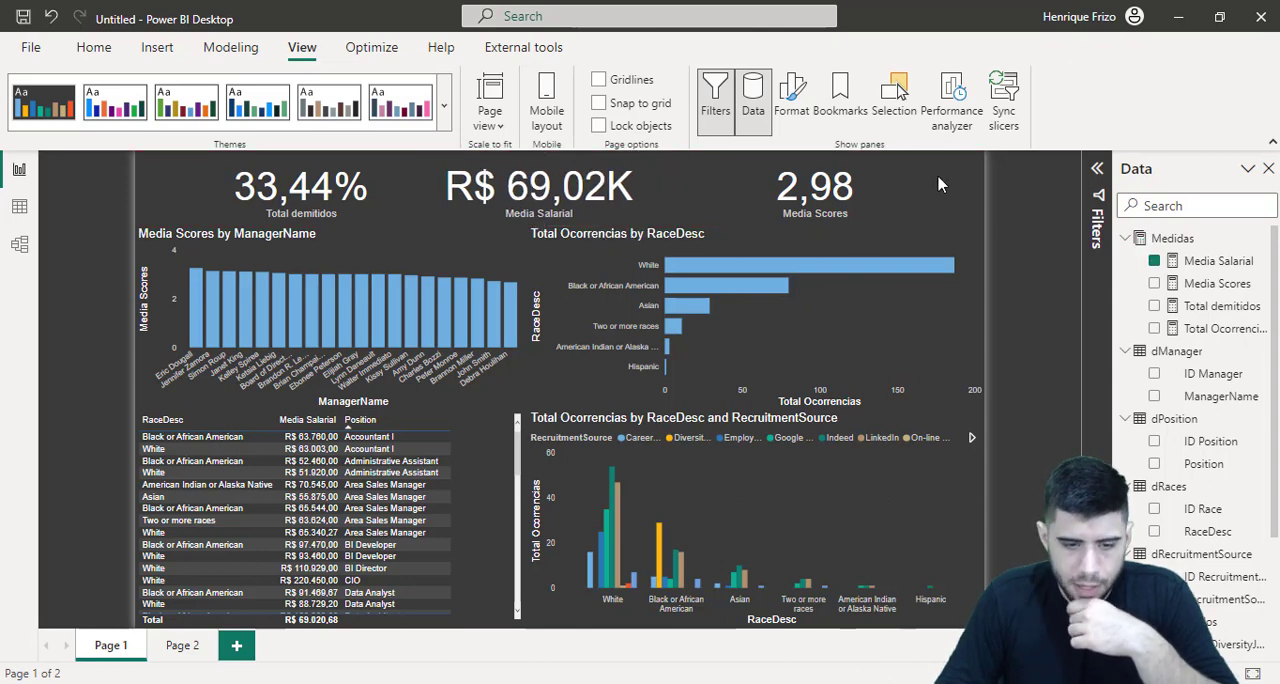
pyautogui.moveTo(318, 340)
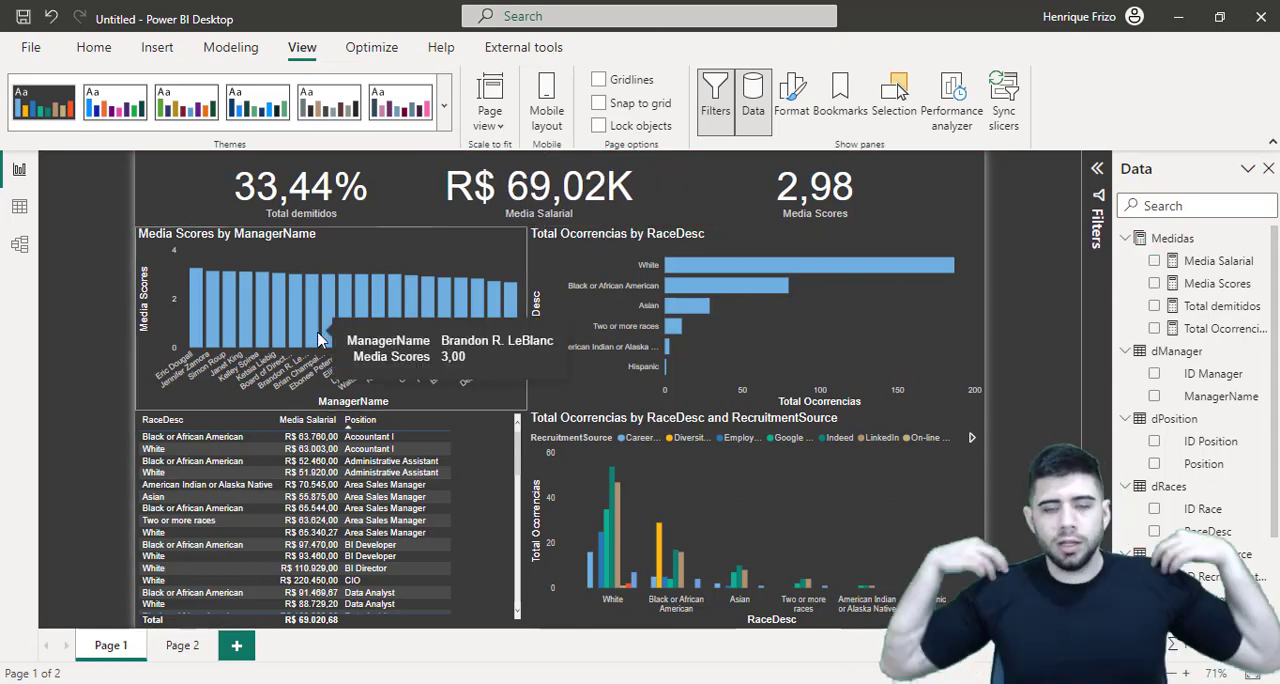